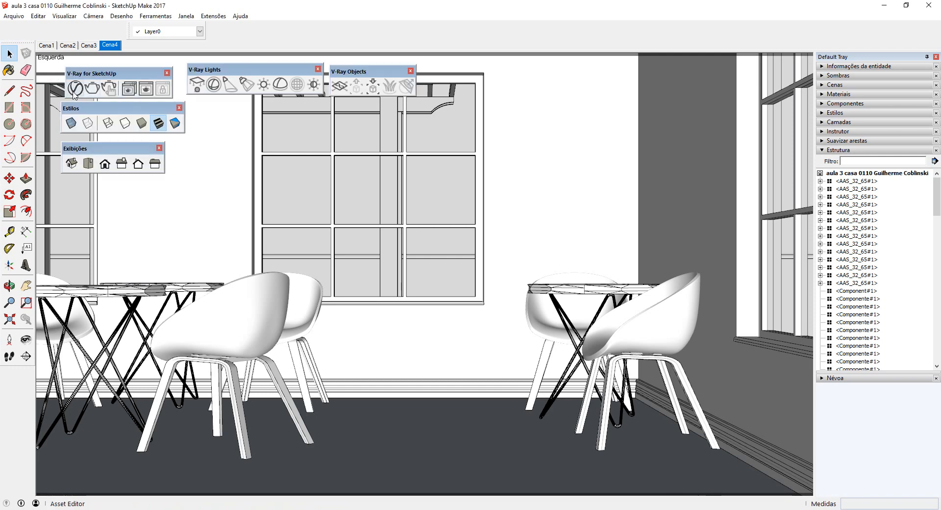
# Step: Delete the two V-Ray rectangle lights and the V-Ray Dome Light from the scene's light list
pyautogui.click(74, 93)
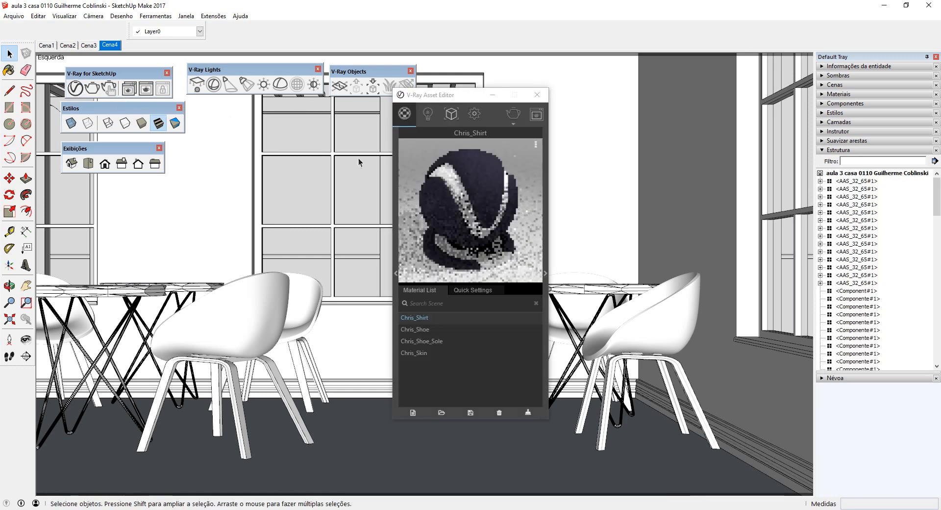
pyautogui.click(428, 121)
pyautogui.click(427, 122)
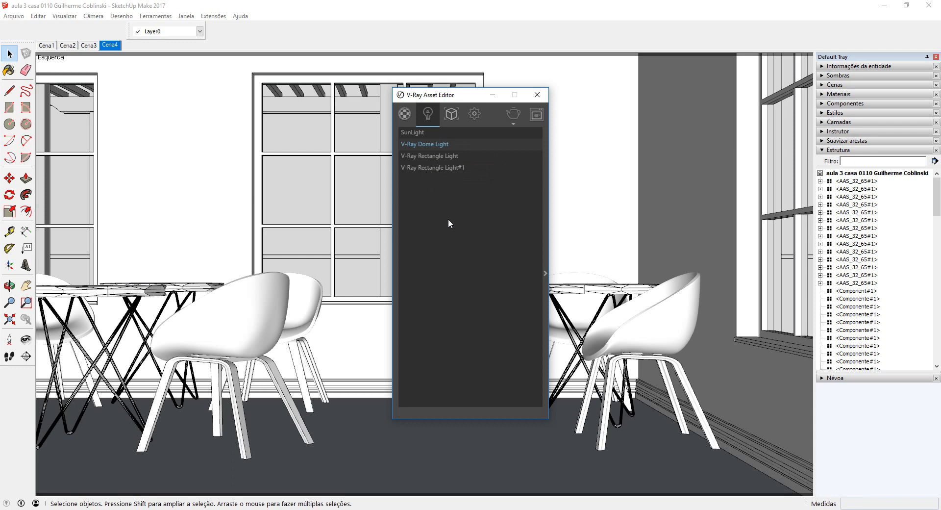
pyautogui.click(429, 155)
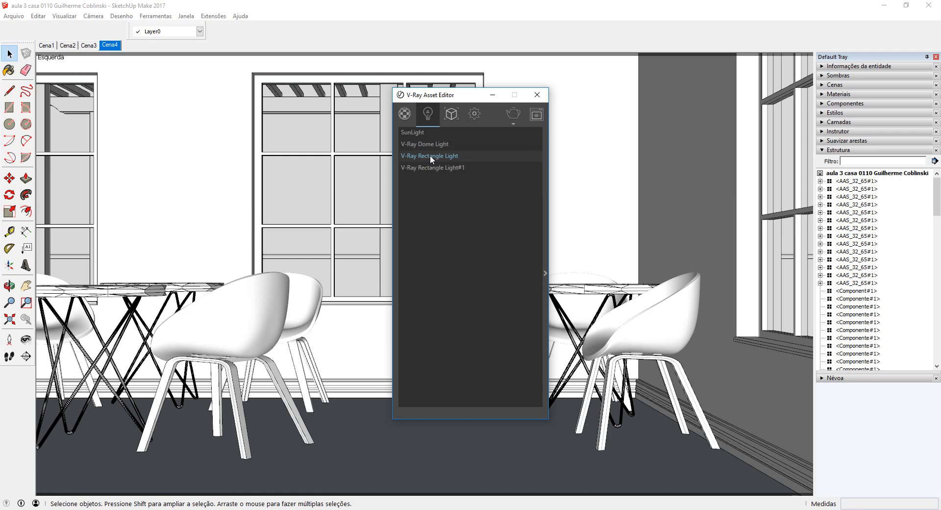
pyautogui.rightClick(430, 155)
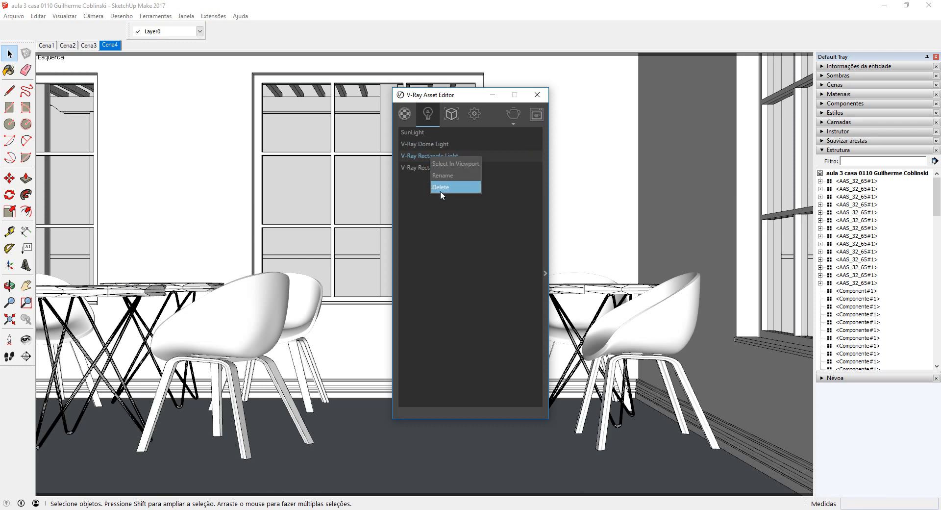
pyautogui.click(441, 188)
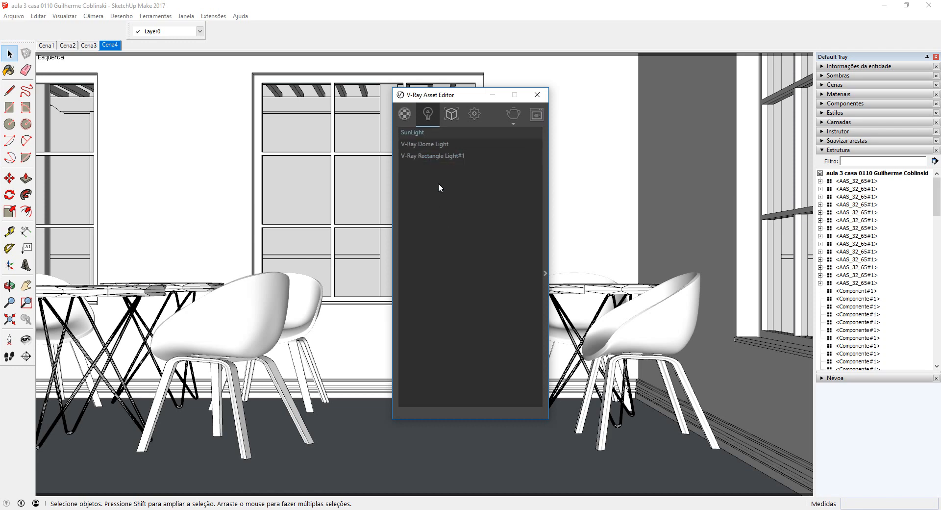
pyautogui.click(440, 154)
pyautogui.rightClick(439, 155)
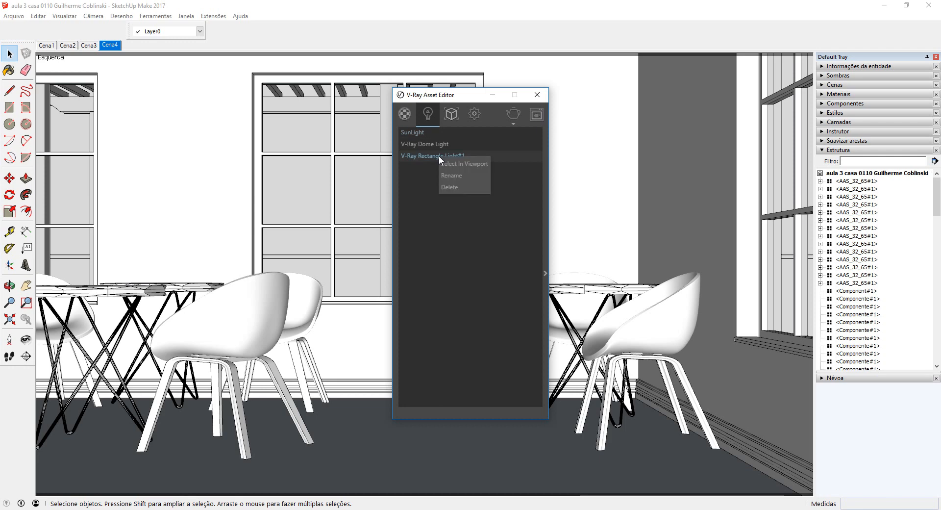
pyautogui.click(452, 186)
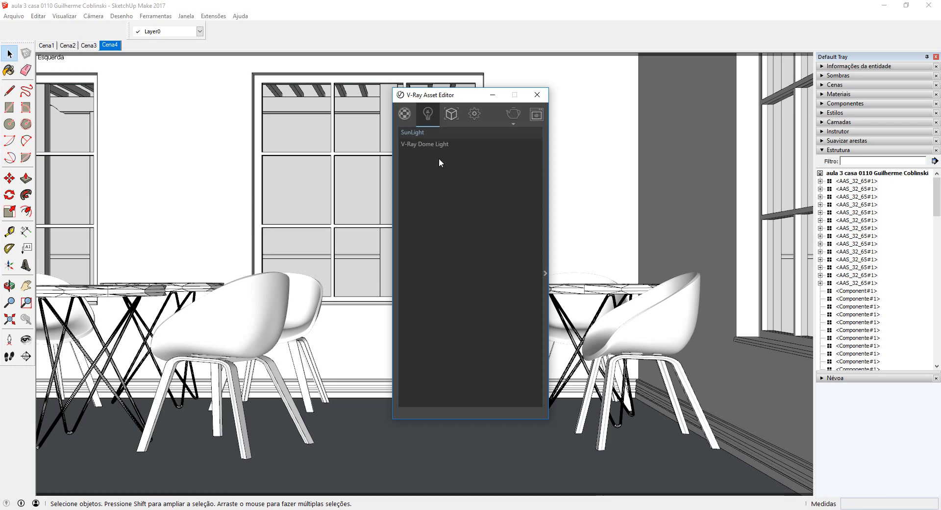
pyautogui.rightClick(434, 143)
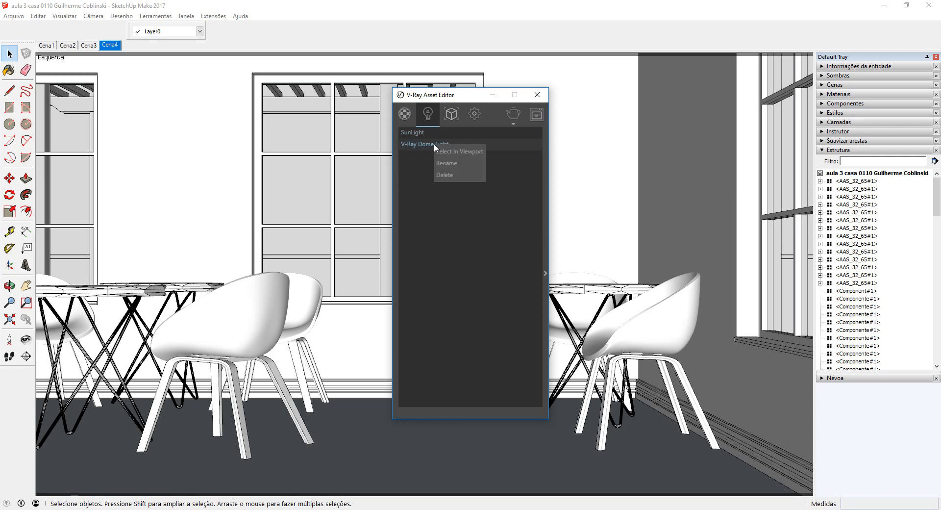
pyautogui.click(448, 175)
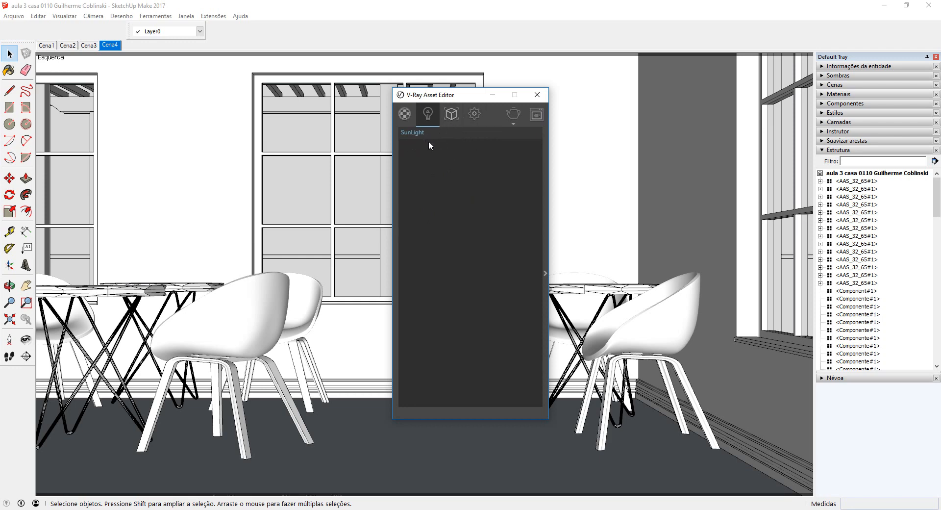
# Step: Review the SunLight parameters and the Environment and Material Override render settings
pyautogui.click(545, 270)
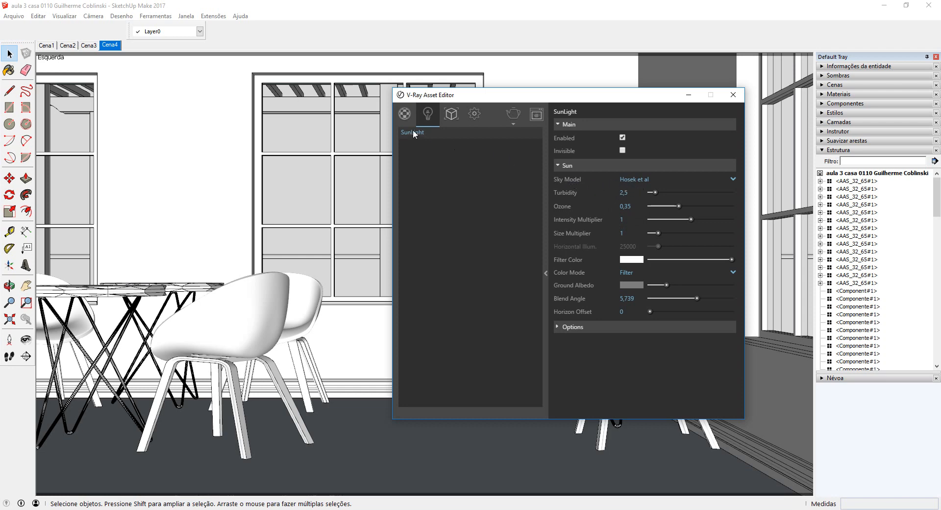
pyautogui.click(474, 114)
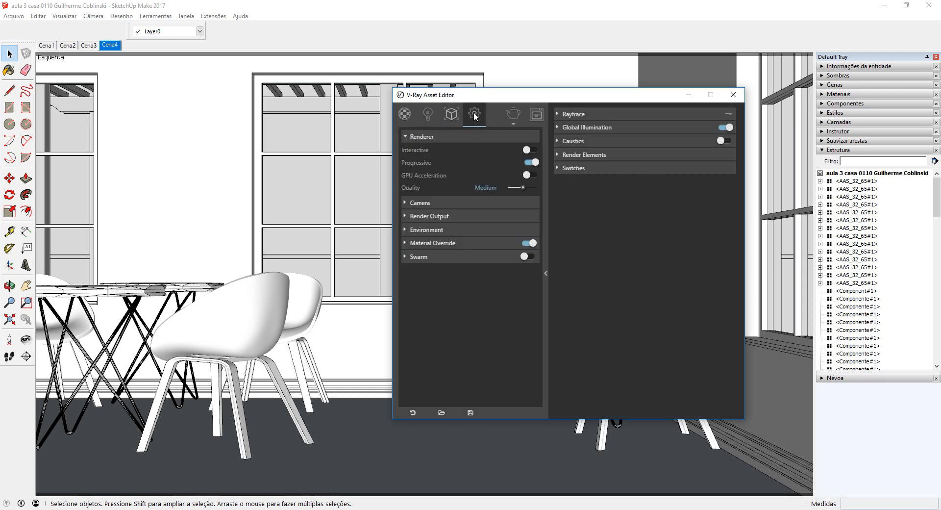
pyautogui.click(448, 230)
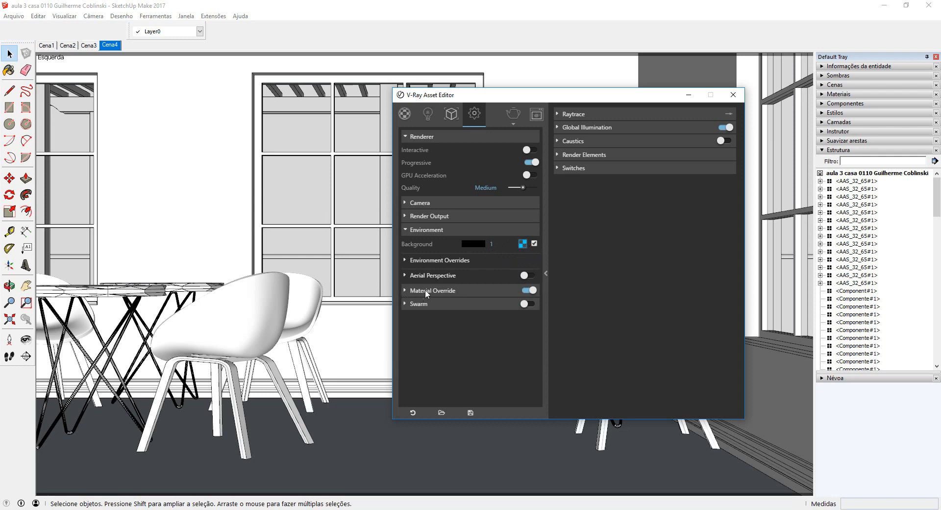
pyautogui.click(468, 289)
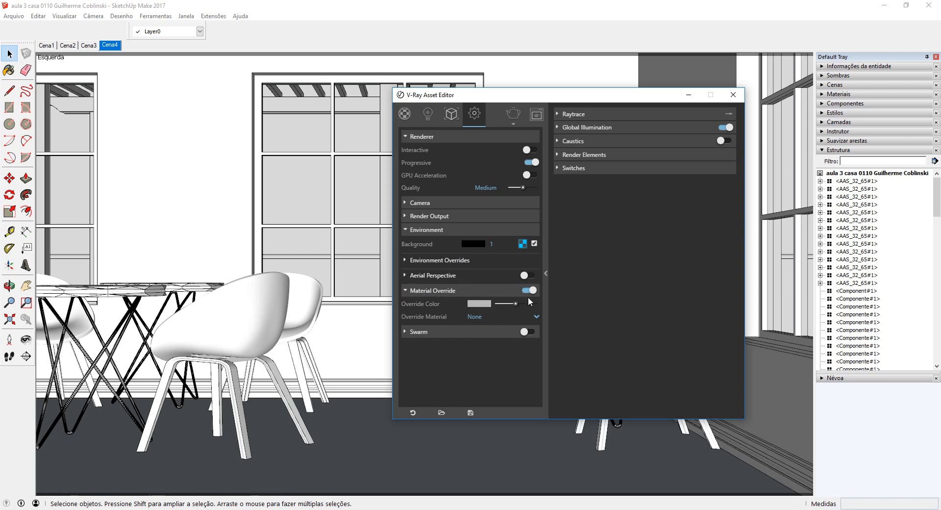
# Step: Sample the window's glass material from the model and examine its Options settings in the material editor
pyautogui.click(414, 114)
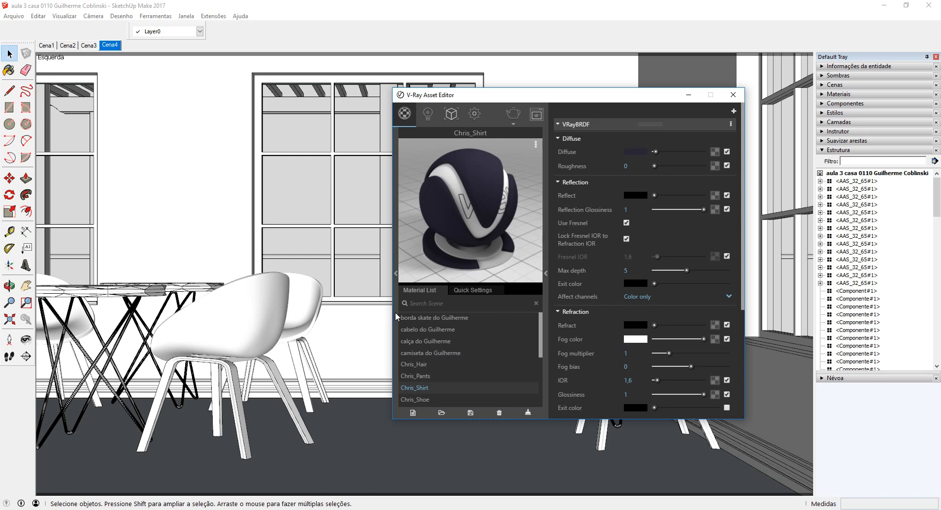
pyautogui.click(822, 93)
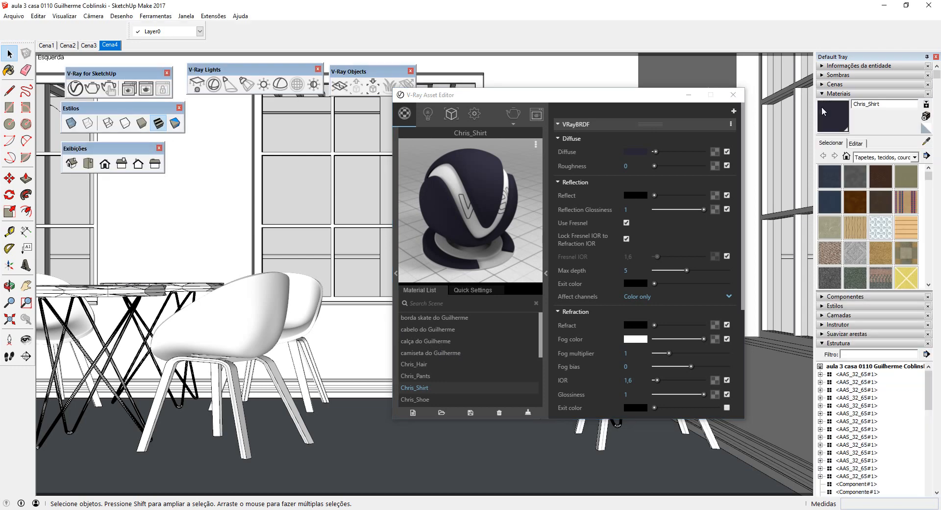
pyautogui.click(925, 142)
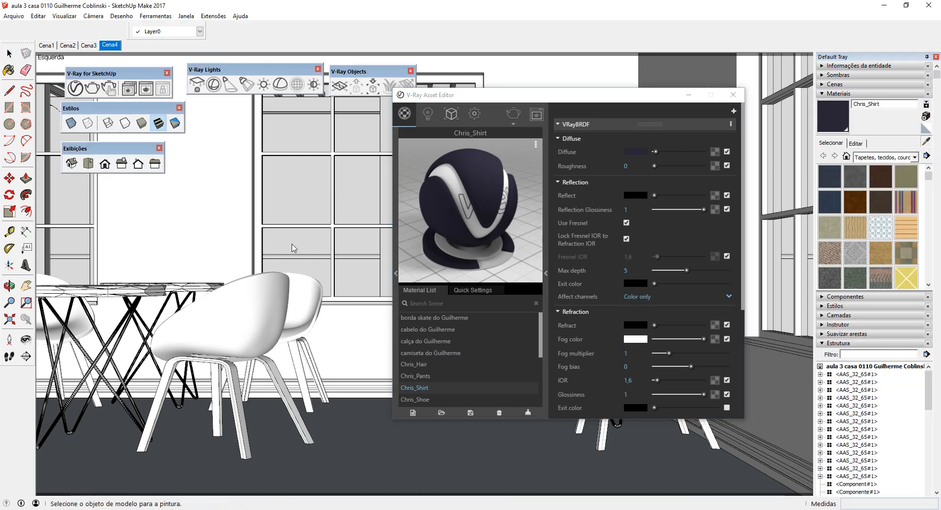
pyautogui.click(297, 213)
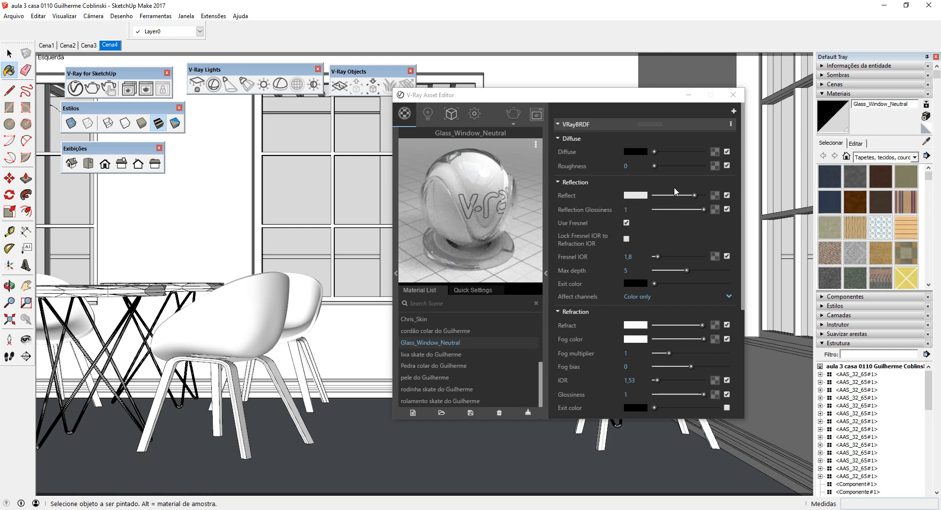
pyautogui.scroll(-4, 627, 289)
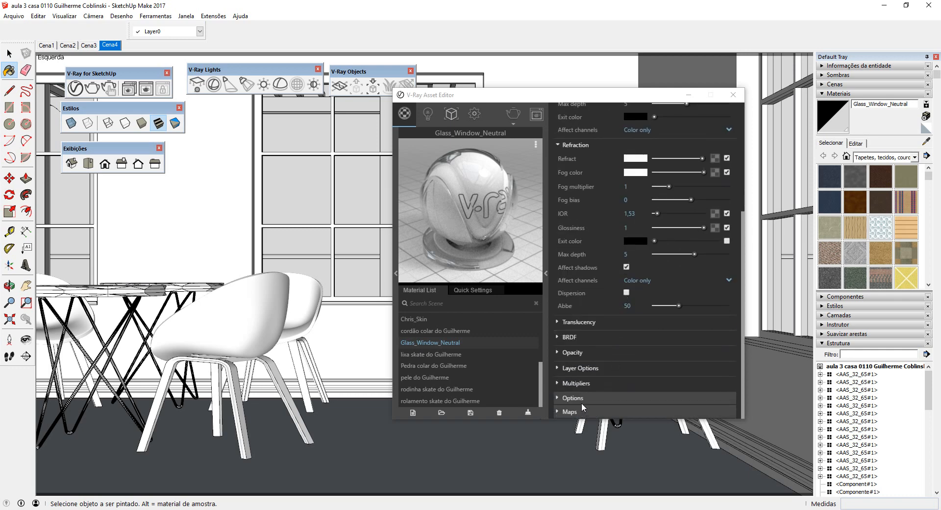
pyautogui.click(580, 397)
pyautogui.scroll(-2, 601, 359)
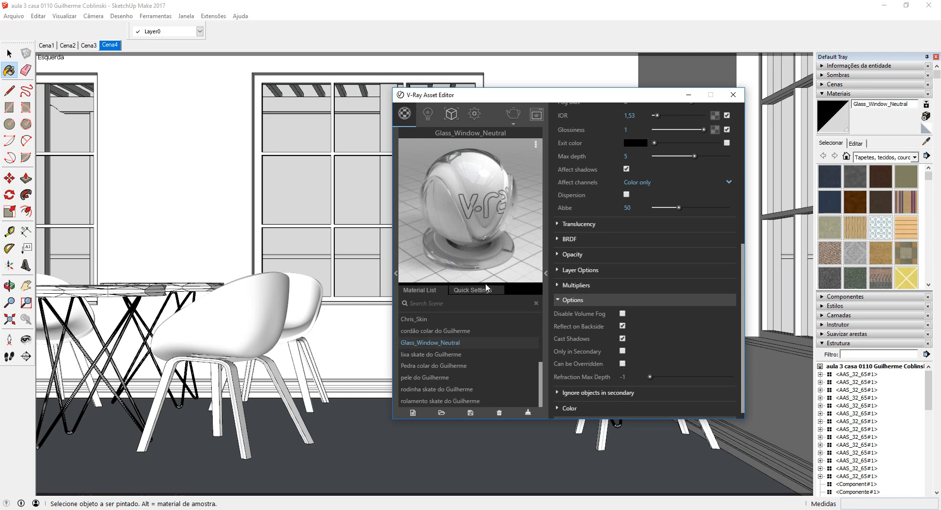
# Step: Compare the renderer's Material Override settings with the glass material's Can be Overridden option
pyautogui.click(474, 113)
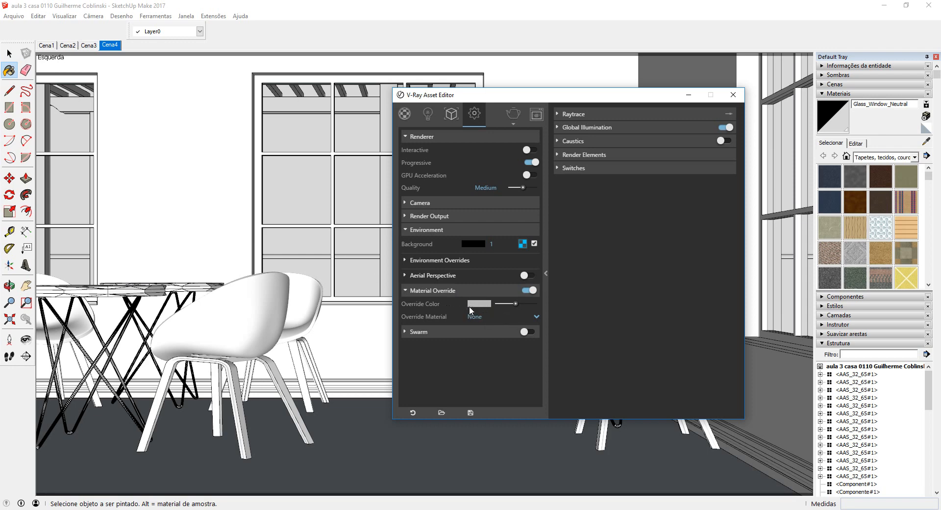
pyautogui.click(404, 113)
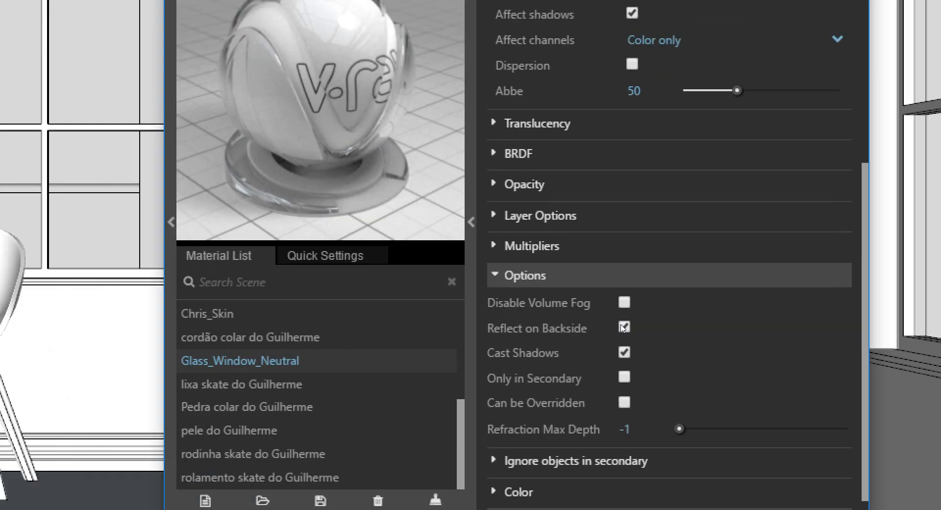
pyautogui.click(623, 326)
pyautogui.moveTo(664, 411)
pyautogui.mouseDown()
pyautogui.moveTo(651, 399)
pyautogui.moveTo(584, 388)
pyautogui.moveTo(647, 388)
pyautogui.mouseUp()
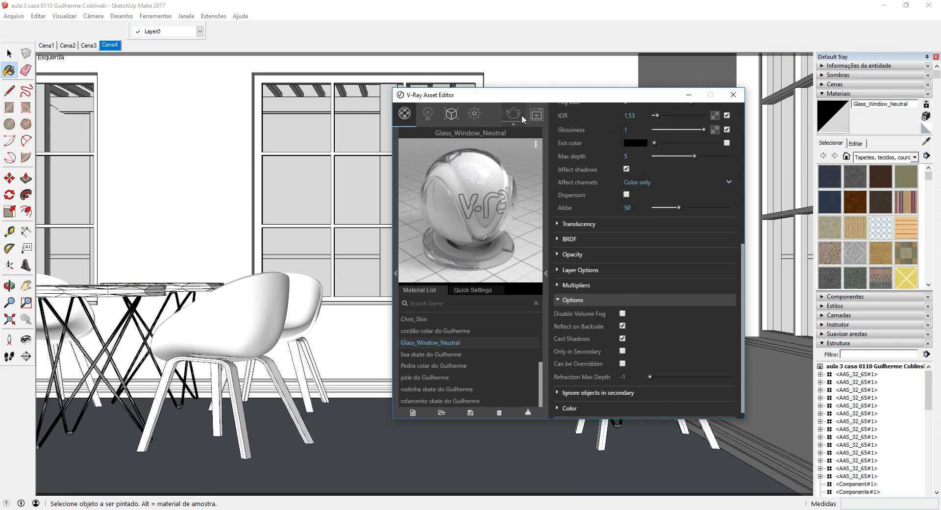
# Step: Enable Interactive rendering and start a V-Ray render, moving the frame buffer window aside
pyautogui.click(474, 114)
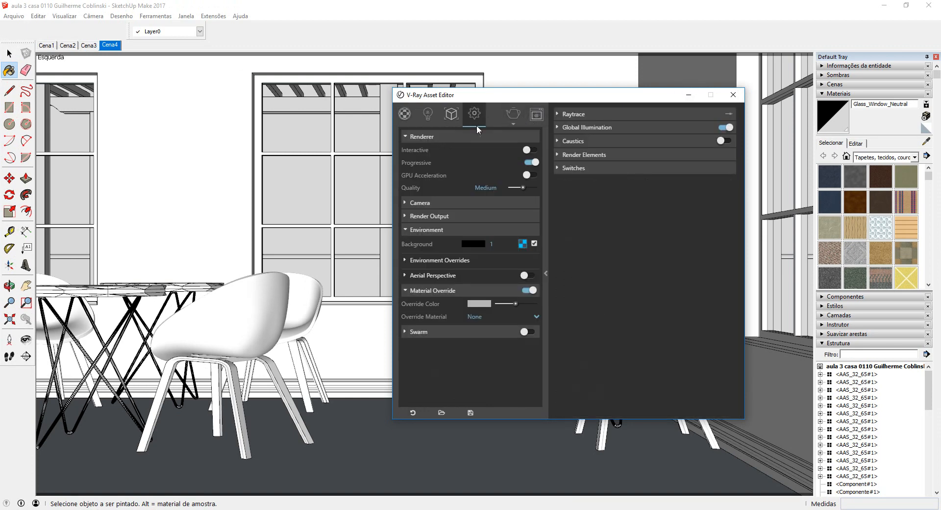
pyautogui.click(530, 150)
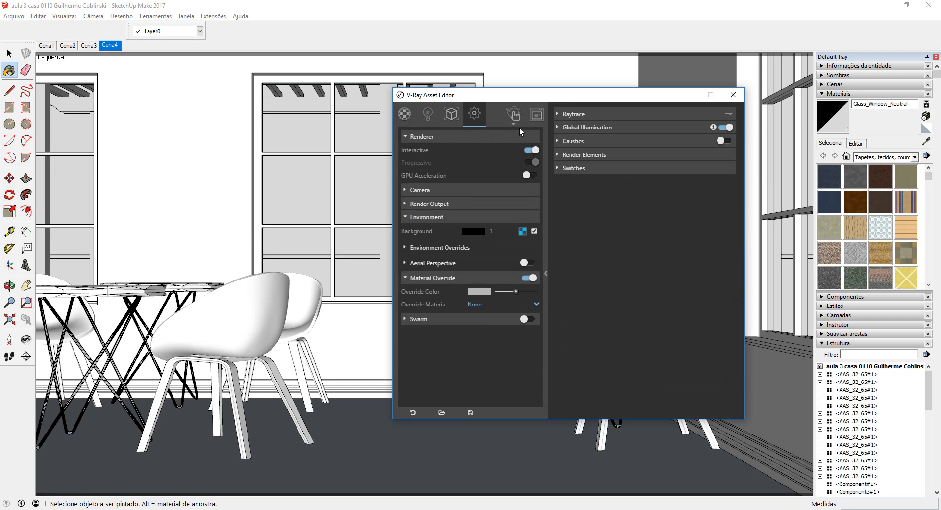
pyautogui.click(513, 114)
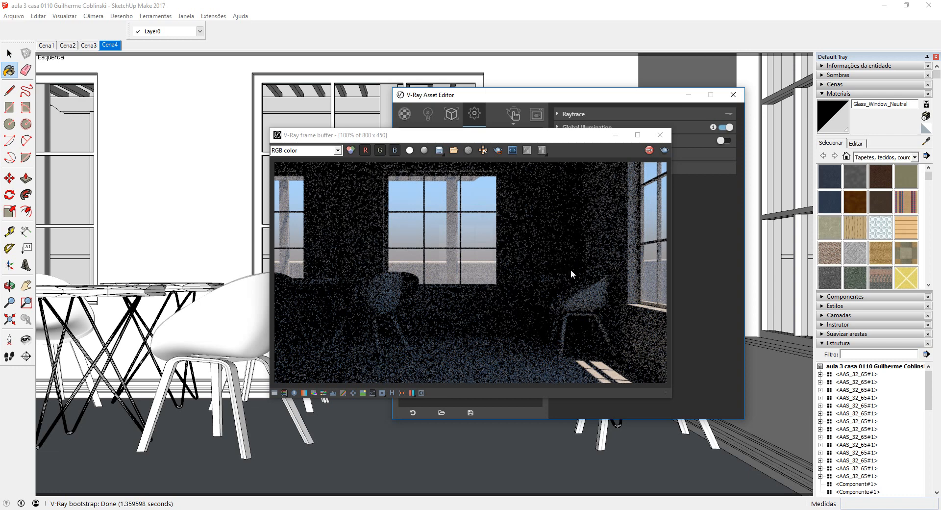
pyautogui.moveTo(524, 140); pyautogui.dragTo(439, 133)
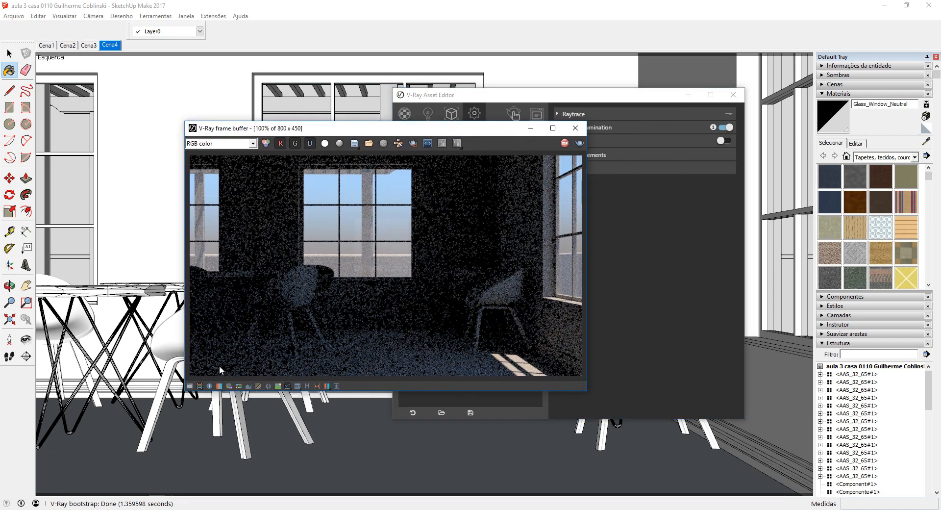
# Step: Enable the Exposure correction in the frame buffer, with Exposure at 2.92 and Highlight Burn at 0.18
pyautogui.click(190, 385)
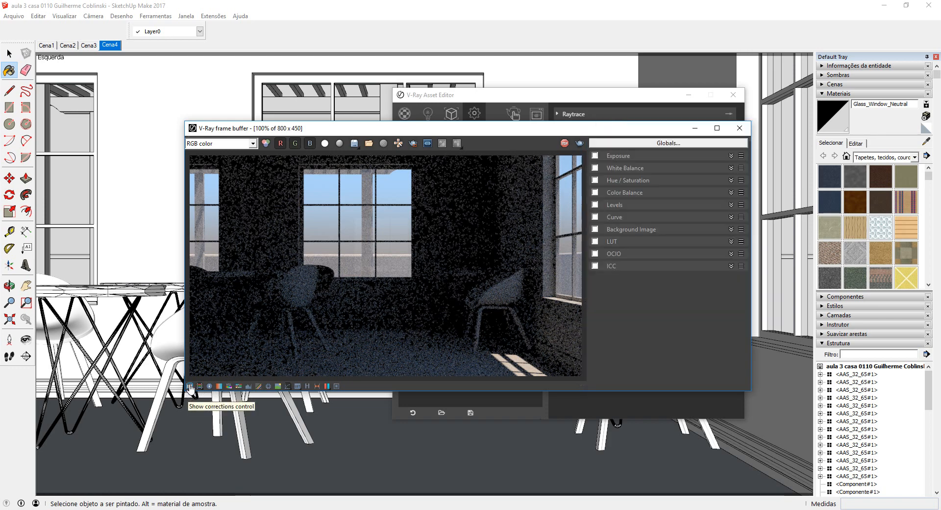
pyautogui.click(632, 155)
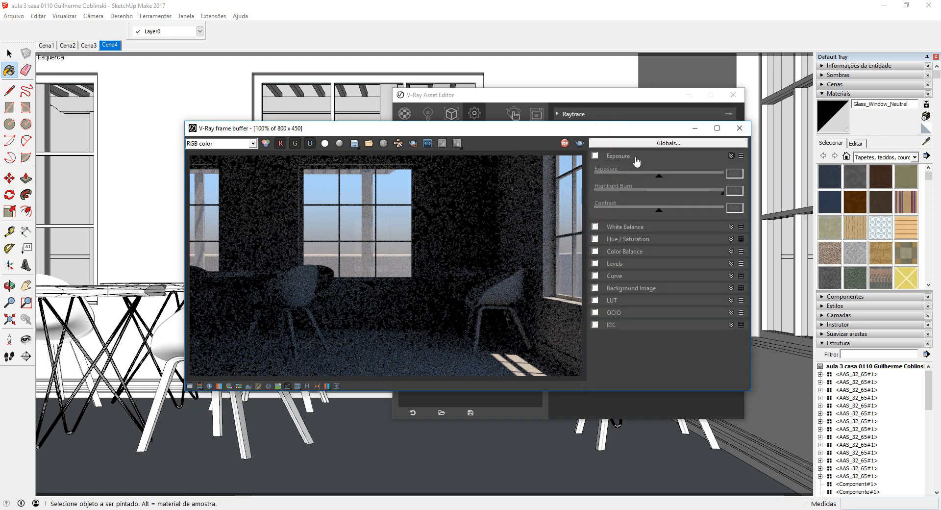
pyautogui.click(594, 156)
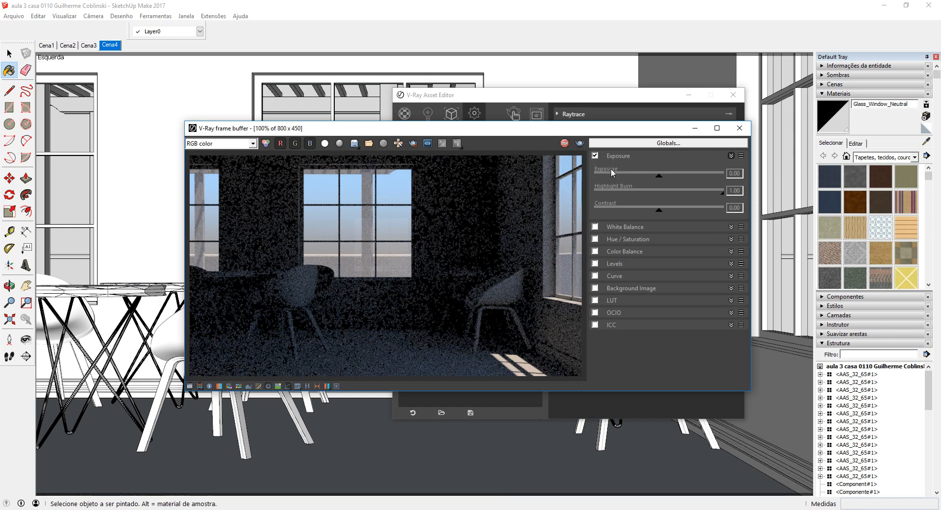
pyautogui.moveTo(662, 180); pyautogui.dragTo(698, 181)
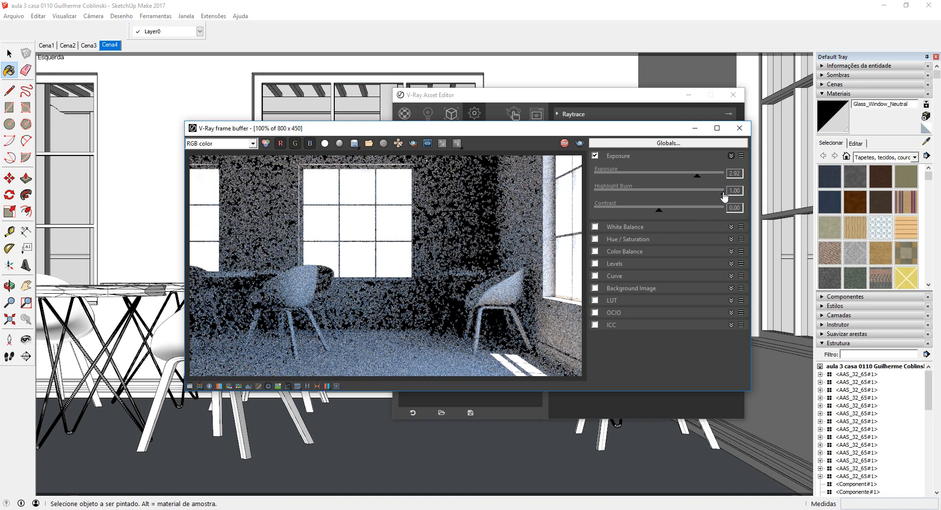
pyautogui.moveTo(721, 193); pyautogui.dragTo(619, 197)
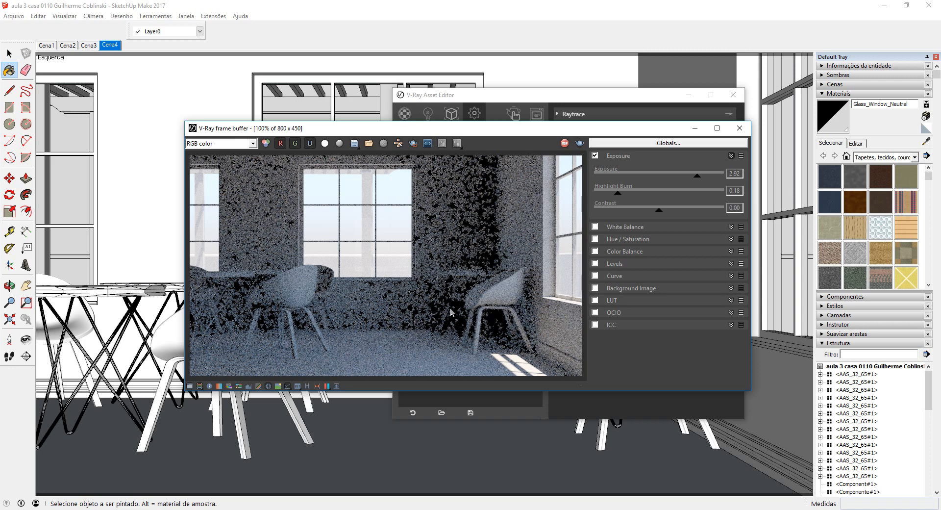
# Step: Stop the interactive render and render the scene with the Progressive engine instead, checking the Render Output dimensions
pyautogui.click(563, 145)
pyautogui.click(556, 102)
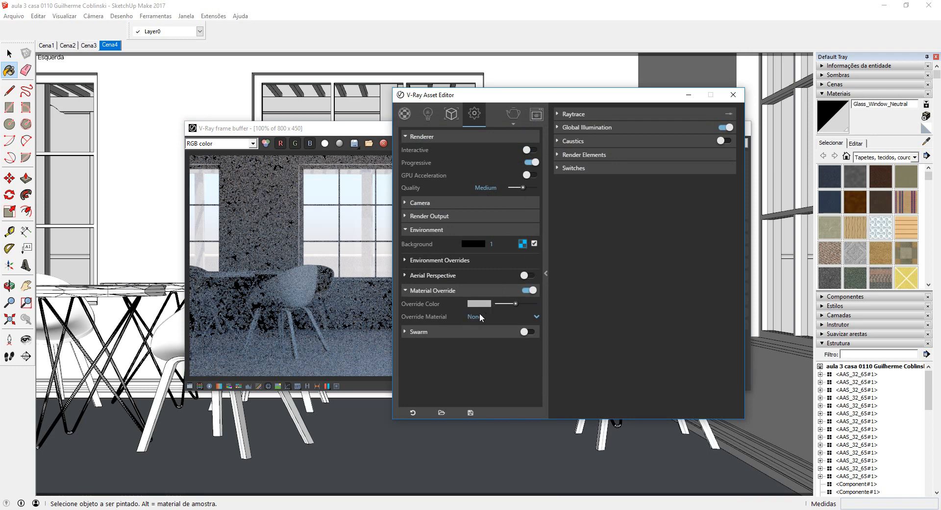
pyautogui.click(477, 216)
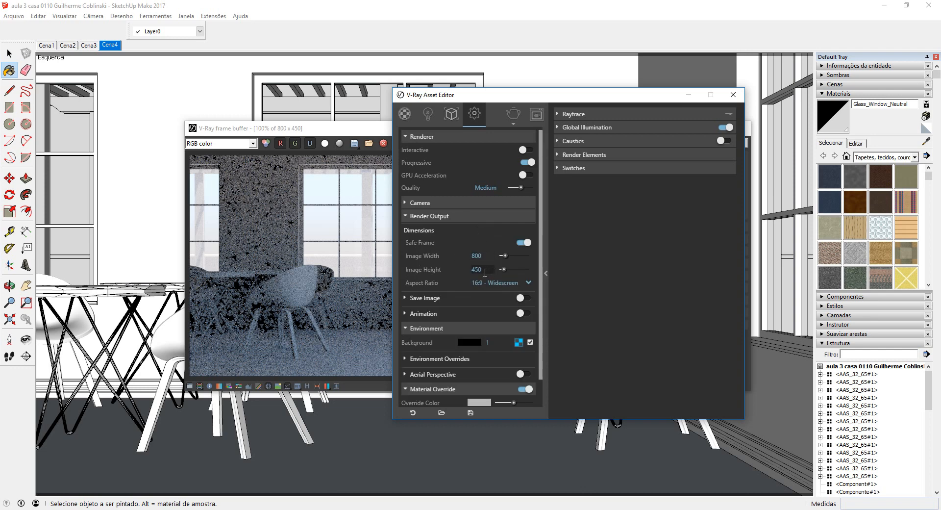
pyautogui.click(513, 115)
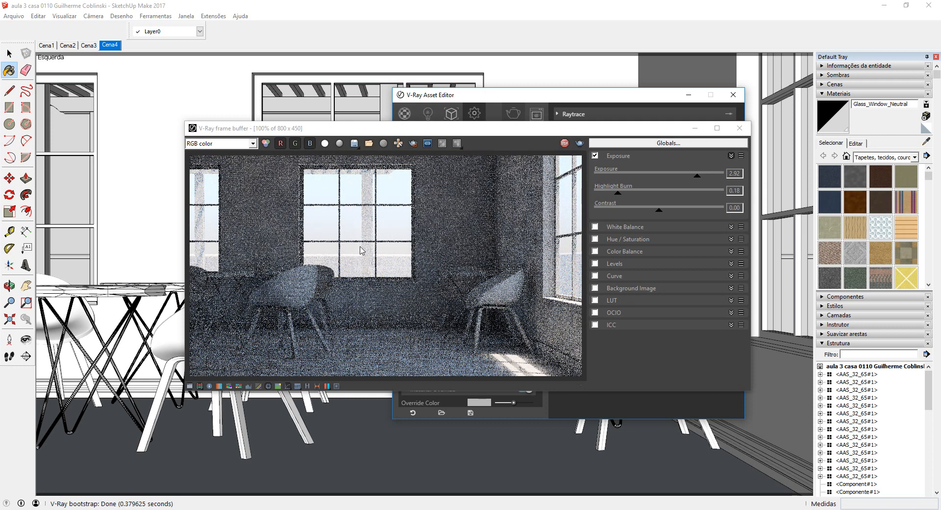
# Step: Lower the Exposure correction's Highlight Burn to 0.08
pyautogui.moveTo(617, 193); pyautogui.dragTo(606, 196)
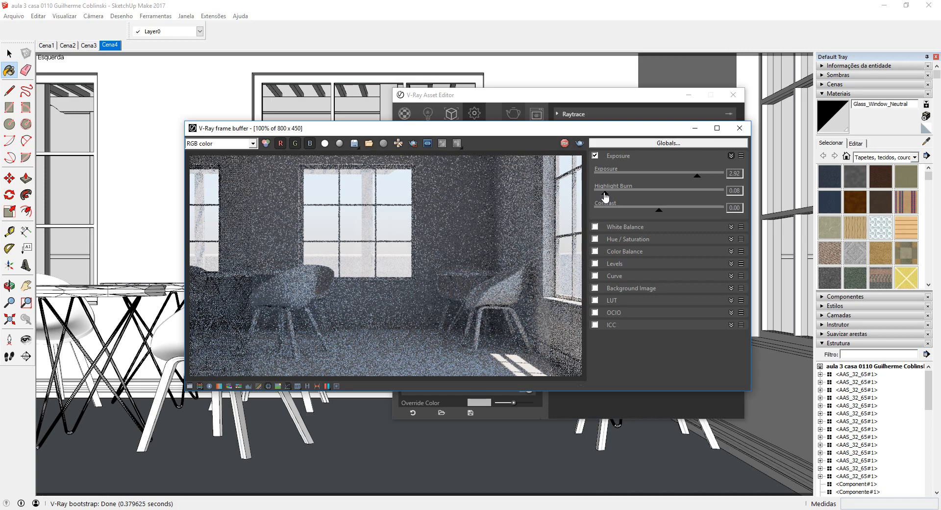
# Step: Lower the Exposure correction to 2.51, stop the render and close the frame buffer
pyautogui.moveTo(697, 175); pyautogui.dragTo(692, 176)
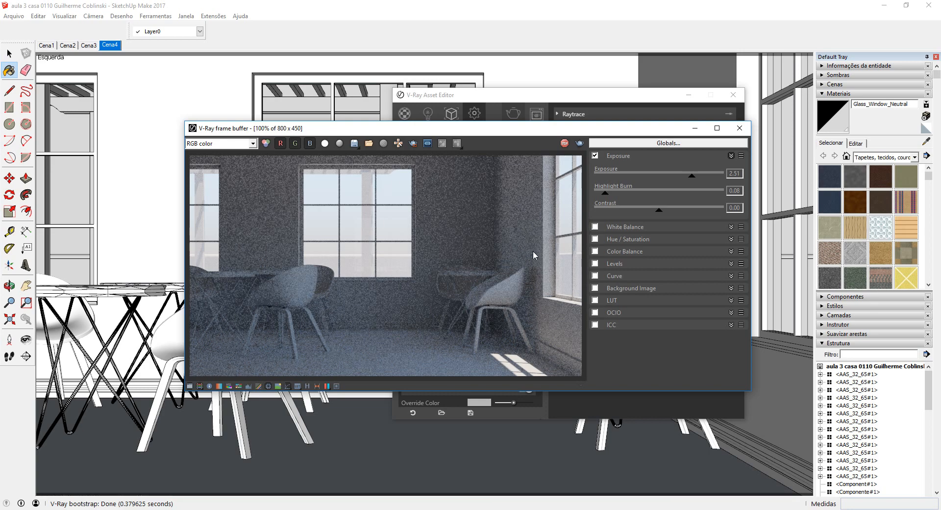
pyautogui.click(565, 144)
pyautogui.click(739, 129)
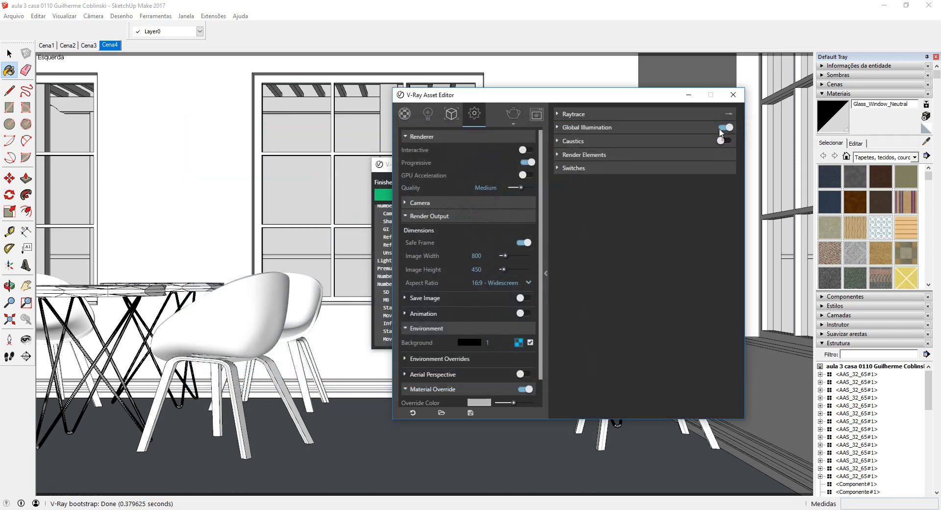
# Step: Place a V-Ray Dome Light with its default texture on the floor between the chairs
pyautogui.click(351, 97)
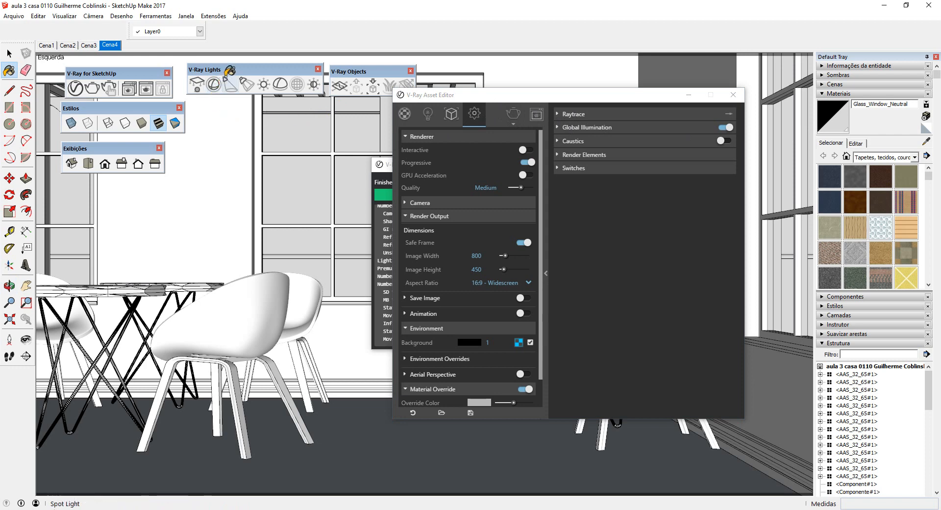
pyautogui.moveTo(226, 71); pyautogui.dragTo(225, 73)
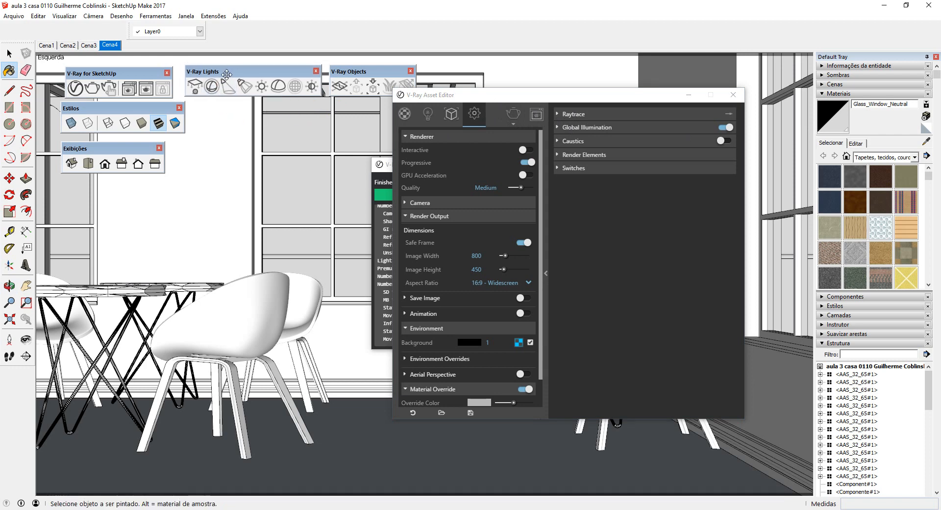
pyautogui.click(277, 92)
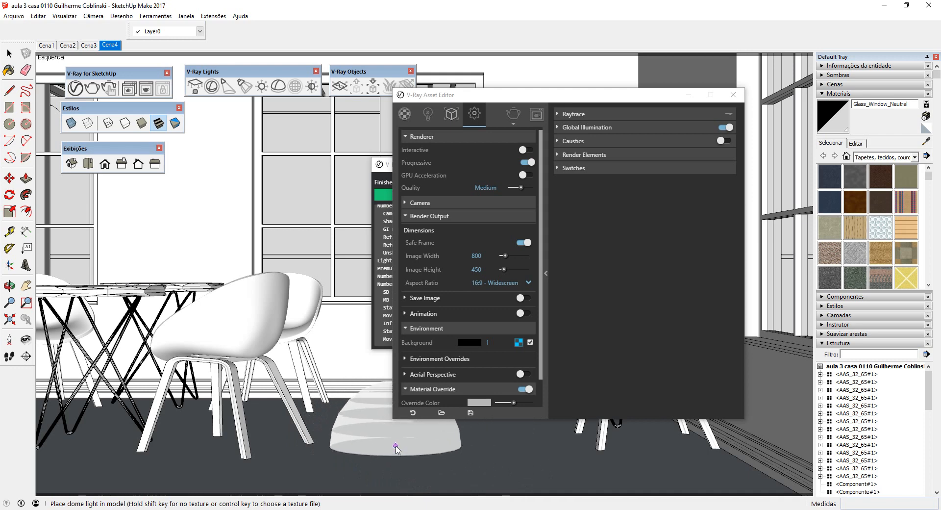
pyautogui.click(390, 443)
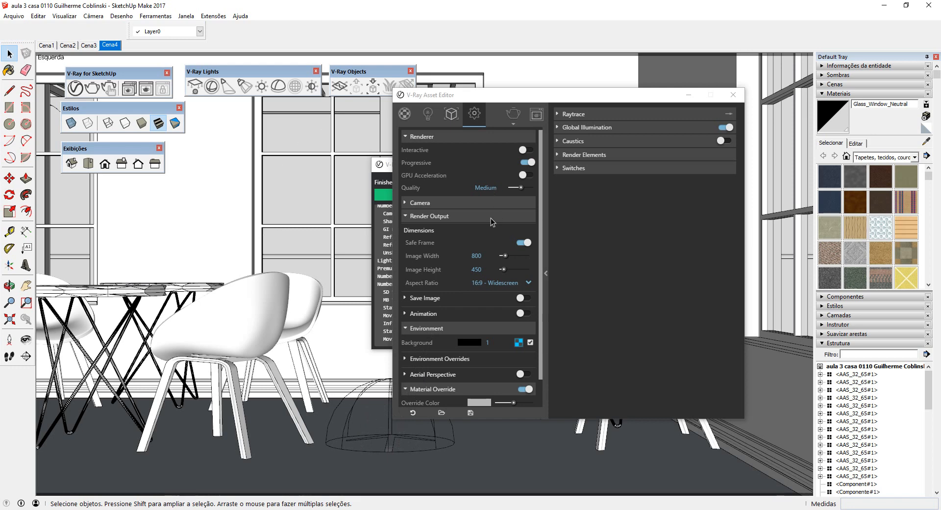
# Step: Disable the SunLight and open the settings of the V-Ray Dome Light
pyautogui.click(427, 114)
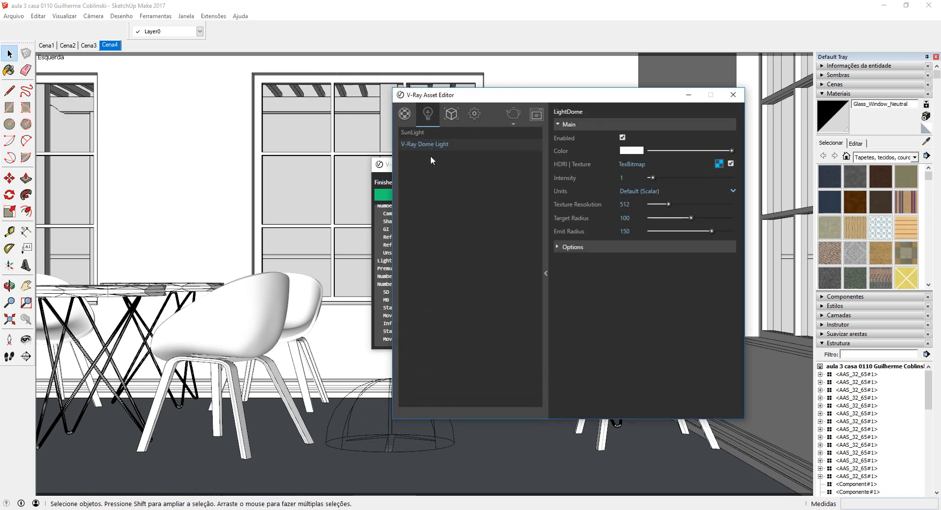
pyautogui.click(422, 131)
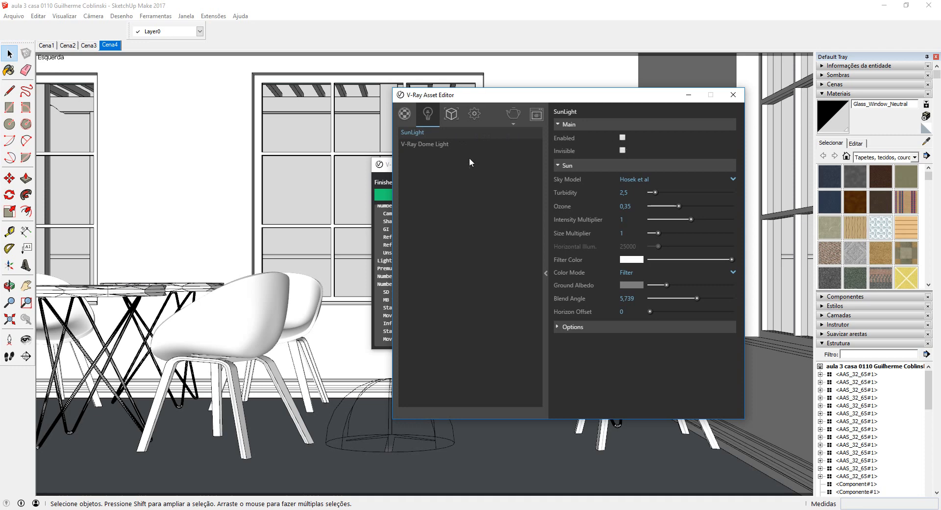
pyautogui.click(427, 146)
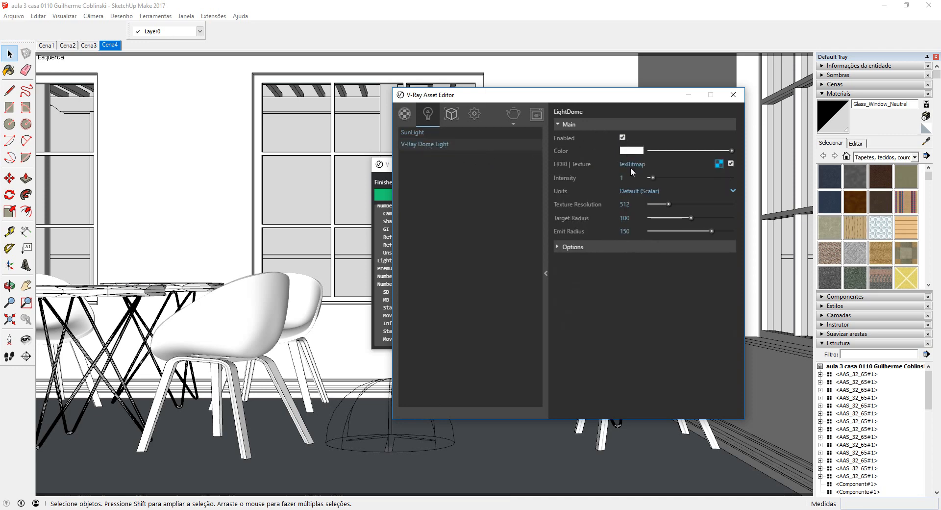
# Step: Examine the dome light's HDRI bitmap, including its Placement and UVW rotation settings
pyautogui.click(719, 163)
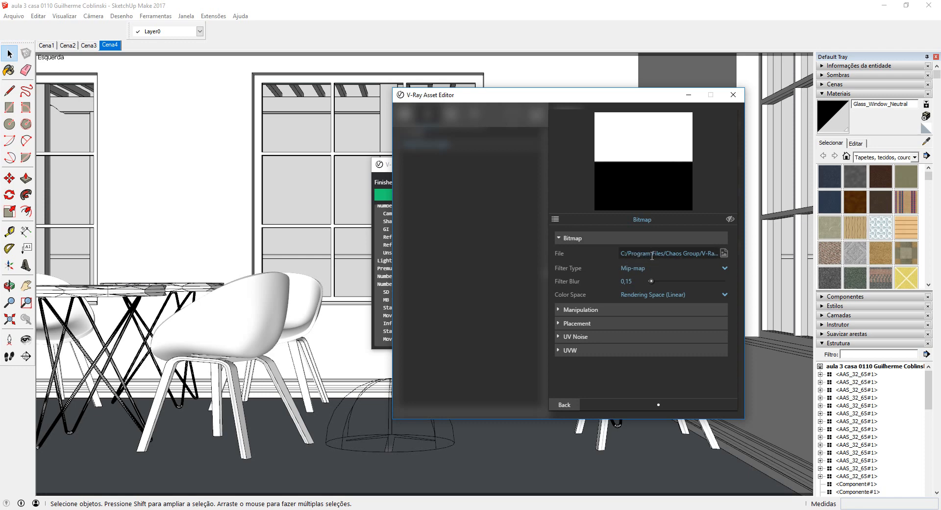
pyautogui.click(578, 323)
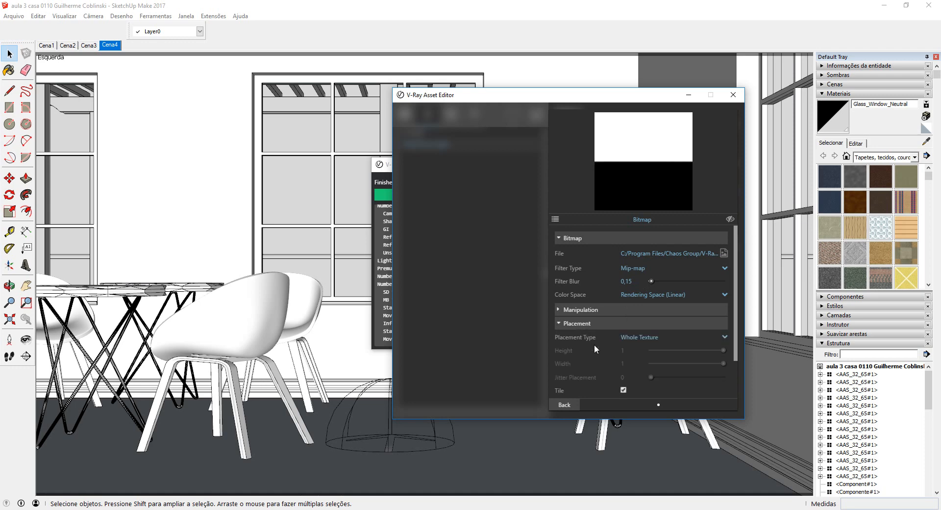
pyautogui.scroll(-2, 594, 344)
pyautogui.click(584, 275)
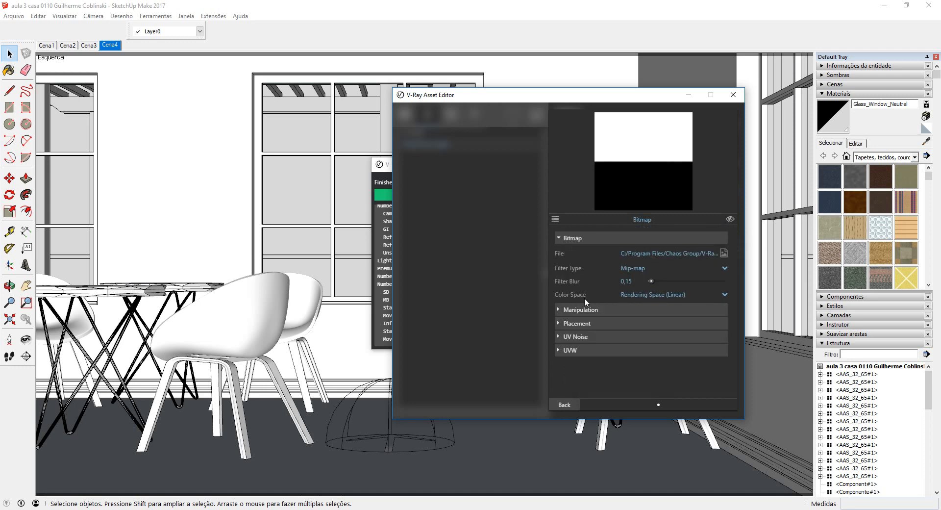
pyautogui.click(587, 349)
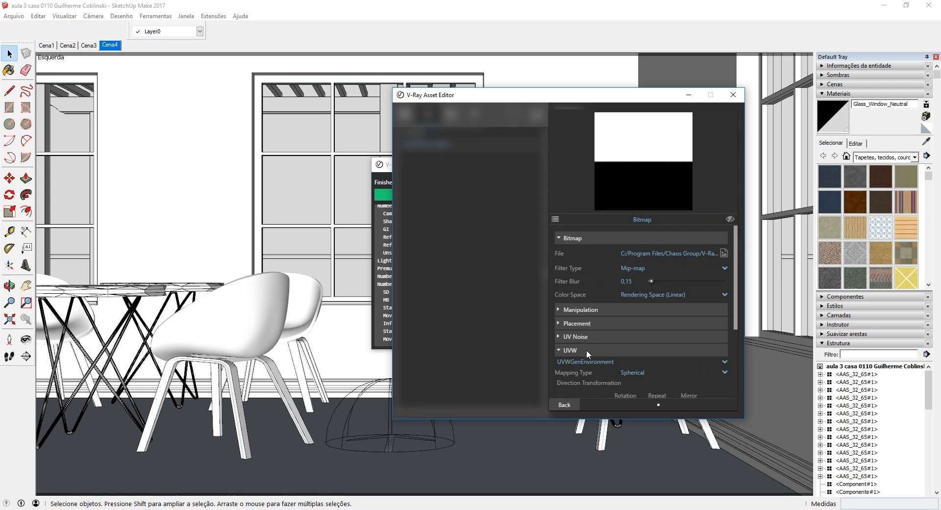
pyautogui.scroll(-5, 588, 354)
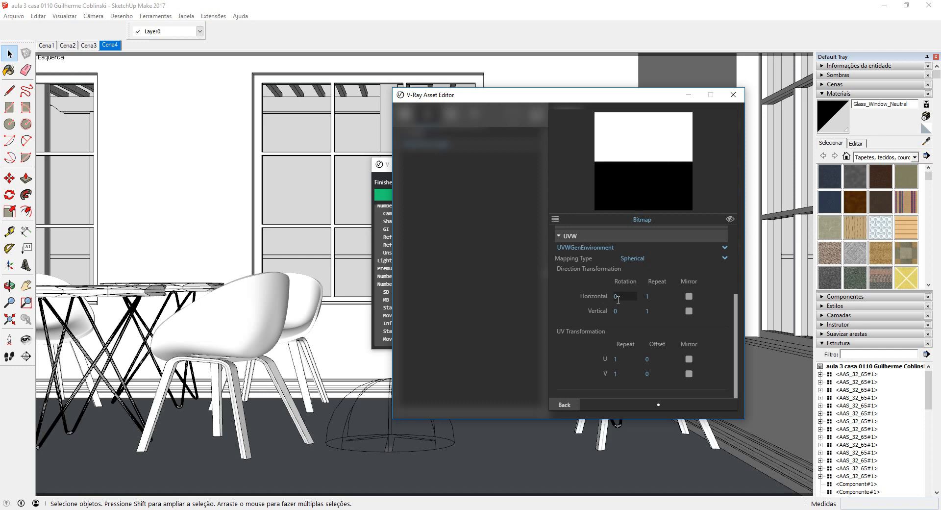
pyautogui.click(575, 406)
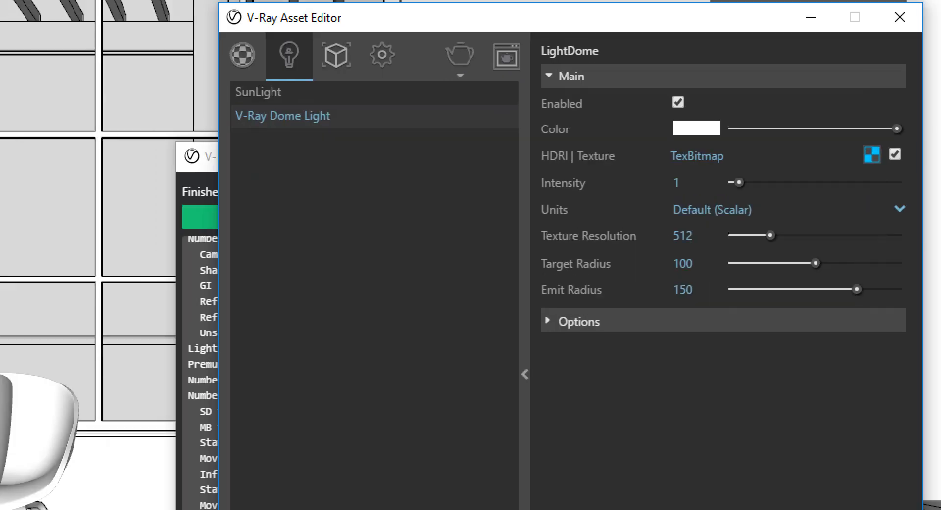
pyautogui.moveTo(535, 168)
pyautogui.mouseDown()
pyautogui.moveTo(672, 184)
pyautogui.moveTo(502, 132)
pyautogui.moveTo(524, 183)
pyautogui.mouseUp()
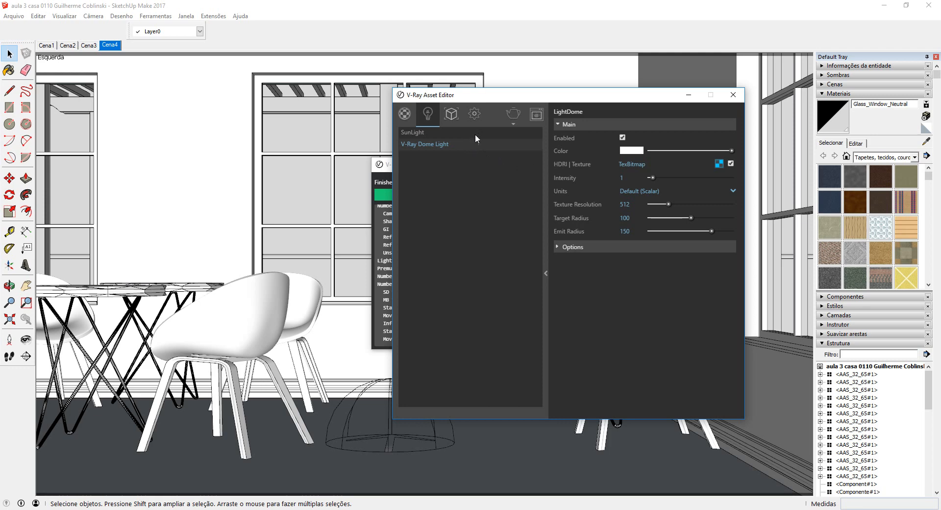
# Step: Test-render Cena4 with the dome light only and turn off the Exposure correction, closing the V-Ray windows when done
pyautogui.click(433, 132)
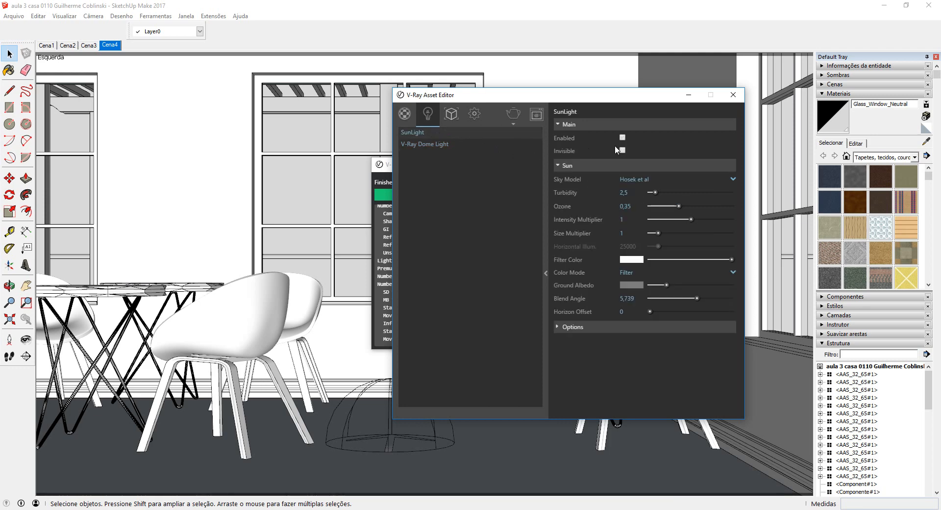
pyautogui.click(514, 117)
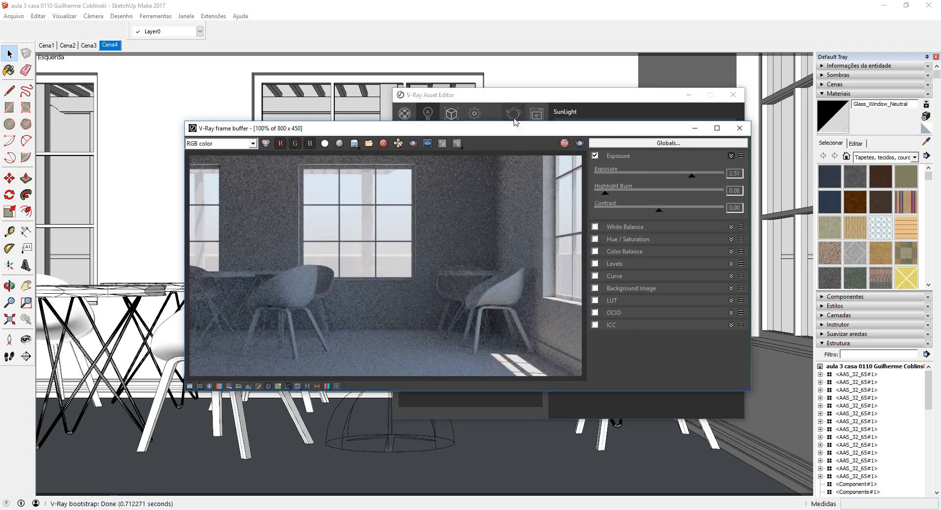
pyautogui.click(594, 155)
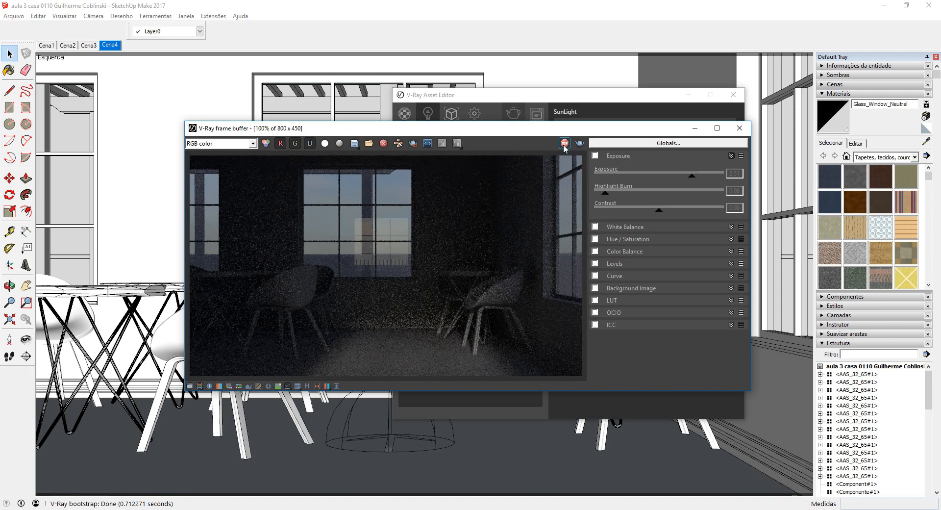
pyautogui.click(740, 128)
pyautogui.click(734, 95)
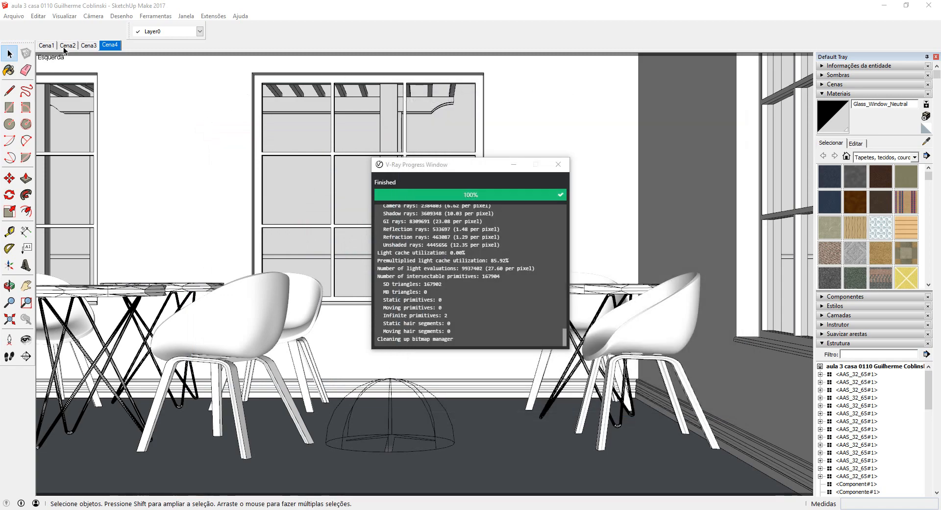
# Step: Render scene Cena1 interactively and examine the dome light's sky and shading around the house exterior
pyautogui.click(48, 45)
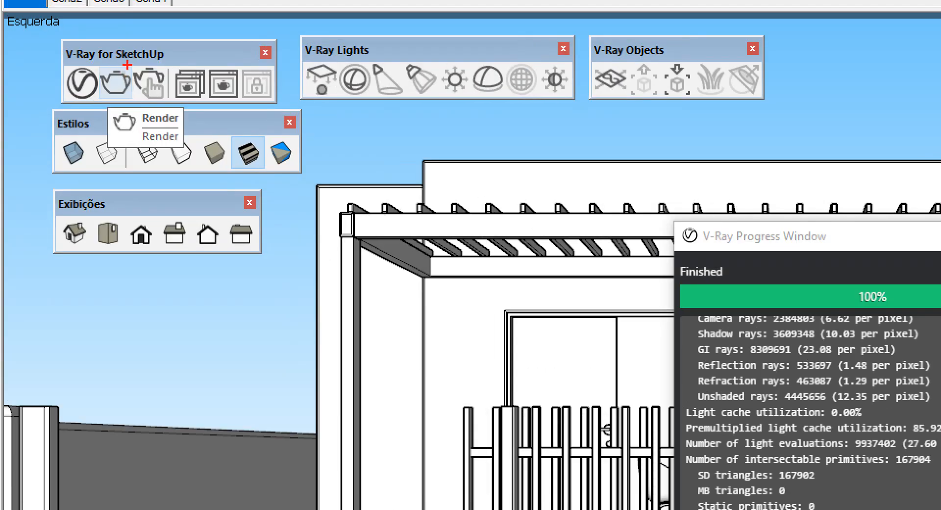
pyautogui.moveTo(126, 67)
pyautogui.mouseDown()
pyautogui.moveTo(98, 99)
pyautogui.moveTo(122, 61)
pyautogui.moveTo(147, 110)
pyautogui.moveTo(161, 63)
pyautogui.moveTo(169, 76)
pyautogui.mouseUp()
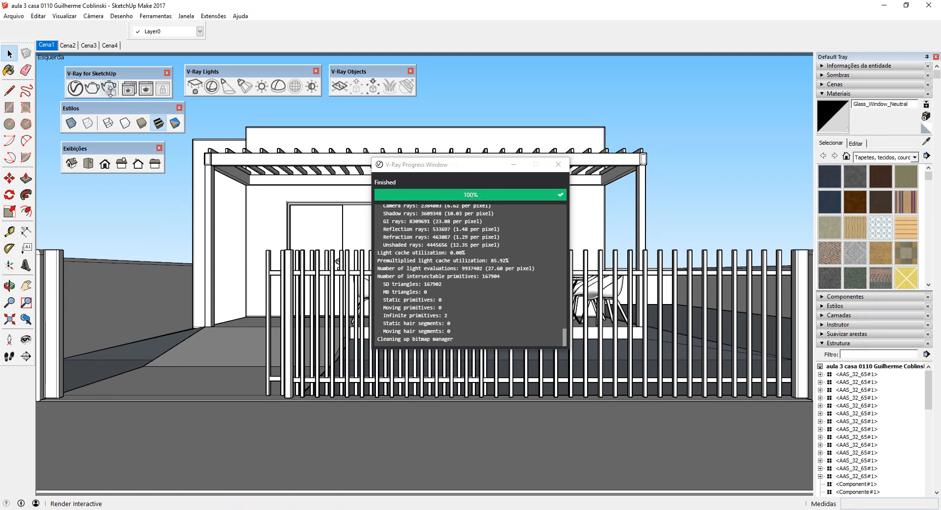
pyautogui.click(110, 91)
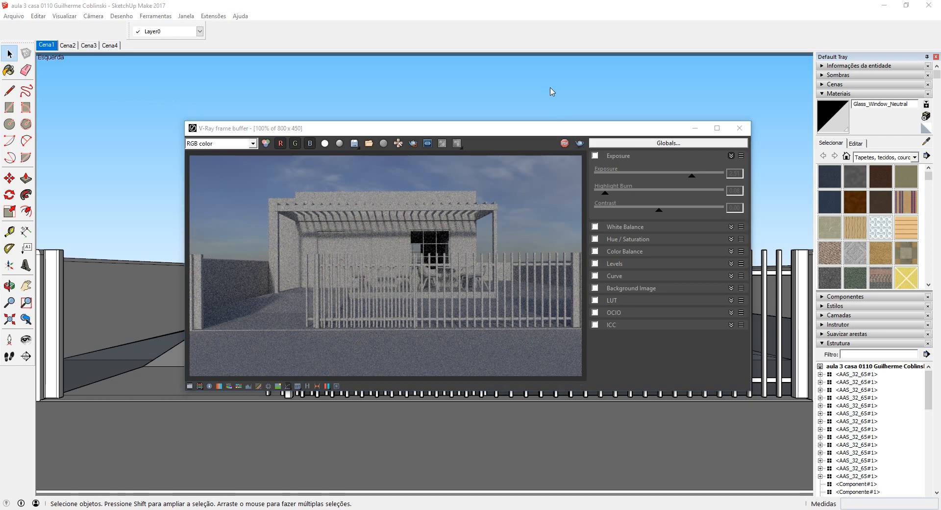
pyautogui.moveTo(550, 90)
pyautogui.mouseDown(button='middle')
pyautogui.moveTo(458, 105)
pyautogui.moveTo(400, 96)
pyautogui.moveTo(325, 101)
pyautogui.mouseUp(button='middle')
pyautogui.click(138, 163)
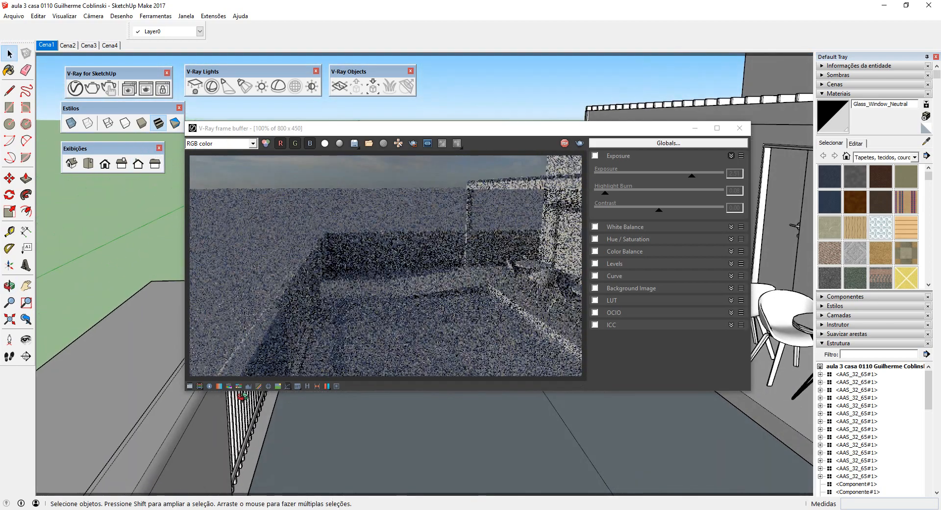
pyautogui.moveTo(292, 431); pyautogui.dragTo(192, 424, button='middle')
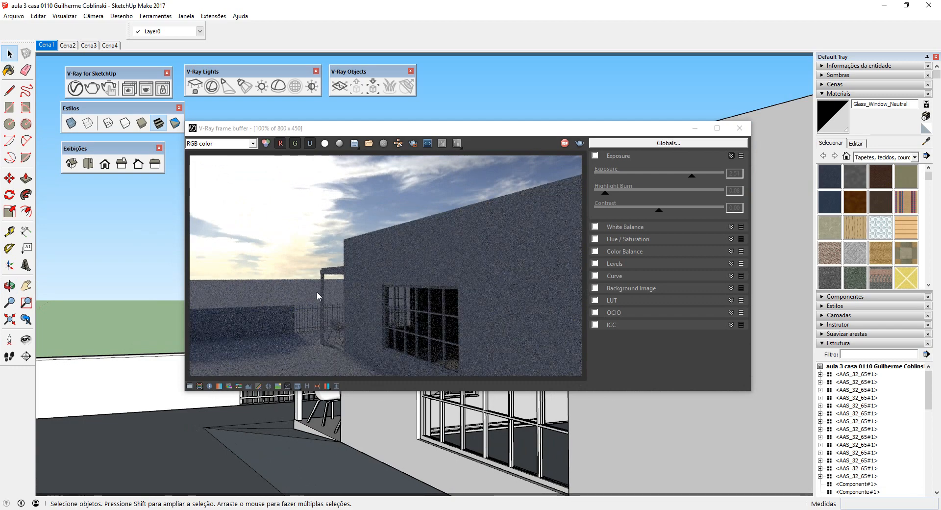
pyautogui.moveTo(339, 438); pyautogui.dragTo(317, 416, button='middle')
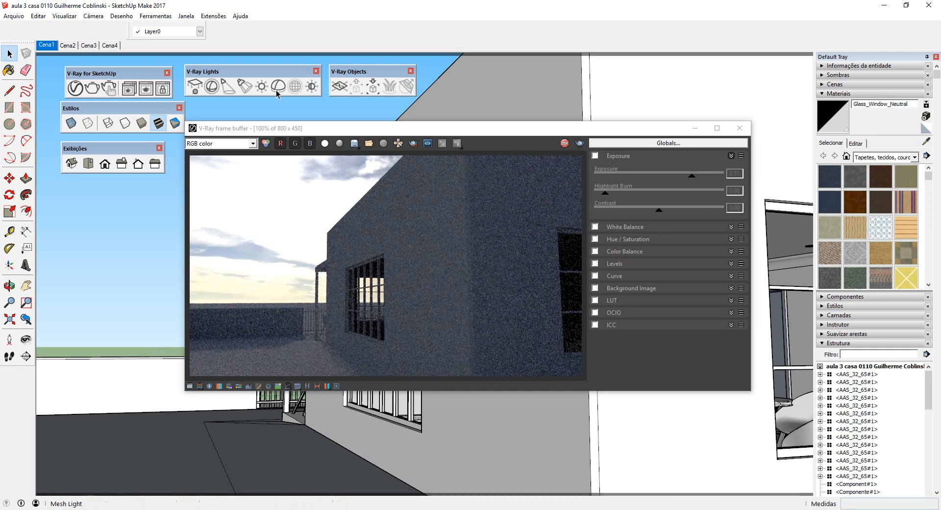
# Step: Set the dome light bitmap's horizontal UVW rotation to 180 and check the rotated sky from another side of the house
pyautogui.click(80, 87)
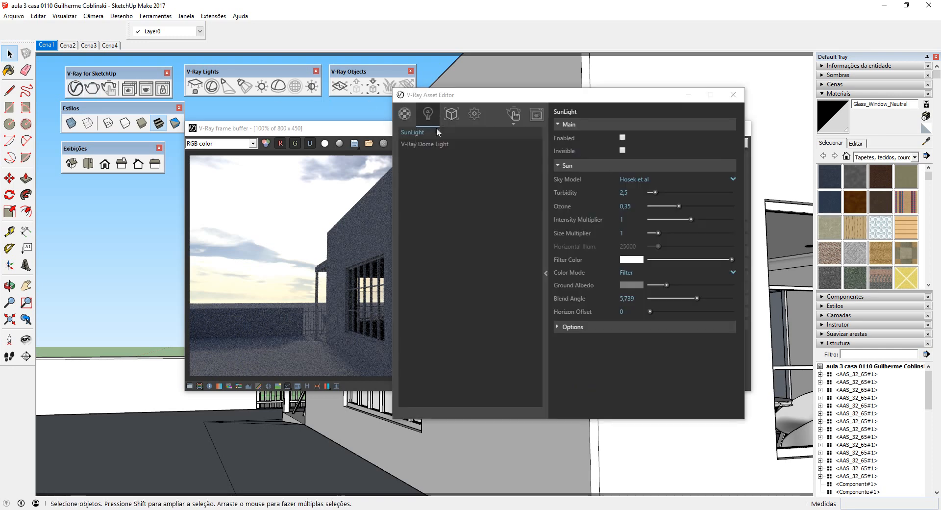
pyautogui.click(444, 146)
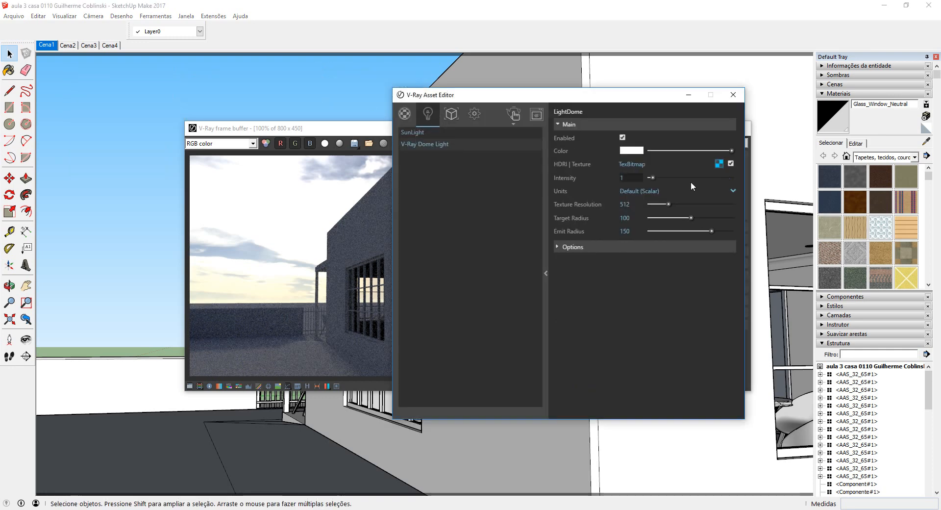
pyautogui.click(718, 163)
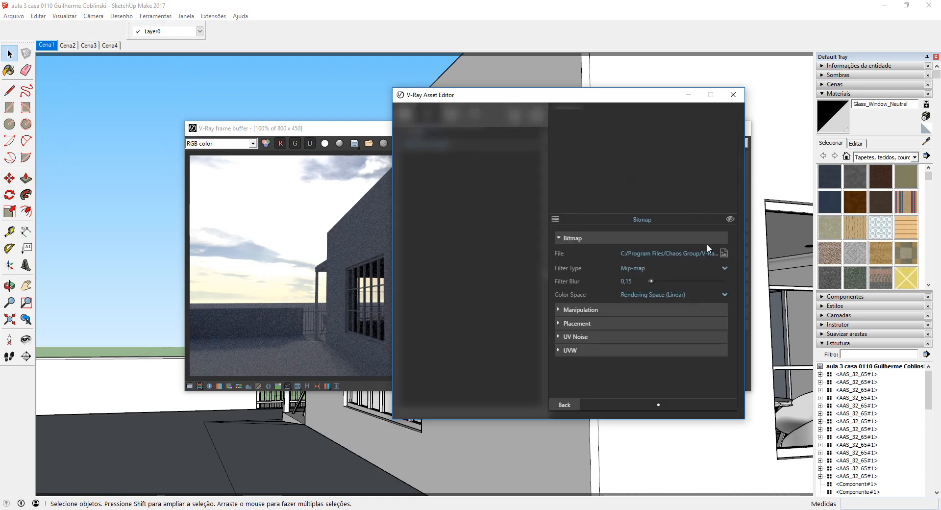
pyautogui.click(574, 351)
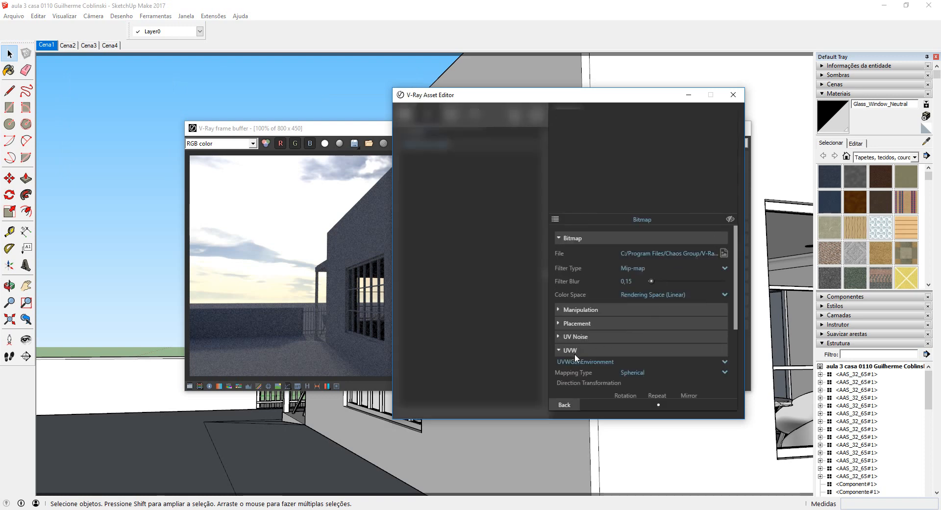
pyautogui.scroll(-3, 586, 350)
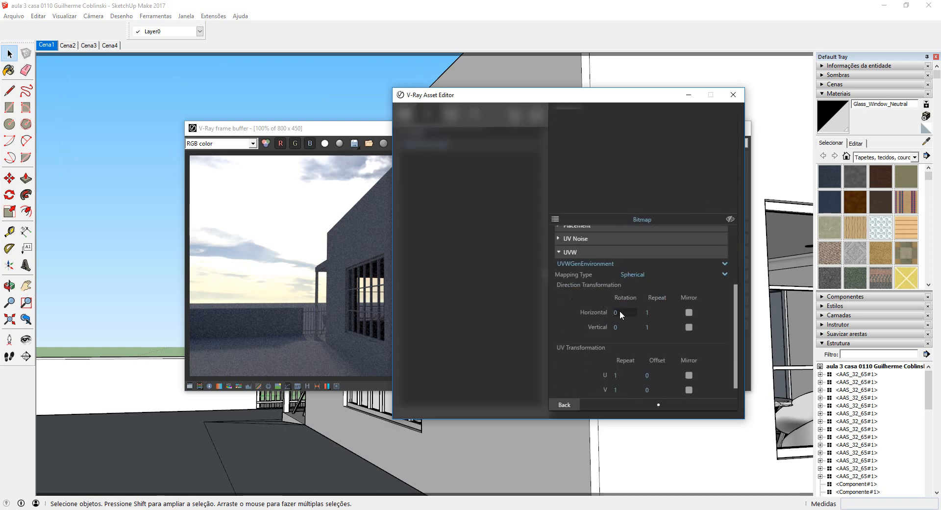
pyautogui.doubleClick(616, 312)
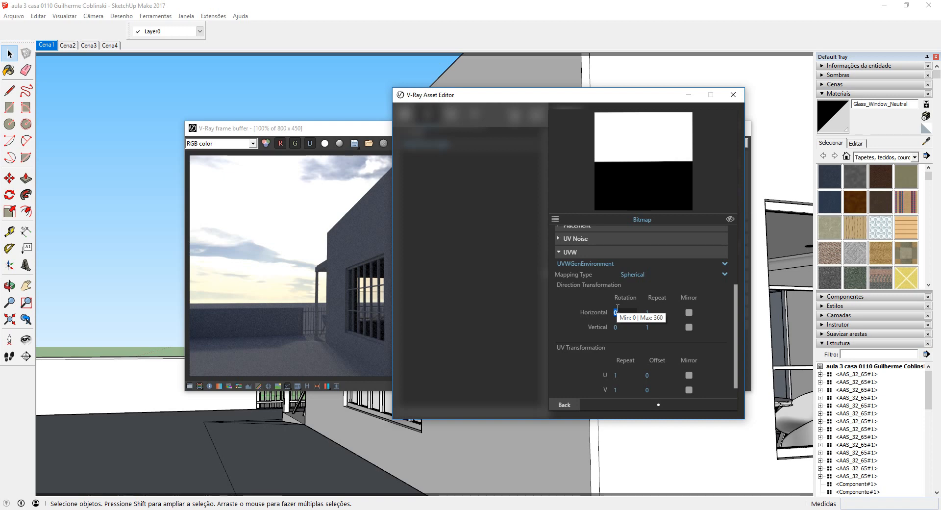
pyautogui.write('18')
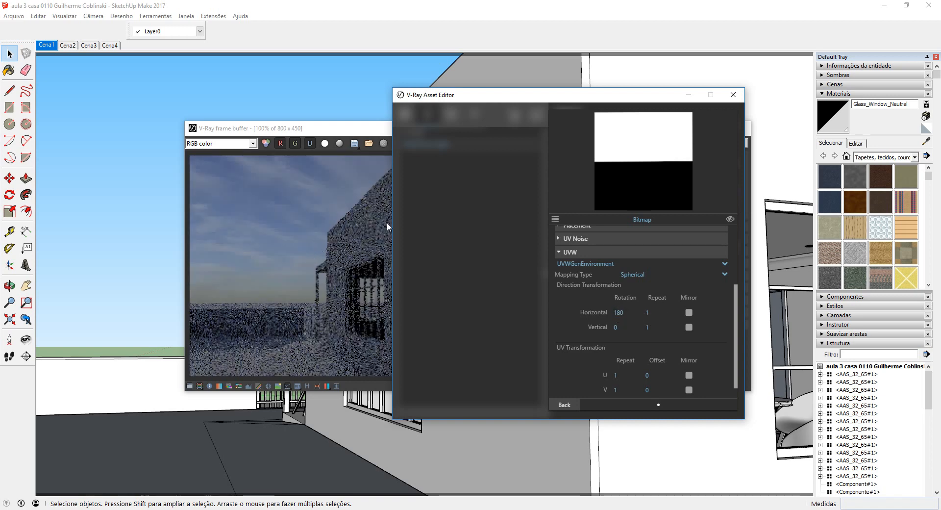
pyautogui.moveTo(135, 235)
pyautogui.mouseDown(button='middle')
pyautogui.moveTo(134, 291)
pyautogui.moveTo(277, 304)
pyautogui.moveTo(580, 378)
pyautogui.moveTo(720, 287)
pyautogui.moveTo(789, 300)
pyautogui.mouseUp(button='middle')
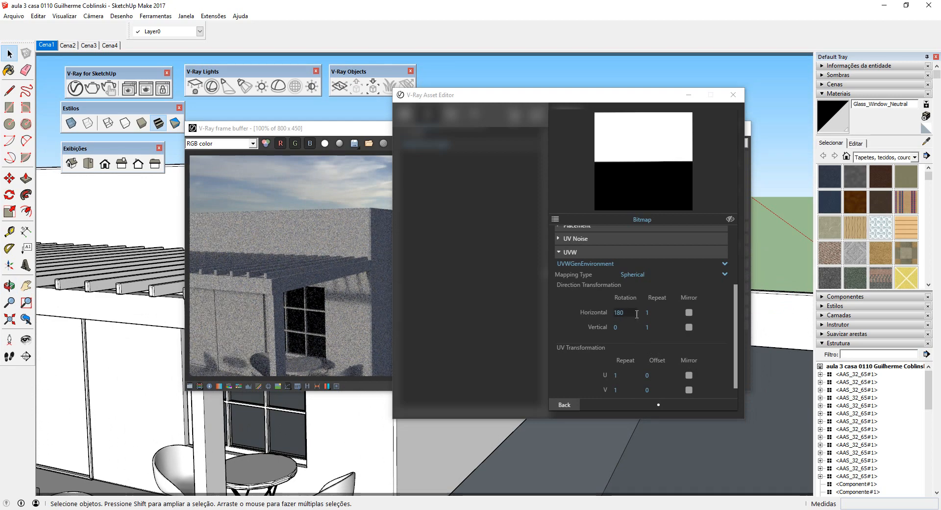
pyautogui.scroll(-2, 445, 469)
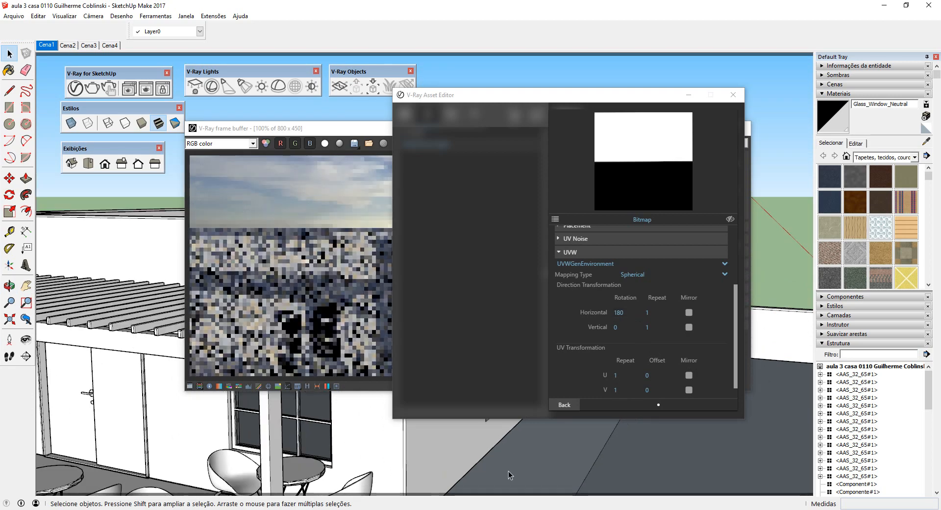
# Step: Examine the dome light's rotated sky from several sides of the house, moving the V-Ray windows apart to see the render
pyautogui.moveTo(508, 472)
pyautogui.mouseDown(button='middle')
pyautogui.moveTo(556, 456)
pyautogui.moveTo(568, 463)
pyautogui.mouseUp(button='middle')
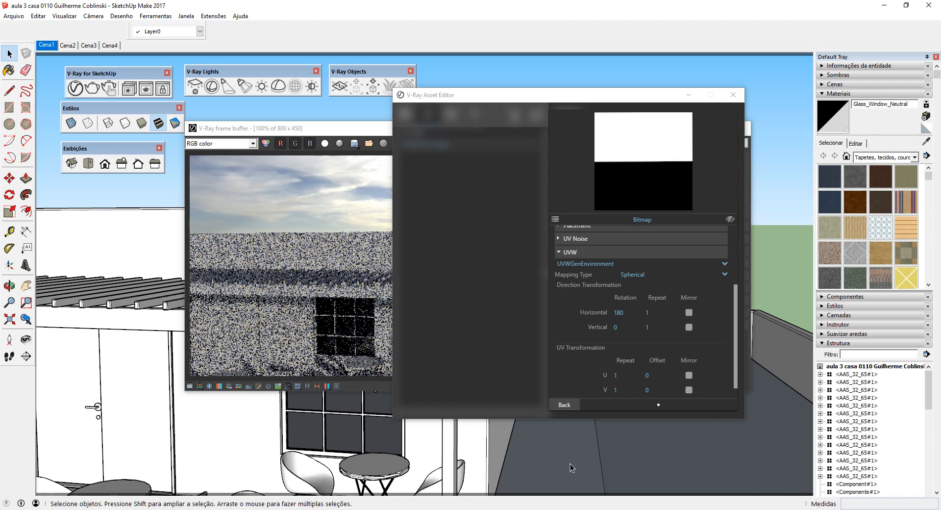
pyautogui.click(575, 406)
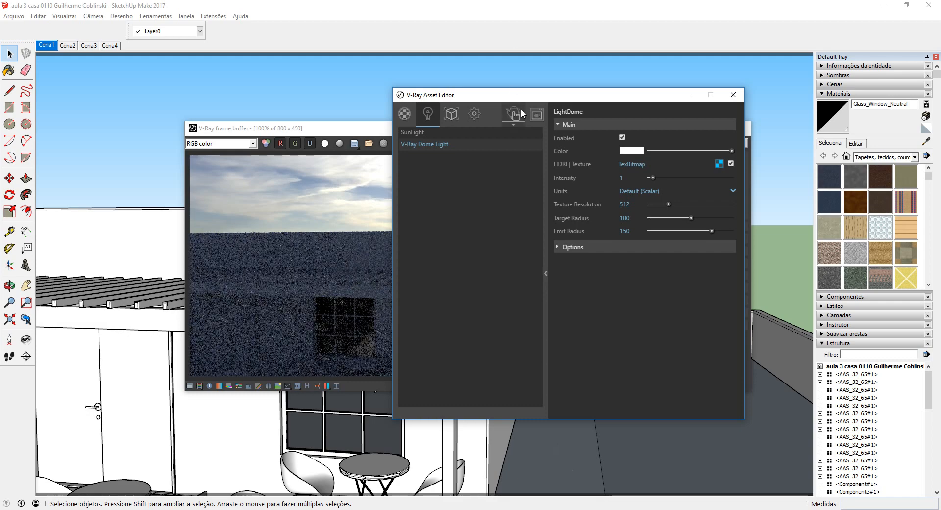
pyautogui.moveTo(523, 96); pyautogui.dragTo(681, 114)
pyautogui.moveTo(485, 132)
pyautogui.mouseDown()
pyautogui.moveTo(394, 130)
pyautogui.moveTo(331, 106)
pyautogui.mouseUp()
pyautogui.moveTo(387, 421)
pyautogui.mouseDown(button='middle')
pyautogui.moveTo(257, 444)
pyautogui.moveTo(471, 412)
pyautogui.moveTo(513, 384)
pyautogui.moveTo(510, 393)
pyautogui.mouseUp(button='middle')
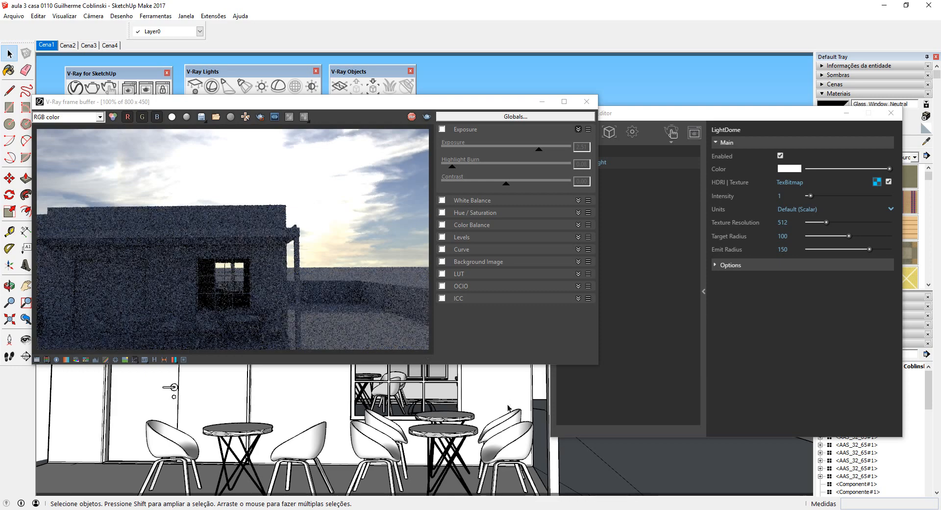
pyautogui.moveTo(505, 435)
pyautogui.mouseDown(button='middle')
pyautogui.moveTo(467, 442)
pyautogui.moveTo(301, 430)
pyautogui.mouseUp(button='middle')
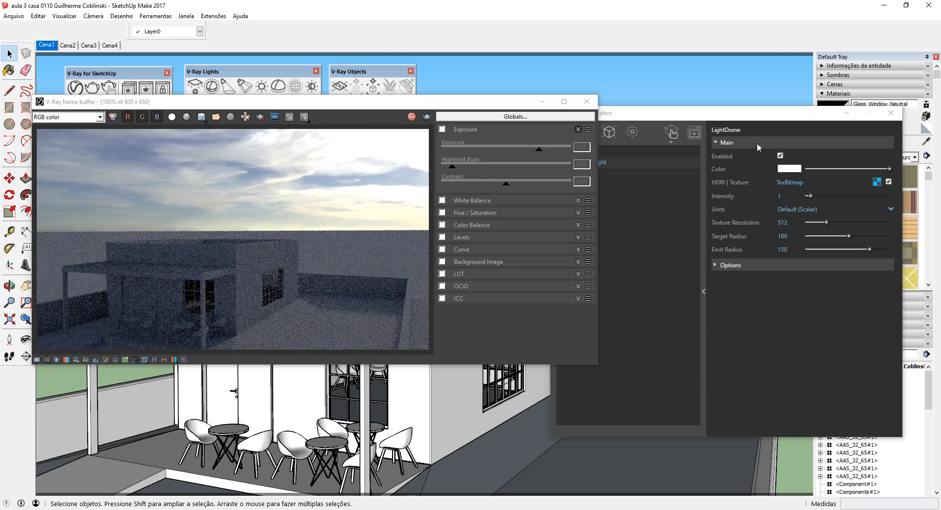
# Step: Set the dome light bitmap's horizontal UVW rotation to 90 and check the sky and shading around the house exterior
pyautogui.click(753, 116)
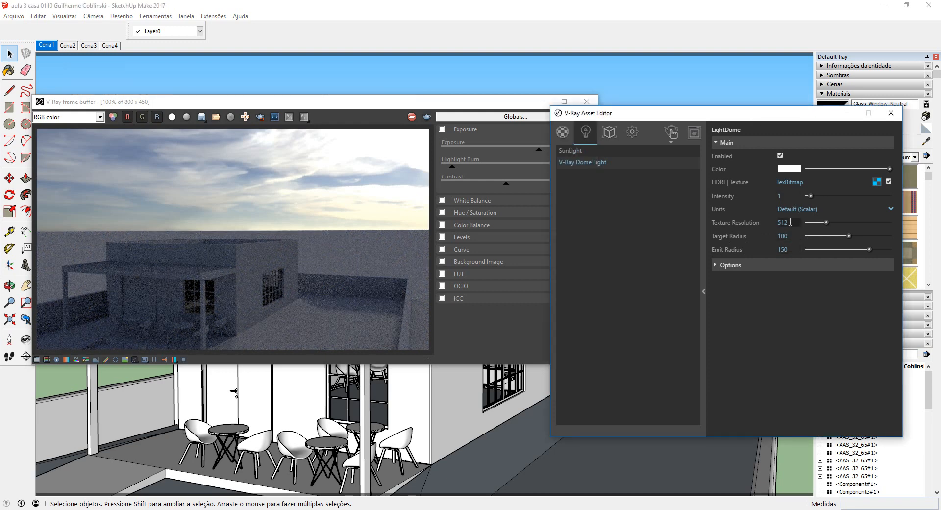
pyautogui.click(876, 182)
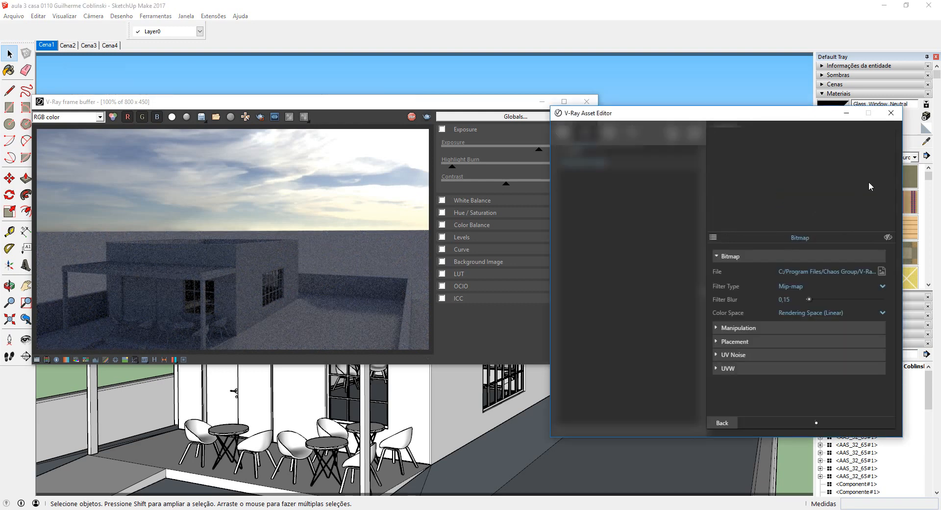
pyautogui.click(755, 367)
pyautogui.scroll(-3, 754, 364)
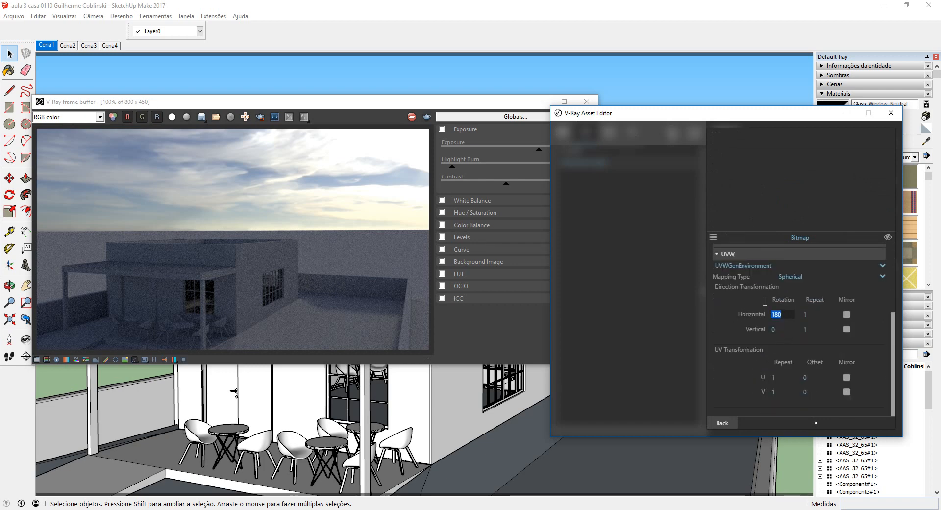
pyautogui.press('Return')
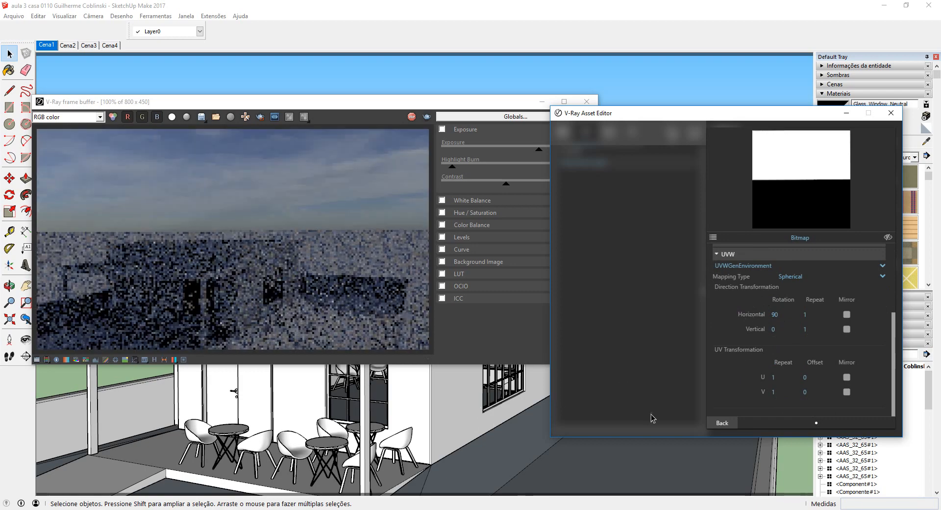
pyautogui.click(733, 423)
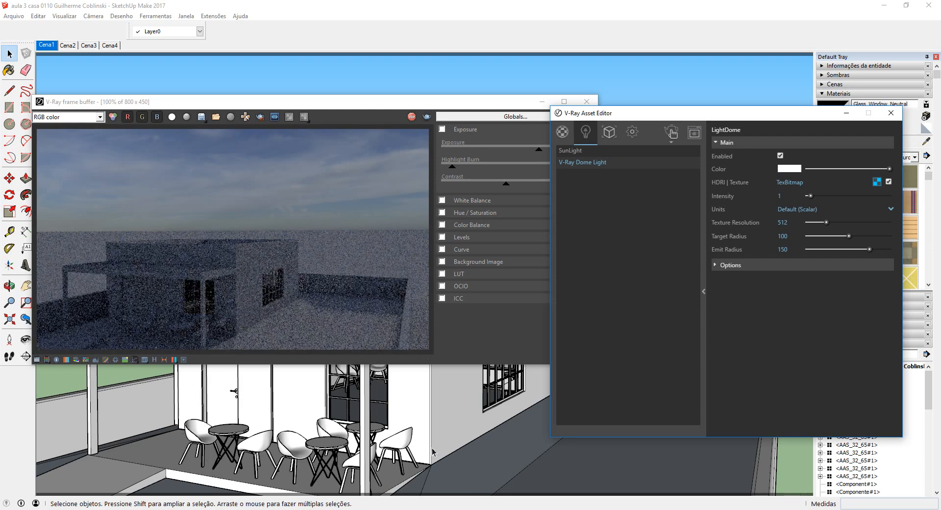
pyautogui.scroll(5, 384, 452)
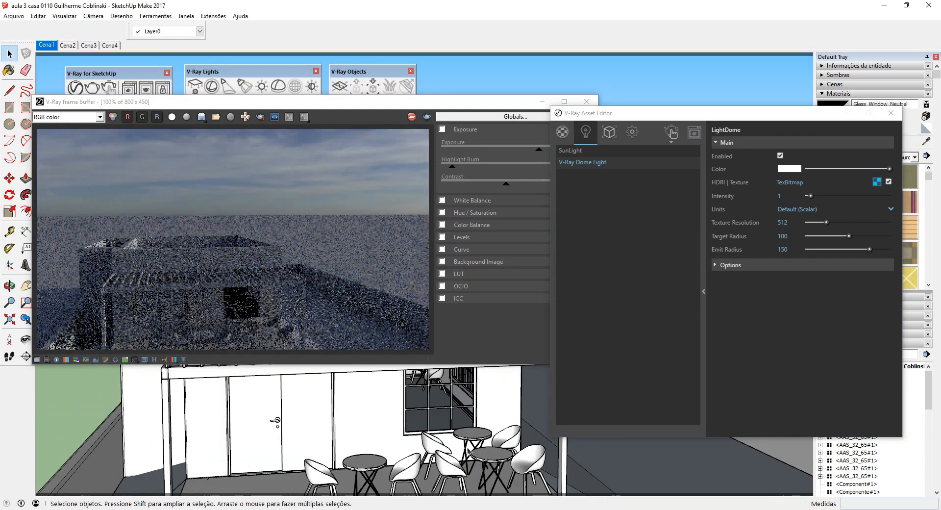
pyautogui.moveTo(502, 463)
pyautogui.mouseDown(button='middle')
pyautogui.moveTo(569, 438)
pyautogui.moveTo(810, 430)
pyautogui.moveTo(720, 446)
pyautogui.moveTo(396, 445)
pyautogui.moveTo(406, 432)
pyautogui.mouseUp(button='middle')
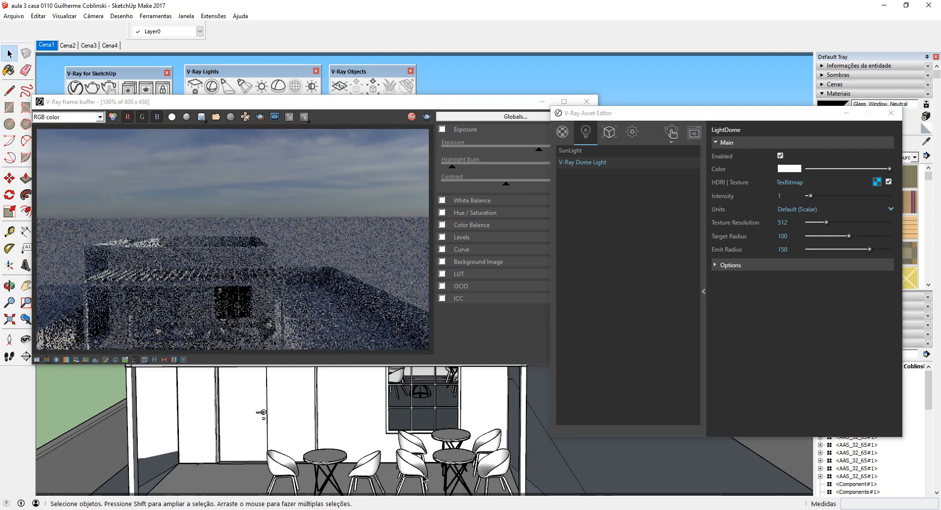
pyautogui.moveTo(251, 457); pyautogui.dragTo(345, 332, button='middle')
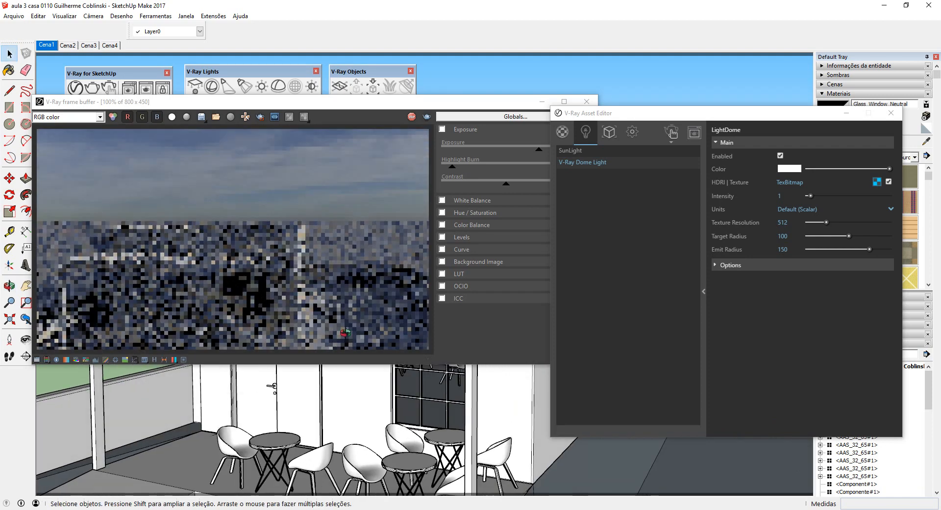
# Step: Render interior scene Cena4 interactively with the Exposure correction enabled, then stop the render and close the frame buffer
pyautogui.click(110, 45)
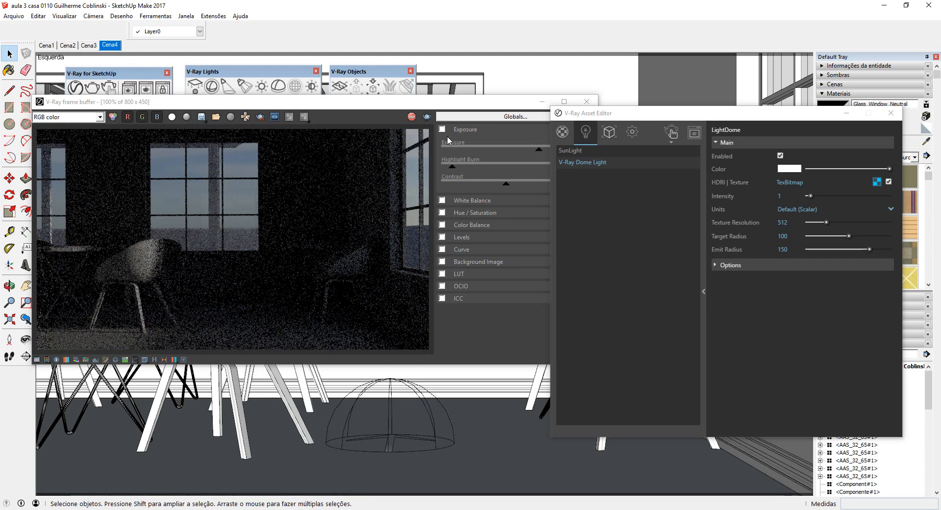
pyautogui.moveTo(447, 103); pyautogui.dragTo(476, 109)
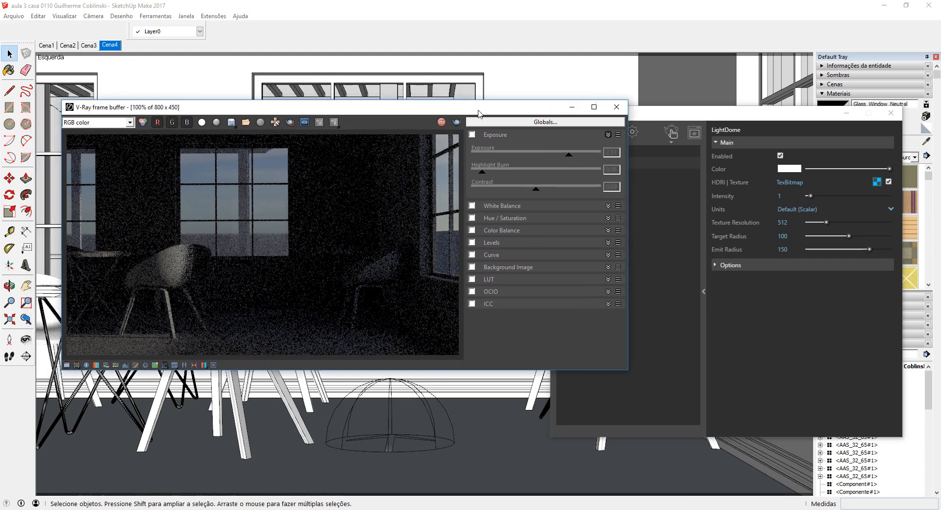
pyautogui.click(472, 135)
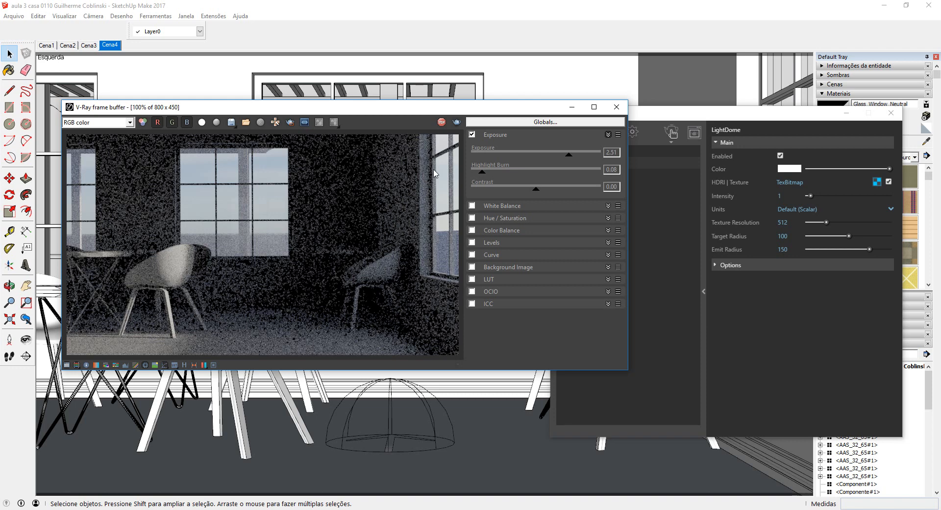
pyautogui.click(441, 122)
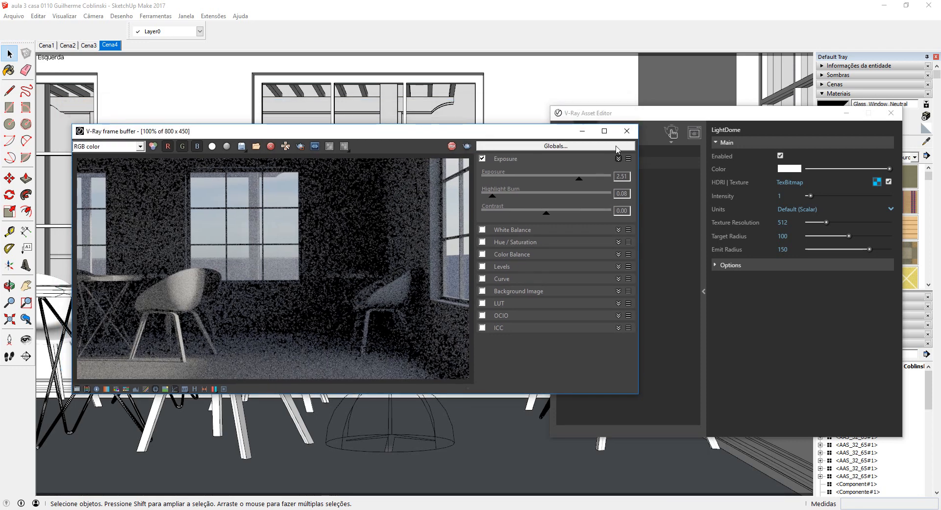
pyautogui.click(627, 131)
# Step: Switch the V-Ray renderer from Interactive to Progressive and render scene Cena4
pyautogui.click(622, 139)
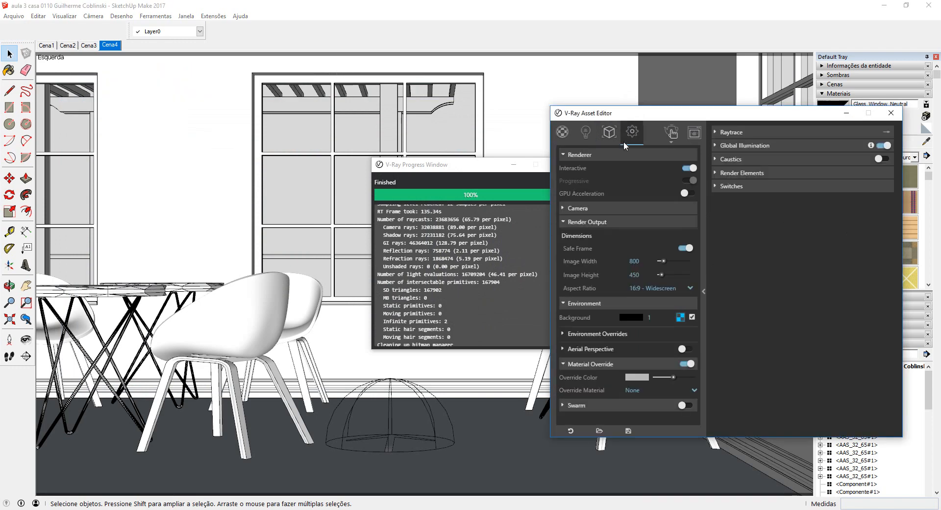
pyautogui.click(690, 168)
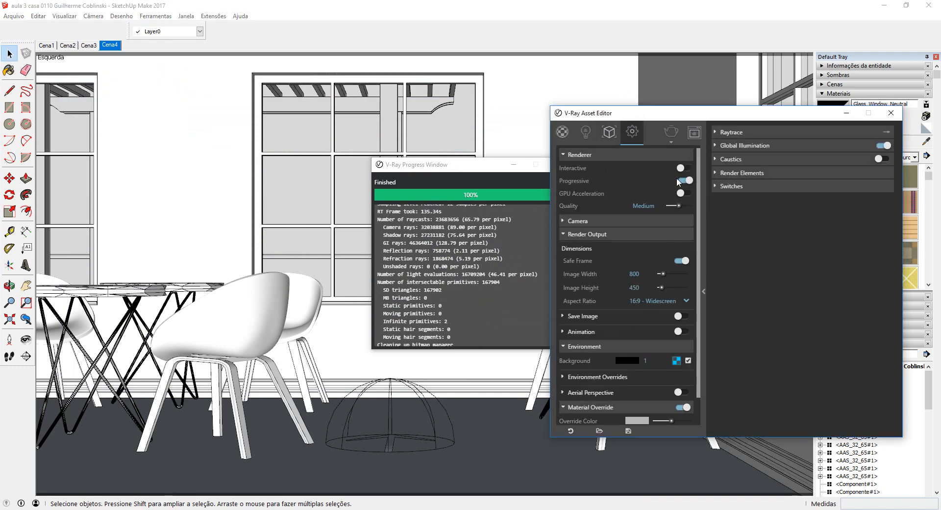
pyautogui.click(669, 133)
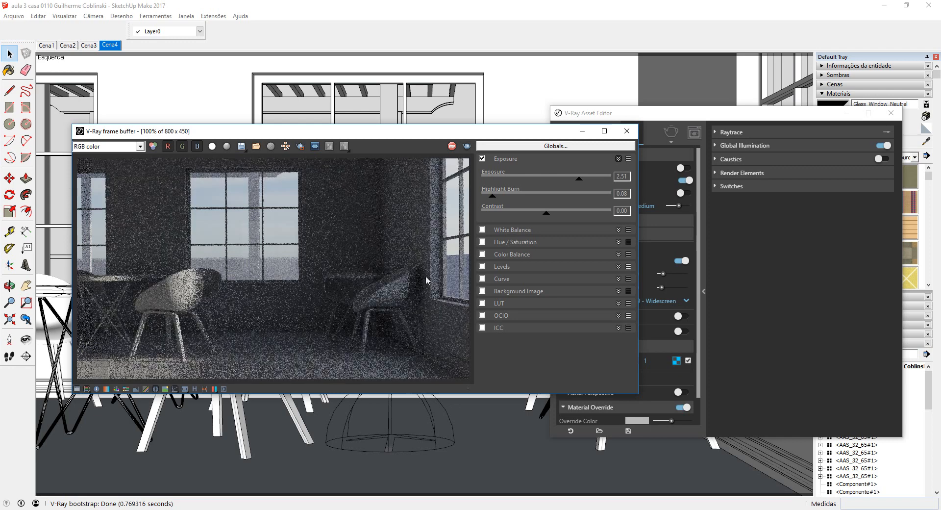
# Step: Set the V-Ray dome light's intensity to 2 and render scene Cena4 again
pyautogui.click(664, 115)
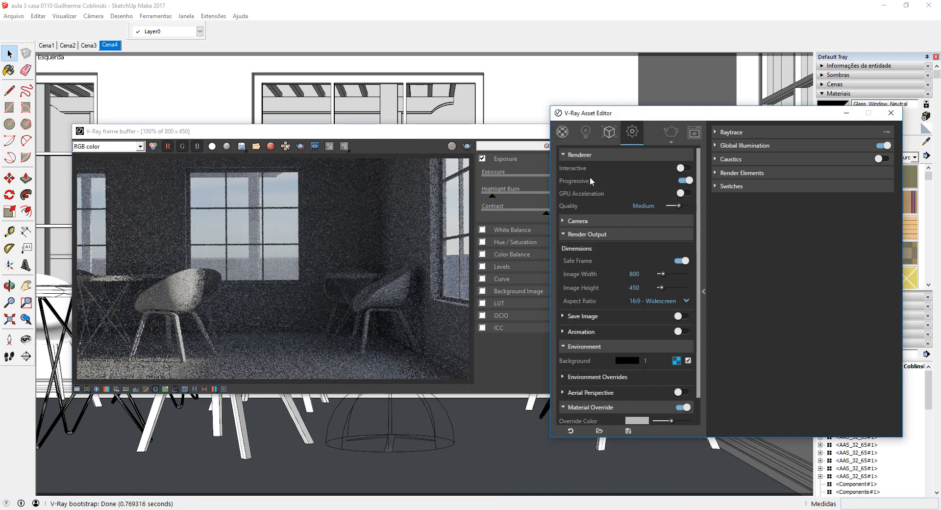
pyautogui.click(587, 132)
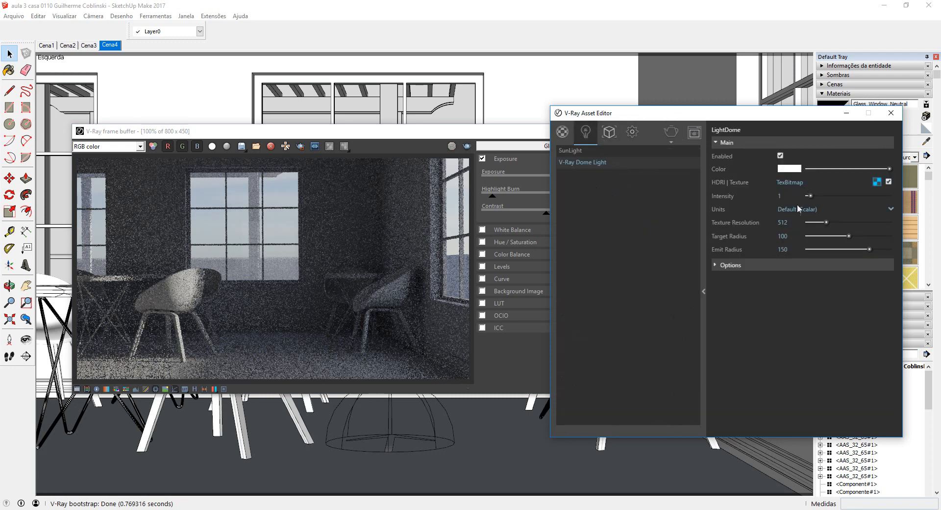
pyautogui.click(781, 195)
pyautogui.press('Return')
pyautogui.click(673, 137)
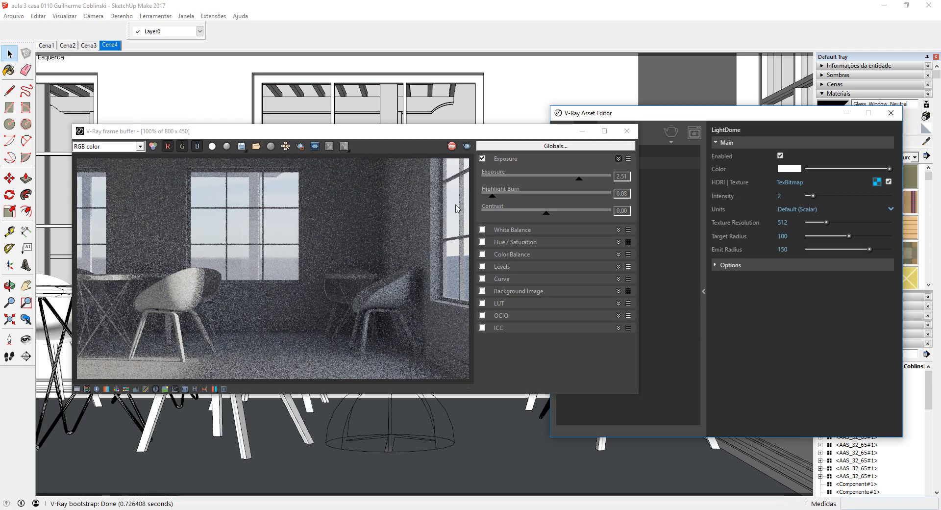
# Step: Lower the render's Exposure correction to 2.32, then stop the render and clear the V-Ray windows from view
pyautogui.moveTo(581, 177); pyautogui.dragTo(577, 182)
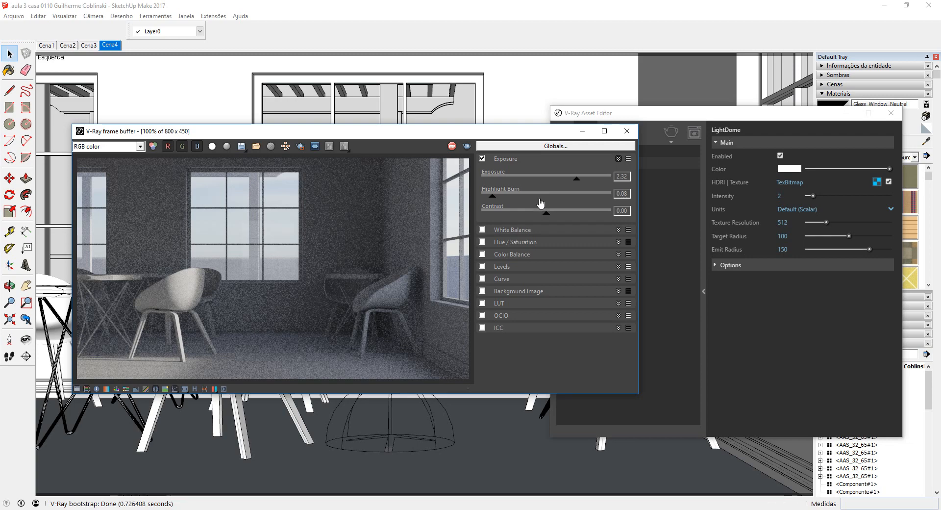
pyautogui.click(453, 152)
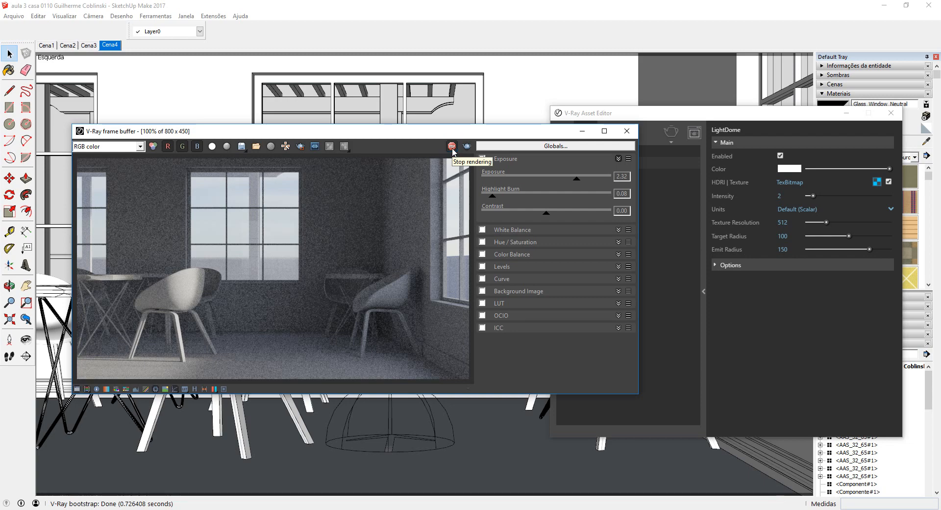
pyautogui.click(628, 136)
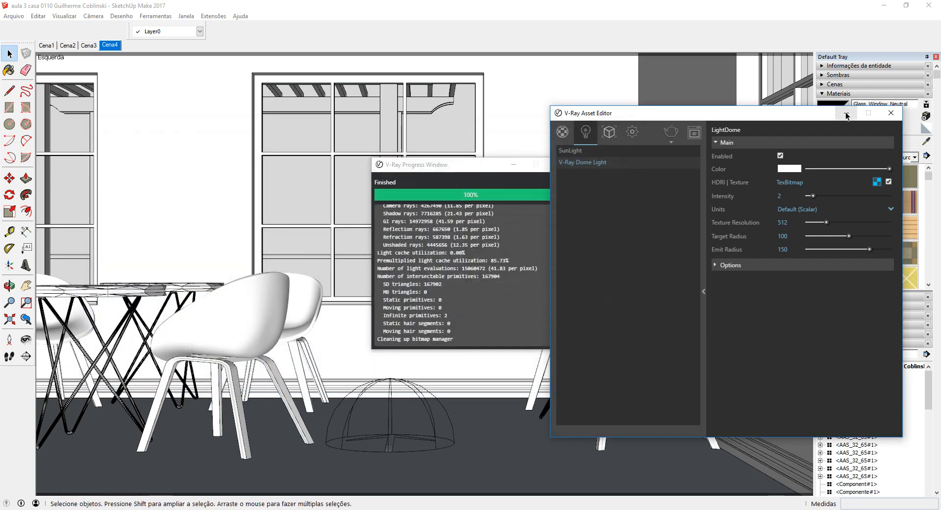
pyautogui.click(847, 113)
pyautogui.click(558, 164)
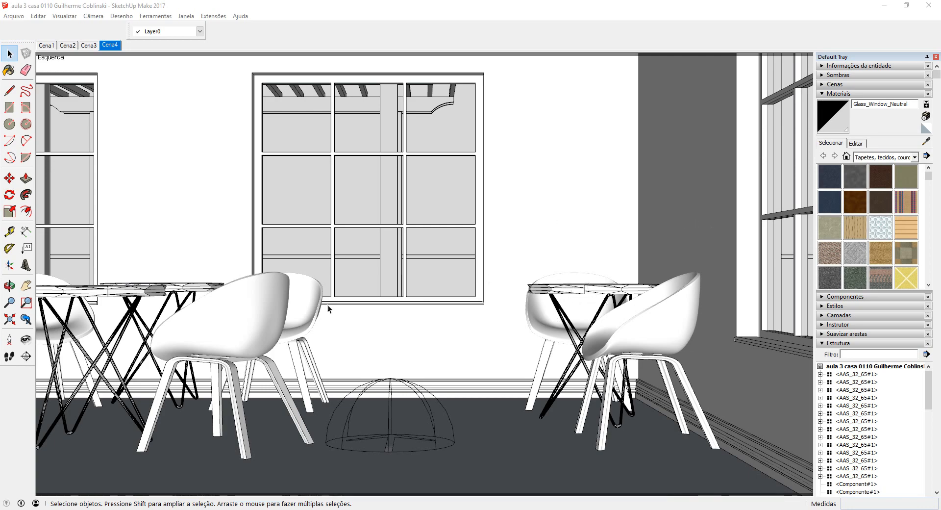
# Step: Draw a circle with a radius of about 0.07 m near the centre of the round tabletop by the corner wall
pyautogui.moveTo(519, 275); pyautogui.dragTo(666, 296, button='middle')
pyautogui.scroll(3, 666, 296)
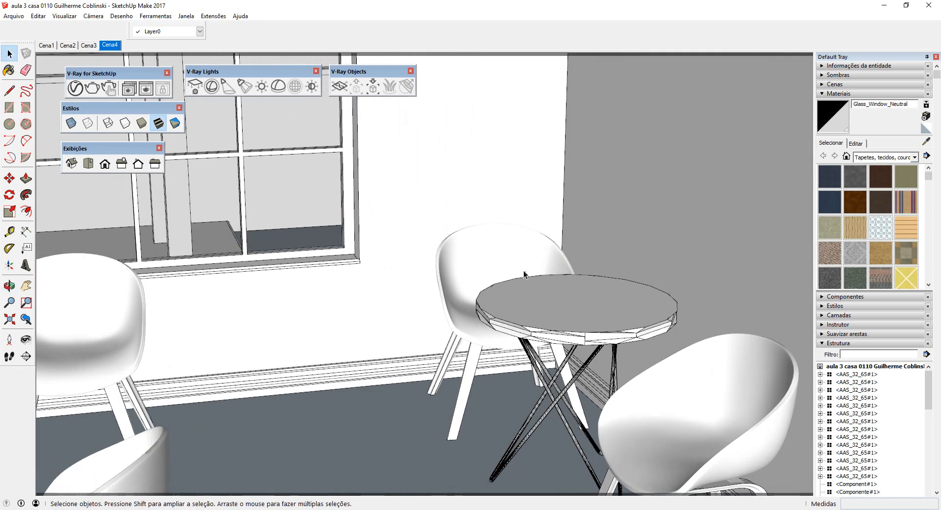
pyautogui.click(9, 124)
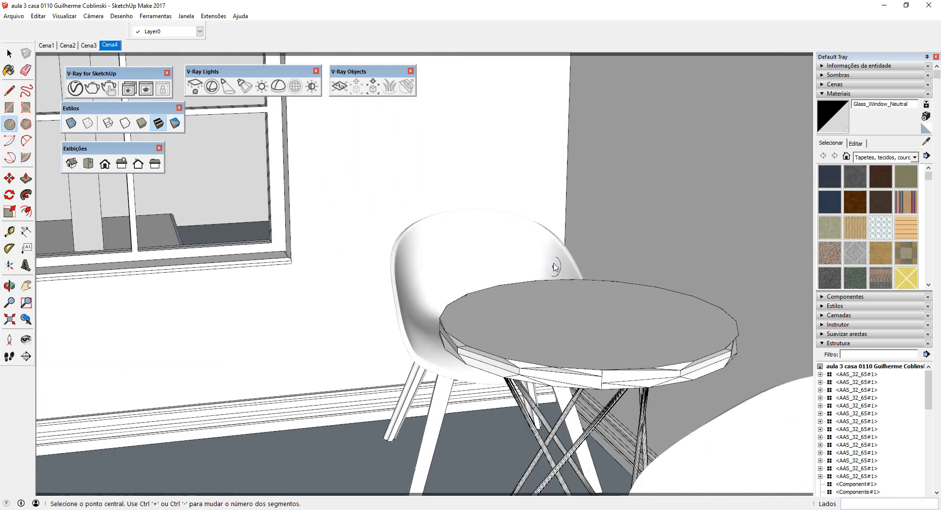
pyautogui.scroll(5, 594, 321)
pyautogui.keyDown('shift'); pyautogui.moveTo(575, 374); pyautogui.dragTo(522, 334, button='middle'); pyautogui.keyUp('shift')
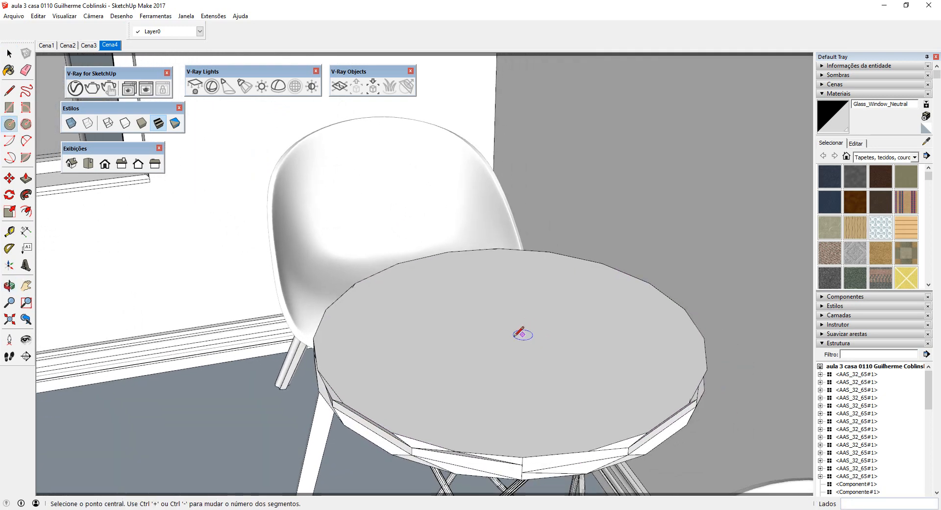
pyautogui.click(509, 338)
pyautogui.click(548, 338)
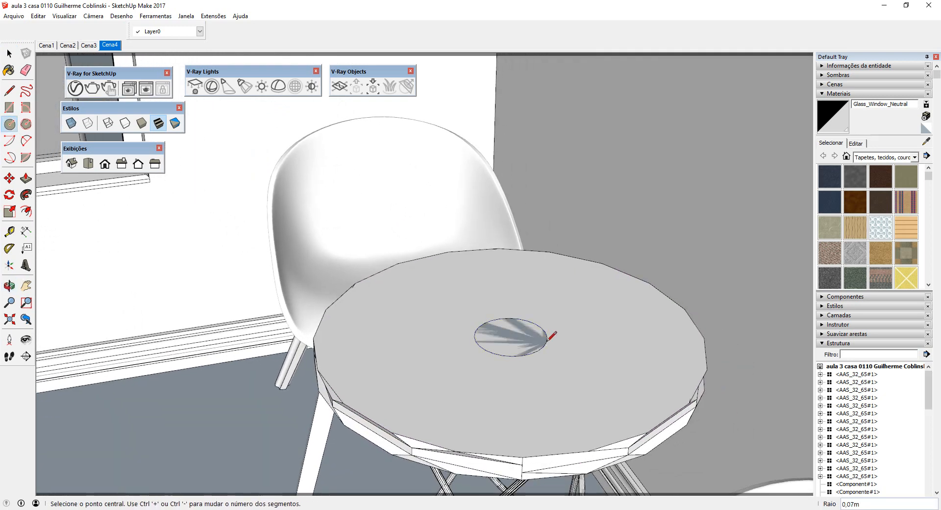
# Step: Push/Pull the circle on the tabletop upward about 0.02 m to form a disc
pyautogui.press('p')
pyautogui.click(533, 344)
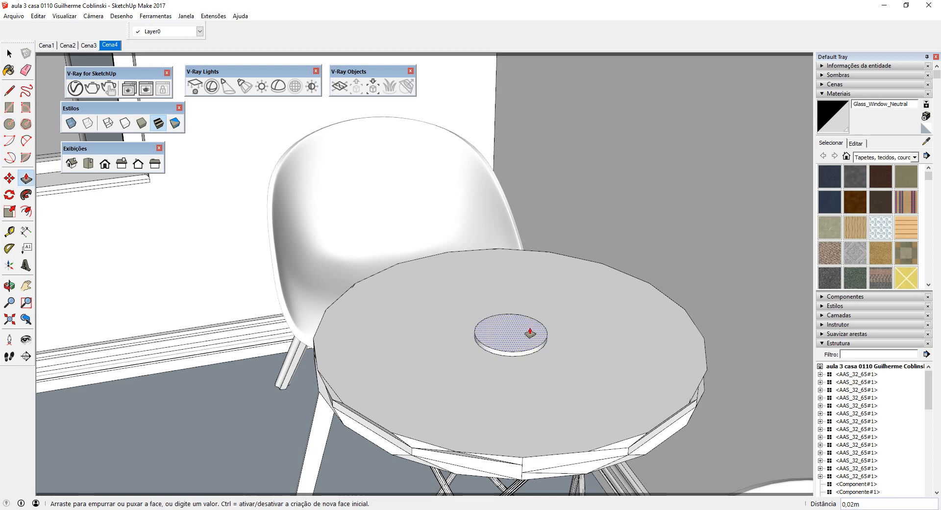
pyautogui.click(531, 333)
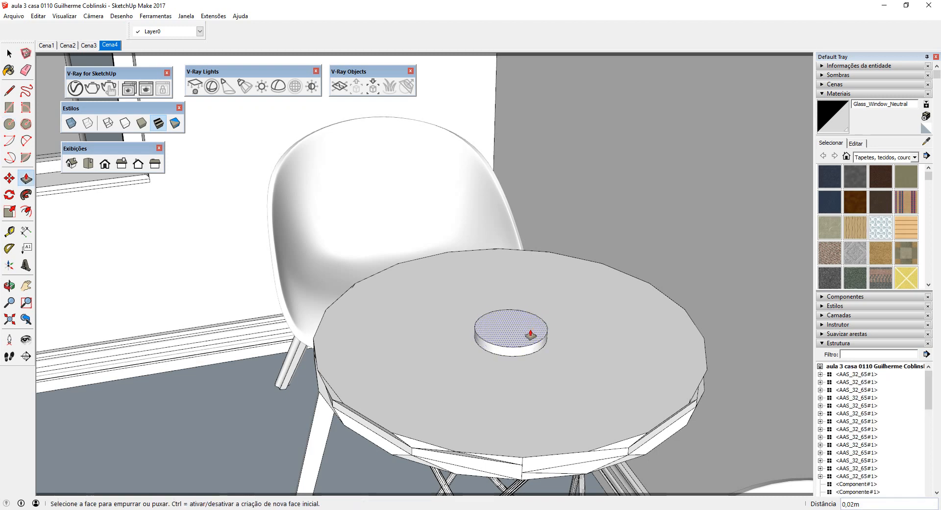
pyautogui.press('space')
# Step: Draw a small circle at the centre of the disc's top and Push/Pull it upward about 0.21 m as the lamp stem
pyautogui.scroll(4, 518, 331)
pyautogui.press('c')
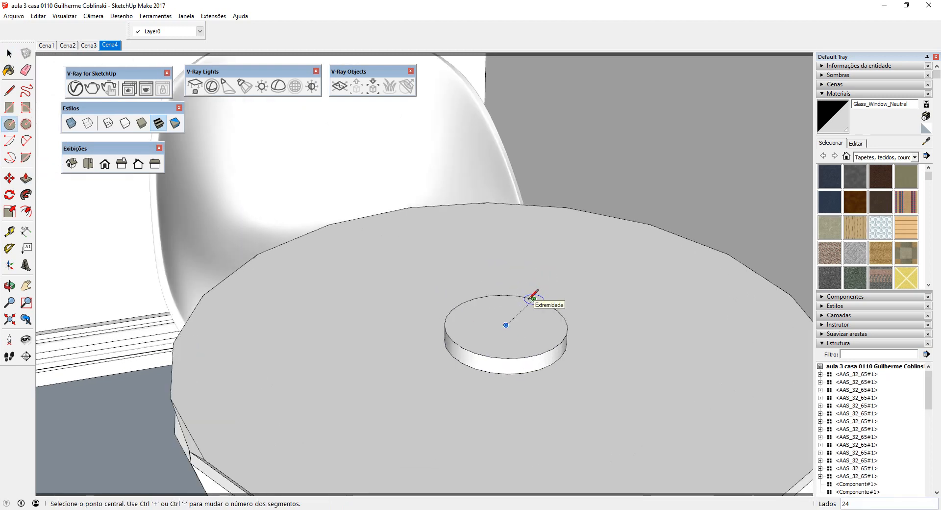
pyautogui.click(506, 325)
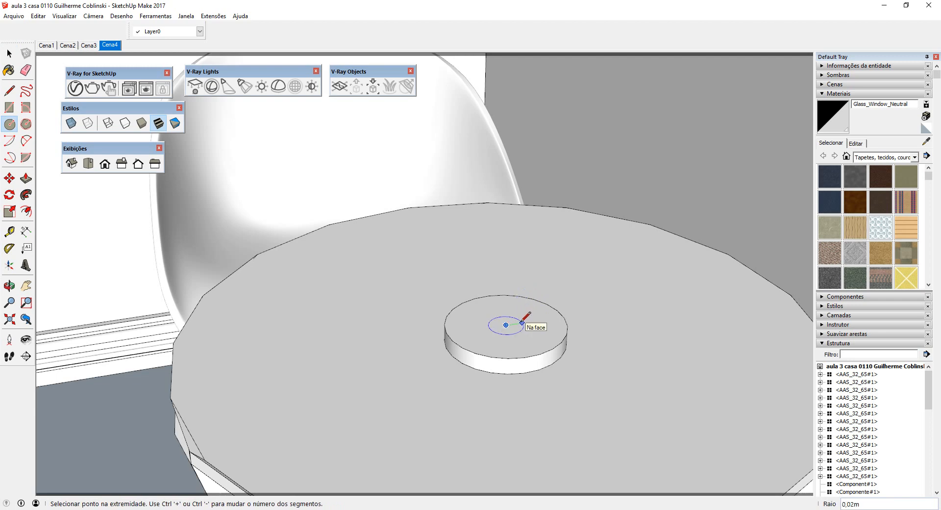
pyautogui.click(517, 321)
pyautogui.press('p')
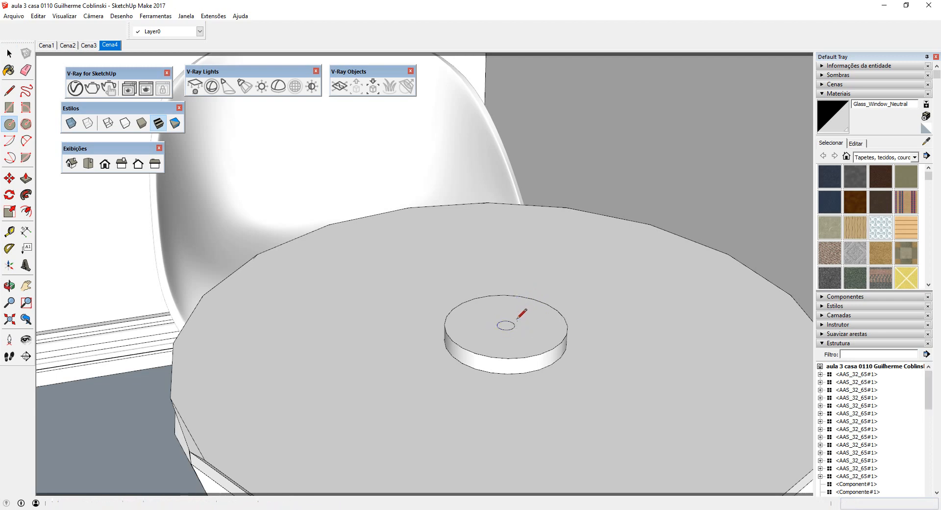
pyautogui.click(507, 323)
pyautogui.scroll(-6, 508, 316)
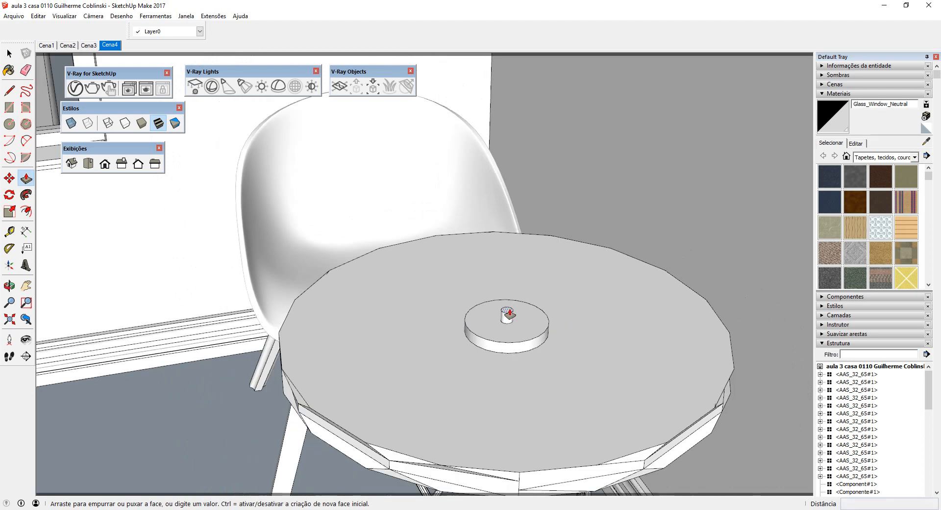
pyautogui.click(527, 231)
# Step: Offset the outer edge of the disc's top face slightly inward to form a thin rim ring around the stem
pyautogui.scroll(5, 509, 333)
pyautogui.press('space')
pyautogui.click(517, 327)
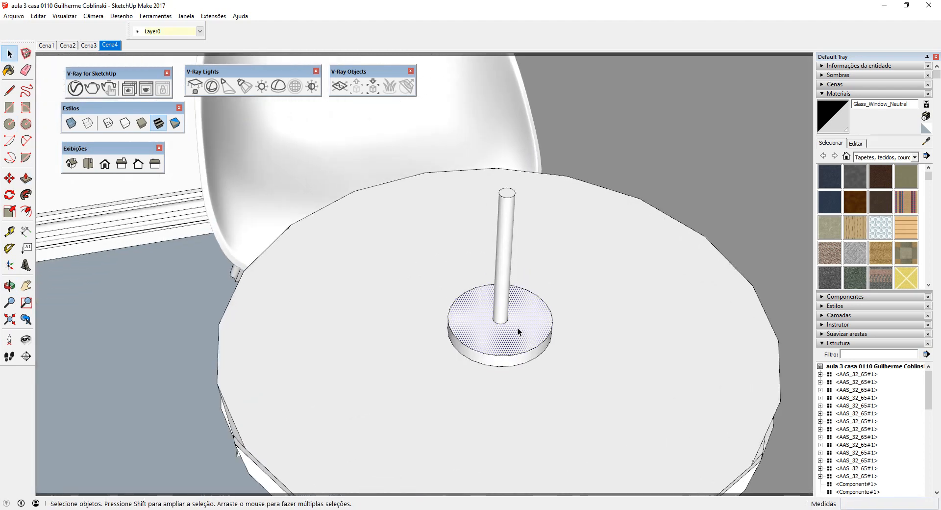
pyautogui.scroll(2, 517, 328)
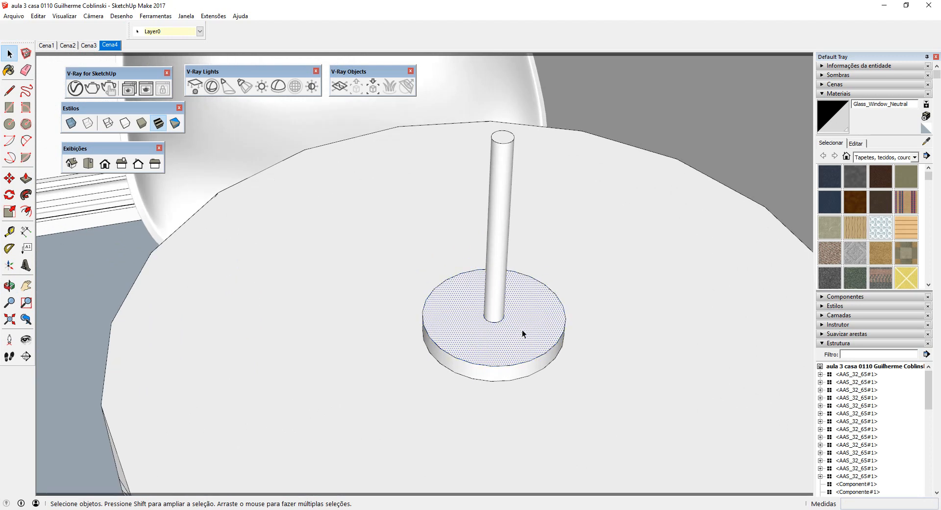
pyautogui.press('f')
pyautogui.click(530, 329)
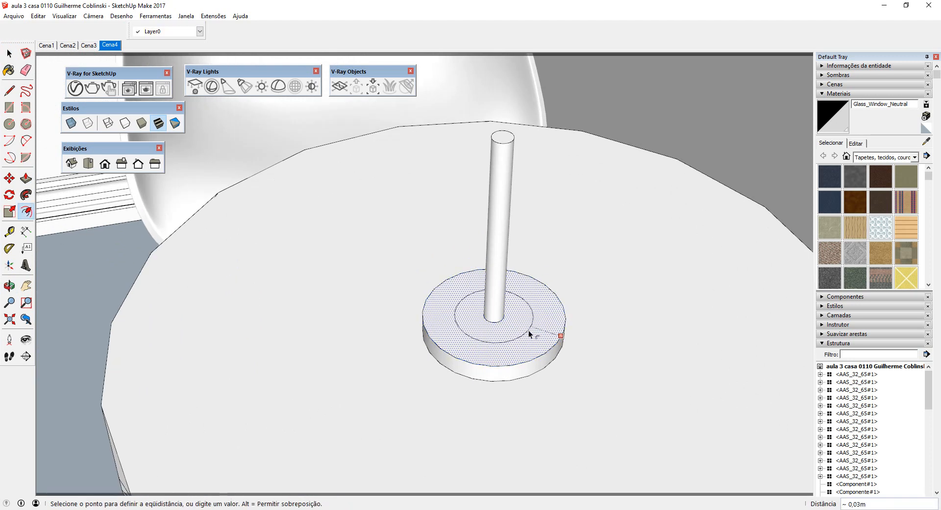
pyautogui.click(562, 321)
pyautogui.press('space')
pyautogui.scroll(3, 562, 321)
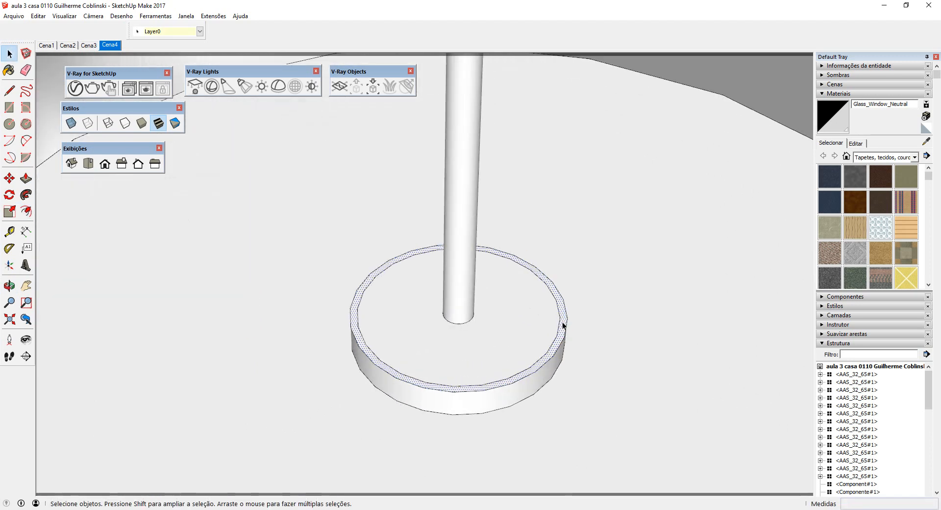
# Step: Copy the thin rim ring vertically about 0.21 m from the stem's foot to its top
pyautogui.scroll(-2, 563, 326)
pyautogui.press('m')
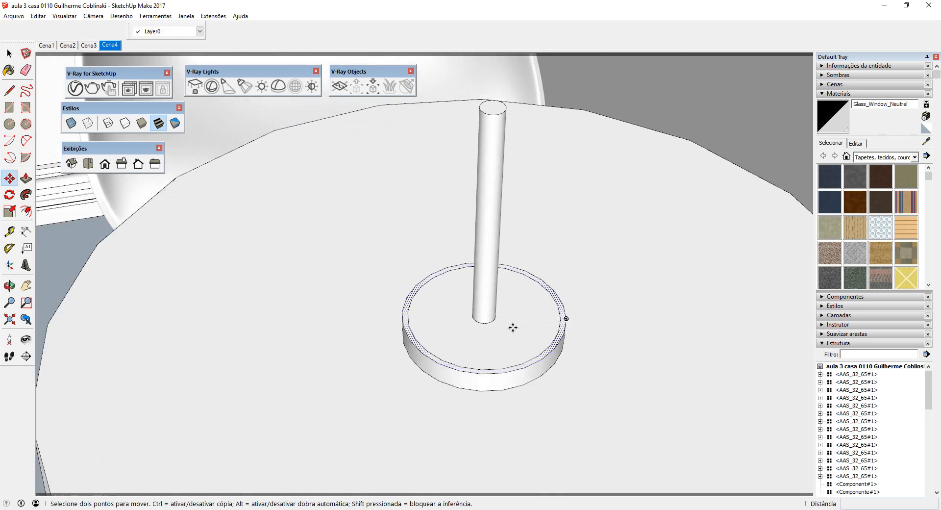
pyautogui.moveTo(512, 327)
pyautogui.mouseDown(button='middle')
pyautogui.moveTo(534, 284)
pyautogui.moveTo(492, 320)
pyautogui.mouseUp(button='middle')
pyautogui.scroll(-3, 493, 320)
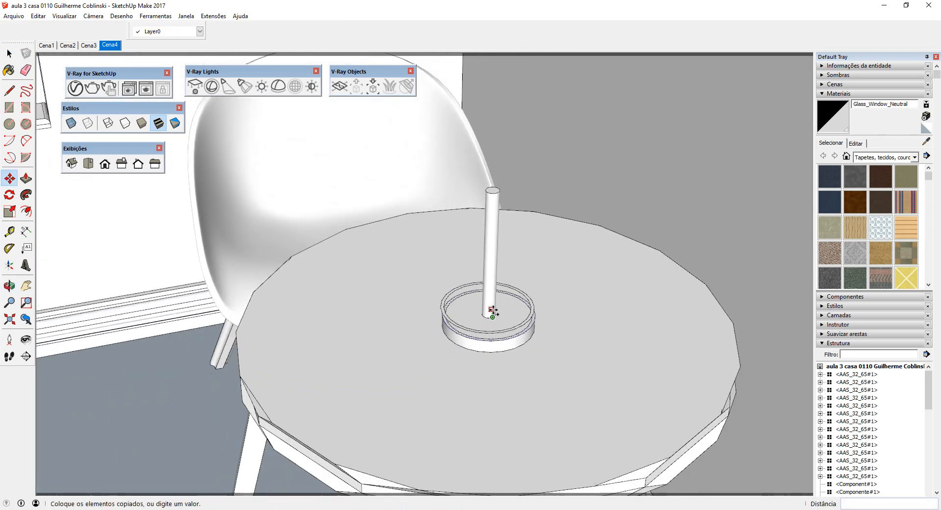
pyautogui.click(492, 317)
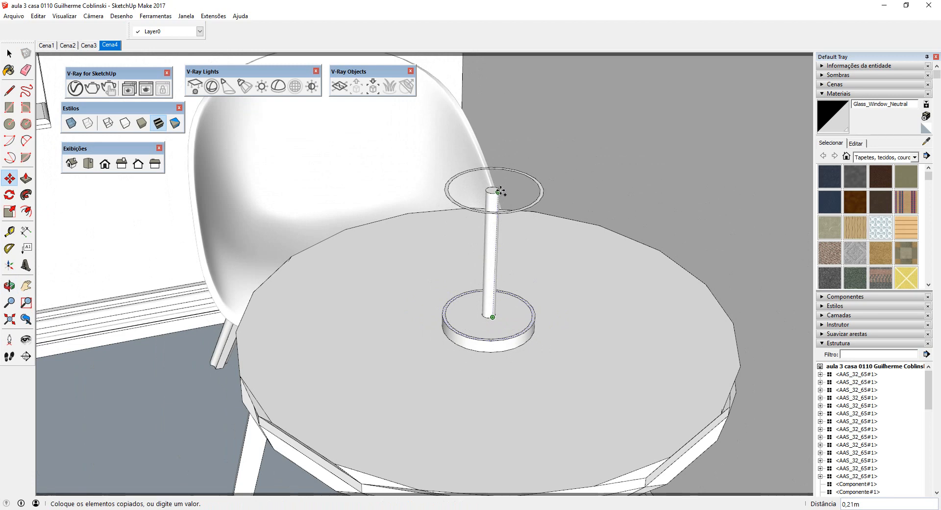
pyautogui.scroll(2, 493, 204)
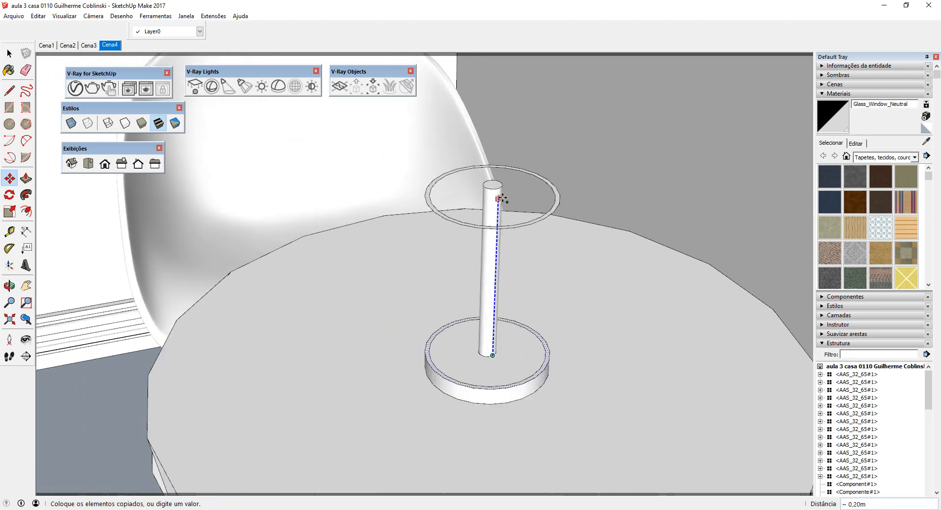
pyautogui.click(497, 189)
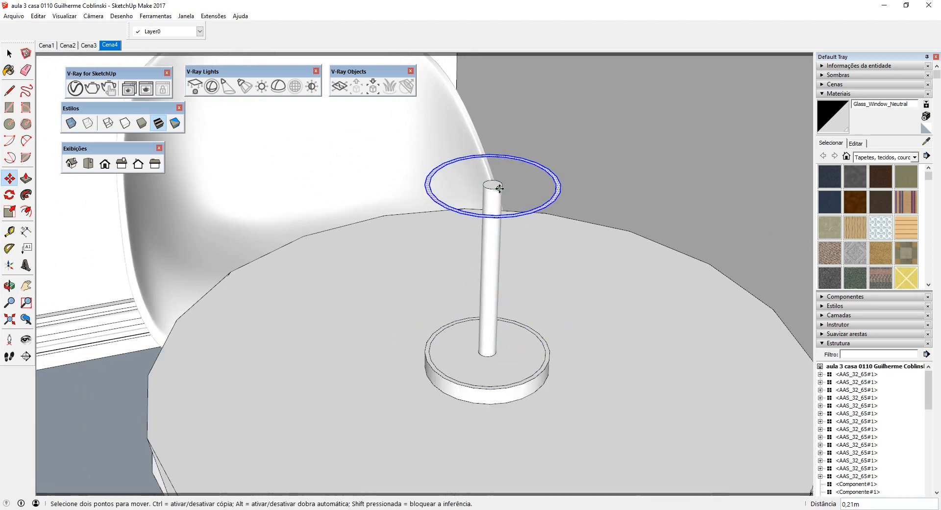
pyautogui.press('space')
# Step: Push/Pull the copied ring at the stem's top upward about 0.16 m to form a hollow lampshade
pyautogui.scroll(2, 556, 201)
pyautogui.press('p')
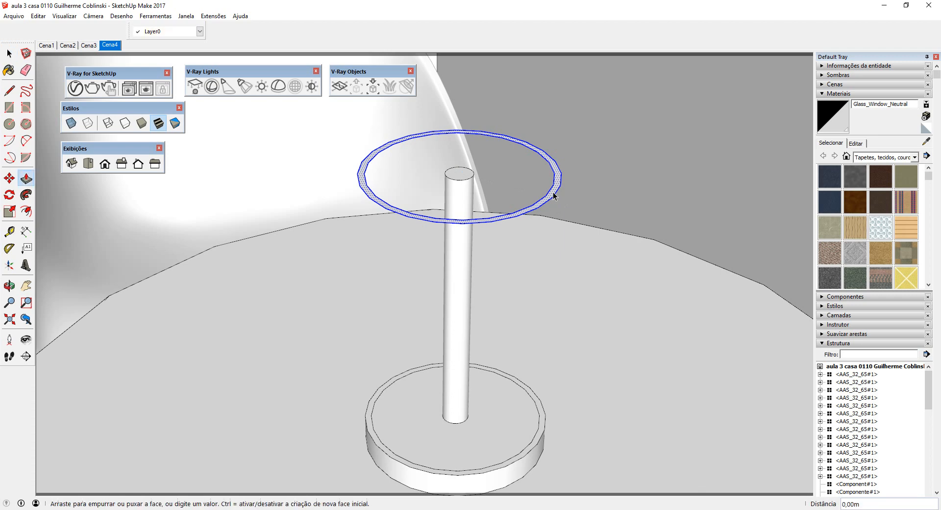
pyautogui.scroll(-8, 552, 191)
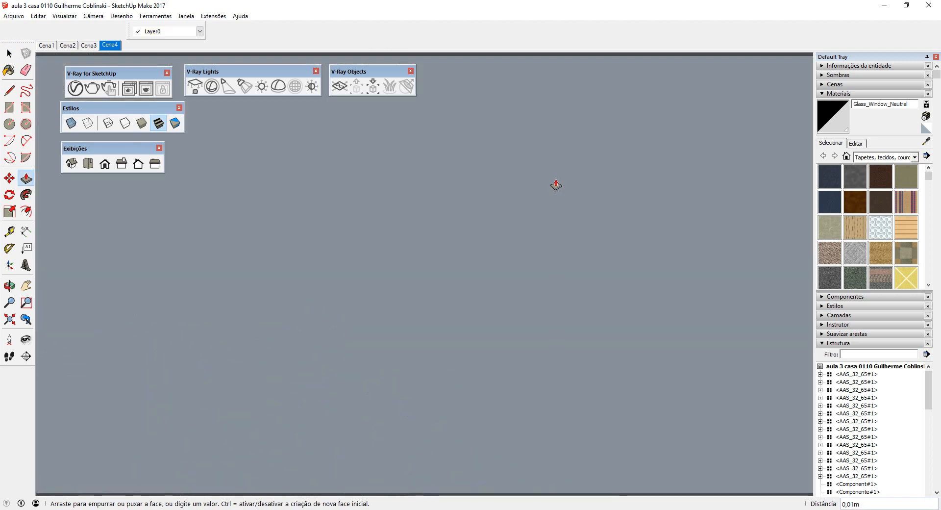
pyautogui.scroll(8, 555, 185)
pyautogui.moveTo(550, 189); pyautogui.dragTo(559, 135)
pyautogui.moveTo(559, 135)
pyautogui.mouseDown(button='middle')
pyautogui.moveTo(544, 164)
pyautogui.moveTo(550, 126)
pyautogui.moveTo(550, 145)
pyautogui.mouseUp(button='middle')
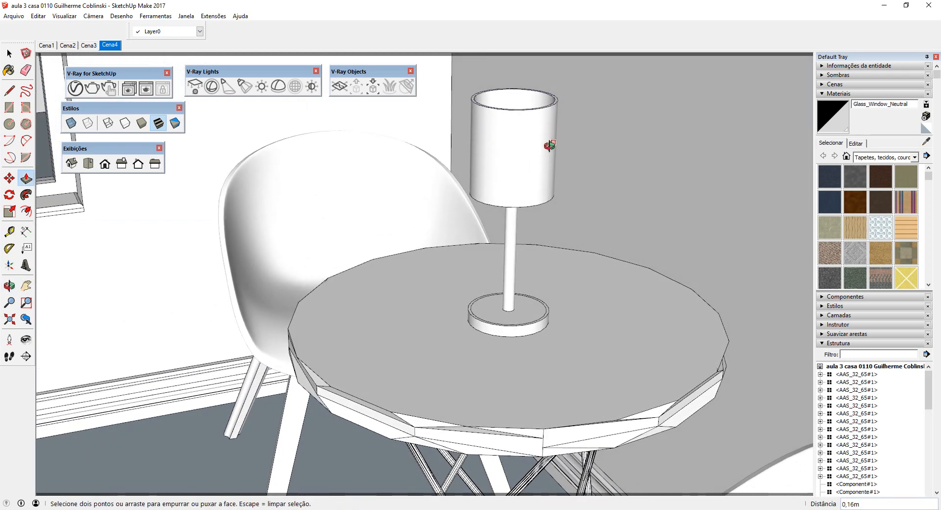
# Step: Select all connected geometry of the lampshade and make it a group
pyautogui.press('space')
pyautogui.tripleClick(539, 151)
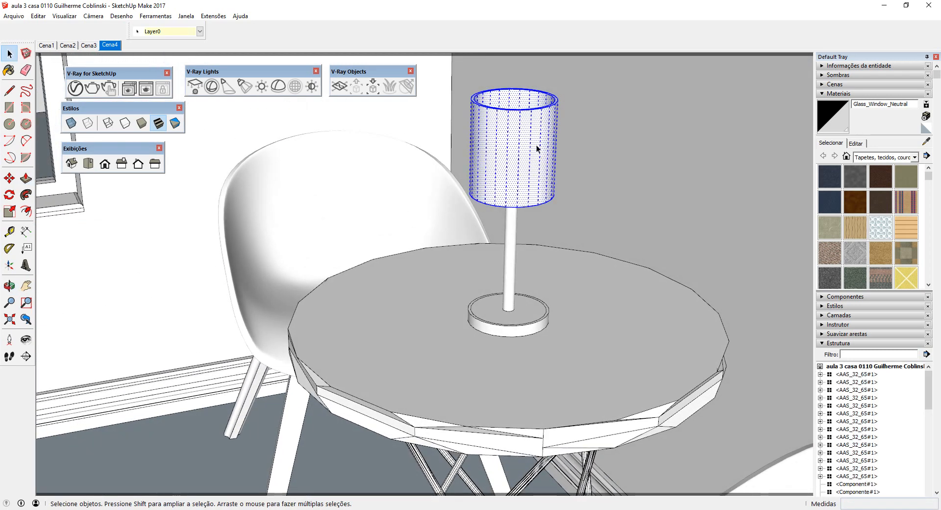
pyautogui.rightClick(537, 147)
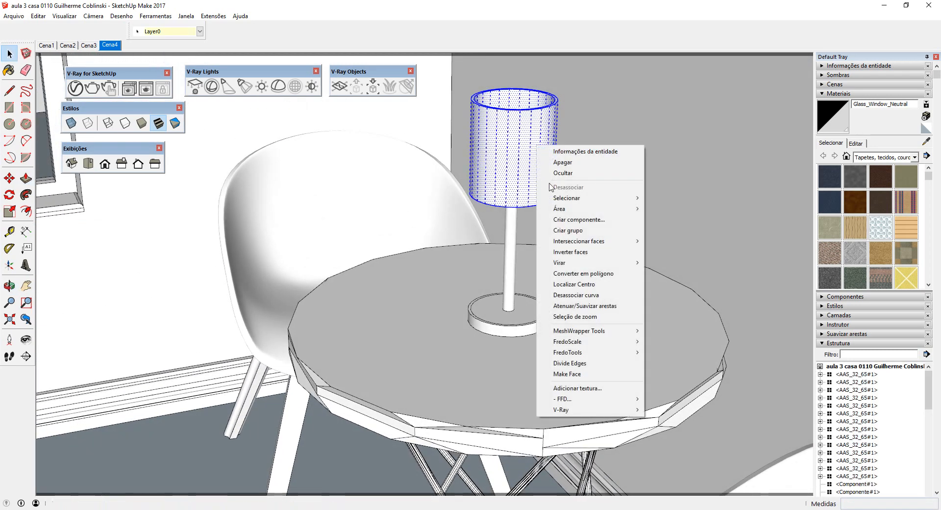
pyautogui.click(595, 232)
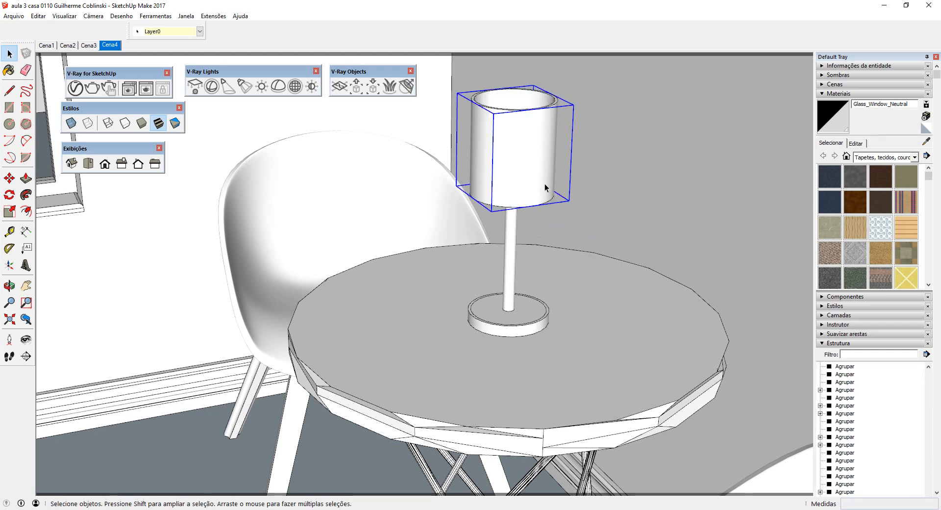
# Step: Group the lamp's connected base and stem separately from the shade
pyautogui.scroll(2, 545, 187)
pyautogui.tripleClick(525, 353)
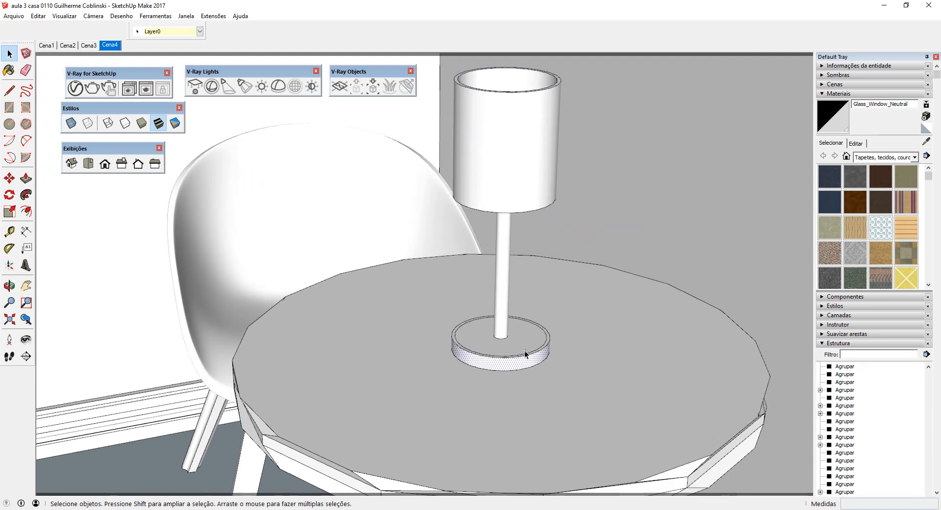
pyautogui.rightClick(526, 354)
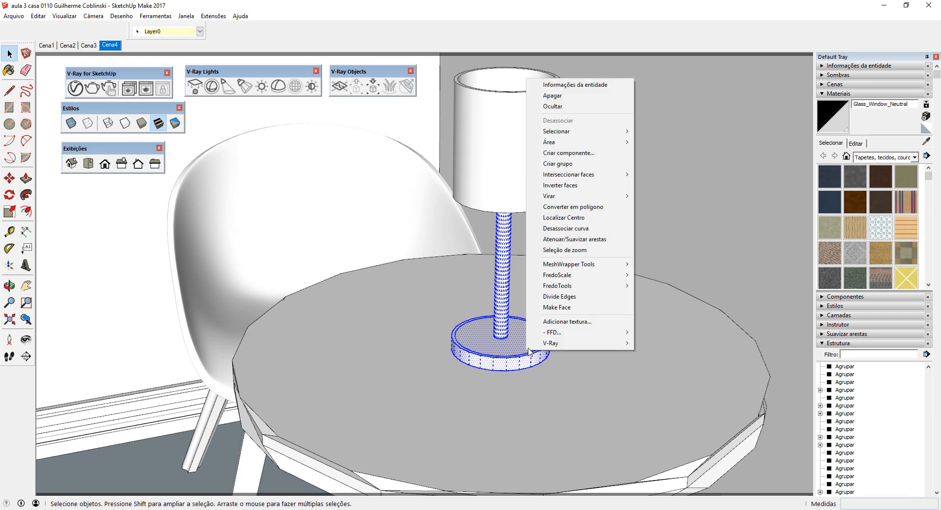
pyautogui.click(567, 170)
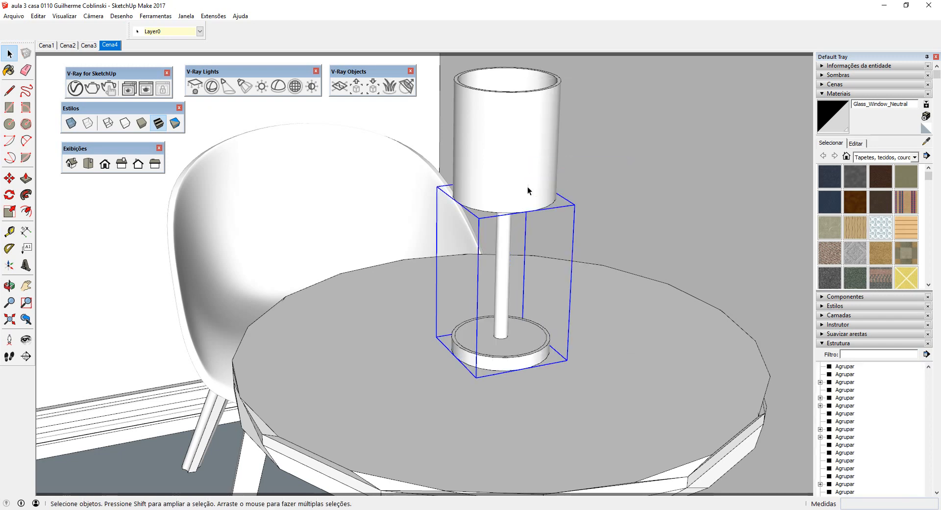
pyautogui.click(527, 186)
pyautogui.click(498, 251)
pyautogui.click(507, 201)
# Step: Combine the lampshade and base groups into a component named "lumi 1"
pyautogui.scroll(-1, 473, 161)
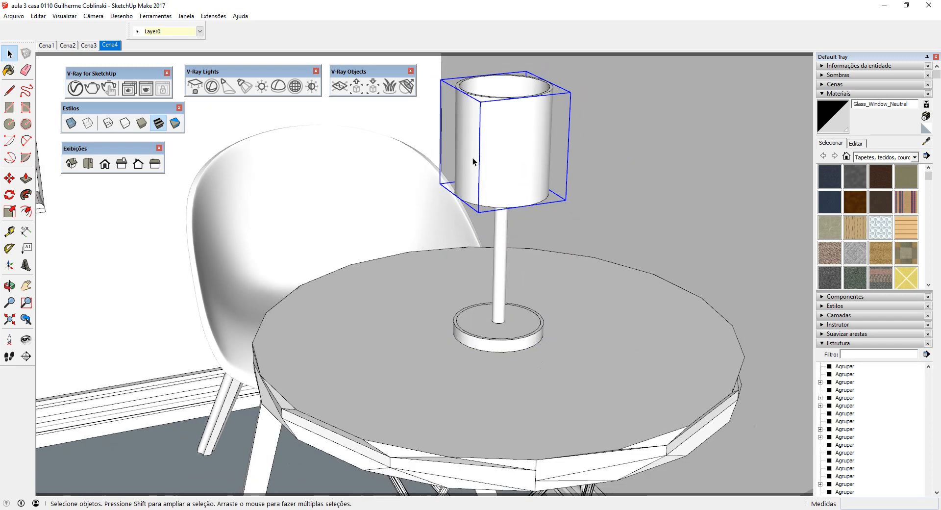
pyautogui.moveTo(433, 64); pyautogui.dragTo(588, 365)
pyautogui.rightClick(518, 155)
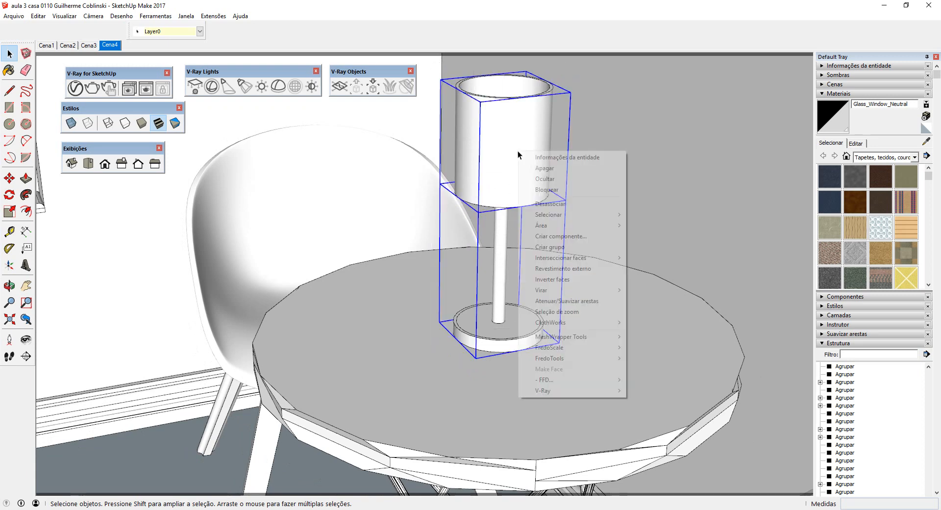
pyautogui.click(573, 236)
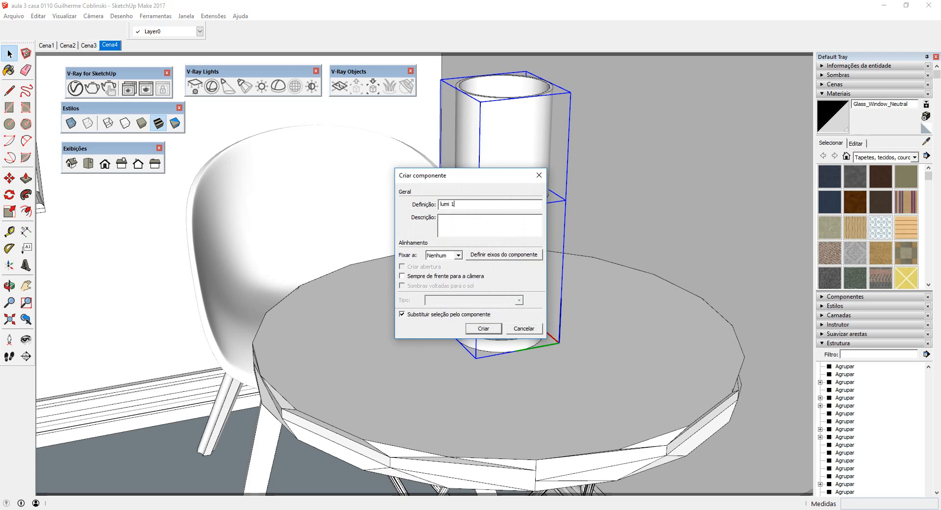
pyautogui.click(482, 328)
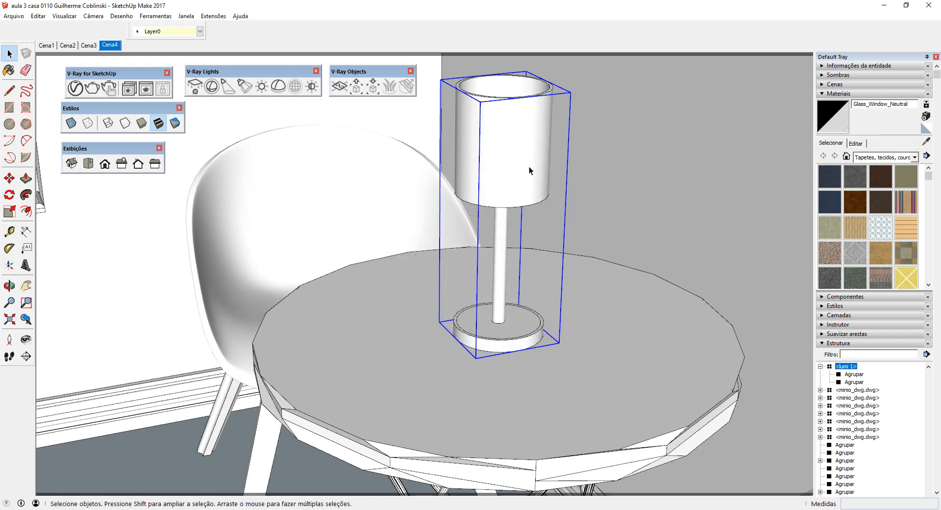
# Step: Open the lamp component and examine the shade's rim and hollow interior from several angles
pyautogui.scroll(5, 518, 77)
pyautogui.moveTo(540, 157); pyautogui.dragTo(561, 210, button='middle')
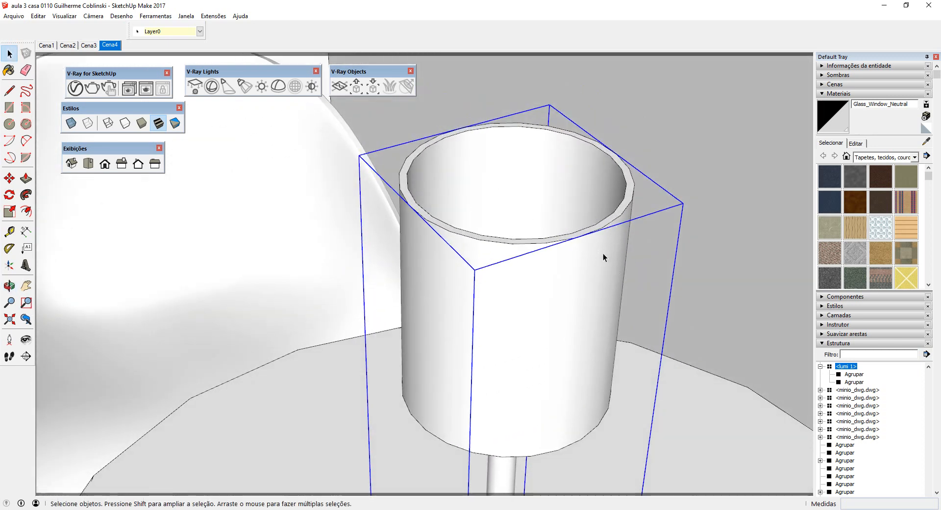
pyautogui.scroll(-2, 509, 240)
pyautogui.moveTo(508, 235); pyautogui.dragTo(508, 232, button='middle')
pyautogui.scroll(1, 454, 216)
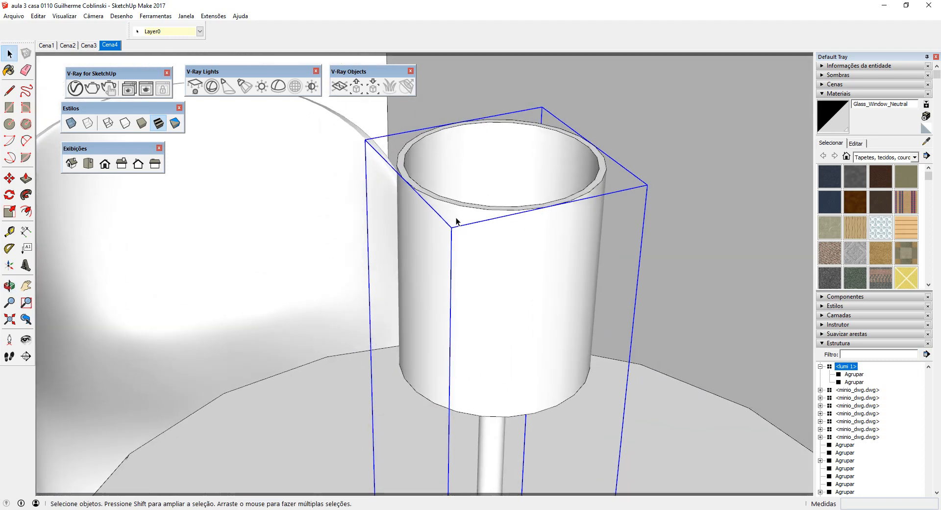
pyautogui.doubleClick(504, 230)
pyautogui.click(506, 230)
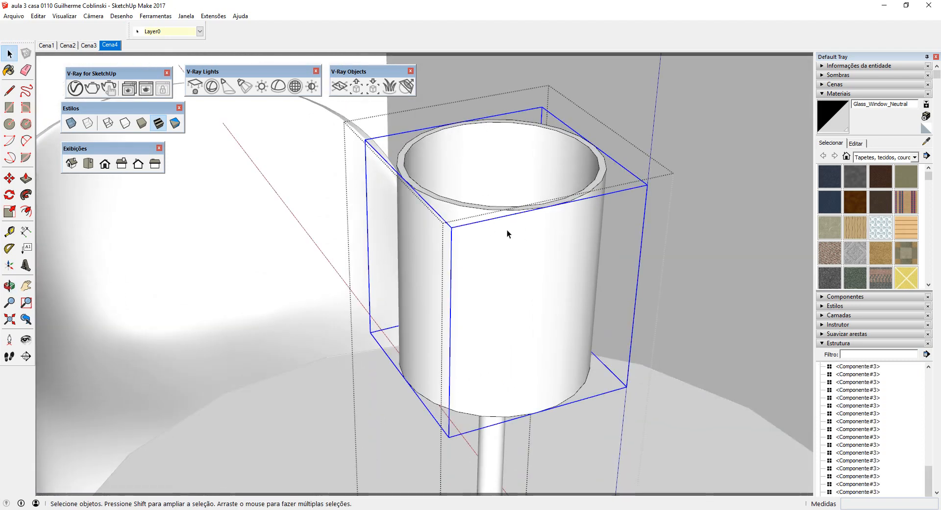
pyautogui.moveTo(507, 230); pyautogui.dragTo(531, 261, button='middle')
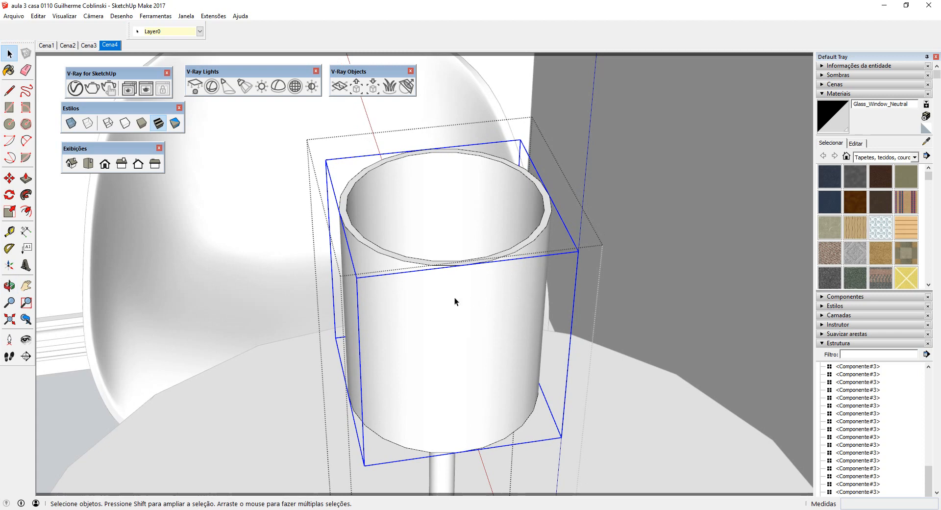
pyautogui.scroll(1, 443, 284)
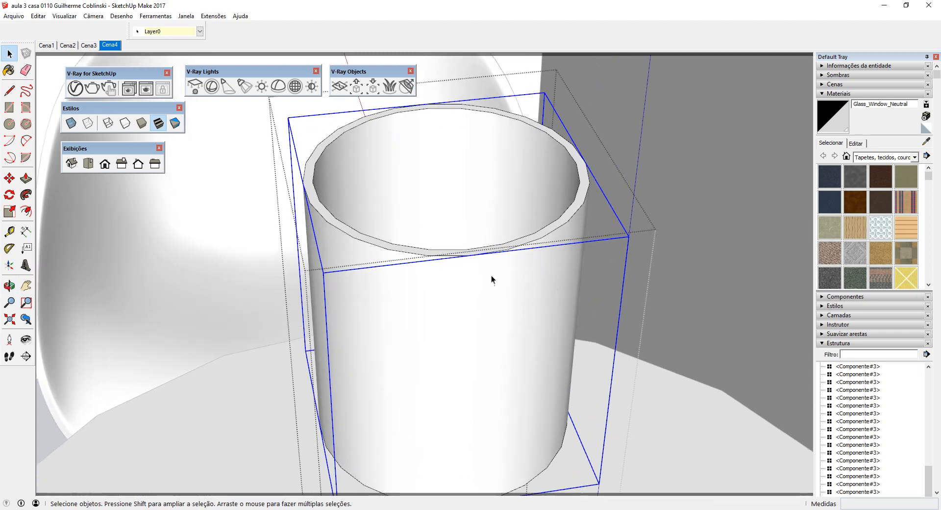
pyautogui.scroll(-2, 513, 271)
pyautogui.moveTo(531, 255); pyautogui.dragTo(608, 229, button='middle')
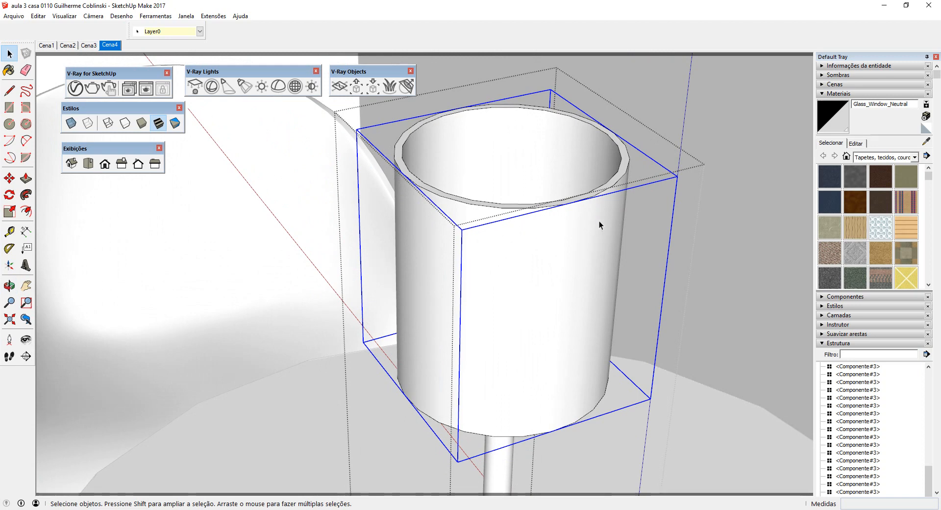
pyautogui.scroll(-2, 596, 222)
pyautogui.moveTo(590, 260); pyautogui.dragTo(584, 224, button='middle')
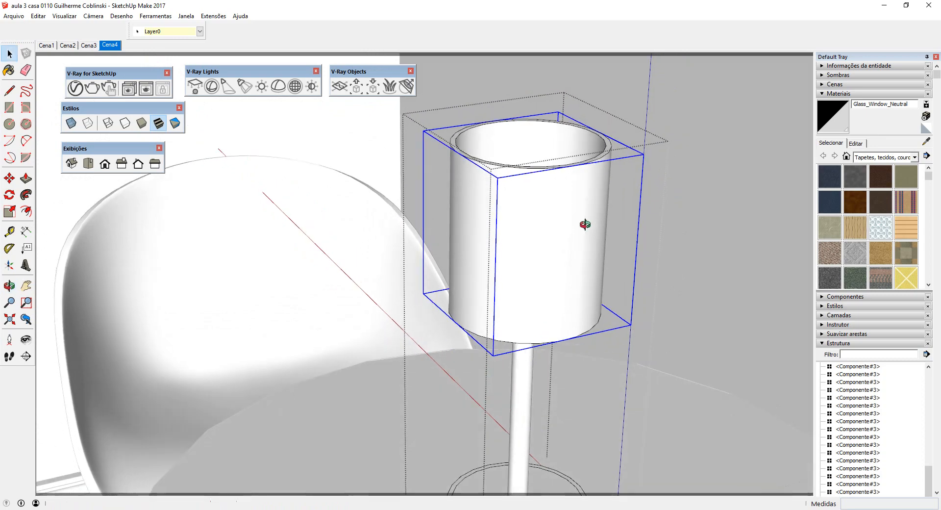
pyautogui.scroll(-3, 586, 224)
pyautogui.press('Escape')
# Step: Scale the lamp component down uniformly to about 0.74 of its size
pyautogui.scroll(-2, 586, 232)
pyautogui.moveTo(590, 267); pyautogui.dragTo(589, 213, button='middle')
pyautogui.scroll(-3, 559, 248)
pyautogui.click(576, 197)
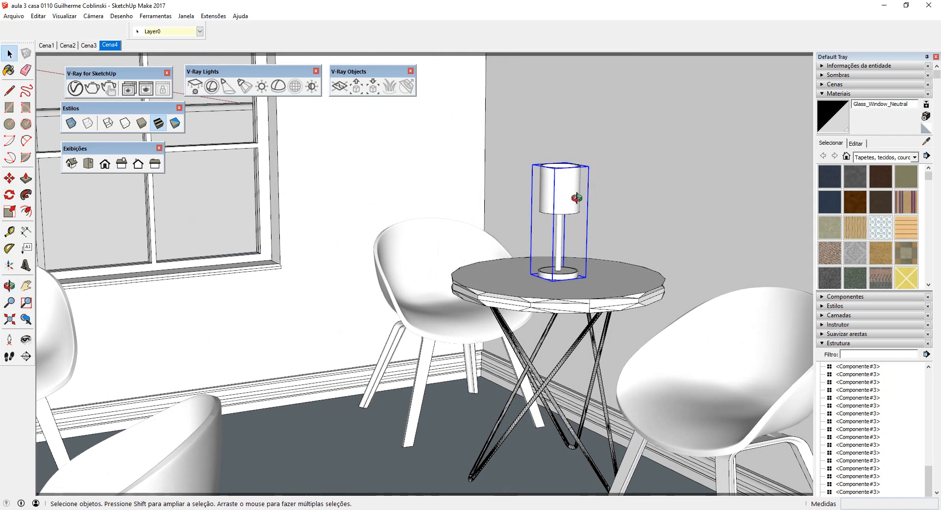
pyautogui.scroll(1, 574, 200)
pyautogui.press('s')
pyautogui.scroll(3, 578, 185)
pyautogui.click(585, 173)
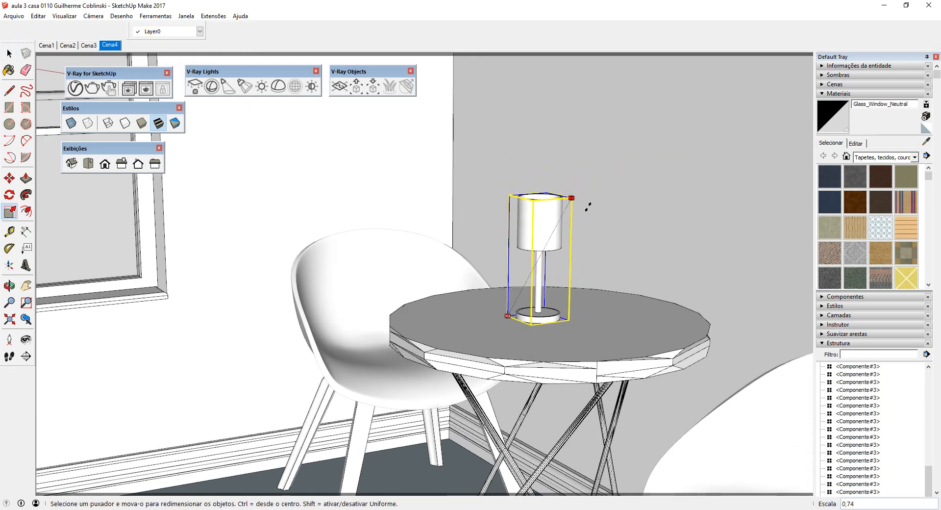
pyautogui.click(587, 206)
# Step: Move the lamp a short distance across the round tabletop, then deselect it
pyautogui.moveTo(587, 206); pyautogui.dragTo(524, 294, button='middle')
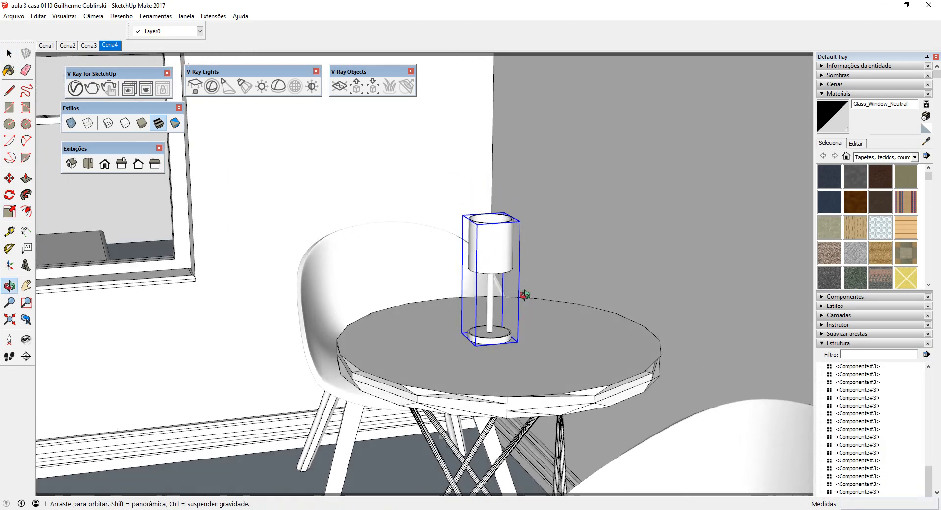
pyautogui.scroll(1, 523, 295)
pyautogui.press('m')
pyautogui.click(485, 367)
pyautogui.click(500, 364)
pyautogui.press('space')
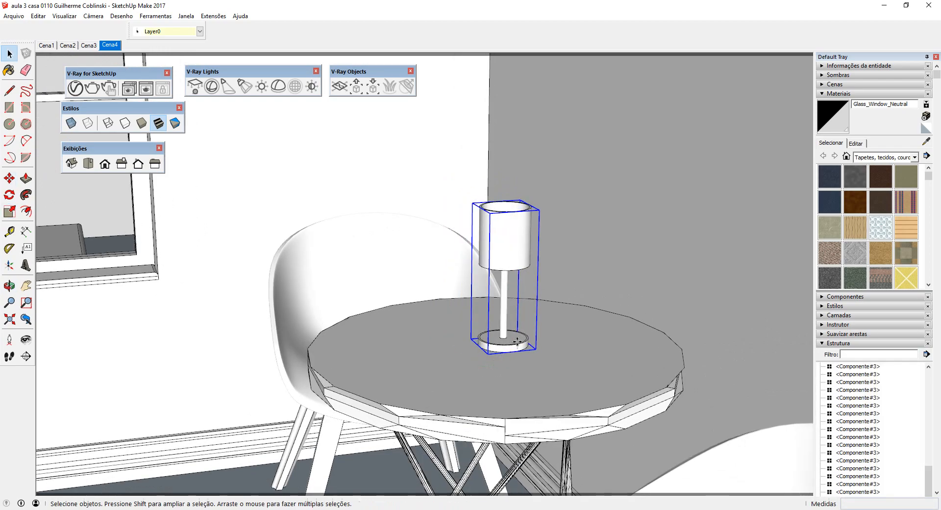
pyautogui.click(539, 220)
# Step: Open the lamp component for editing and select its base-and-stem group, with the inside of the shade in view
pyautogui.scroll(-4, 538, 227)
pyautogui.moveTo(537, 232); pyautogui.dragTo(554, 273, button='middle')
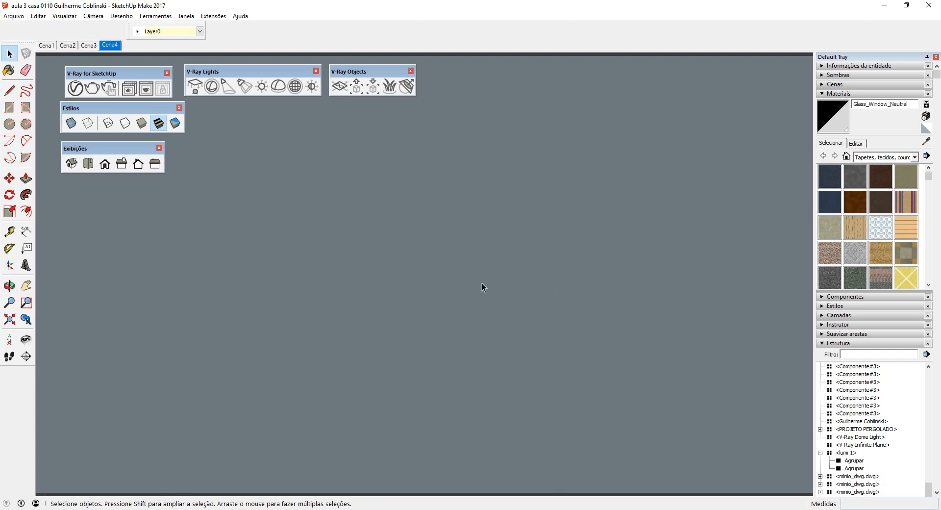
pyautogui.scroll(5, 478, 294)
pyautogui.scroll(3, 588, 186)
pyautogui.moveTo(588, 186); pyautogui.dragTo(466, 406, button='middle')
pyautogui.scroll(2, 466, 406)
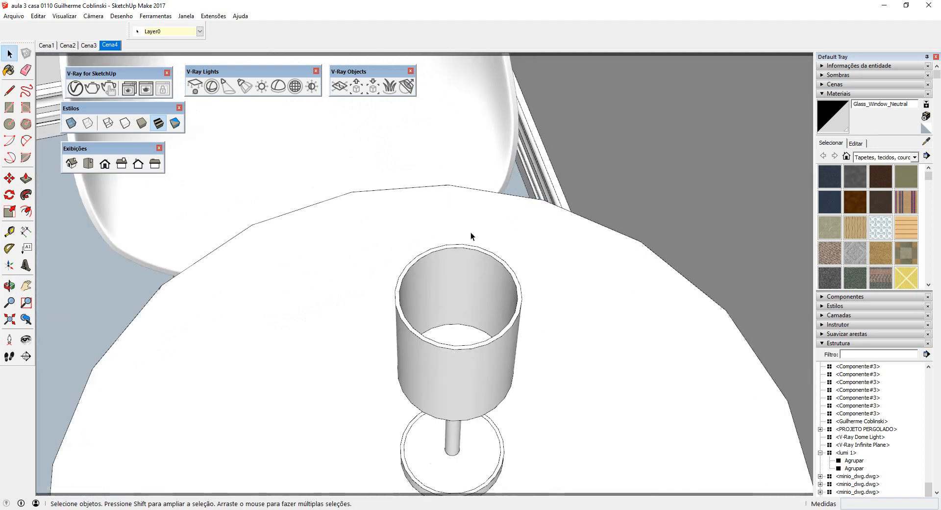
pyautogui.scroll(-2, 466, 298)
pyautogui.scroll(3, 452, 349)
pyautogui.click(471, 340)
pyautogui.moveTo(470, 340); pyautogui.dragTo(429, 344, button='middle')
pyautogui.scroll(2, 464, 362)
pyautogui.click(461, 346)
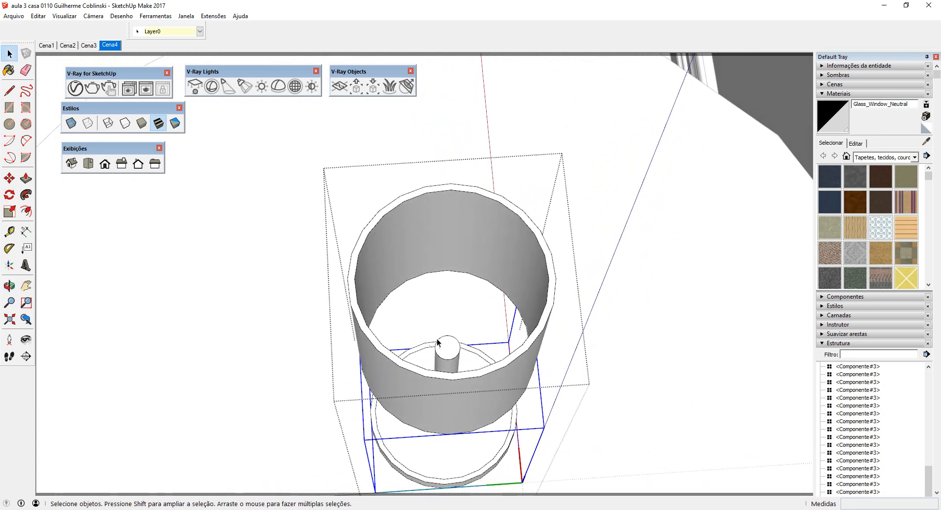
pyautogui.press('l')
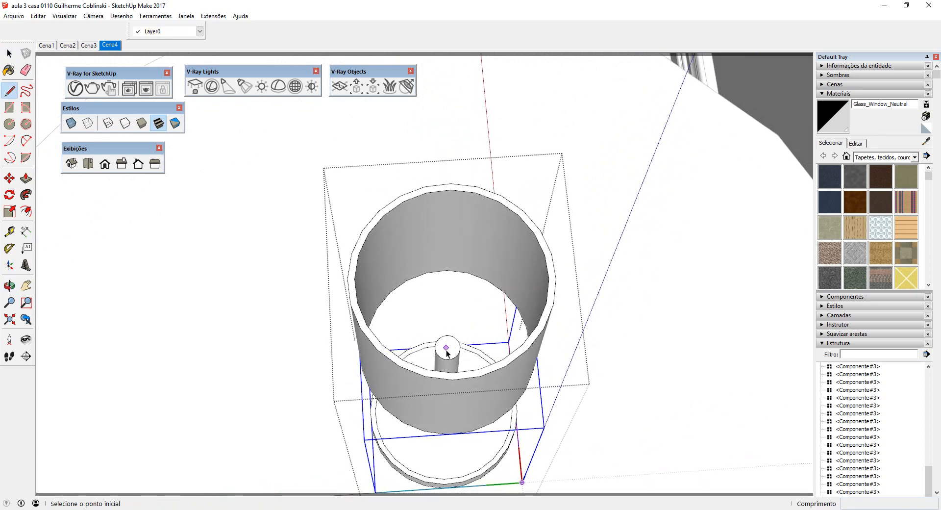
pyautogui.press('space')
pyautogui.moveTo(451, 347); pyautogui.dragTo(514, 220, button='middle')
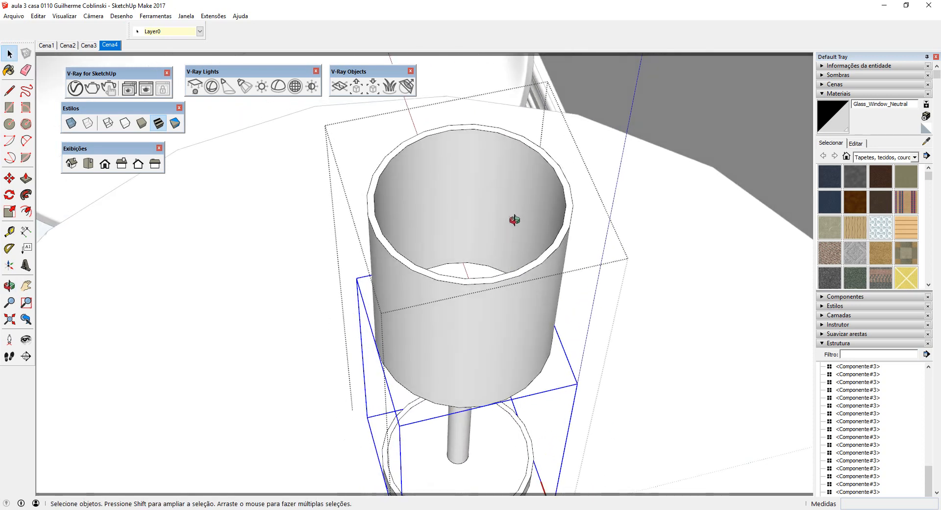
pyautogui.click(518, 214)
pyautogui.click(475, 450)
# Step: Draw a narrow wedge-shaped face from the centre of the stem's top to the shade's lower inner edge
pyautogui.moveTo(467, 284); pyautogui.dragTo(453, 338, button='middle')
pyautogui.press('l')
pyautogui.scroll(3, 453, 333)
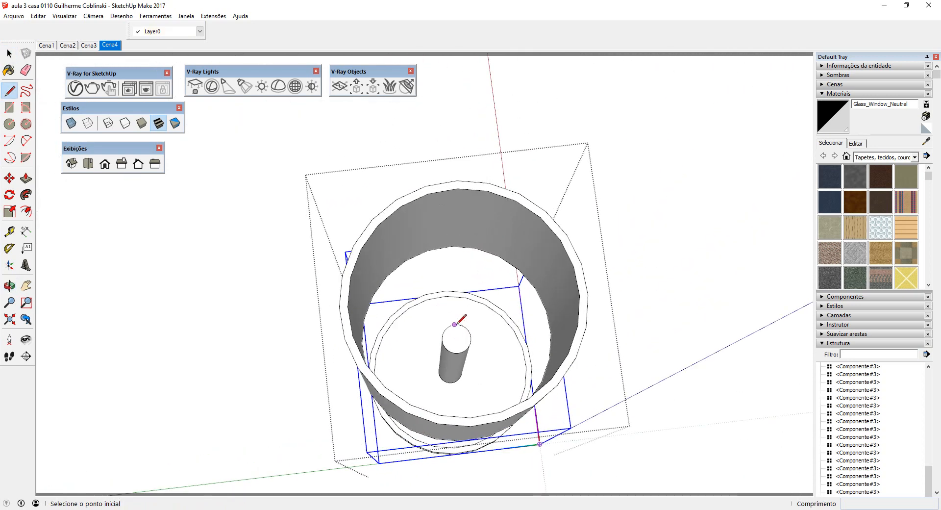
pyautogui.click(456, 338)
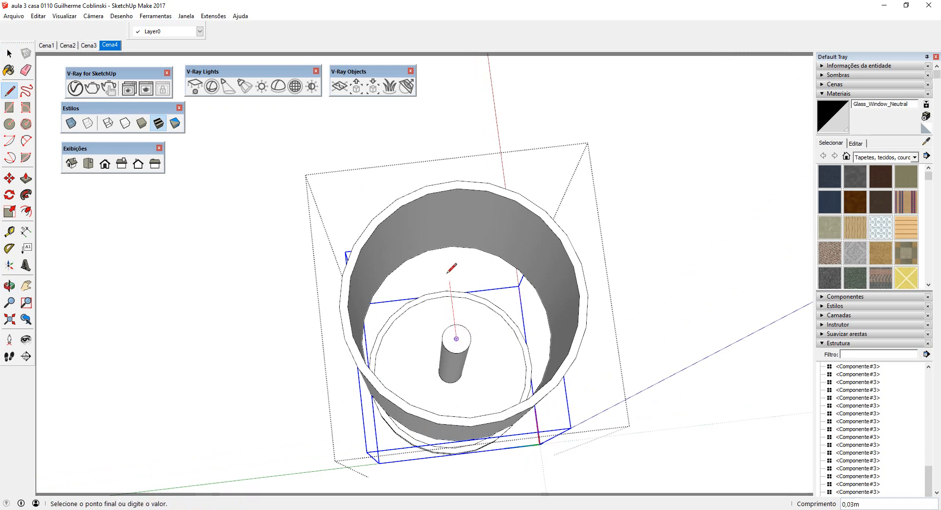
pyautogui.scroll(2, 445, 247)
pyautogui.click(445, 247)
pyautogui.press('Escape')
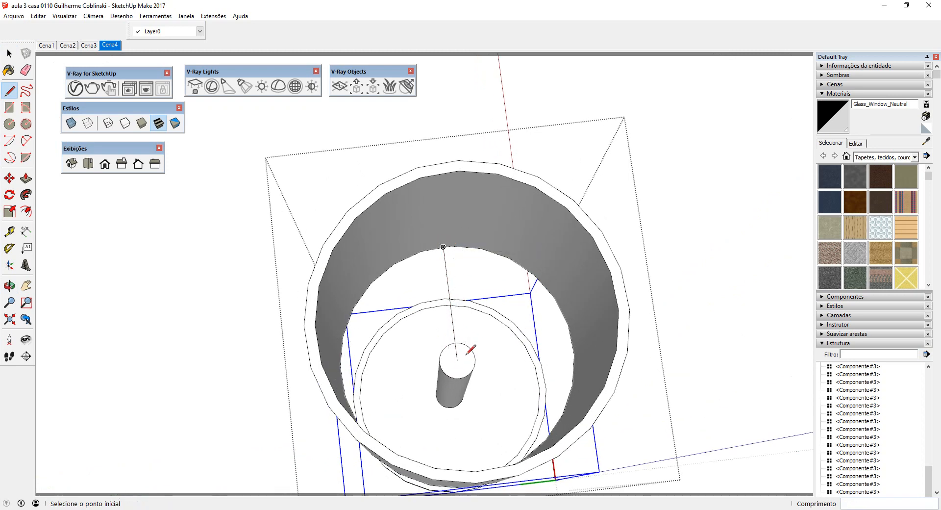
pyautogui.scroll(2, 444, 245)
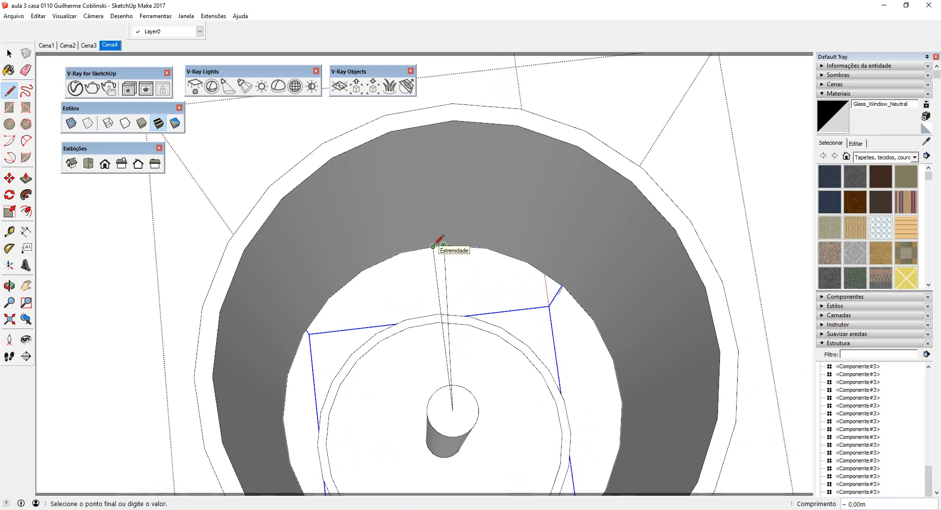
pyautogui.scroll(2, 438, 242)
pyautogui.scroll(-2, 433, 244)
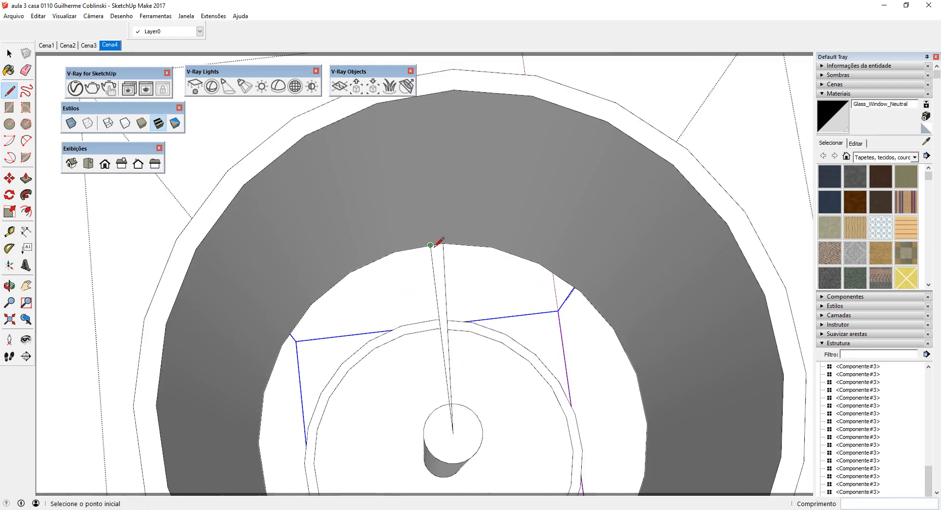
# Step: Extrude the wedge face slightly upward into a thin support arm and make the whole arm a group
pyautogui.press('space')
pyautogui.click(441, 267)
pyautogui.moveTo(442, 268); pyautogui.dragTo(484, 238, button='middle')
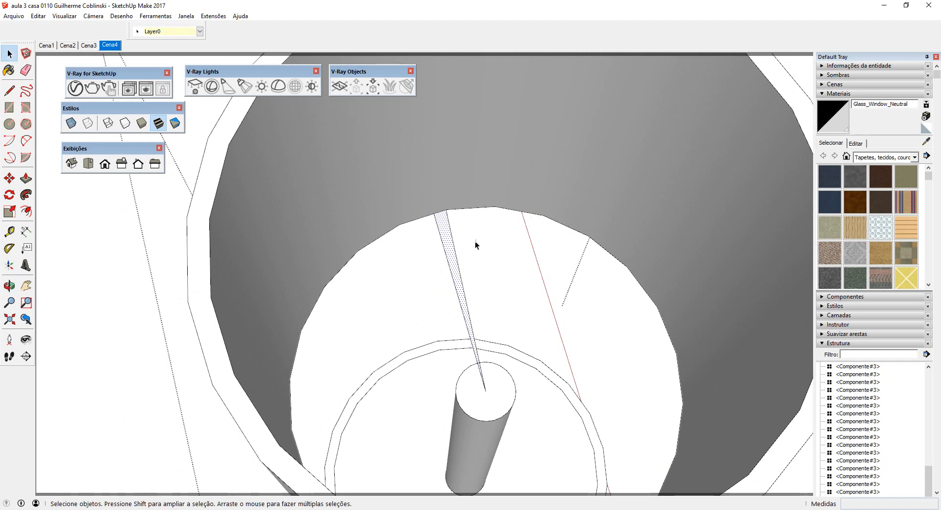
pyautogui.press('p')
pyautogui.click(448, 243)
pyautogui.press('space')
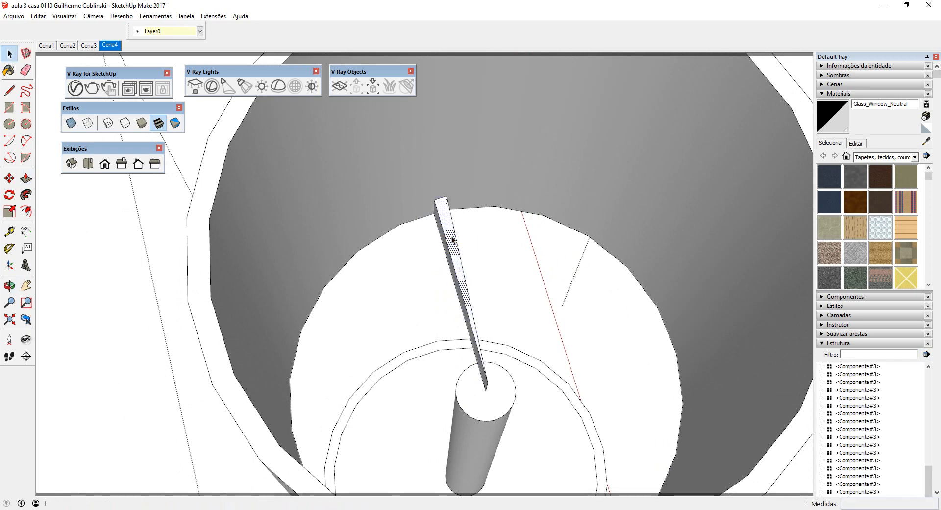
pyautogui.click(448, 243)
pyautogui.rightClick(454, 241)
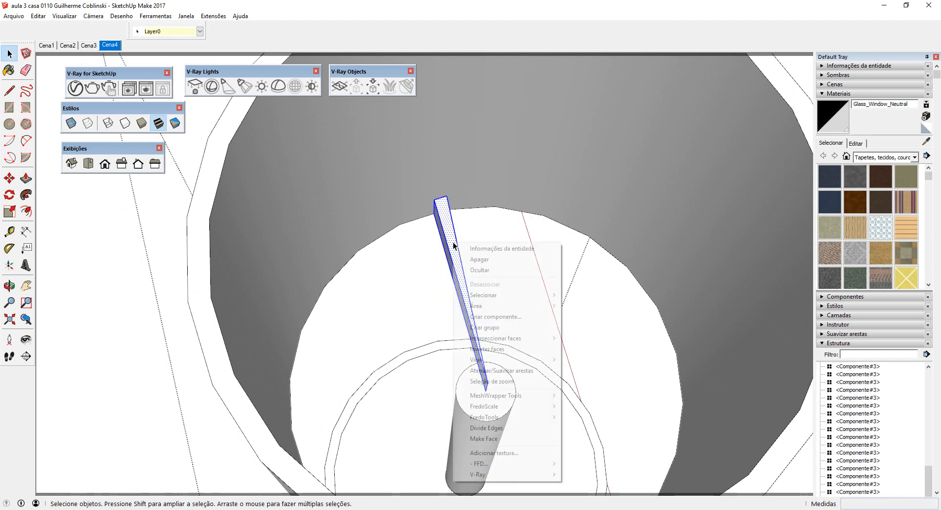
pyautogui.click(498, 327)
# Step: Rotate-copy the support arm by 90° about the stem's centre and array the copies into a four-arm cross
pyautogui.moveTo(498, 331); pyautogui.dragTo(437, 353, button='middle')
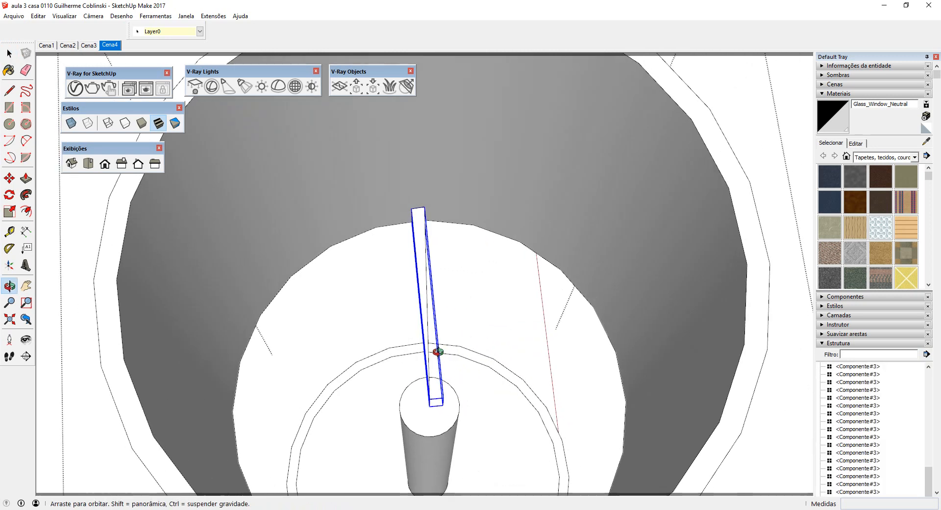
pyautogui.press('q')
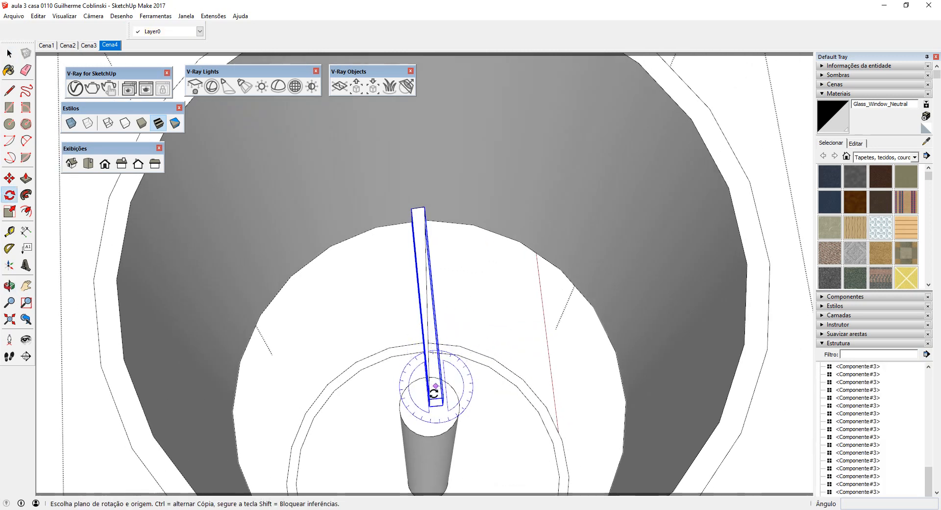
pyautogui.scroll(2, 433, 391)
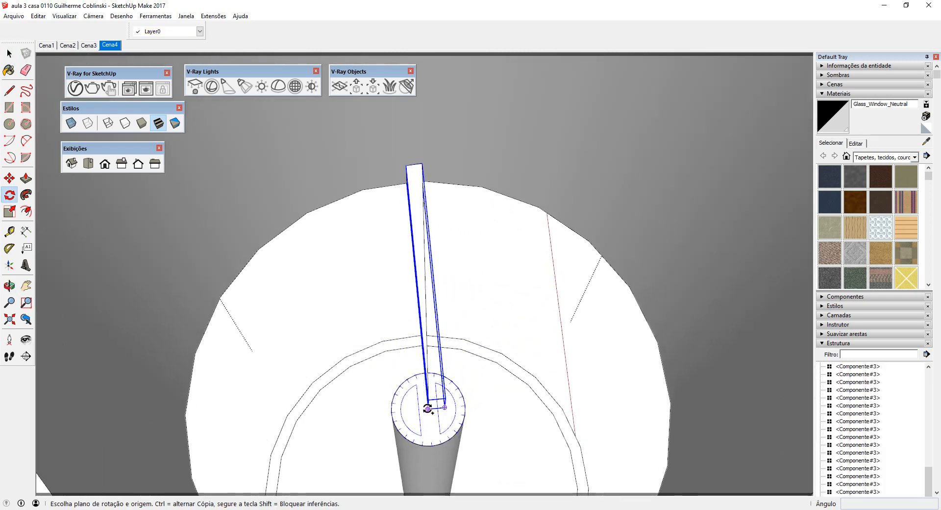
pyautogui.moveTo(431, 401); pyautogui.dragTo(499, 392, button='middle')
pyautogui.click(502, 391)
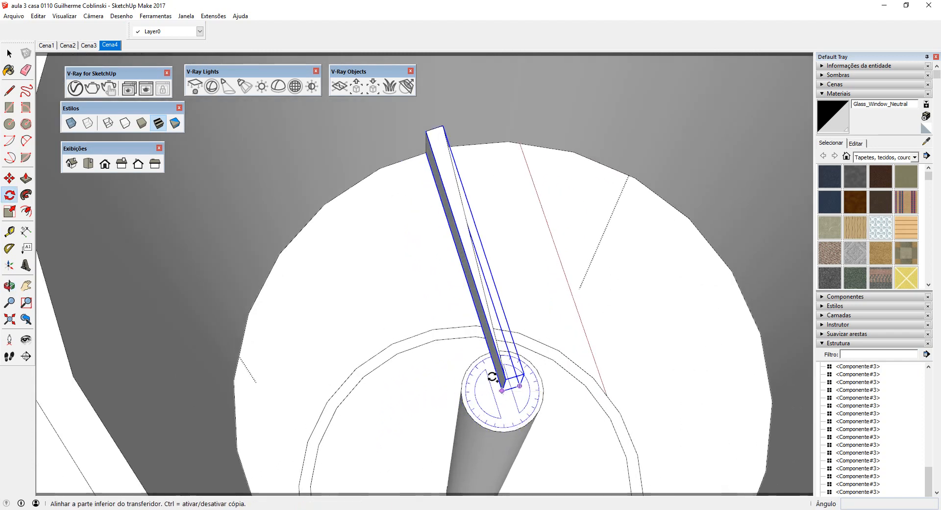
pyautogui.click(475, 311)
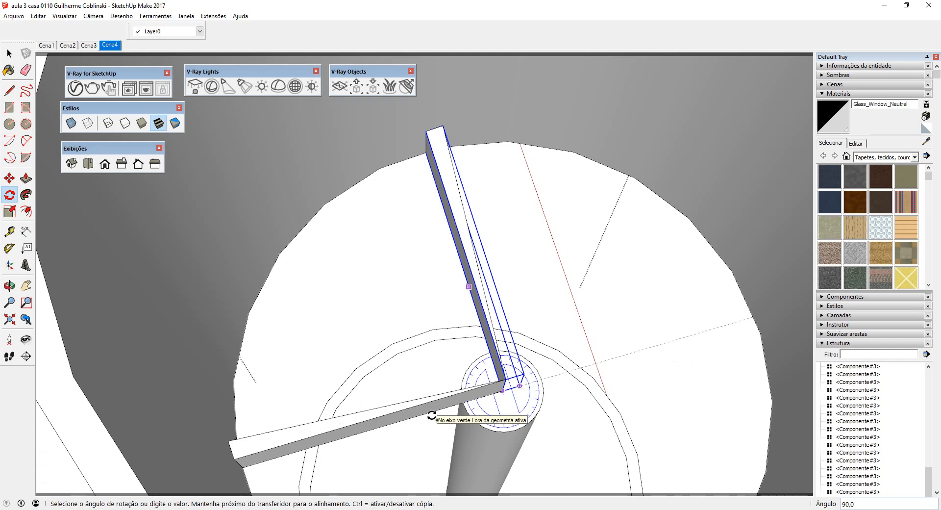
pyautogui.click(432, 412)
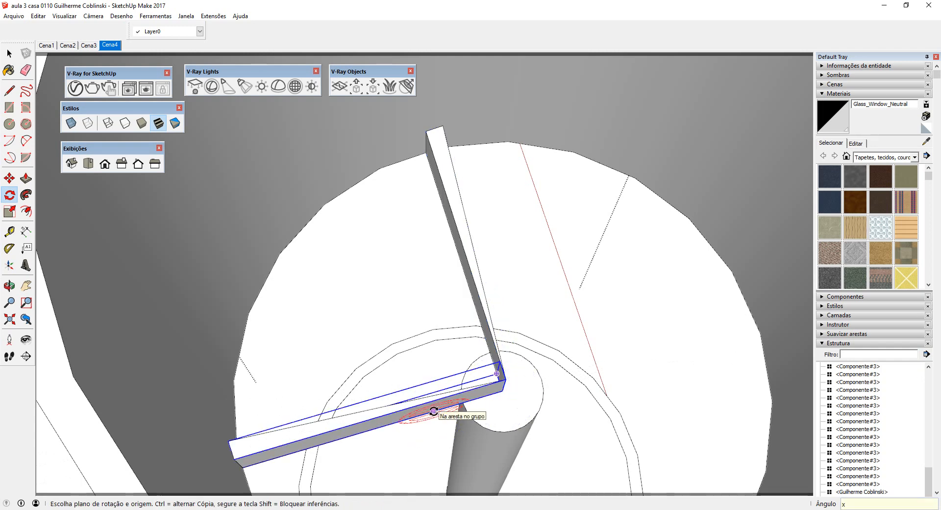
pyautogui.press('Return')
pyautogui.scroll(-4, 429, 340)
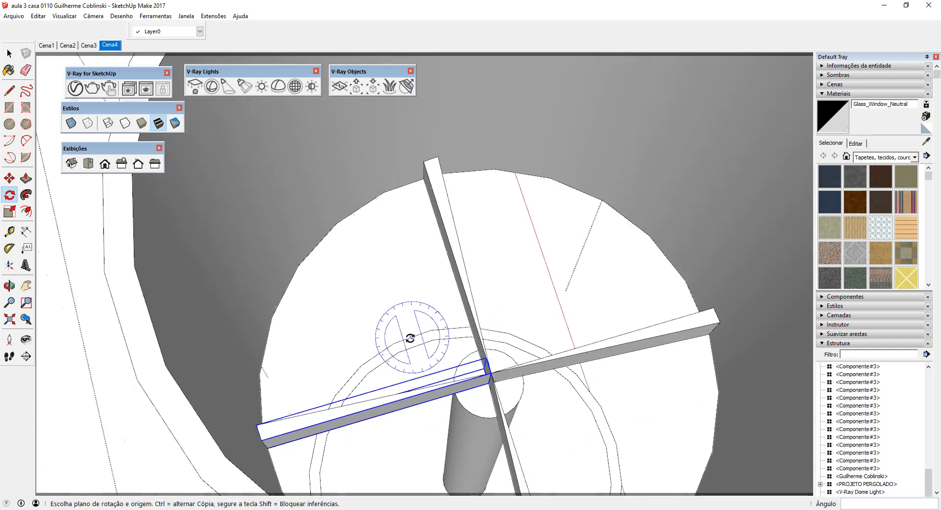
# Step: Deselect the arm and close the lamp component to return to the whole model
pyautogui.press('space')
pyautogui.click(461, 378)
pyautogui.scroll(-4, 463, 337)
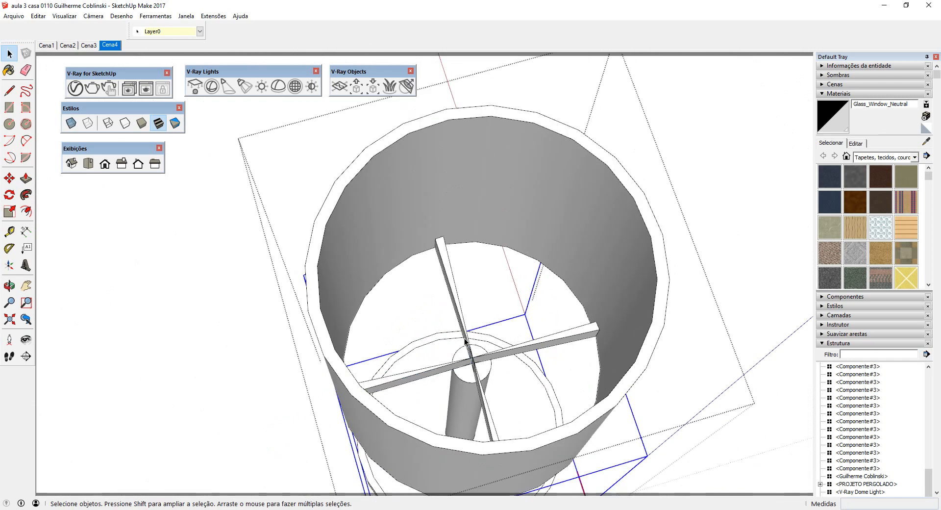
pyautogui.moveTo(465, 338); pyautogui.dragTo(569, 257, button='middle')
pyautogui.scroll(-2, 492, 282)
pyautogui.click(568, 257)
pyautogui.scroll(-2, 509, 275)
pyautogui.press('Escape')
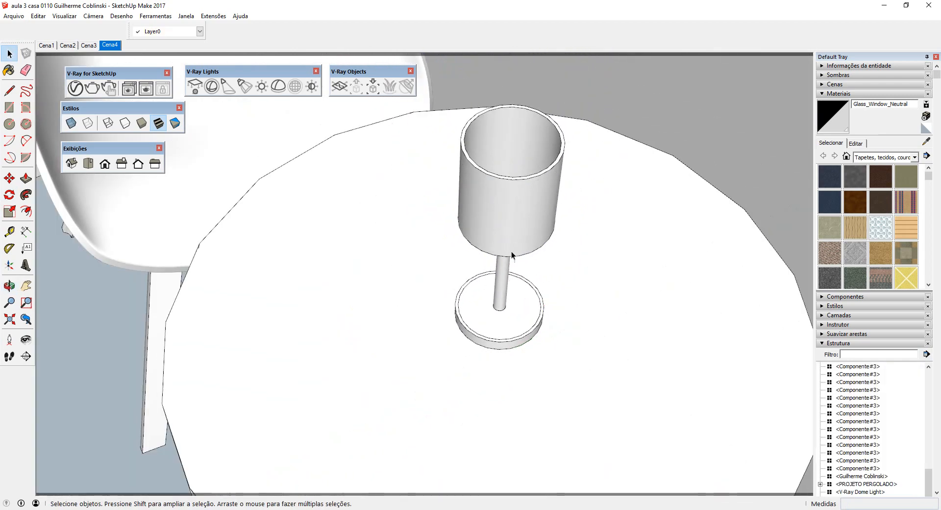
# Step: Create a V-Ray sphere light inside the shade, centred where the four support arms cross
pyautogui.moveTo(510, 257); pyautogui.dragTo(498, 317, button='middle')
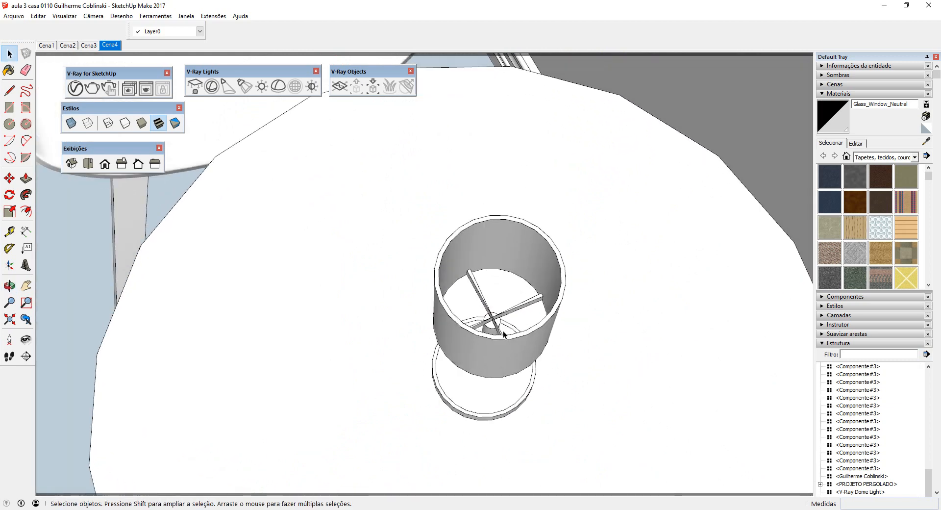
pyautogui.moveTo(502, 330); pyautogui.dragTo(519, 293, button='middle')
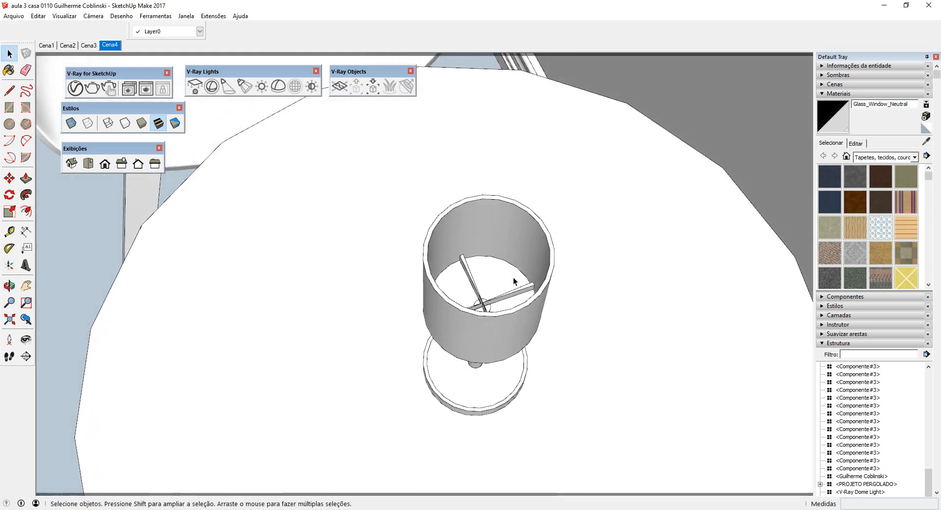
pyautogui.click(214, 91)
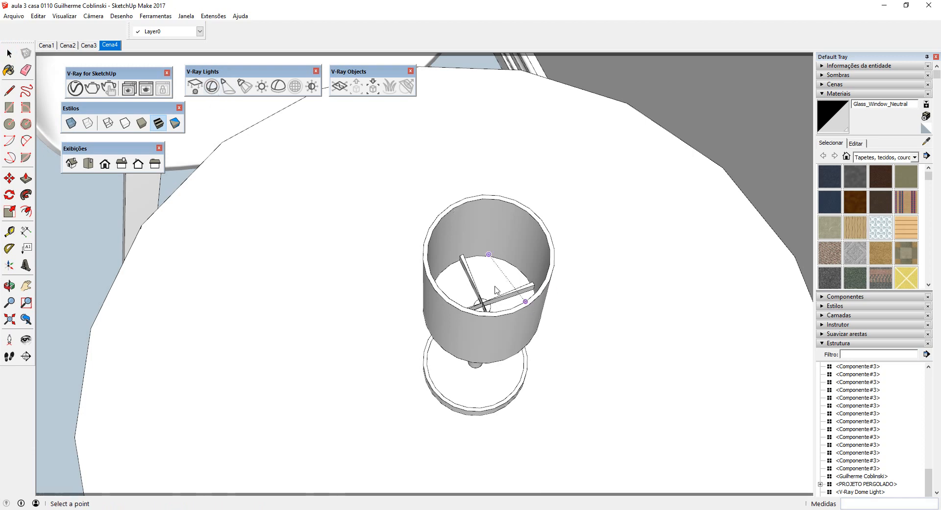
pyautogui.scroll(5, 483, 303)
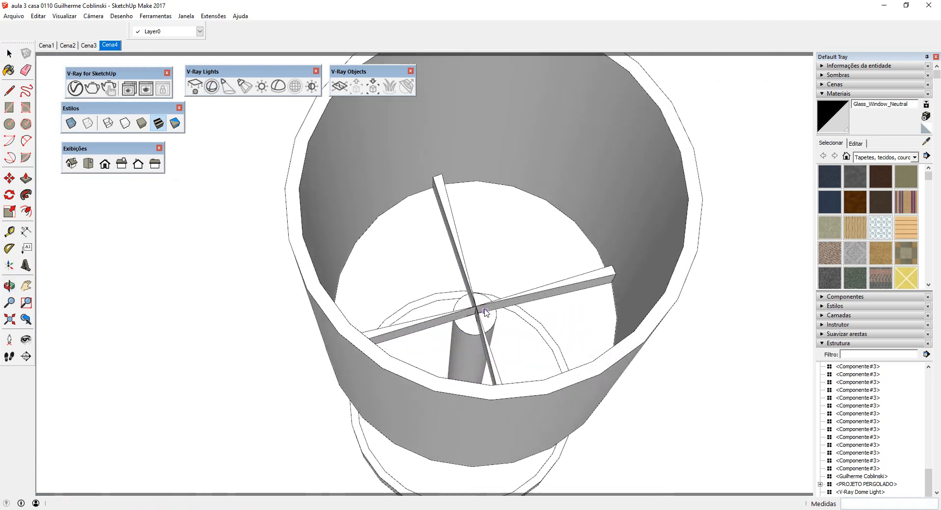
pyautogui.click(476, 306)
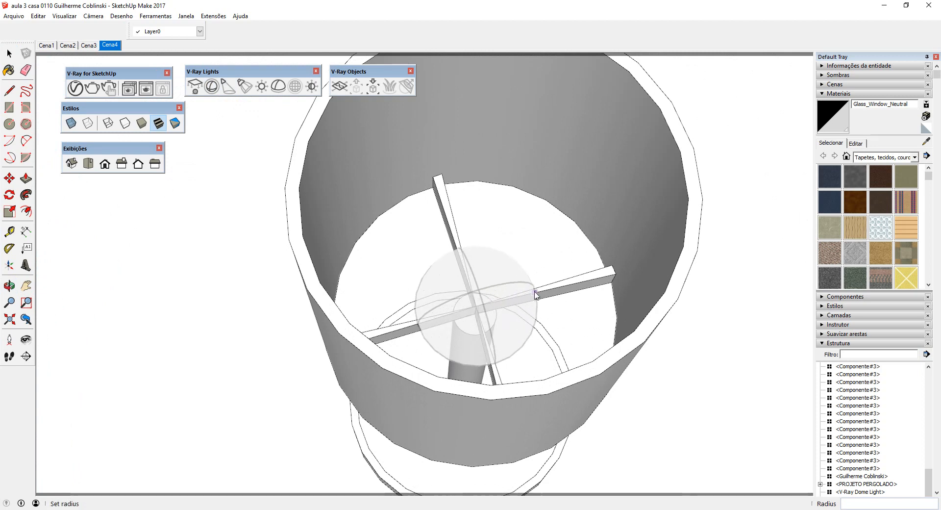
pyautogui.click(538, 294)
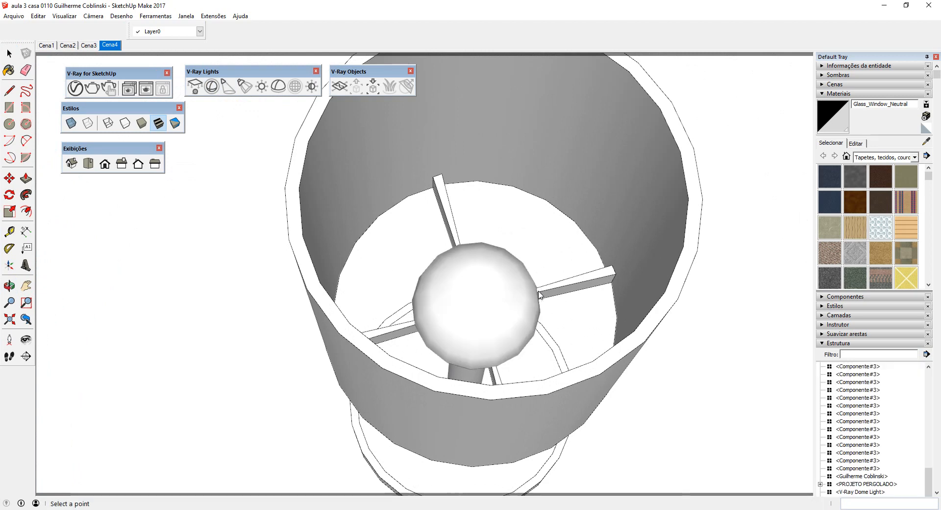
pyautogui.scroll(-5, 527, 293)
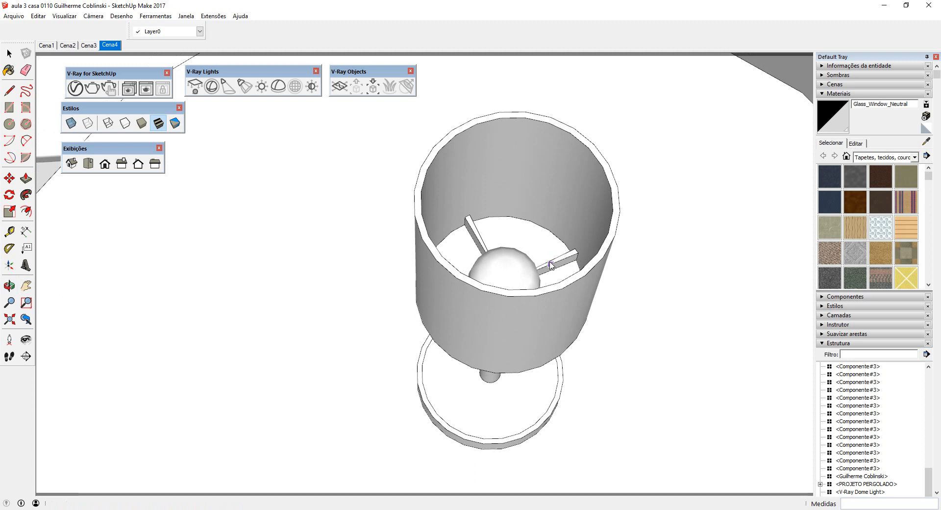
# Step: Move the sphere light up about 0.04 m inside the lampshade, clear of the support arms
pyautogui.press('space')
pyautogui.click(525, 266)
pyautogui.press('m')
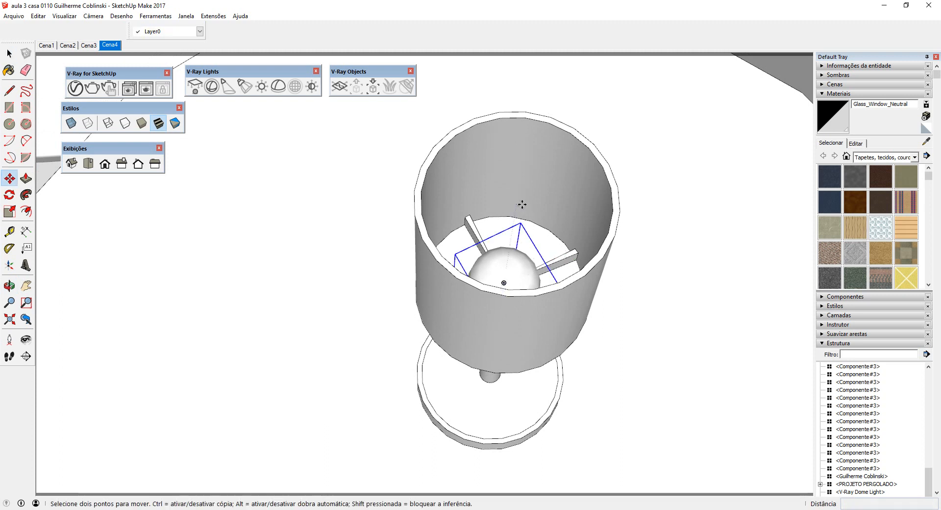
pyautogui.click(495, 200)
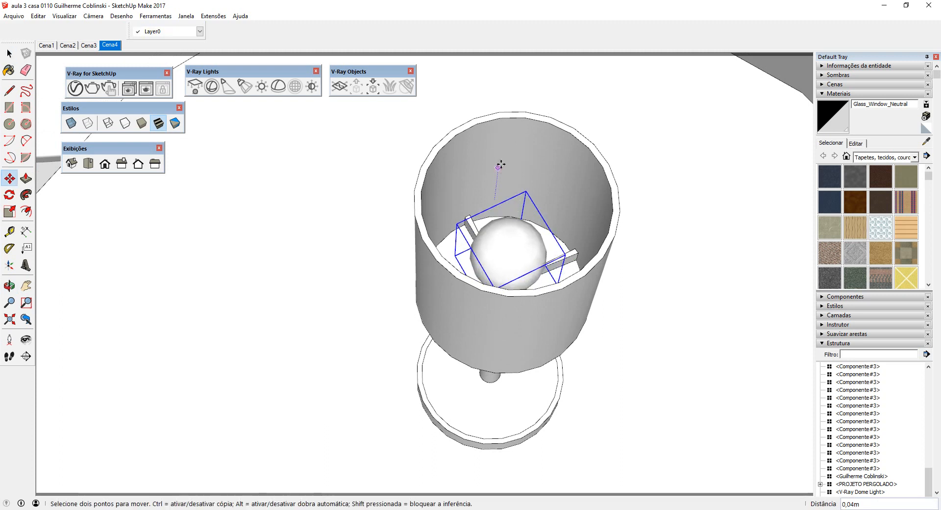
pyautogui.click(501, 160)
pyautogui.scroll(3, 508, 193)
pyautogui.moveTo(523, 233); pyautogui.dragTo(506, 142, button='middle')
pyautogui.press('space')
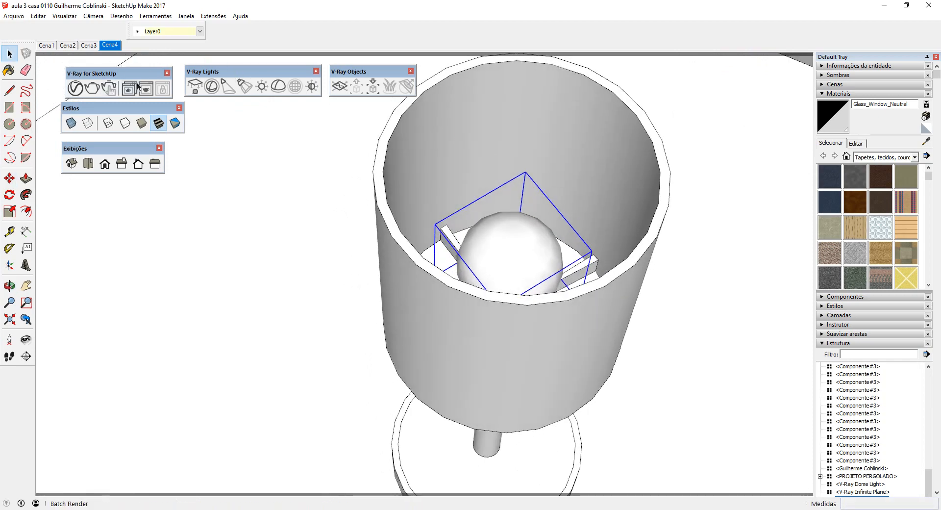
# Step: Turn on the X-ray display and lower the sphere light about 0.02 m to rest on the support cross
pyautogui.click(71, 123)
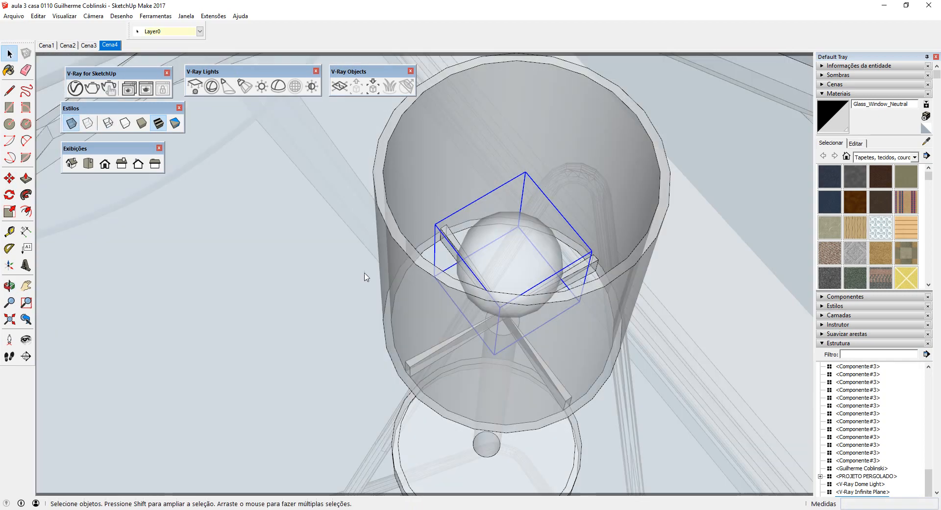
pyautogui.moveTo(509, 216); pyautogui.dragTo(534, 80, button='middle')
pyautogui.press('m')
pyautogui.click(567, 125)
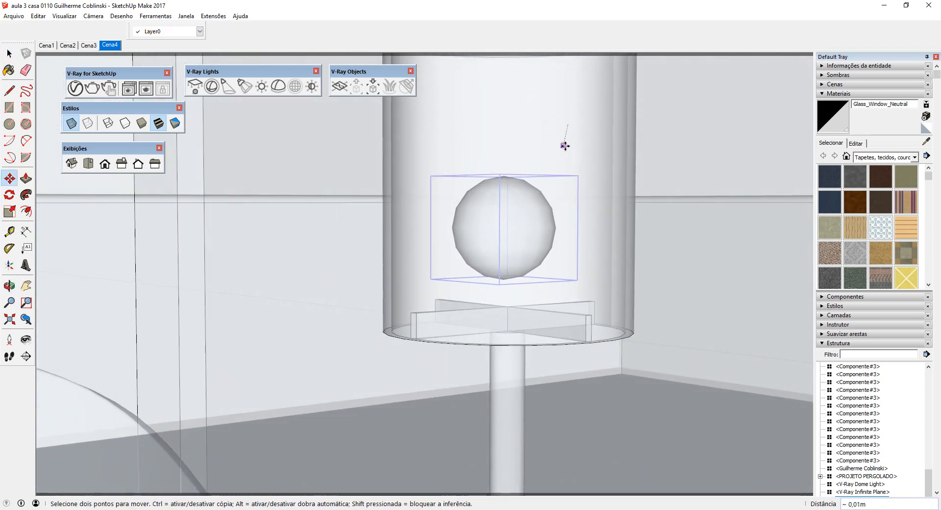
pyautogui.click(567, 174)
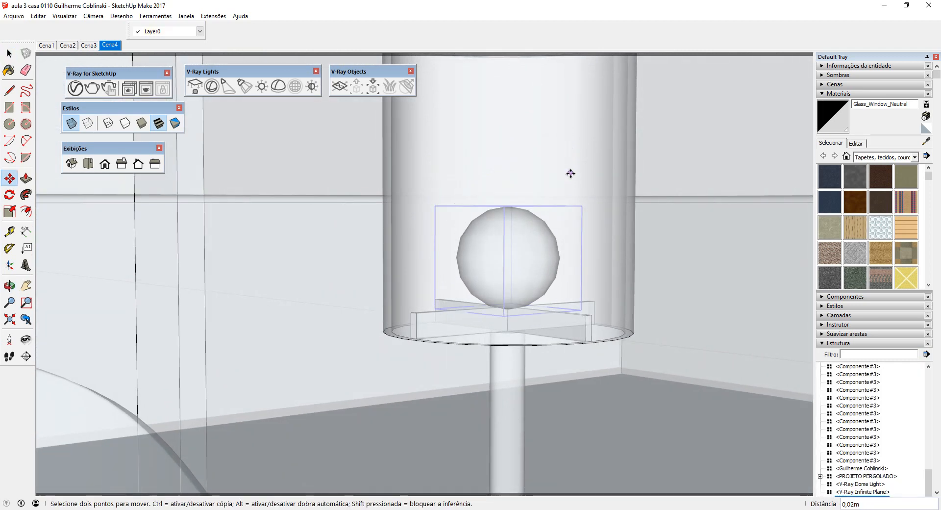
pyautogui.scroll(1, 573, 192)
pyautogui.scroll(-1, 572, 191)
pyautogui.moveTo(564, 225); pyautogui.dragTo(529, 359, button='middle')
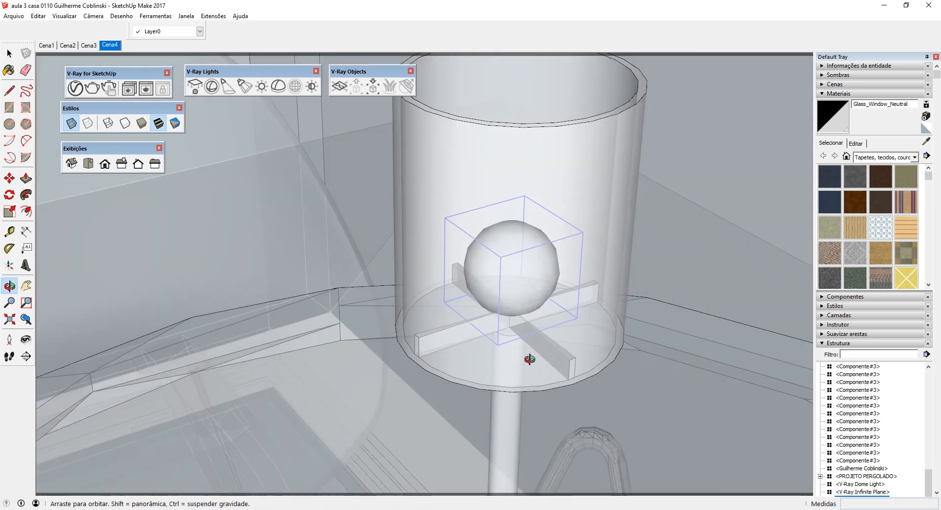
# Step: Release the sphere light selection and turn off the X-ray display so the faces are opaque again
pyautogui.scroll(-2, 534, 343)
pyautogui.press('space')
pyautogui.click(583, 392)
pyautogui.moveTo(554, 275); pyautogui.dragTo(517, 287, button='middle')
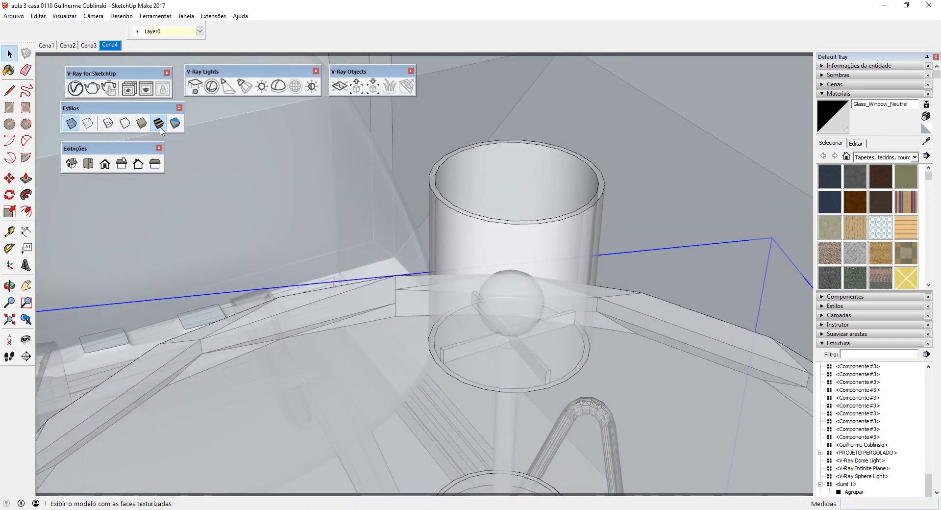
pyautogui.click(93, 126)
pyautogui.click(72, 124)
pyautogui.scroll(-5, 487, 282)
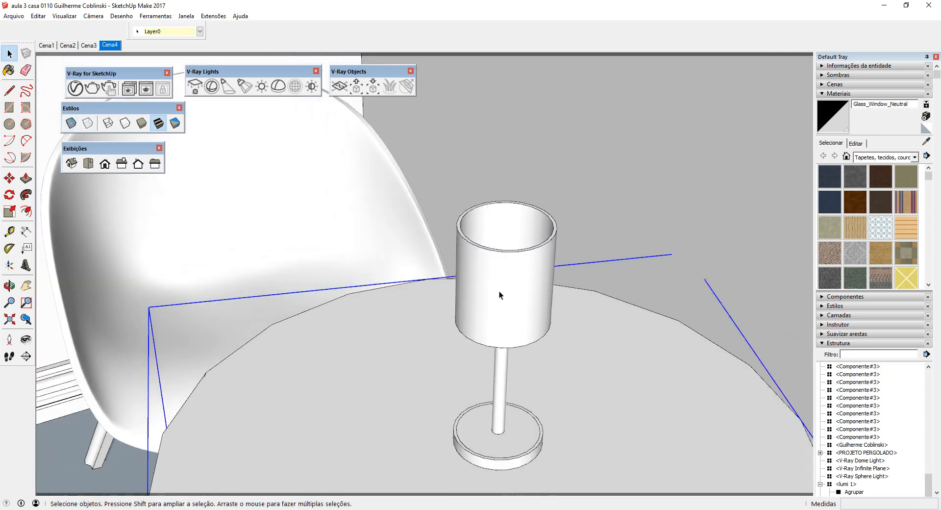
# Step: Open the table lamp component for editing and select only its shade group
pyautogui.moveTo(499, 291); pyautogui.dragTo(521, 259, button='middle')
pyautogui.click(523, 258)
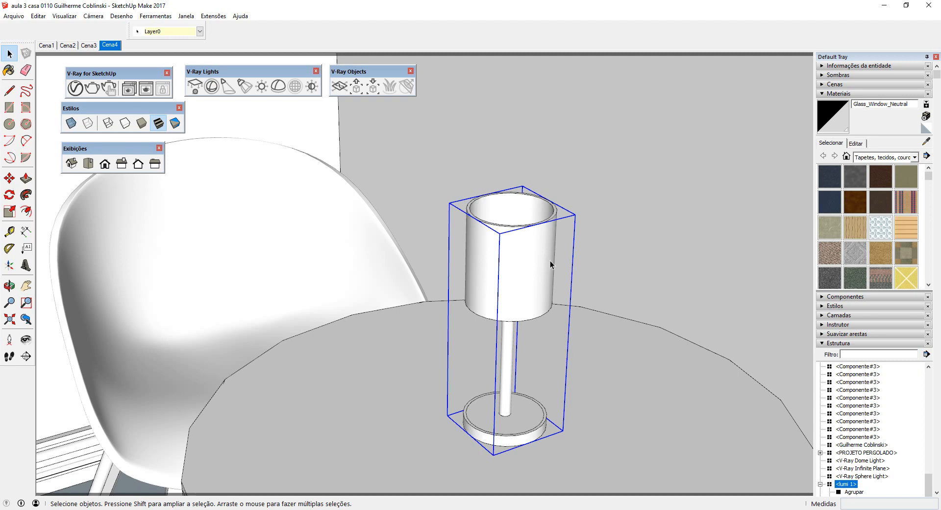
pyautogui.doubleClick(532, 243)
pyautogui.click(531, 243)
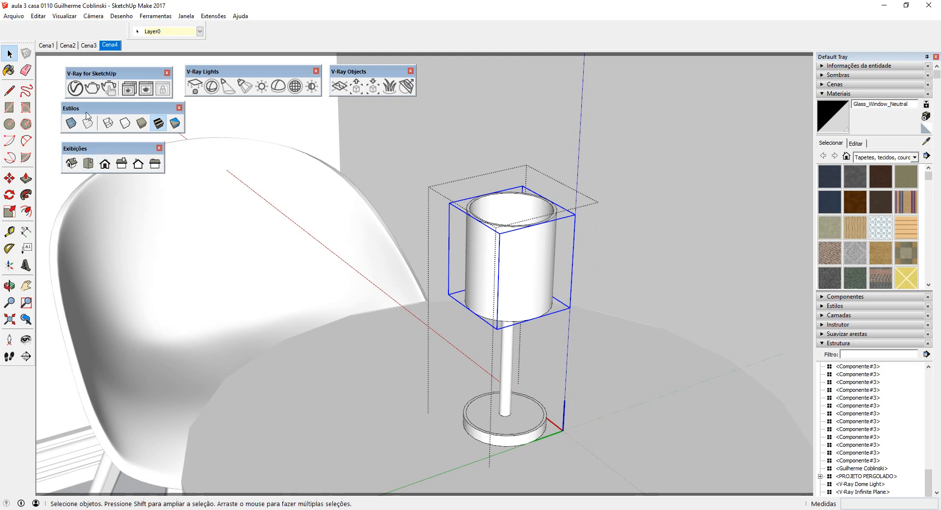
# Step: Open the V-Ray Asset Editor's materials and show the Glass category of the library
pyautogui.click(75, 88)
pyautogui.click(404, 115)
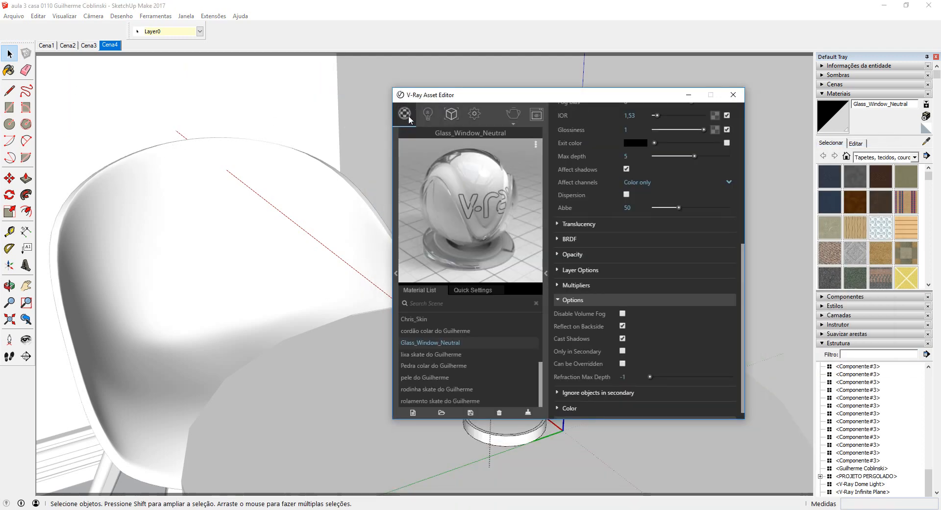
pyautogui.click(396, 273)
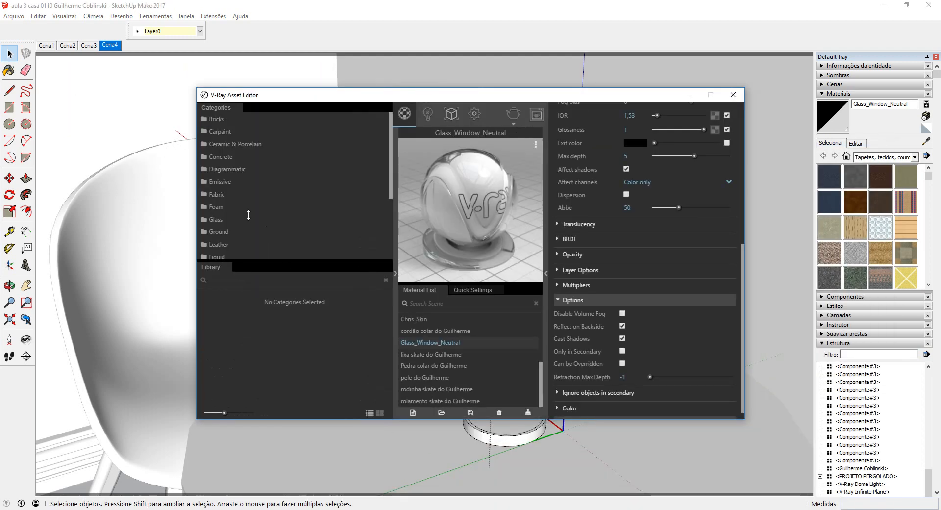
pyautogui.click(218, 219)
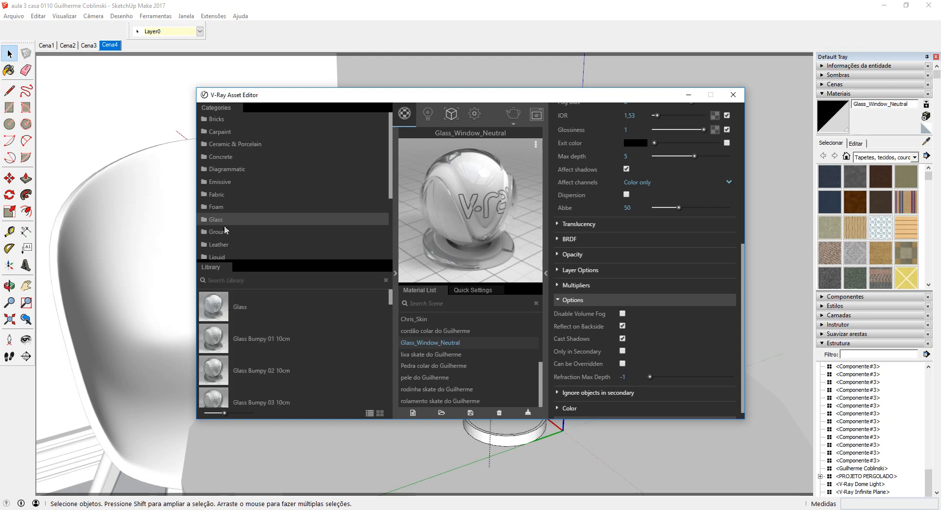
# Step: Browse the Glass materials with enlarged previews and add PolyCarbonate to the scene's material list
pyautogui.scroll(-8, 284, 339)
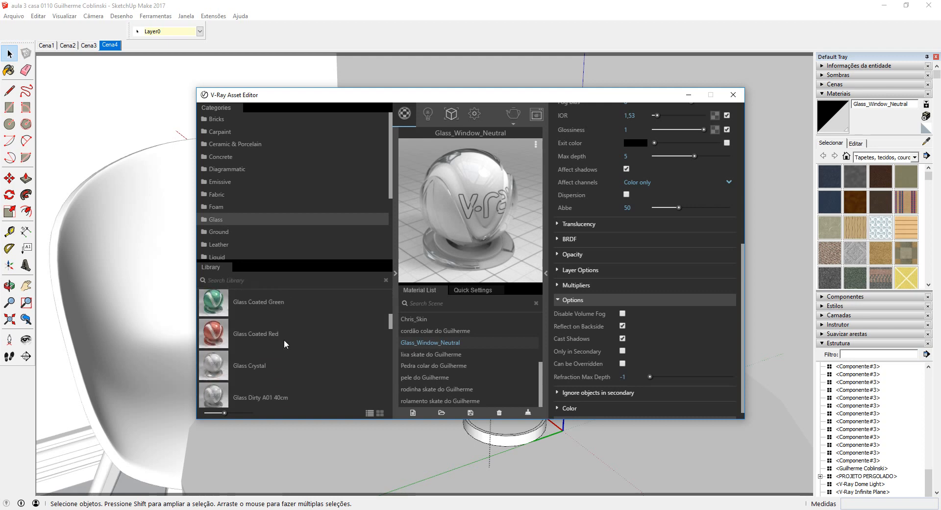
pyautogui.scroll(5, 284, 339)
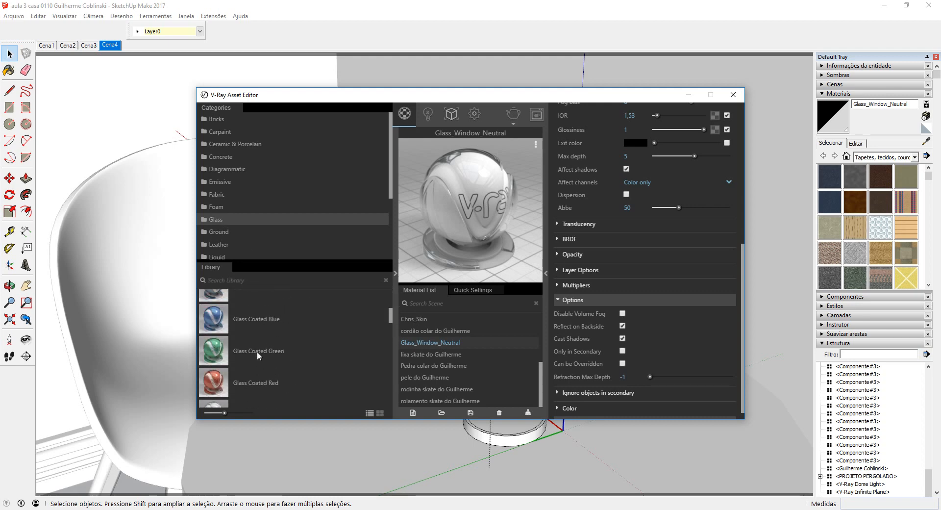
pyautogui.scroll(-6, 240, 350)
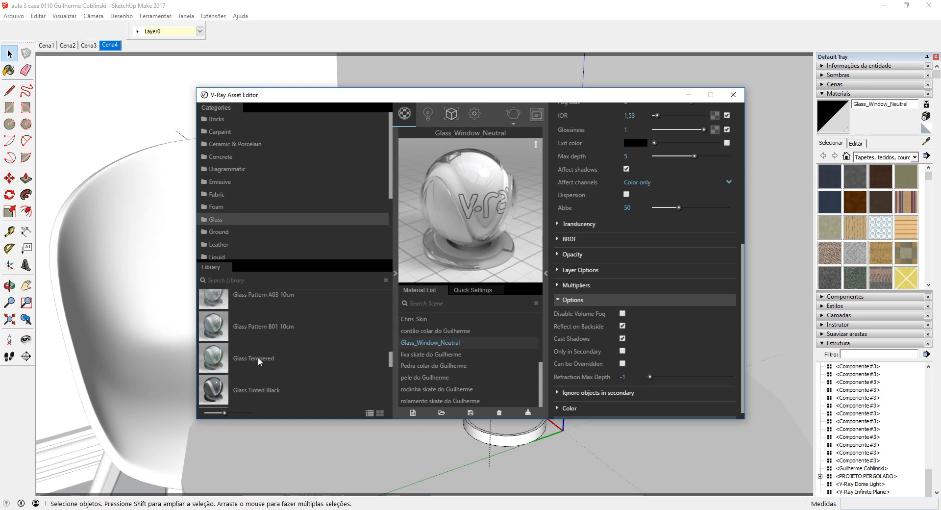
pyautogui.scroll(-6, 258, 357)
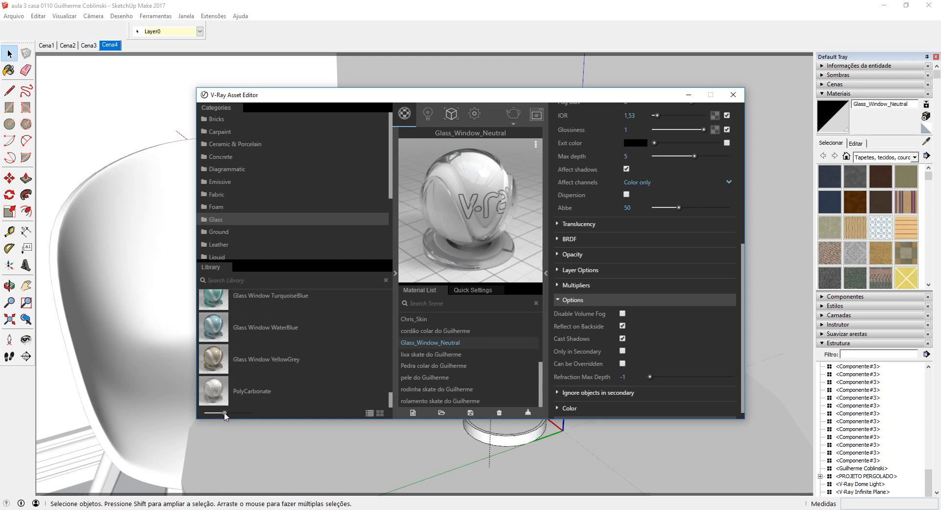
pyautogui.moveTo(224, 413); pyautogui.dragTo(251, 412)
pyautogui.scroll(-10, 260, 389)
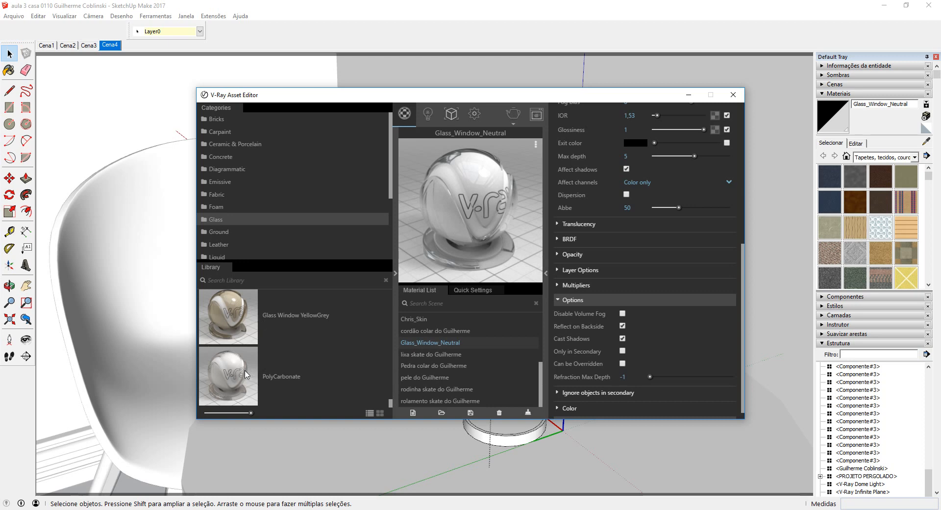
pyautogui.scroll(1, 244, 366)
pyautogui.scroll(1, 243, 368)
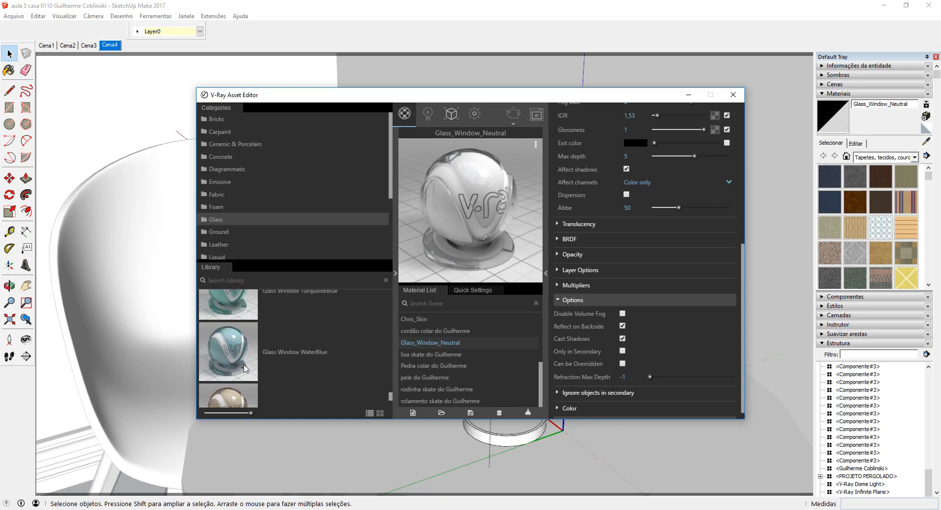
pyautogui.scroll(3, 245, 368)
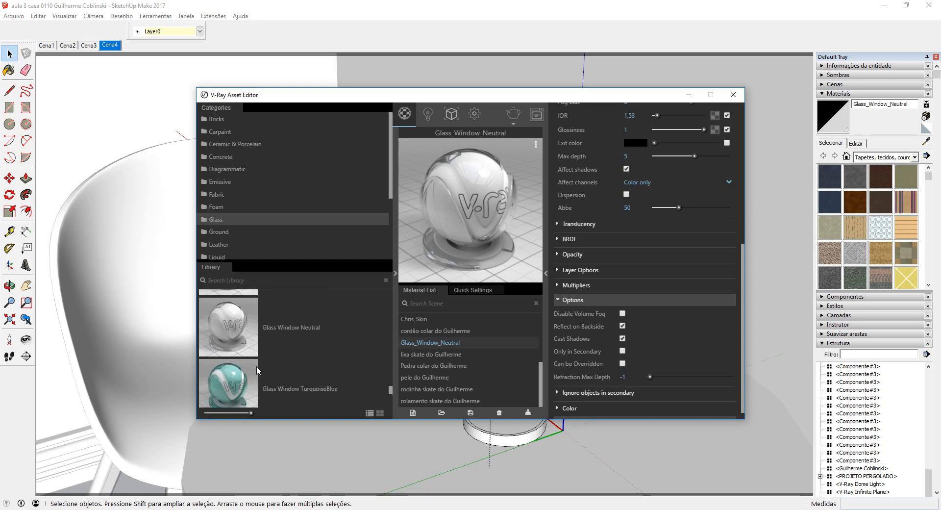
pyautogui.scroll(5, 257, 369)
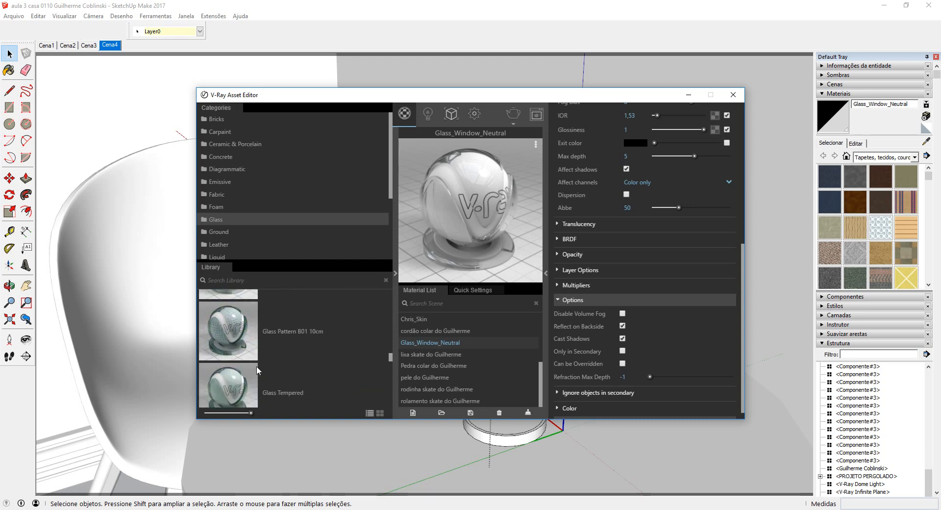
pyautogui.scroll(-8, 256, 369)
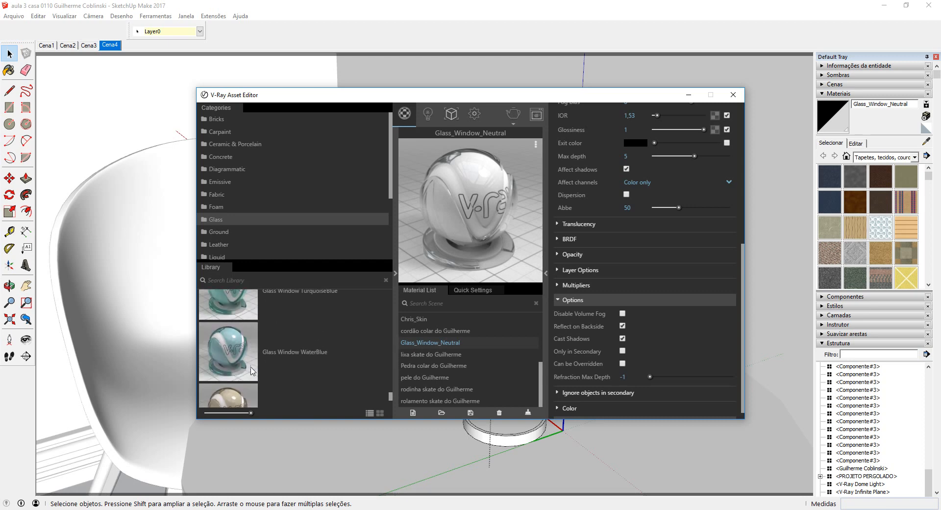
pyautogui.moveTo(230, 382); pyautogui.dragTo(432, 346)
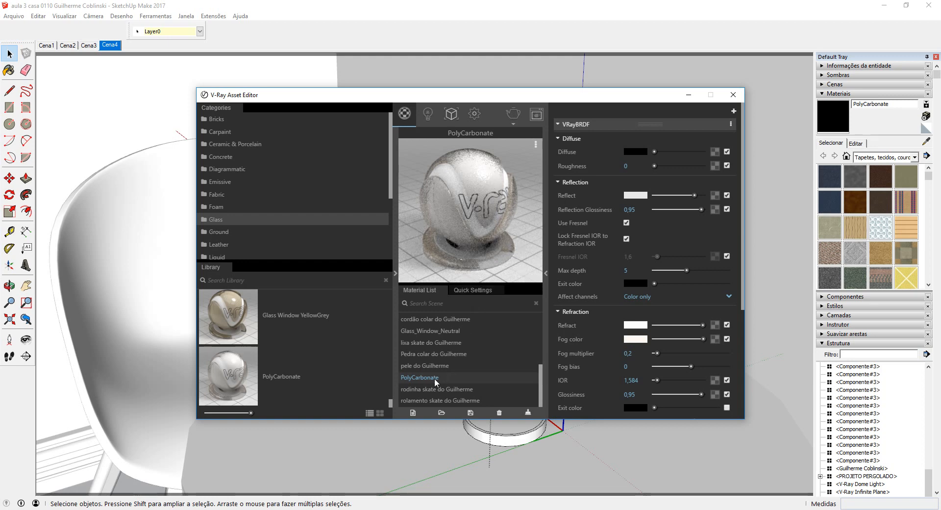
# Step: Move the V-Ray Asset Editor off the lamp and apply the PolyCarbonate material to the selected shade
pyautogui.moveTo(522, 100)
pyautogui.mouseDown()
pyautogui.moveTo(260, 85)
pyautogui.moveTo(218, 72)
pyautogui.mouseUp()
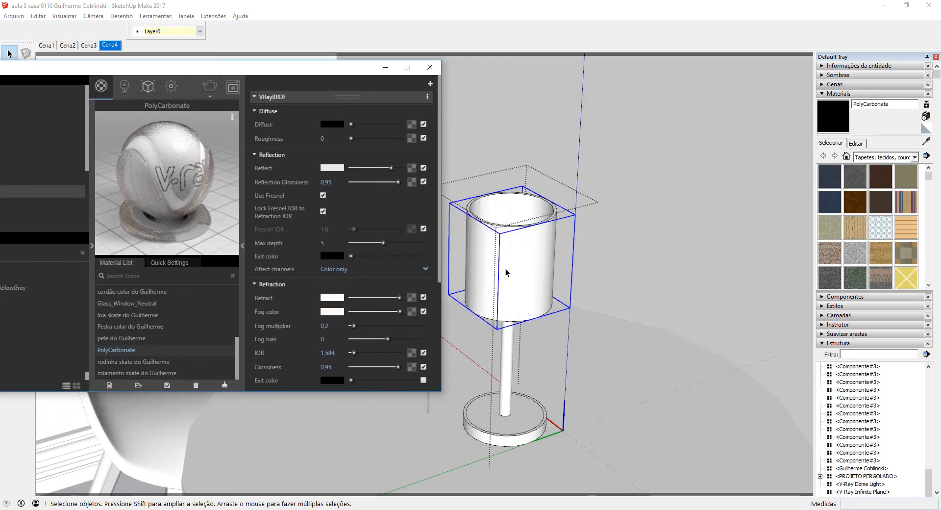
pyautogui.rightClick(126, 356)
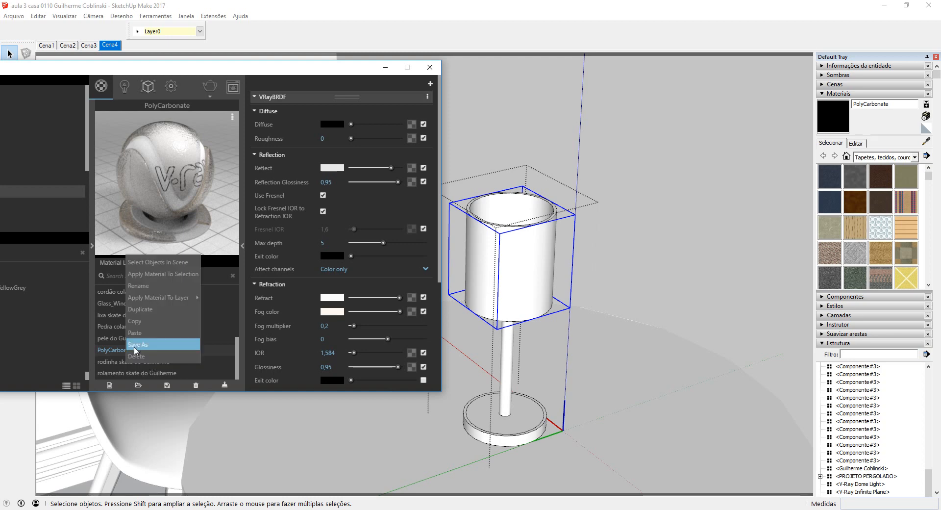
pyautogui.click(166, 276)
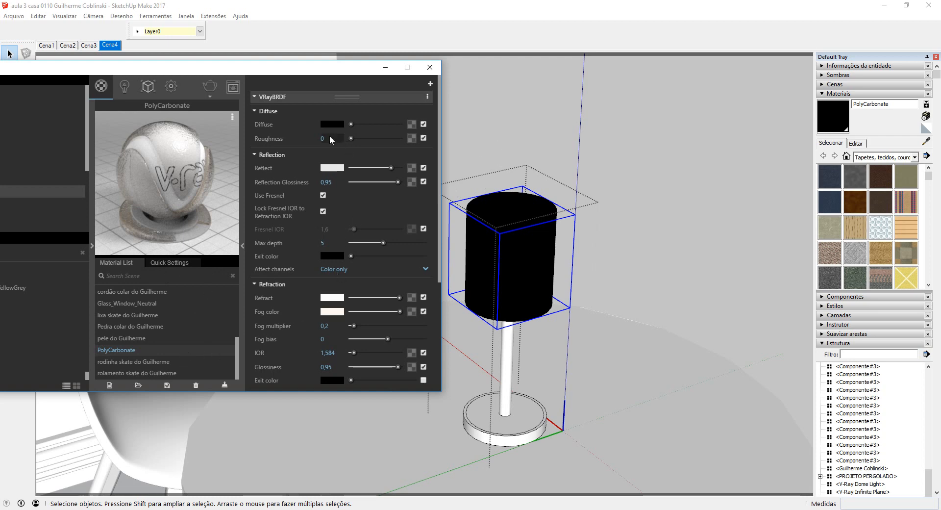
# Step: Disable Can be Overridden in the PolyCarbonate material's options
pyautogui.click(286, 97)
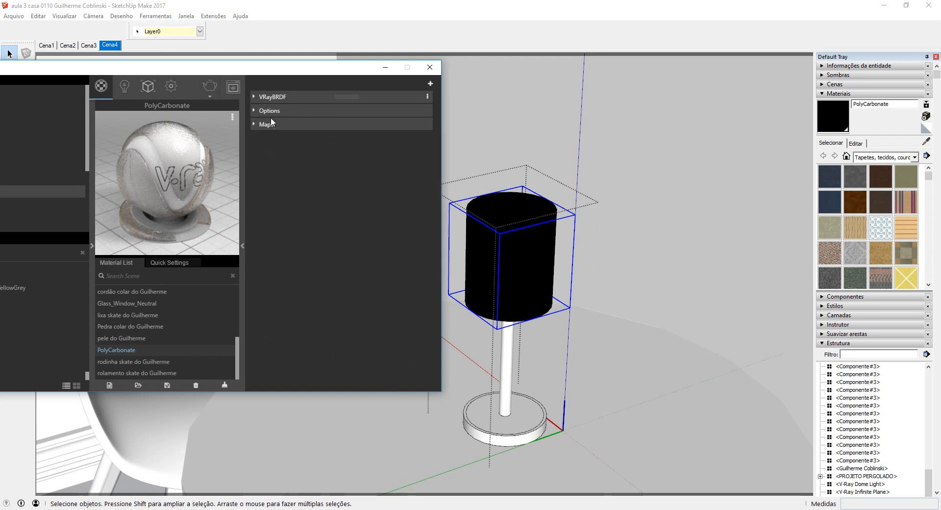
pyautogui.click(283, 112)
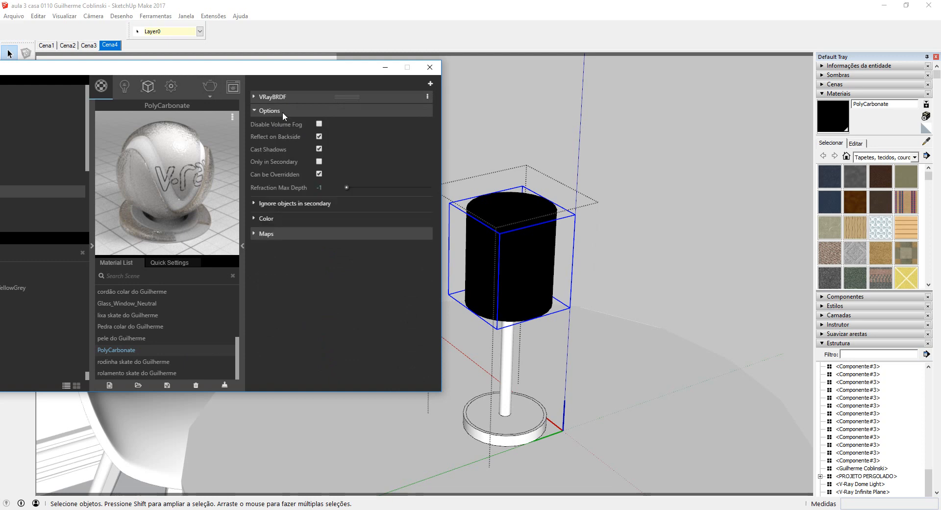
pyautogui.click(319, 174)
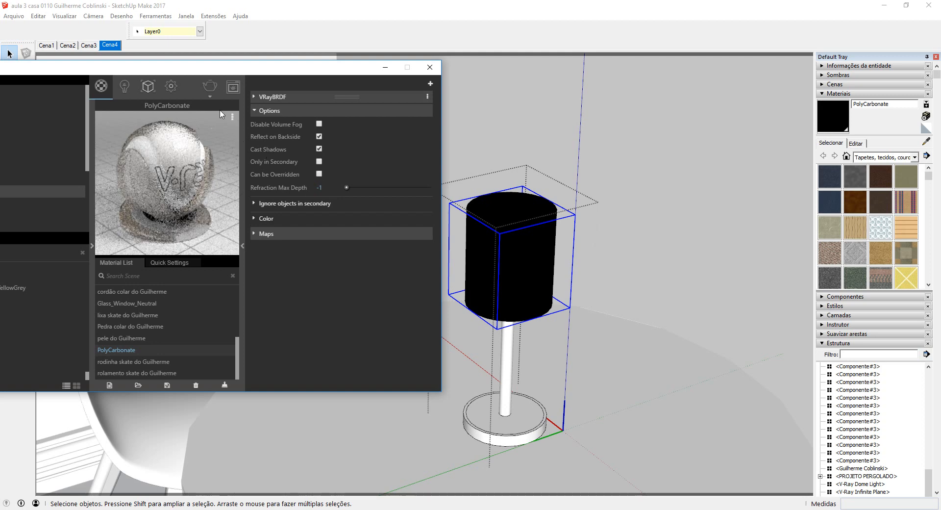
# Step: Render the lamp scene and rearrange the frame buffer and V-Ray Asset Editor windows
pyautogui.click(209, 87)
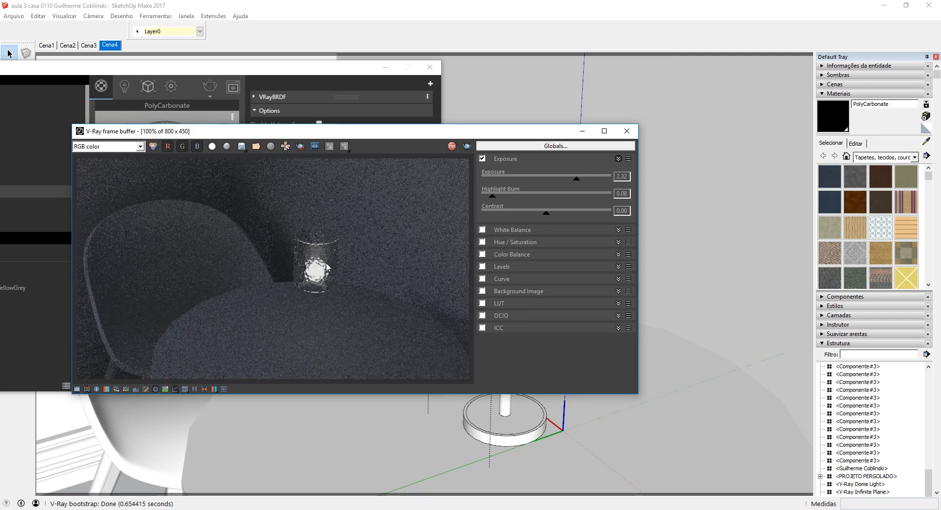
pyautogui.click(306, 72)
pyautogui.moveTo(476, 133); pyautogui.dragTo(704, 128)
pyautogui.moveTo(289, 73); pyautogui.dragTo(450, 88)
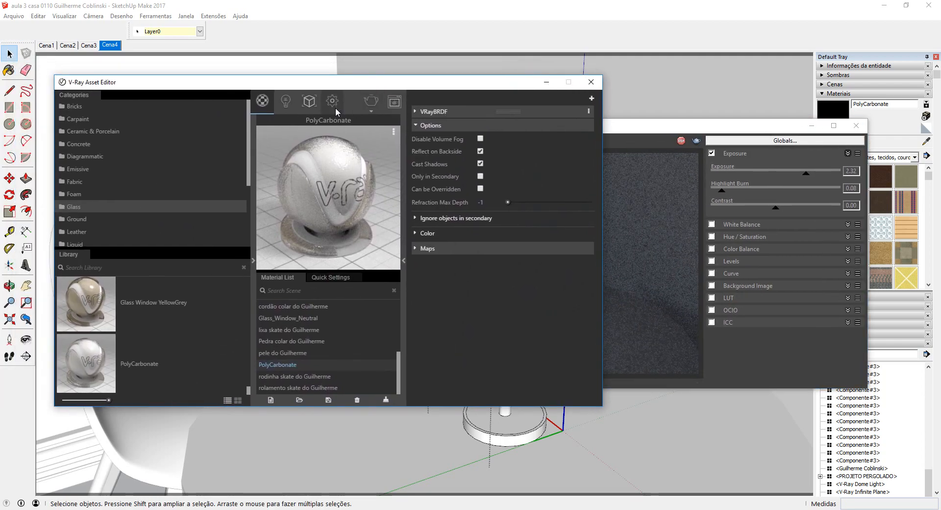
# Step: Display the V-Ray Sphere Light's parameters and stop the running render
pyautogui.click(287, 103)
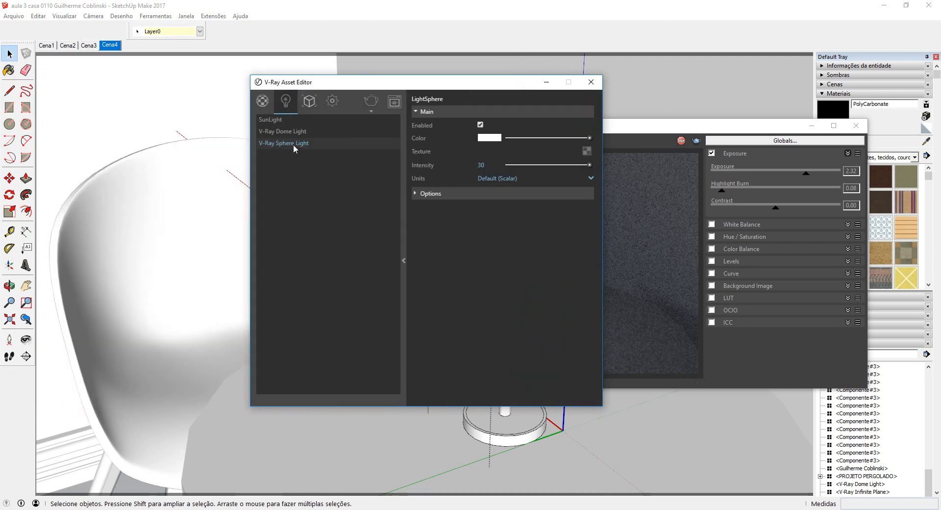
pyautogui.moveTo(324, 79); pyautogui.dragTo(169, 86)
pyautogui.click(683, 144)
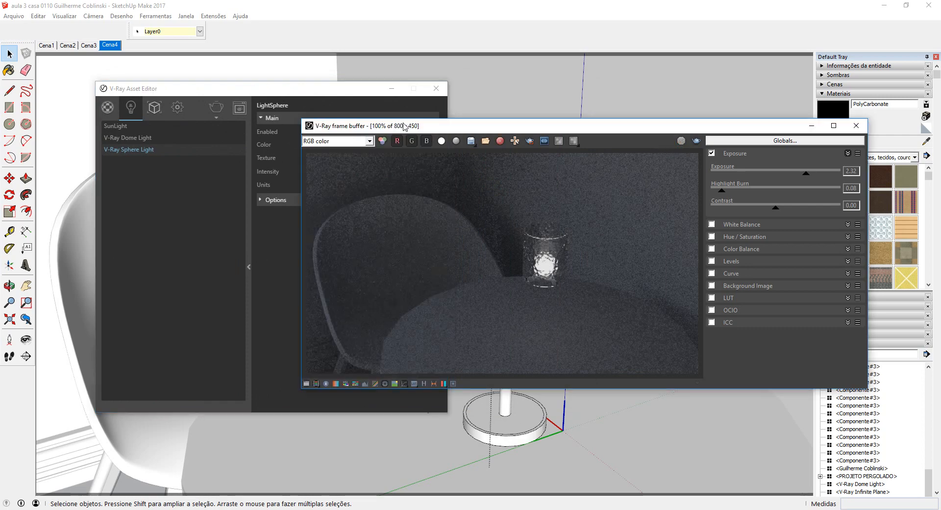
# Step: Enable Interactive rendering in the V-Ray renderer settings
pyautogui.click(298, 91)
pyautogui.click(178, 107)
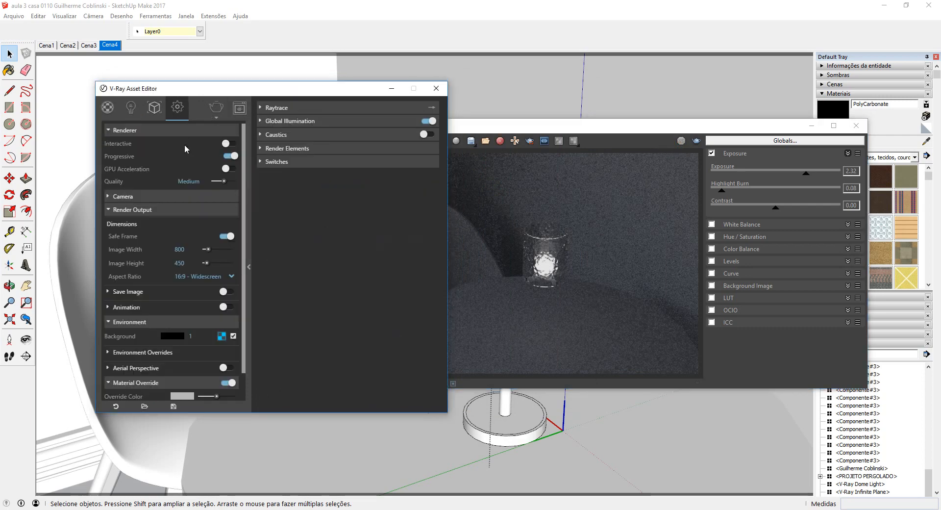
pyautogui.click(226, 144)
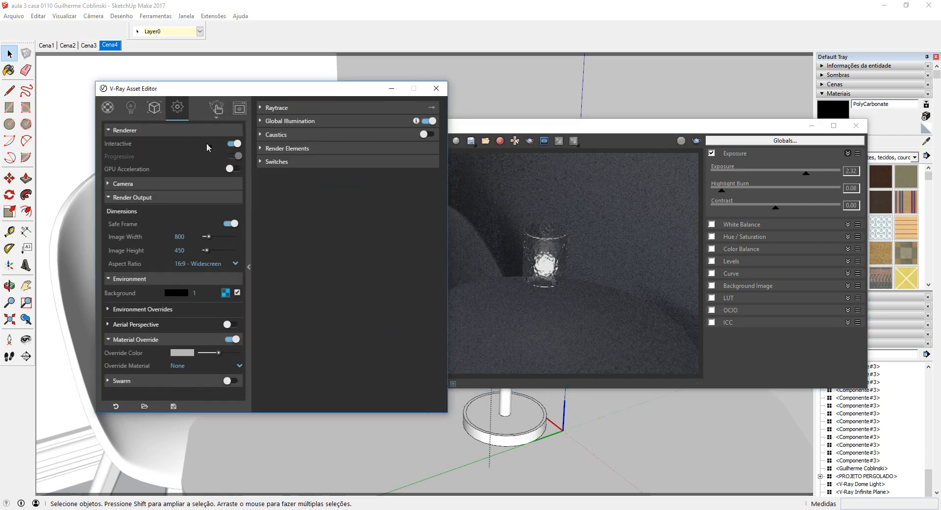
# Step: Set the V-Ray Sphere Light's intensity to 100 and start an interactive render
pyautogui.click(134, 107)
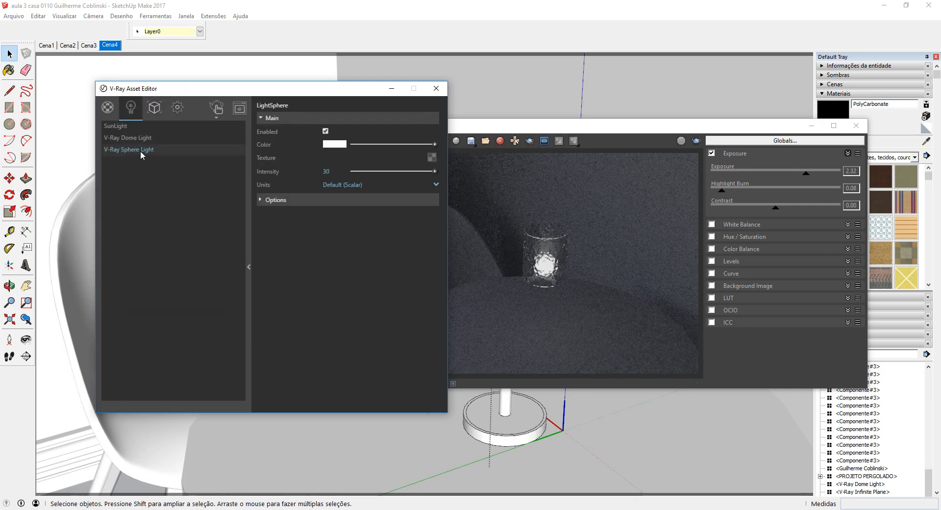
pyautogui.doubleClick(326, 171)
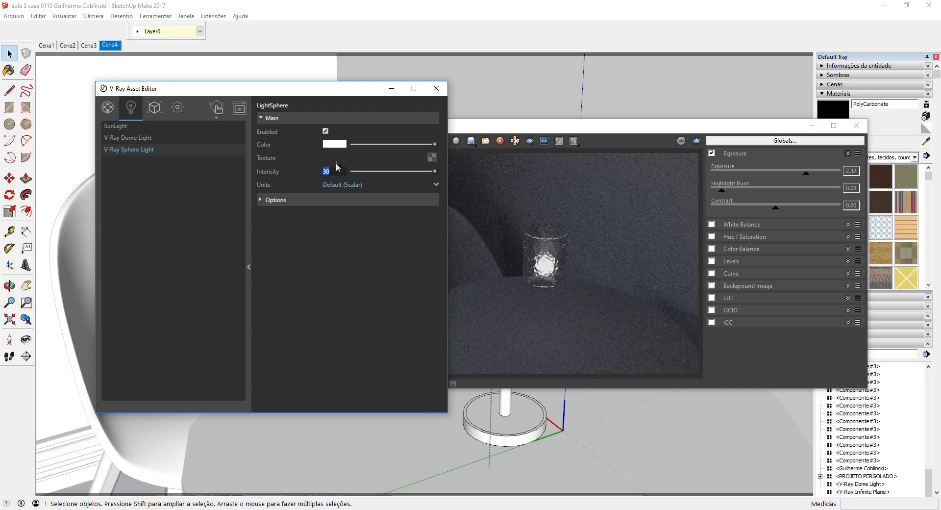
pyautogui.press('Return')
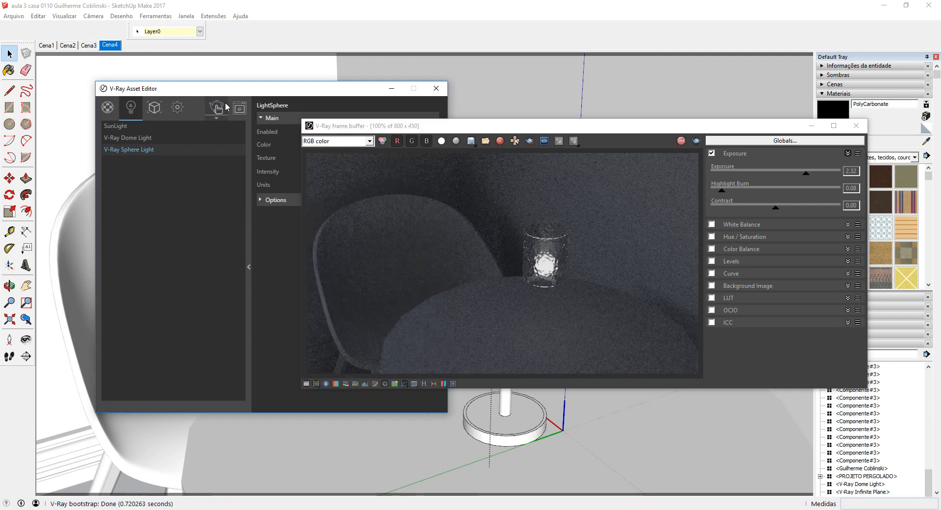
pyautogui.click(225, 102)
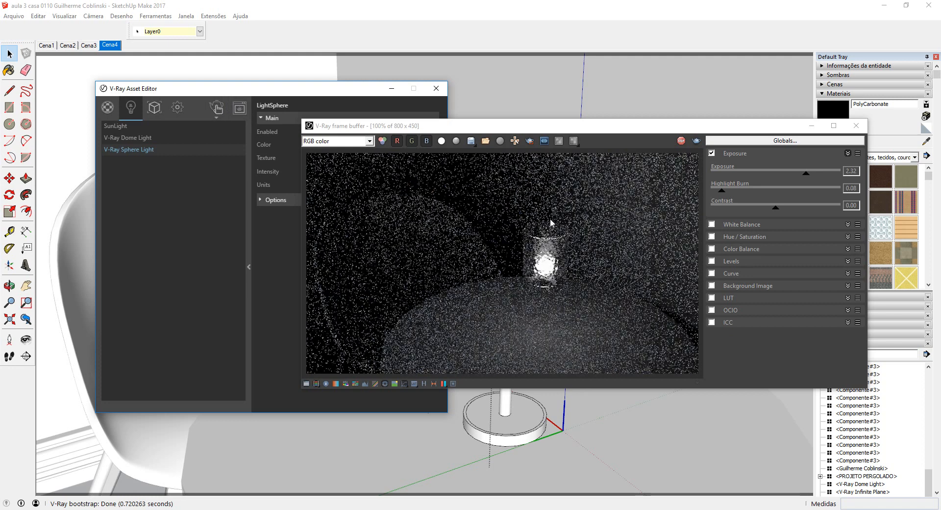
# Step: Restrict the render to a region around the lamp and set the sphere light's intensity to 300
pyautogui.click(530, 145)
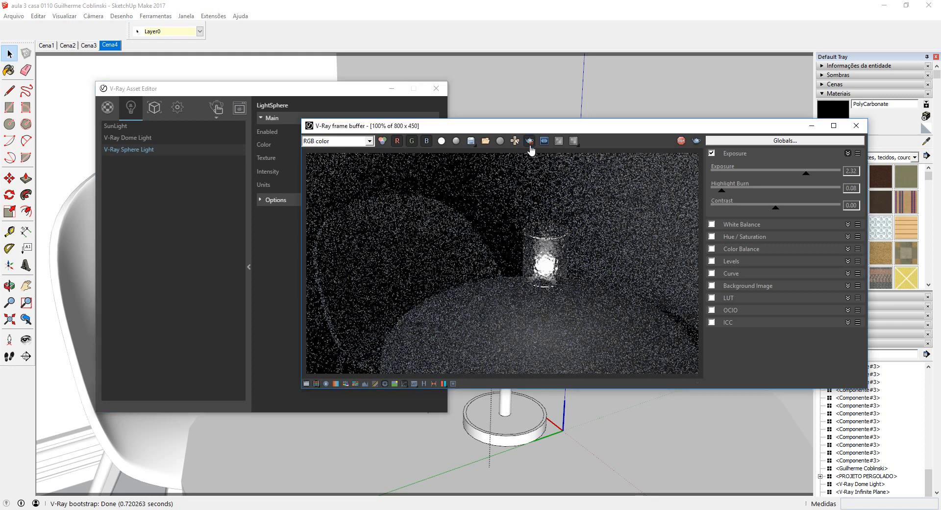
pyautogui.moveTo(479, 197); pyautogui.dragTo(653, 356)
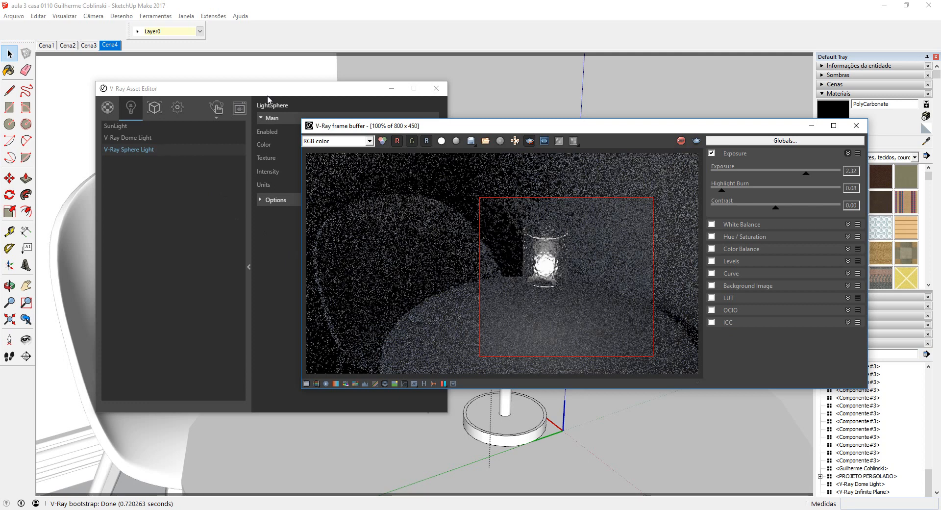
pyautogui.moveTo(269, 93); pyautogui.dragTo(218, 108)
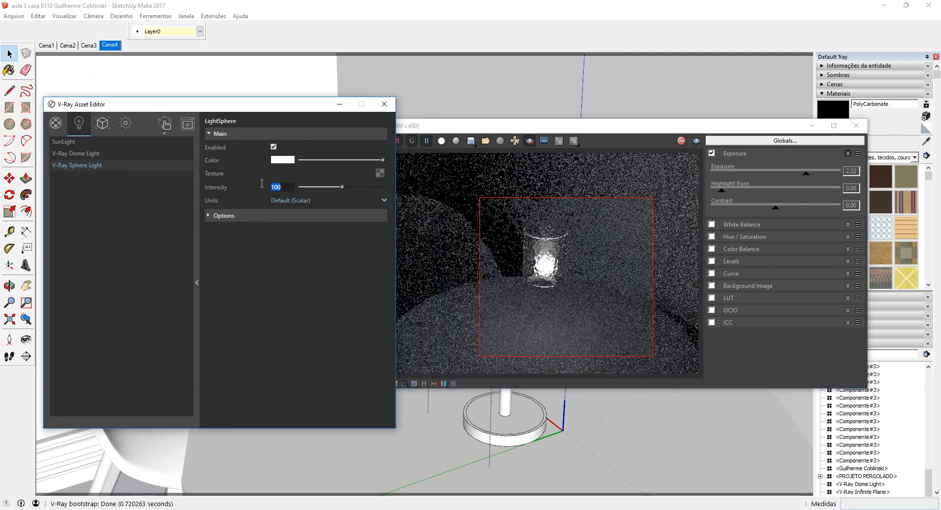
pyautogui.press('Return')
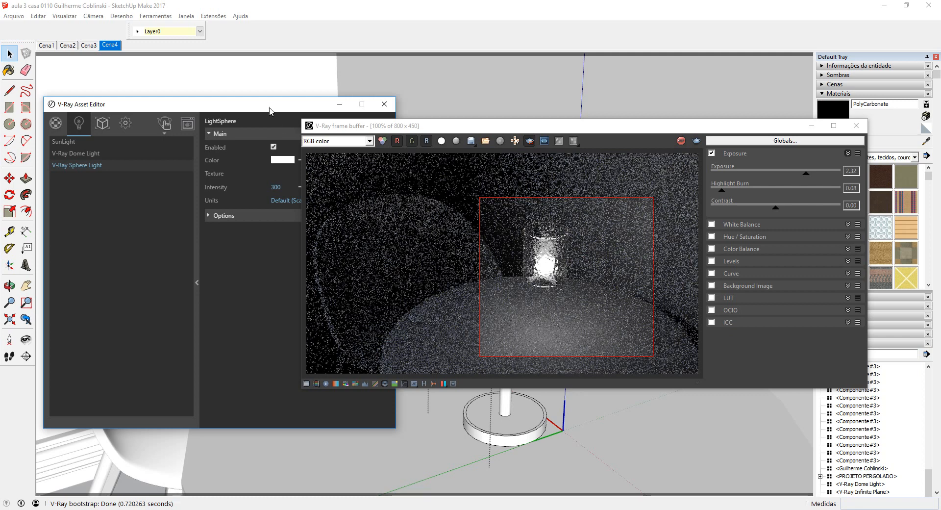
# Step: Place the V-Ray Asset Editor and frame buffer side by side and change the sphere light's color to a pale warm cream
pyautogui.moveTo(277, 104); pyautogui.dragTo(238, 126)
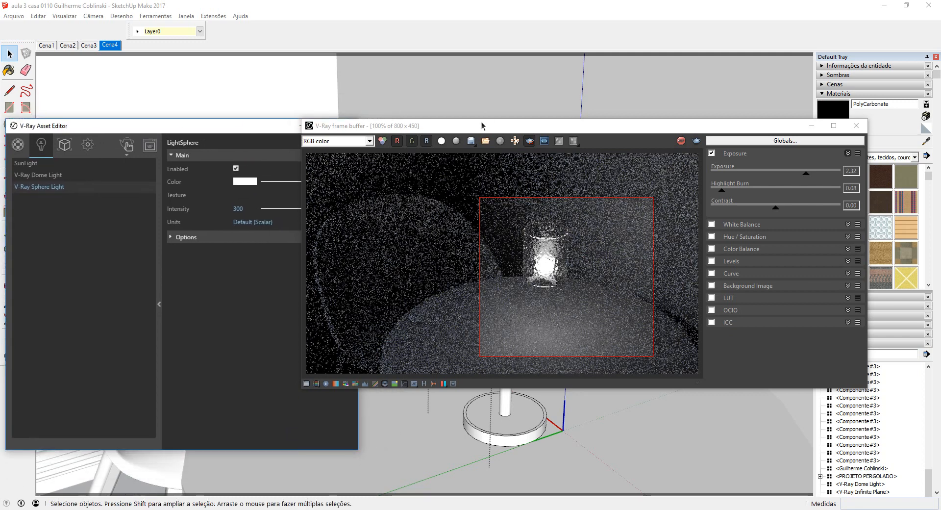
pyautogui.moveTo(485, 125); pyautogui.dragTo(550, 114)
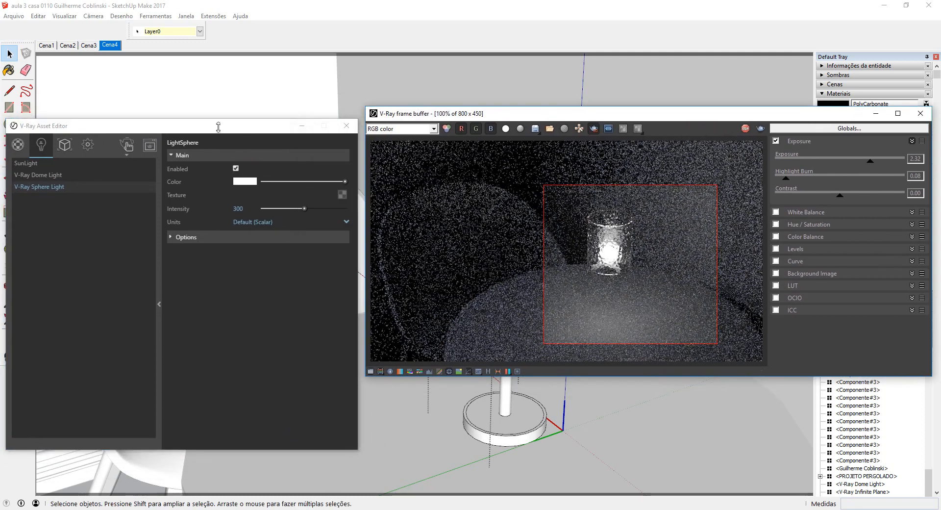
pyautogui.moveTo(216, 125); pyautogui.dragTo(223, 105)
pyautogui.click(251, 161)
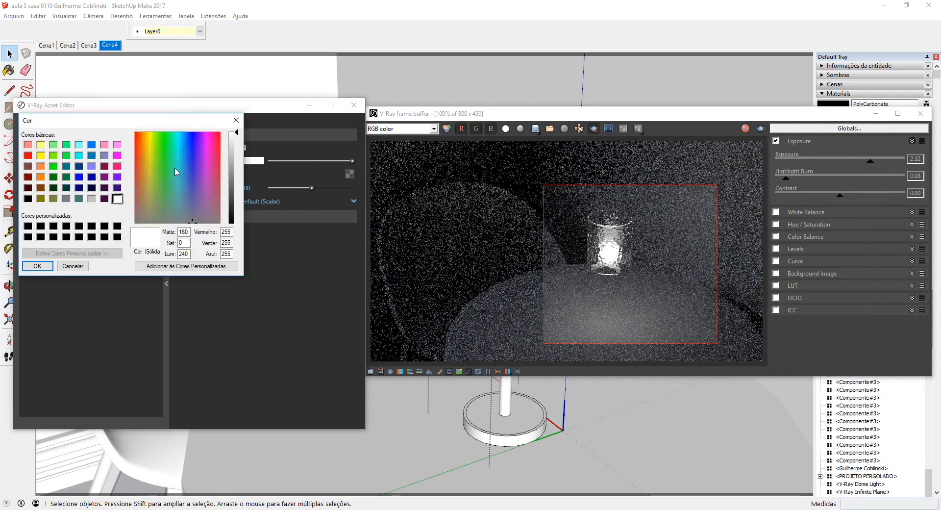
pyautogui.moveTo(147, 156); pyautogui.dragTo(149, 139)
pyautogui.click(235, 134)
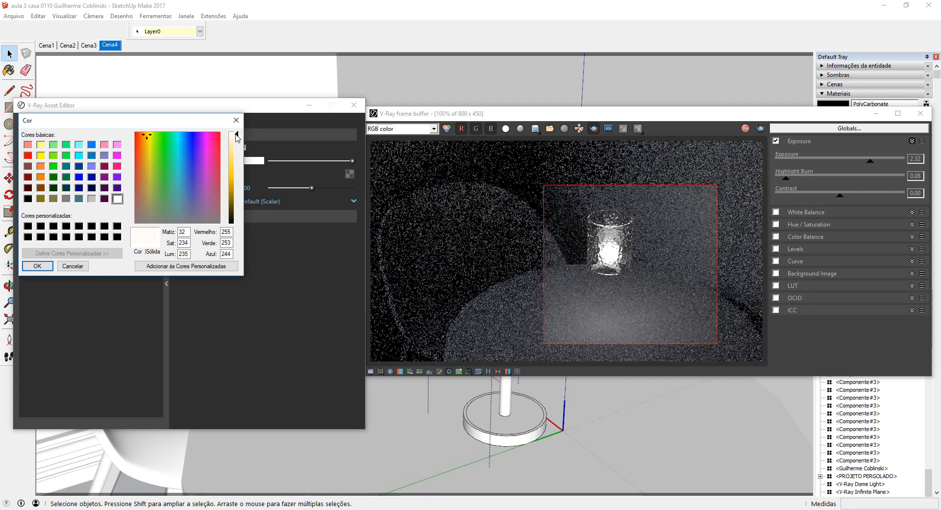
pyautogui.moveTo(238, 135); pyautogui.dragTo(235, 140)
pyautogui.click(39, 266)
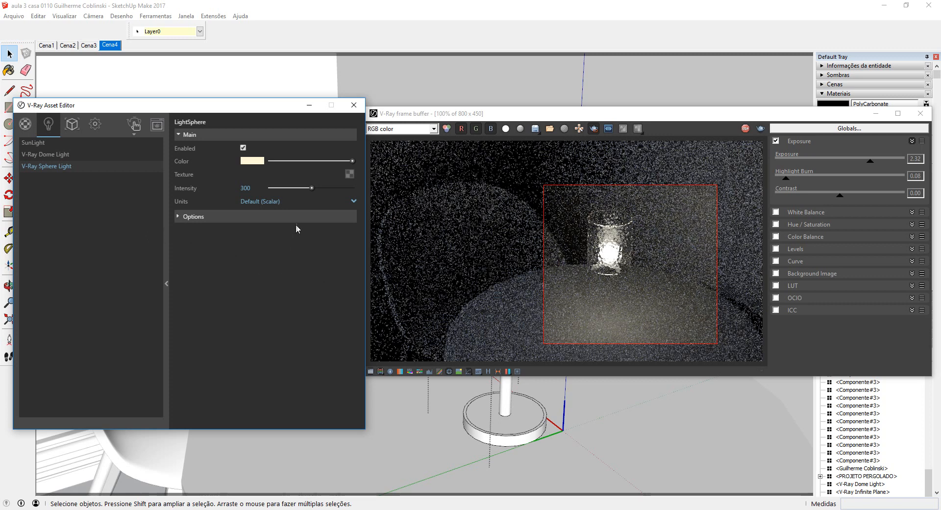
# Step: Set the sphere light's intensity to 600
pyautogui.doubleClick(261, 190)
pyautogui.write('600')
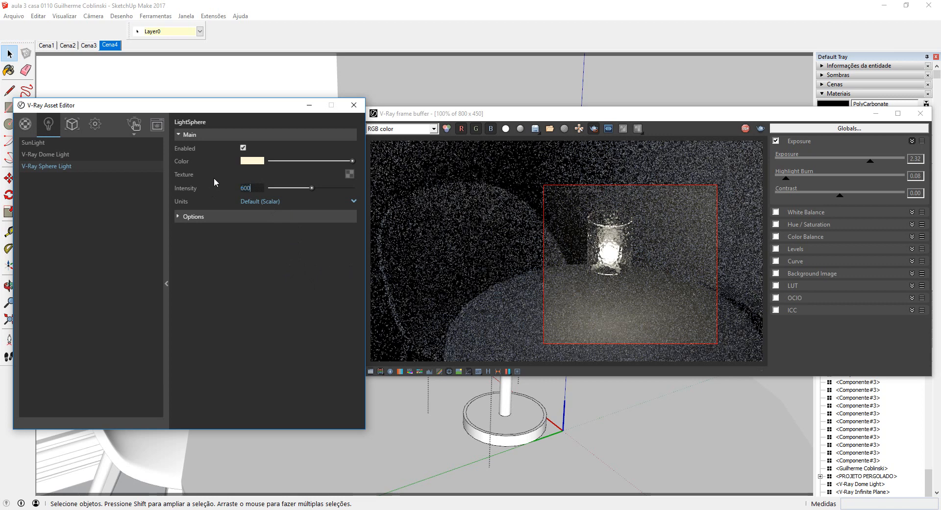
pyautogui.press('Return')
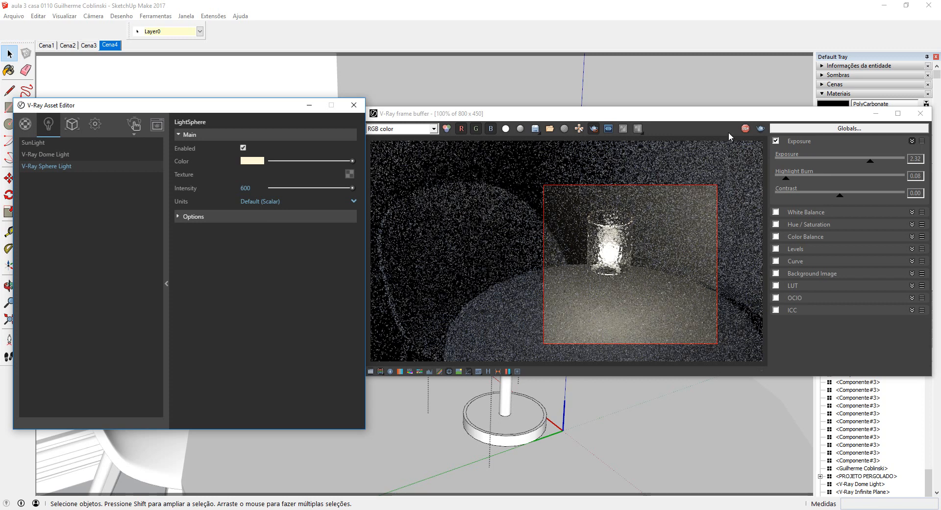
# Step: Stop the render, turn off the render region, and render the Cena4 view interactively
pyautogui.click(745, 129)
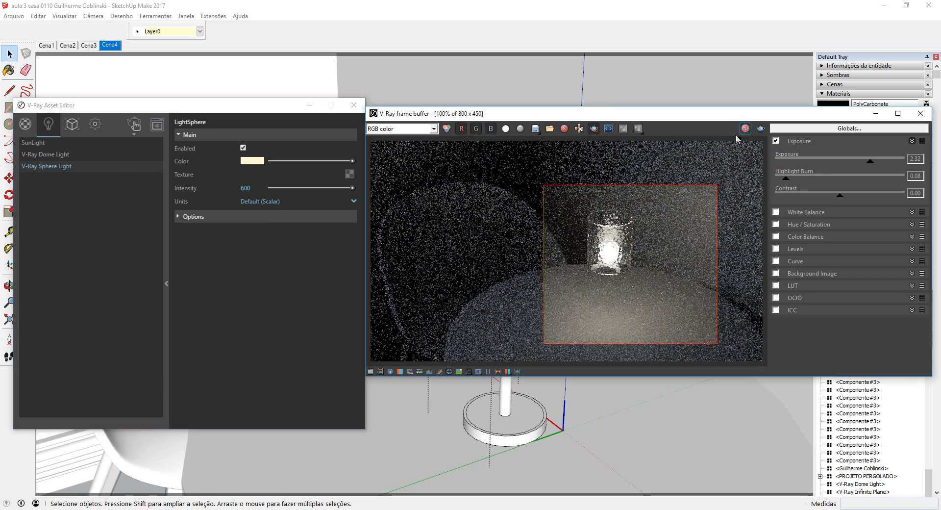
pyautogui.click(593, 129)
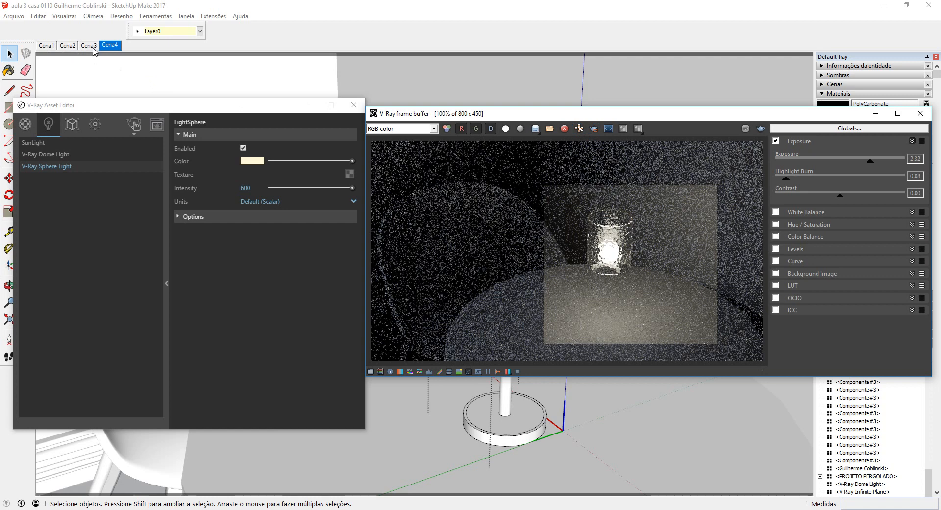
pyautogui.click(110, 46)
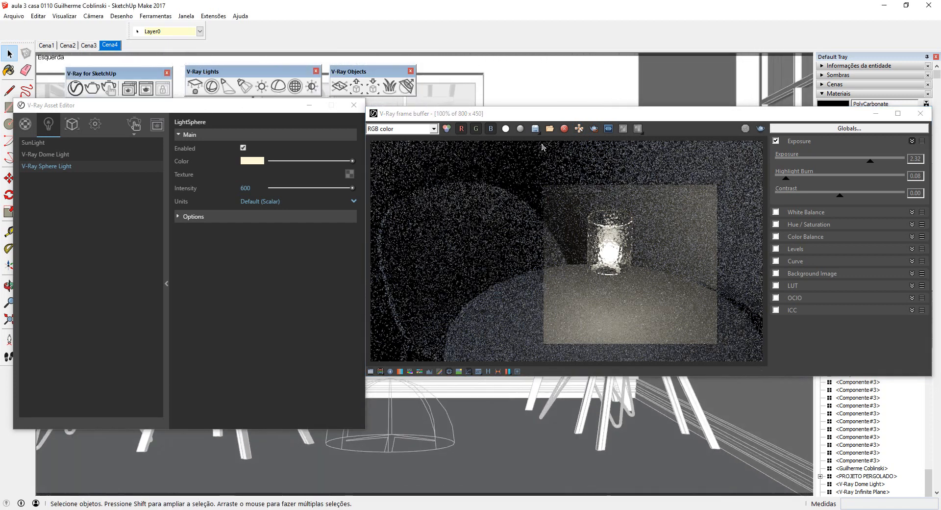
pyautogui.click(135, 126)
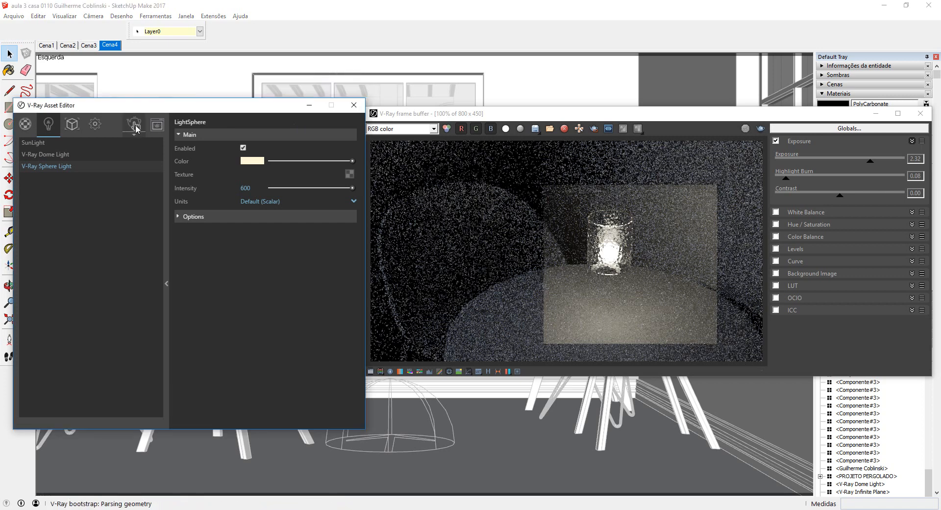
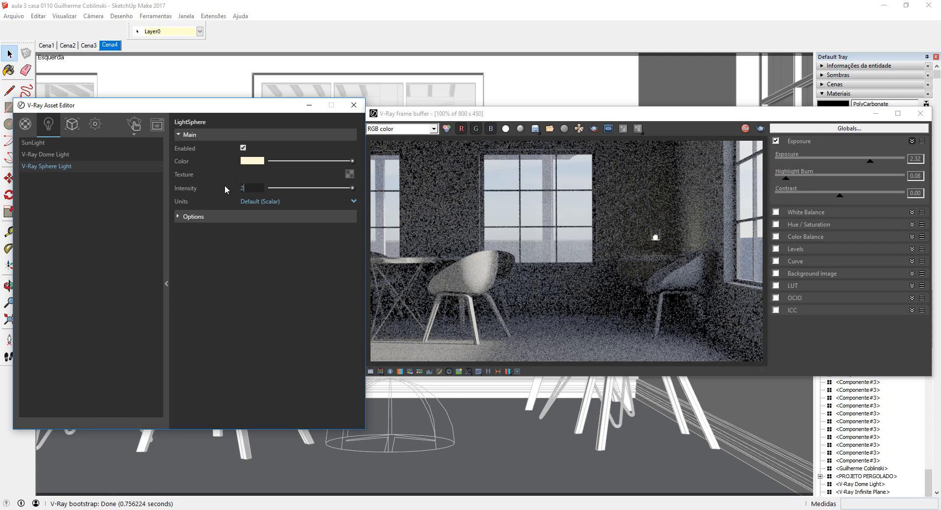
# Step: Set the sphere light's intensity to 1200 and turn the render region back on around the lamp's corner
pyautogui.press('Return')
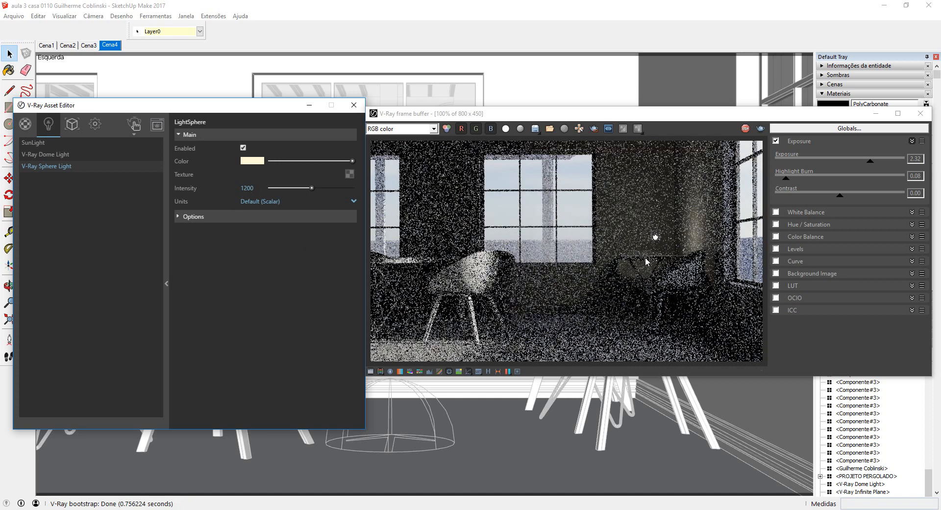
pyautogui.click(594, 128)
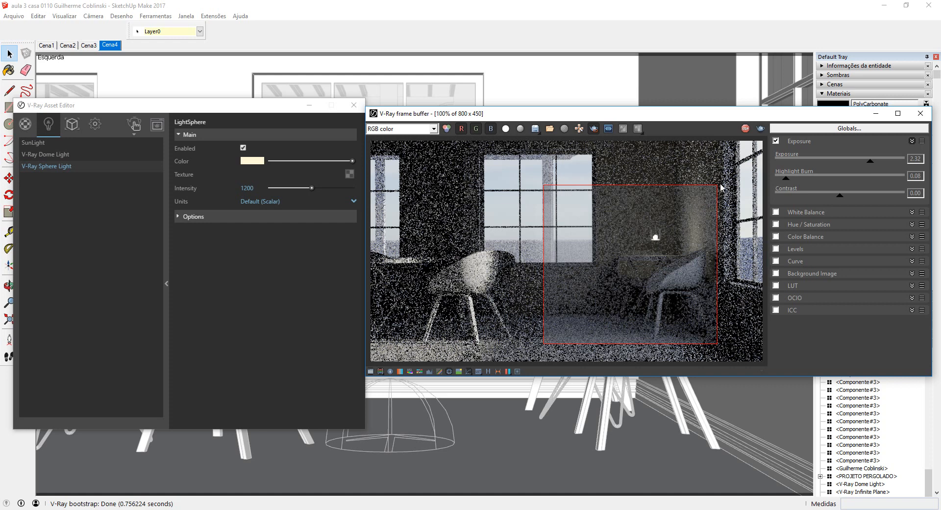
# Step: Stop the render and close the V-Ray frame buffer and progress window
pyautogui.click(745, 128)
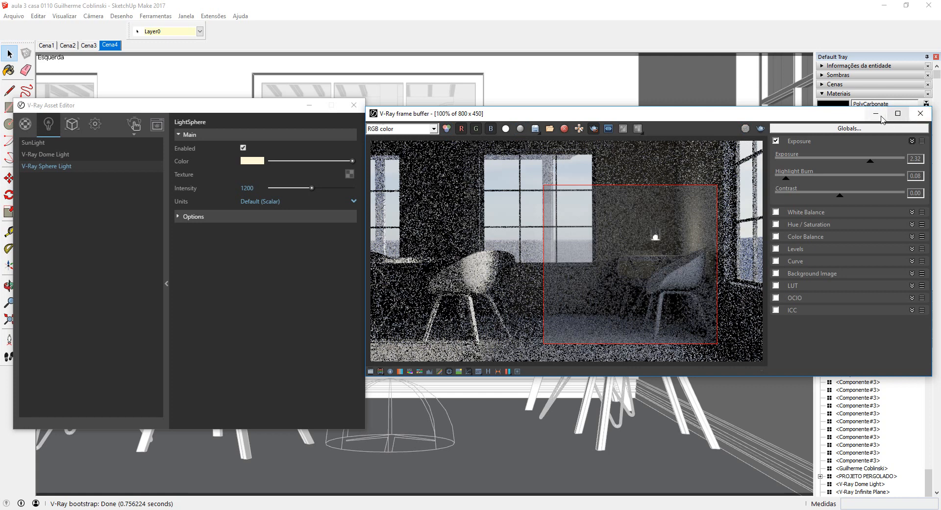
pyautogui.click(921, 115)
pyautogui.click(557, 164)
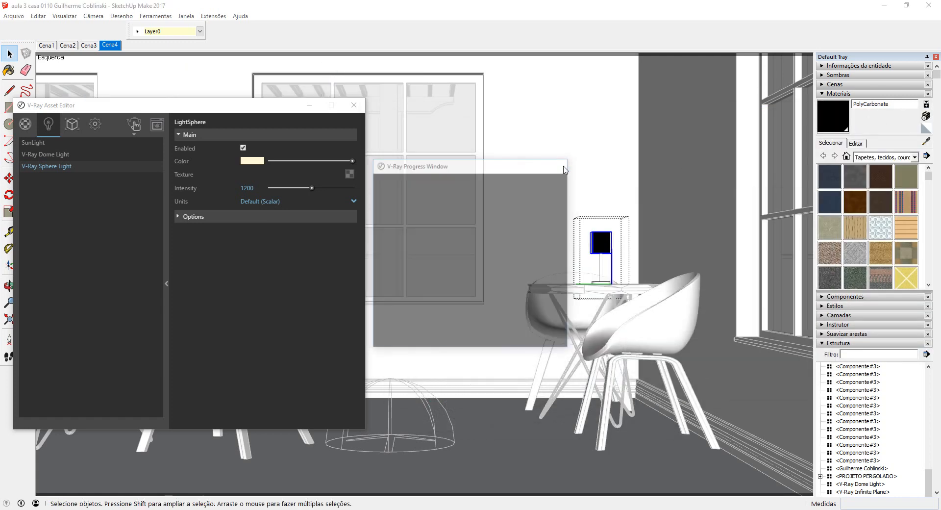
# Step: Bring the table lamp into close view and display the V-Ray materials with the material library expanded
pyautogui.scroll(4, 590, 233)
pyautogui.scroll(5, 571, 249)
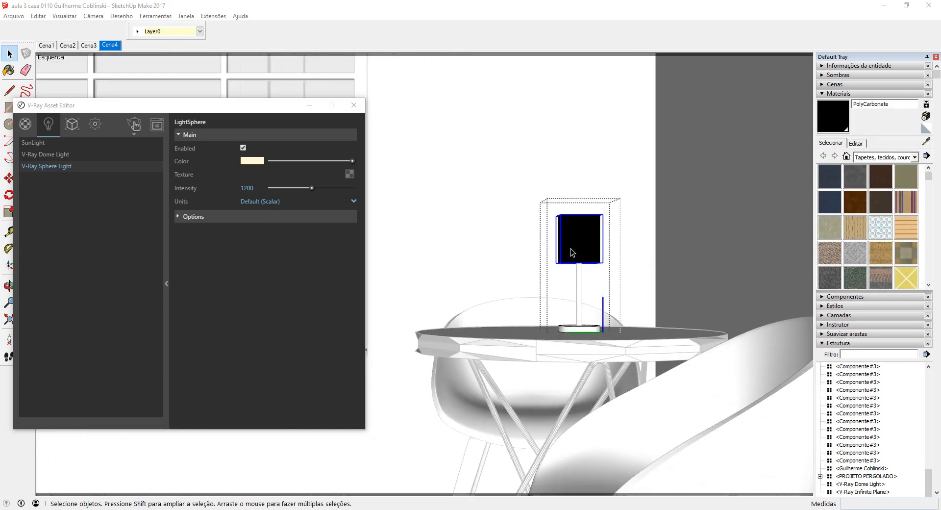
pyautogui.moveTo(571, 252); pyautogui.dragTo(679, 308, button='middle')
pyautogui.scroll(-3, 710, 318)
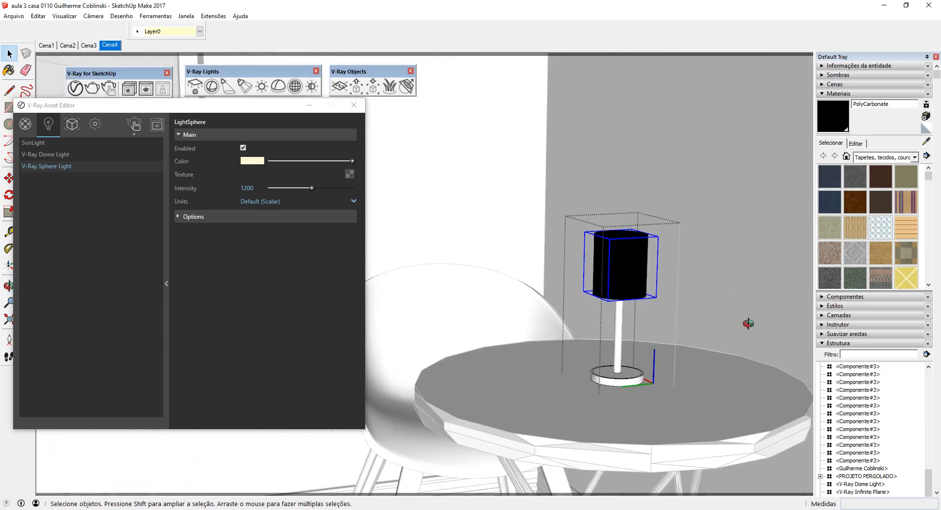
pyautogui.moveTo(745, 326); pyautogui.dragTo(695, 316, button='middle')
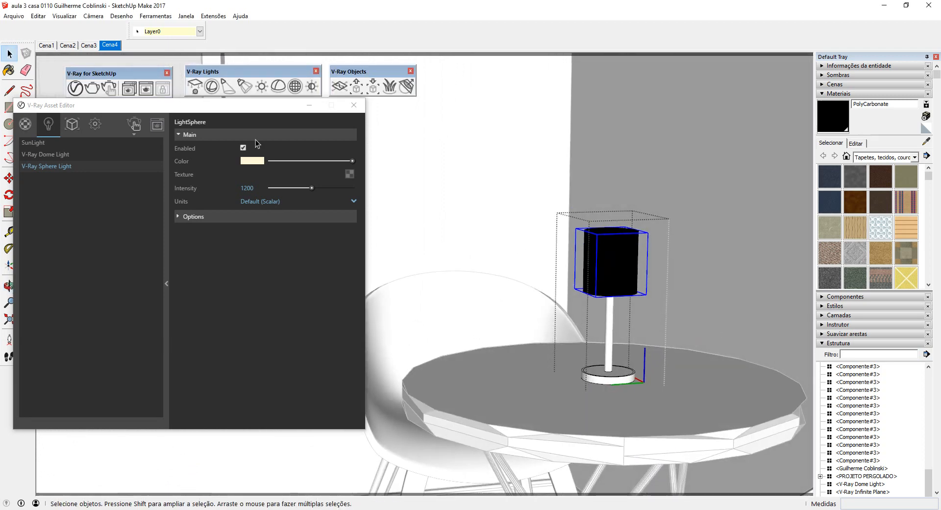
pyautogui.scroll(2, 790, 356)
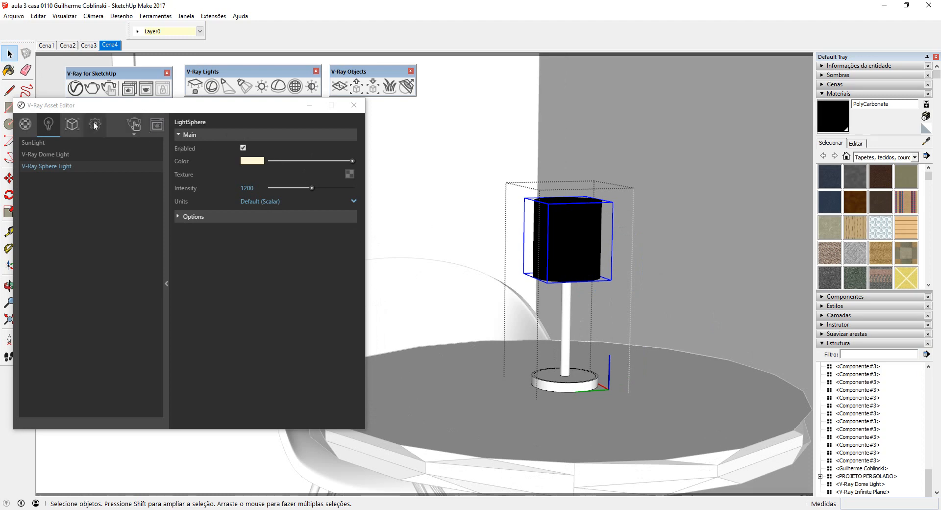
pyautogui.click(25, 123)
pyautogui.moveTo(97, 109); pyautogui.dragTo(436, 100)
pyautogui.click(87, 272)
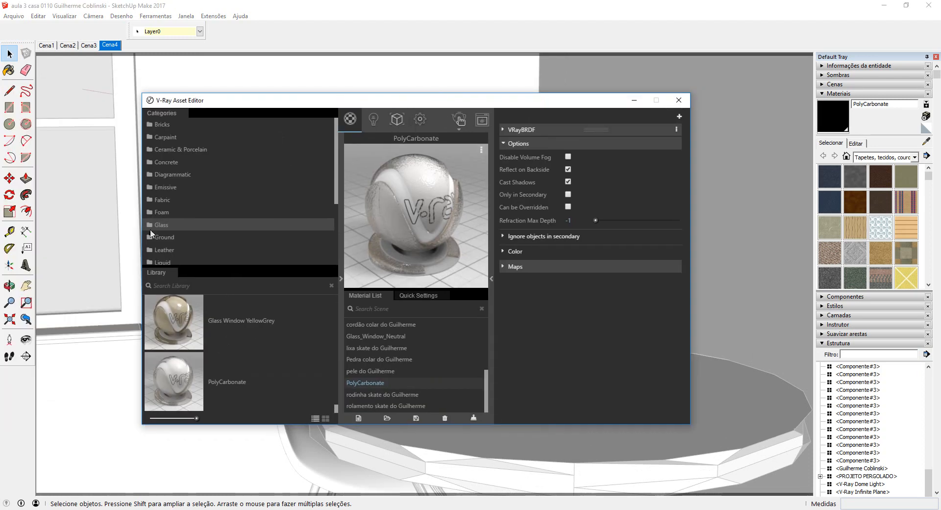
# Step: Add the Glass Tinted Orange material from the Glass library category to the scene's material list
pyautogui.scroll(-2, 188, 236)
pyautogui.scroll(3, 304, 362)
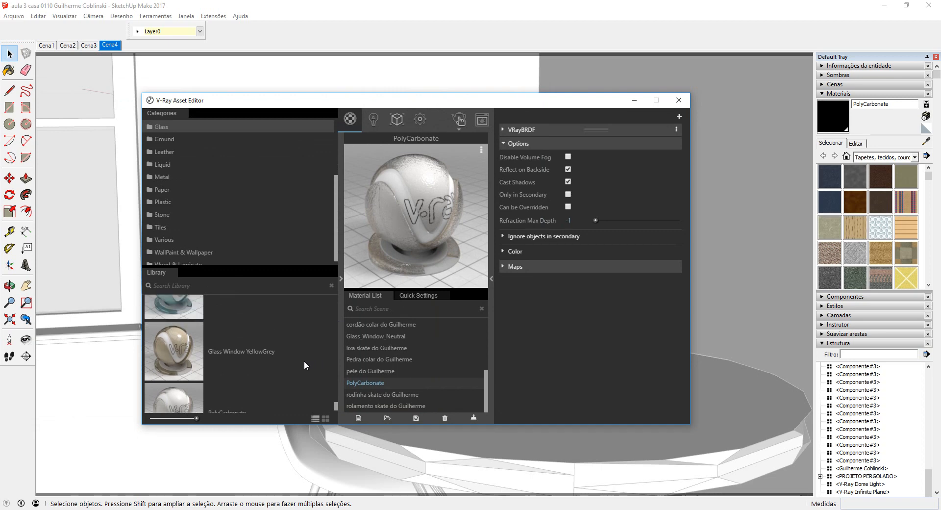
pyautogui.scroll(2, 305, 361)
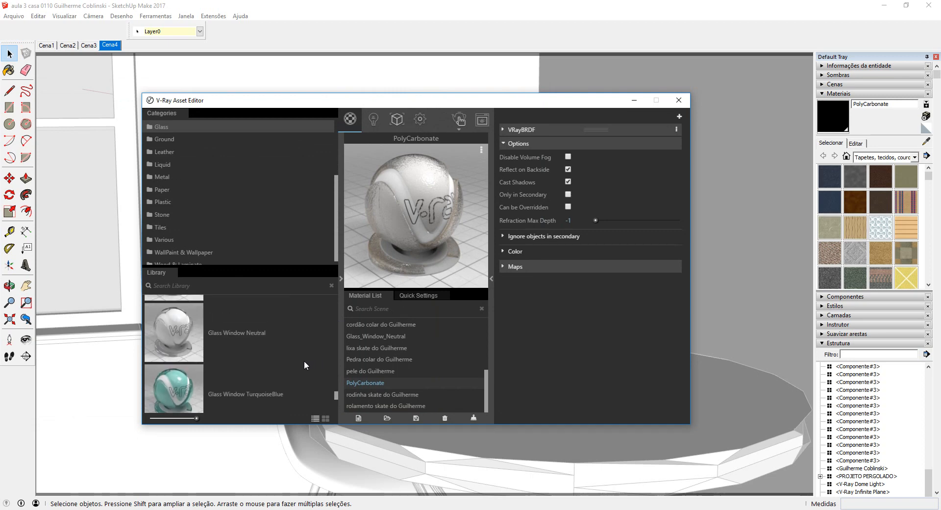
pyautogui.scroll(3, 303, 365)
pyautogui.scroll(1, 304, 363)
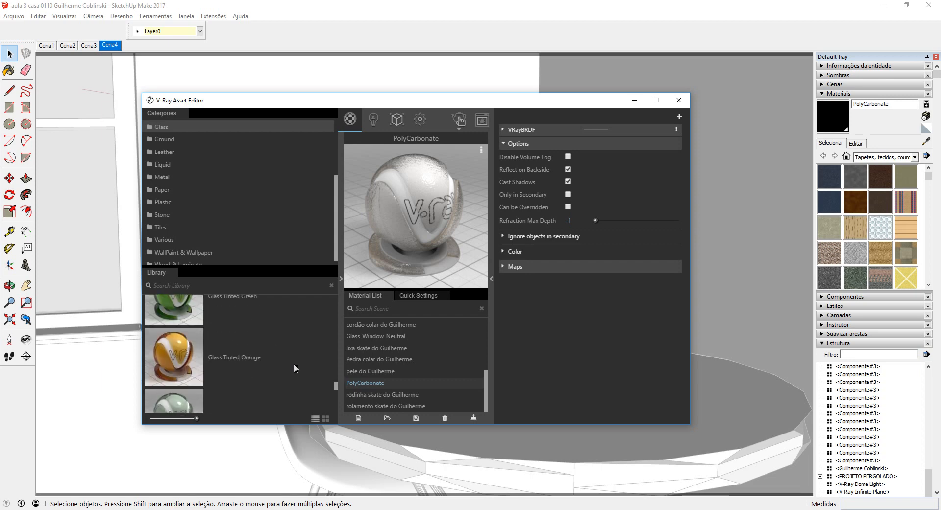
pyautogui.moveTo(193, 356); pyautogui.dragTo(383, 365)
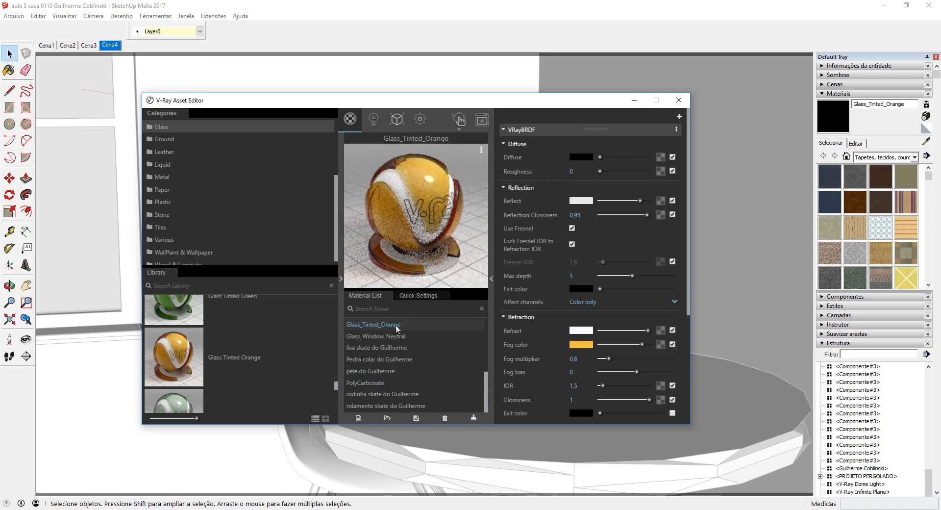
# Step: Apply the Glass_Tinted_Orange material to the selected lampshade group of the table lamp
pyautogui.moveTo(563, 105); pyautogui.dragTo(377, 104)
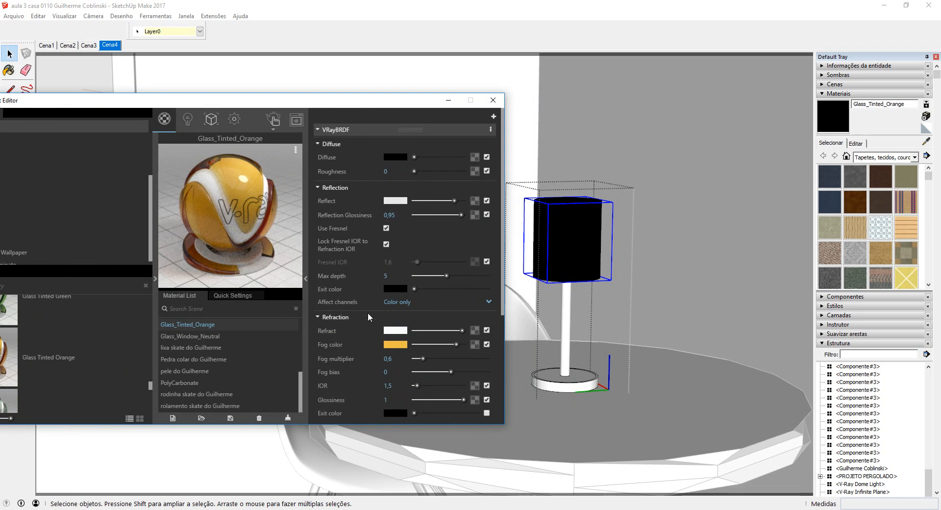
pyautogui.click(577, 240)
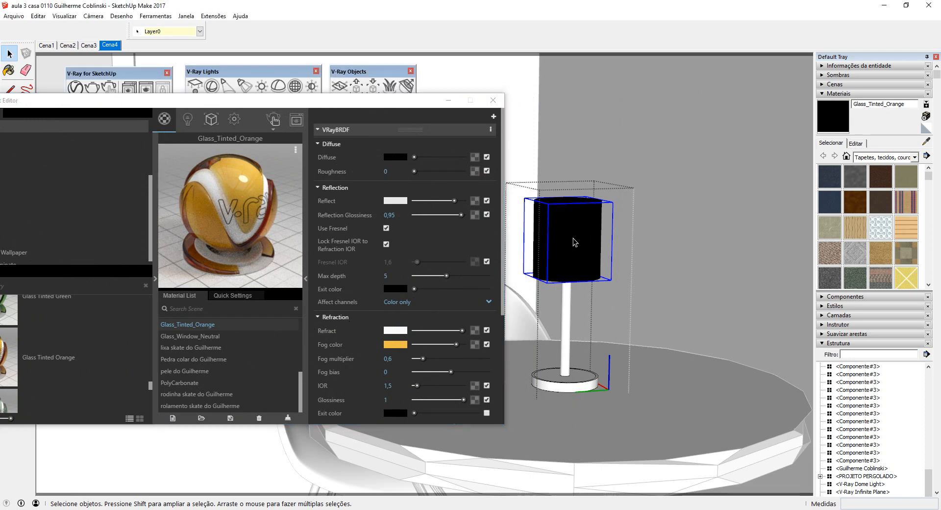
pyautogui.click(207, 329)
pyautogui.rightClick(207, 328)
pyautogui.rightClick(191, 325)
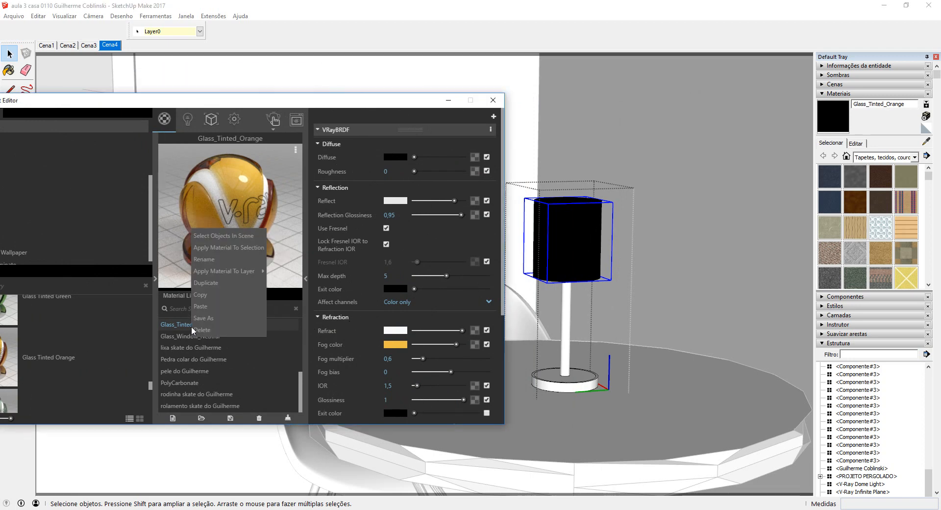
pyautogui.click(242, 249)
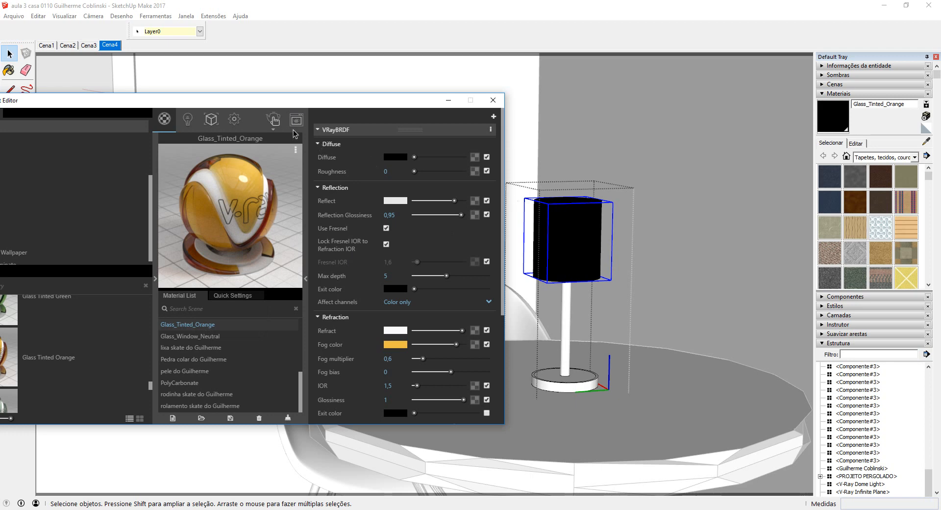
# Step: Run an interactive test render of the tinted-glass lampshade, stop it and close the frame buffer
pyautogui.click(270, 123)
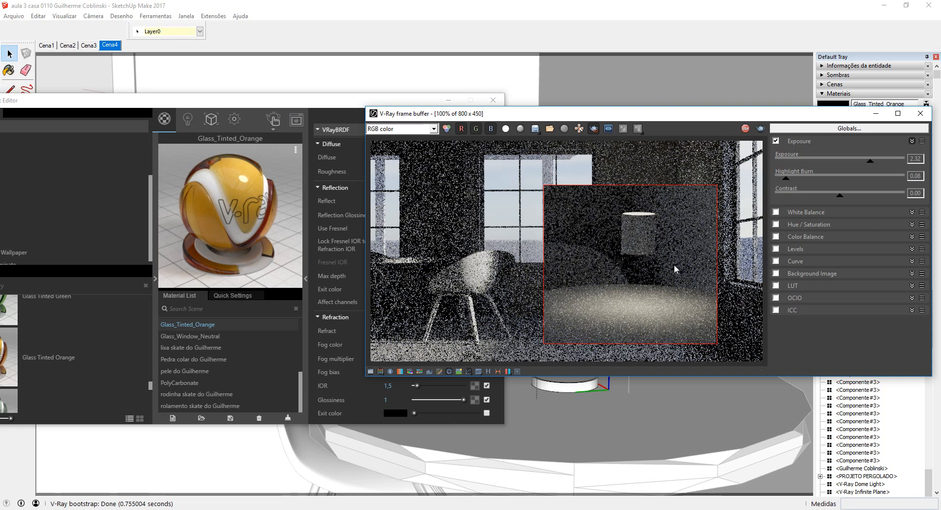
pyautogui.click(745, 132)
pyautogui.click(920, 114)
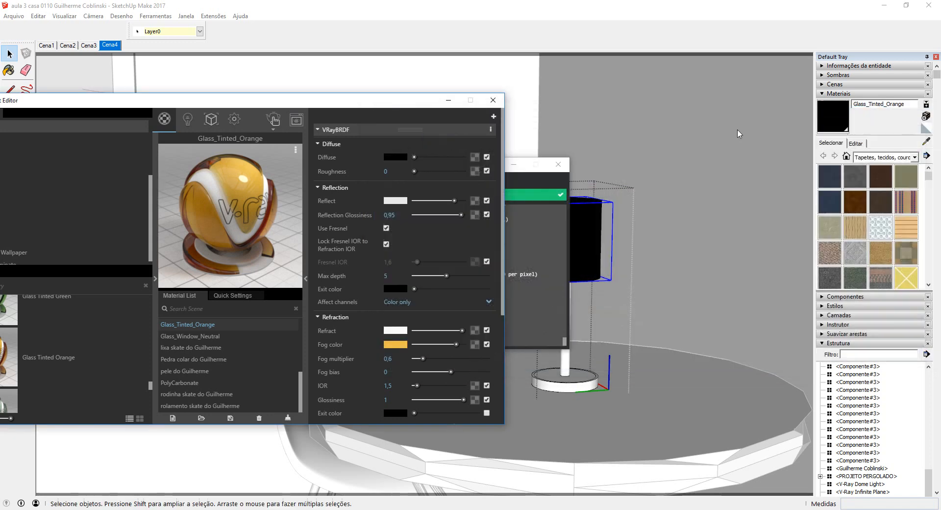
# Step: Deselect the lampshade, return to the Cena4 view and start an interactive render
pyautogui.click(694, 165)
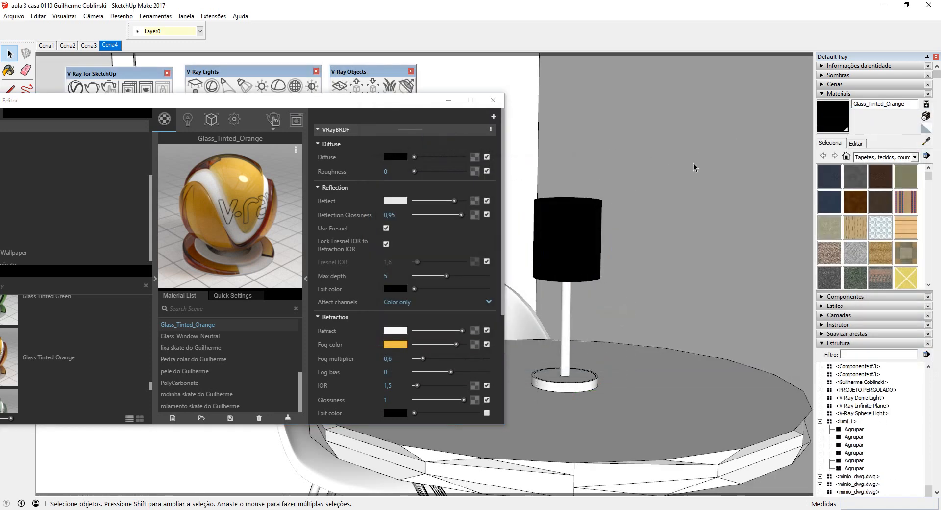
pyautogui.click(110, 45)
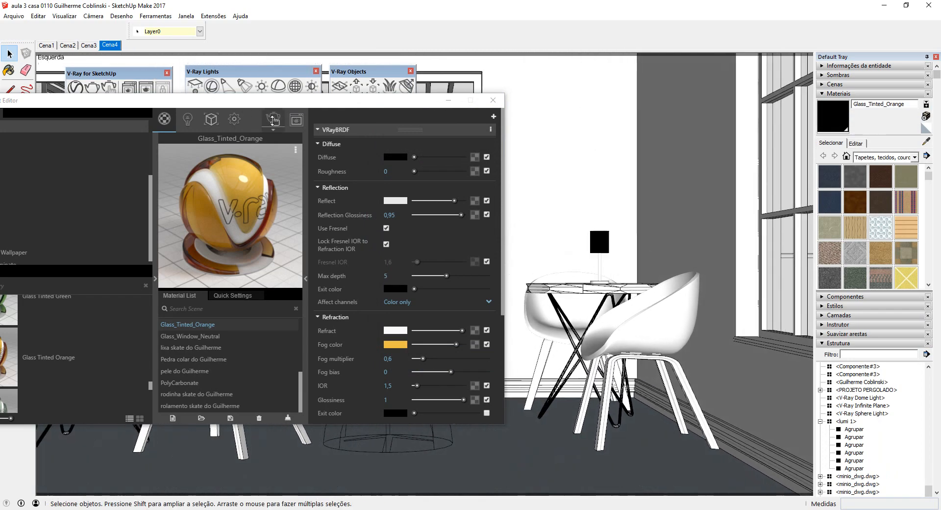
pyautogui.click(274, 122)
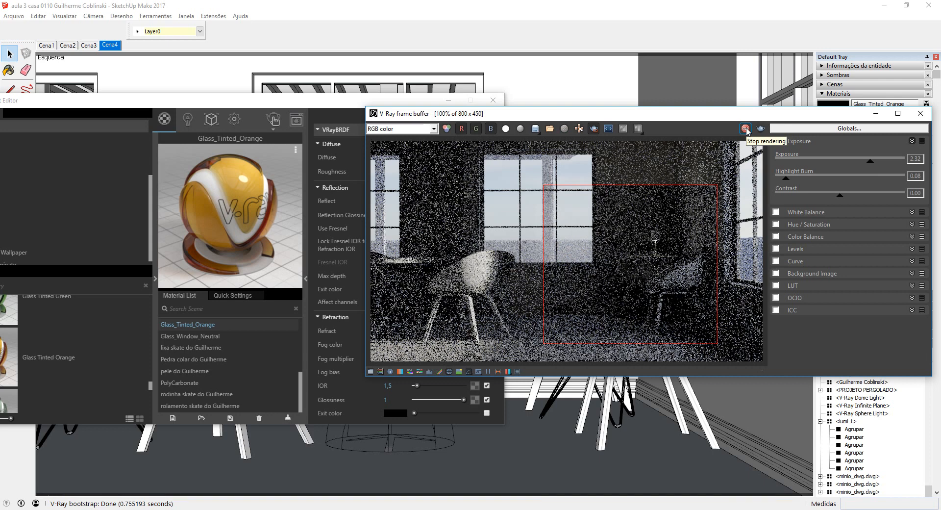
# Step: Examine the tinted glass material's refraction and Options settings, then stop the render and close the frame buffer
pyautogui.click(278, 105)
pyautogui.scroll(-5, 366, 320)
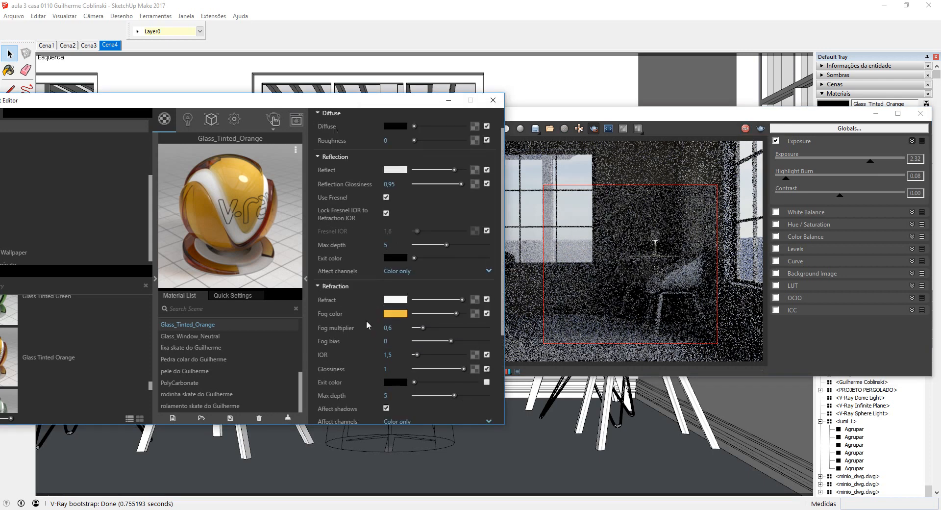
pyautogui.click(351, 401)
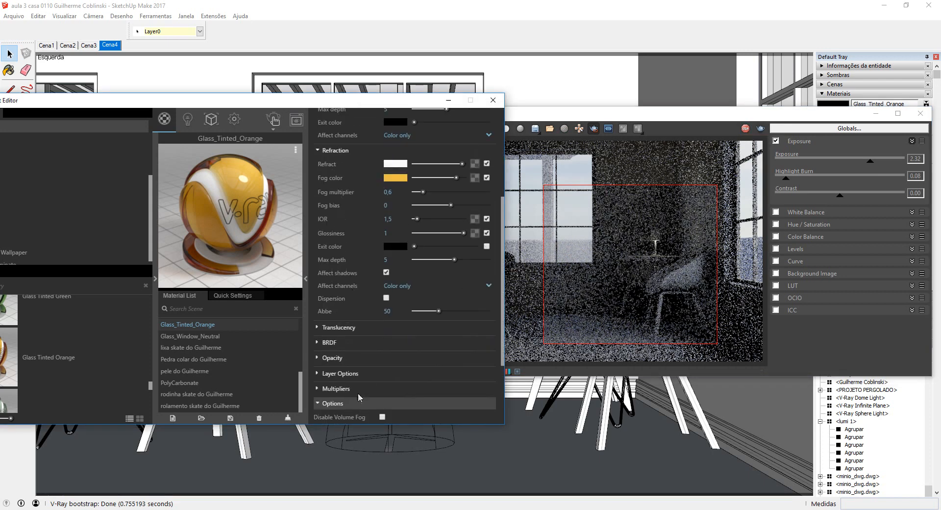
pyautogui.scroll(-3, 363, 390)
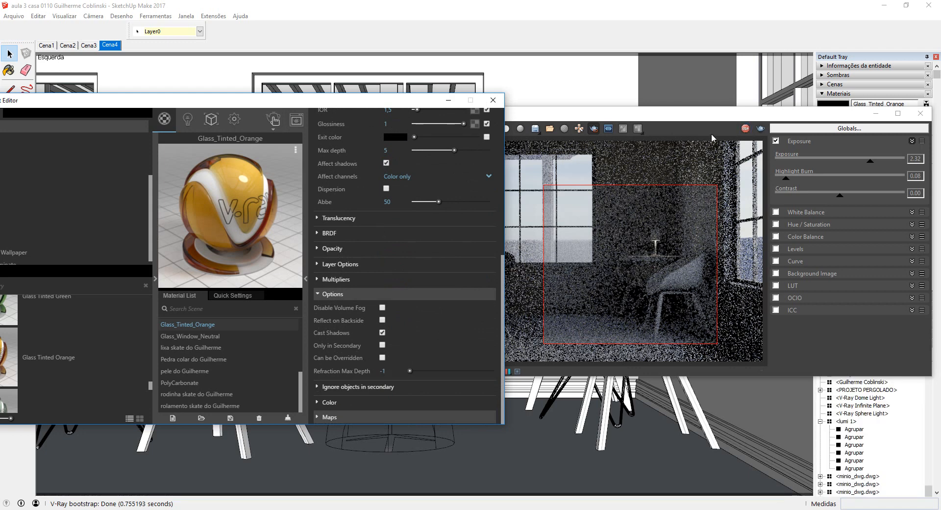
pyautogui.click(745, 130)
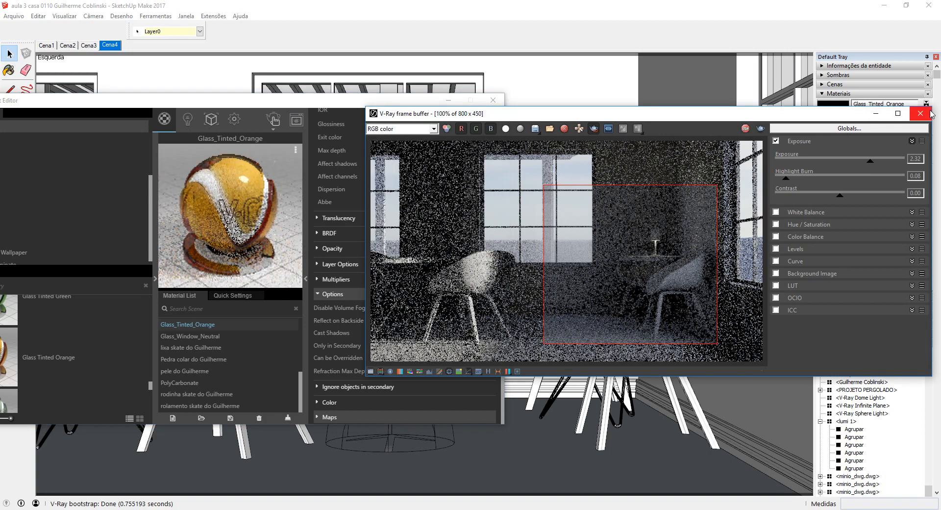
pyautogui.click(921, 114)
# Step: Frame the table lamp closely from the front and start an interactive render of it
pyautogui.scroll(6, 614, 208)
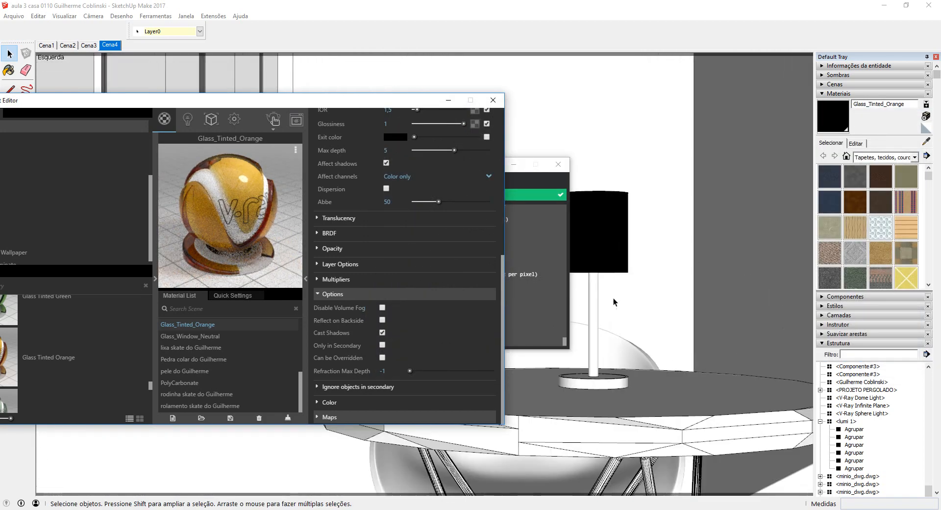
pyautogui.scroll(2, 739, 317)
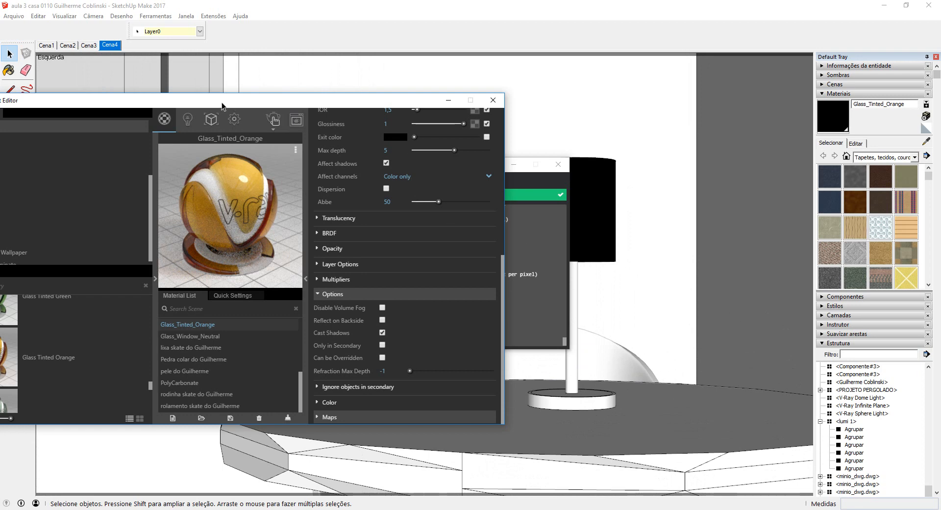
pyautogui.click(272, 119)
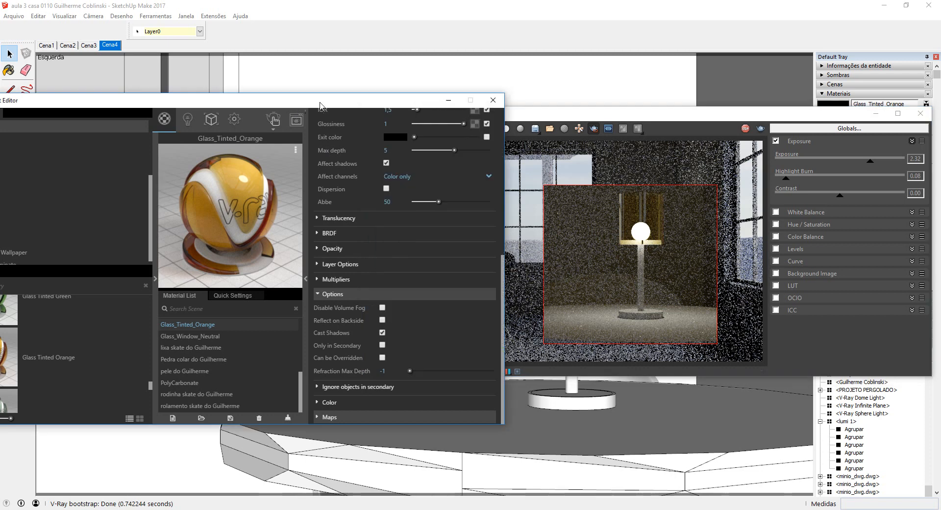
# Step: Raise the tinted glass material's fog multiplier to 3,205 and stop the interactive render
pyautogui.moveTo(319, 104); pyautogui.dragTo(286, 150)
pyautogui.scroll(6, 349, 242)
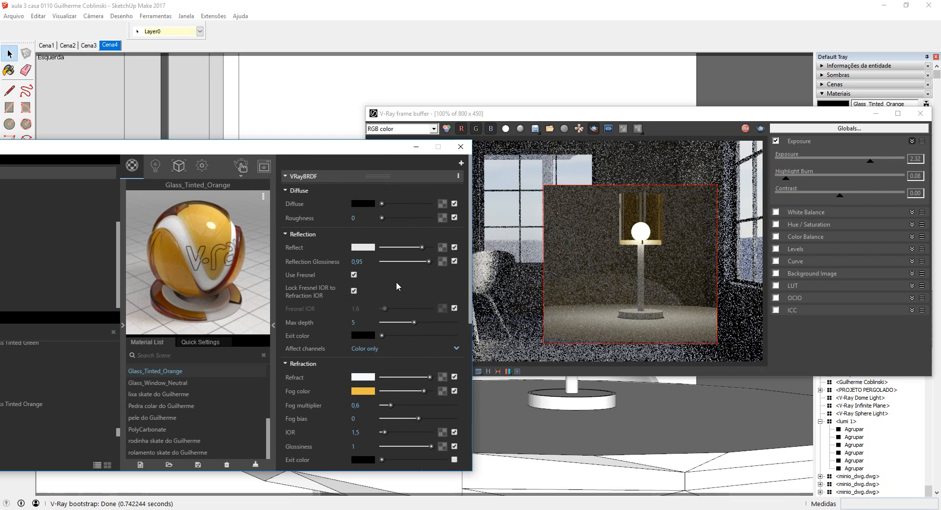
pyautogui.scroll(-2, 396, 281)
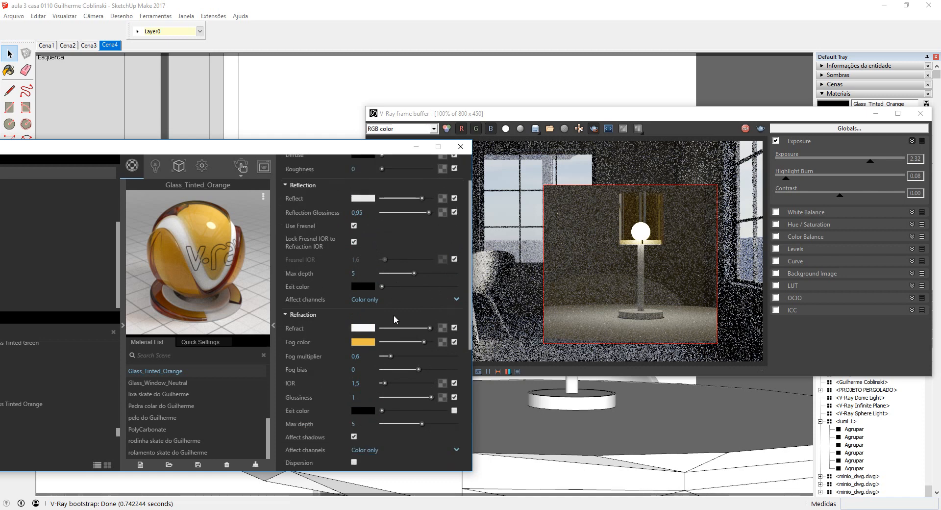
pyautogui.scroll(-2, 393, 316)
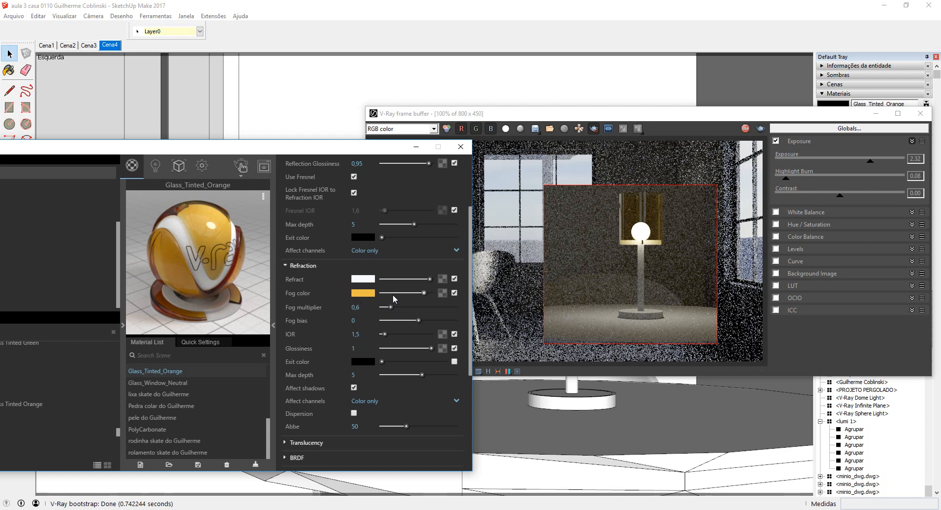
pyautogui.moveTo(391, 307); pyautogui.dragTo(395, 306)
pyautogui.moveTo(413, 307); pyautogui.dragTo(430, 307)
pyautogui.click(748, 131)
pyautogui.click(746, 130)
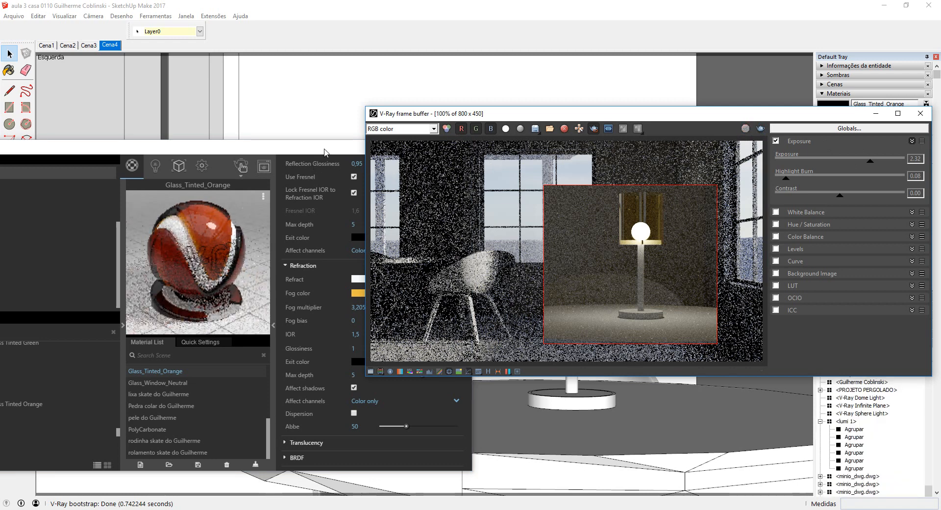
# Step: Reduce the material's Refract color to a light grey and set its fog color to pale cream (RGB 251, 240, 210)
pyautogui.click(323, 149)
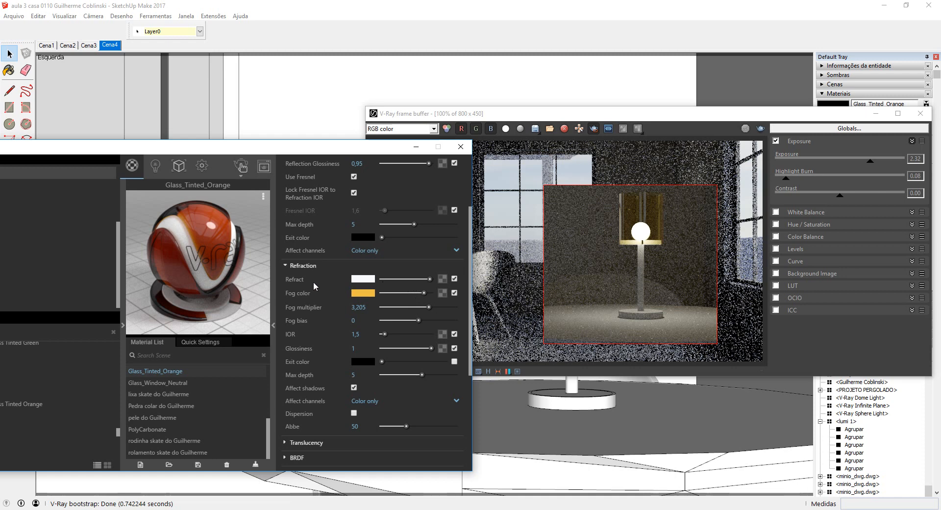
pyautogui.click(408, 278)
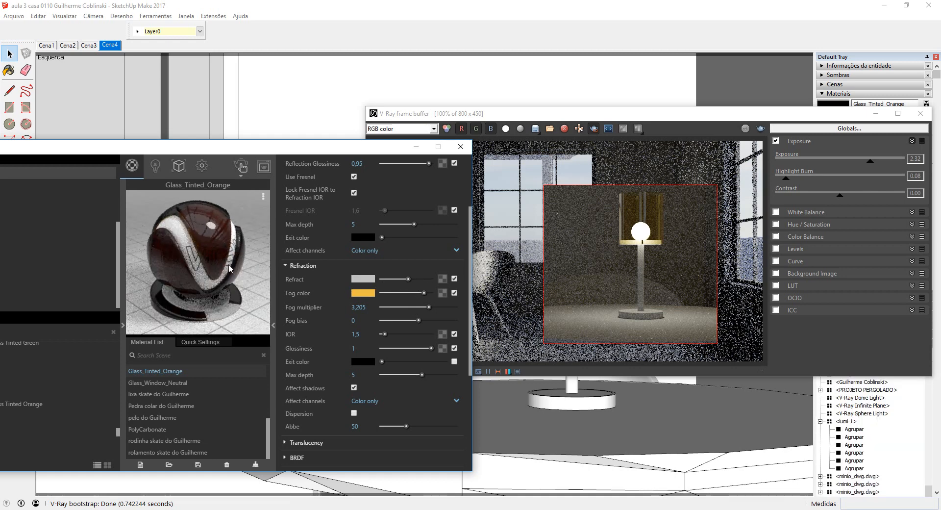
pyautogui.click(420, 278)
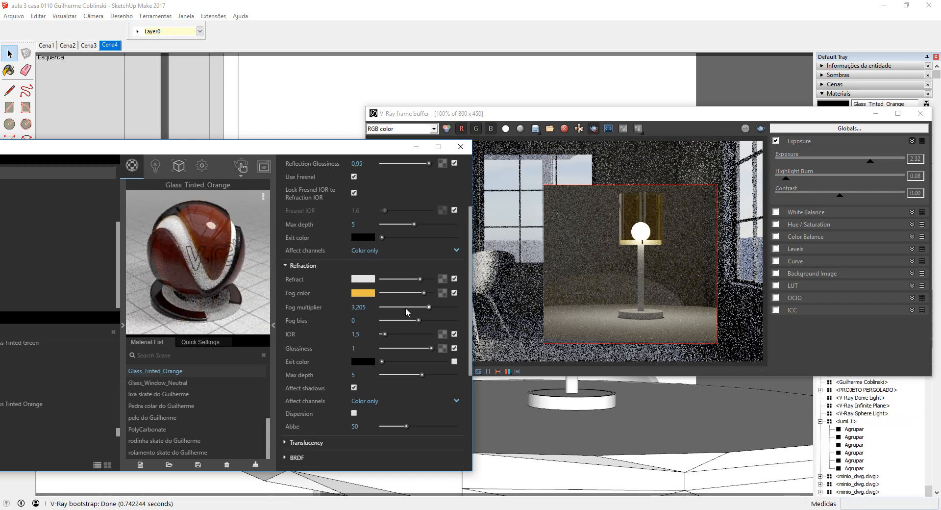
pyautogui.click(362, 293)
pyautogui.moveTo(221, 210); pyautogui.dragTo(223, 183)
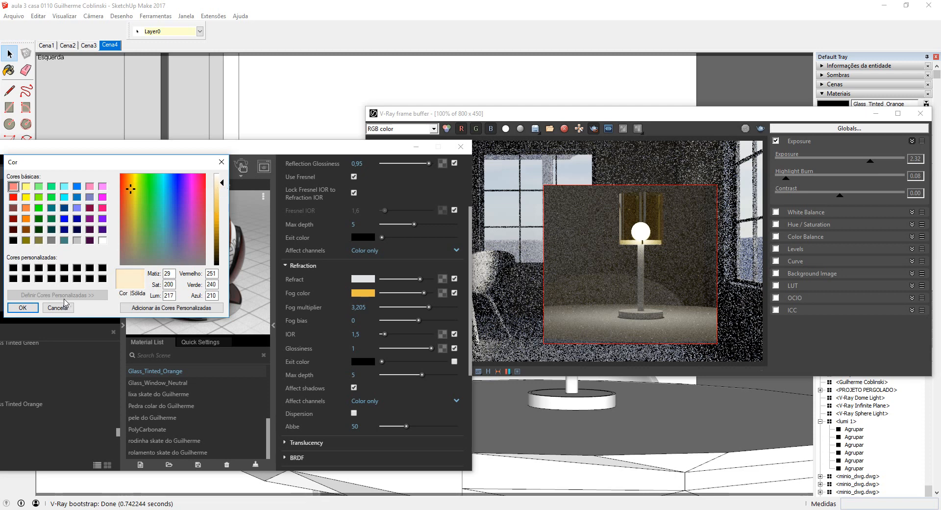
pyautogui.click(28, 310)
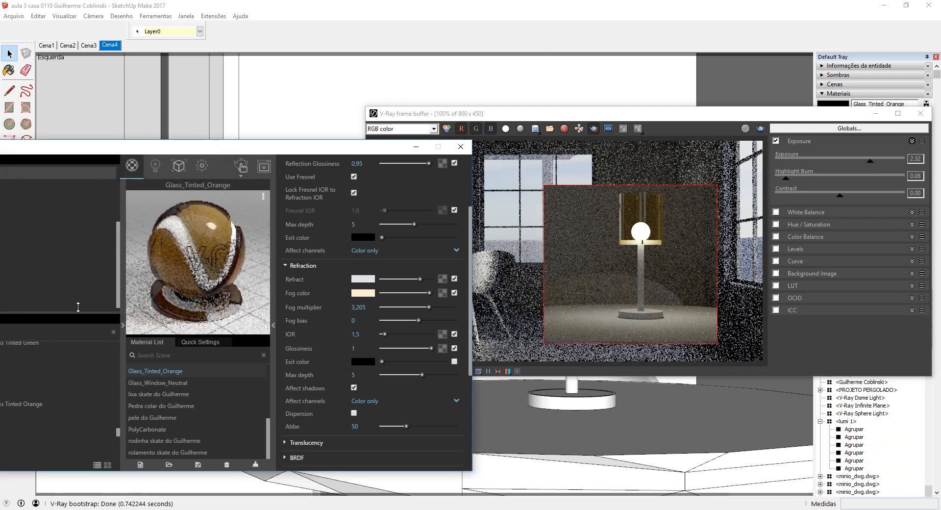
# Step: Set the fog multiplier to 0,745 and slightly darken the fog and Refract colors
pyautogui.click(398, 307)
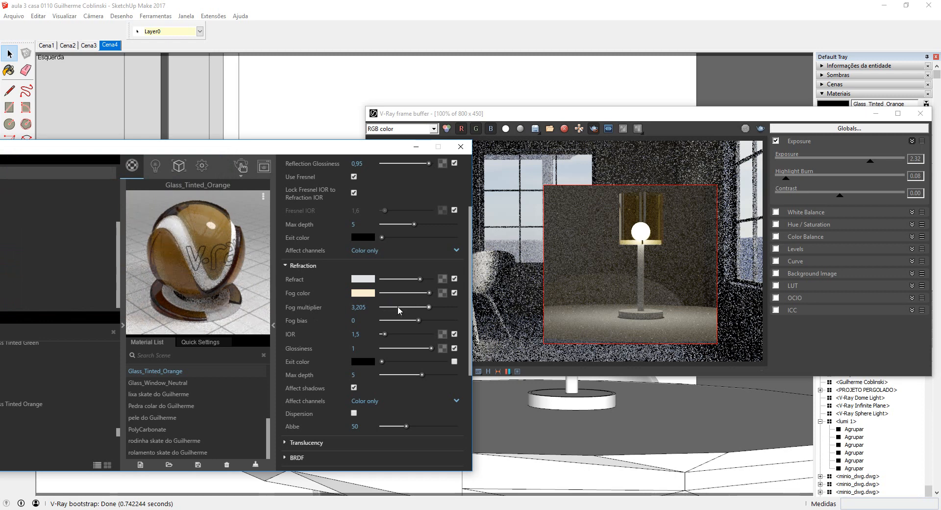
pyautogui.moveTo(398, 306); pyautogui.dragTo(393, 304)
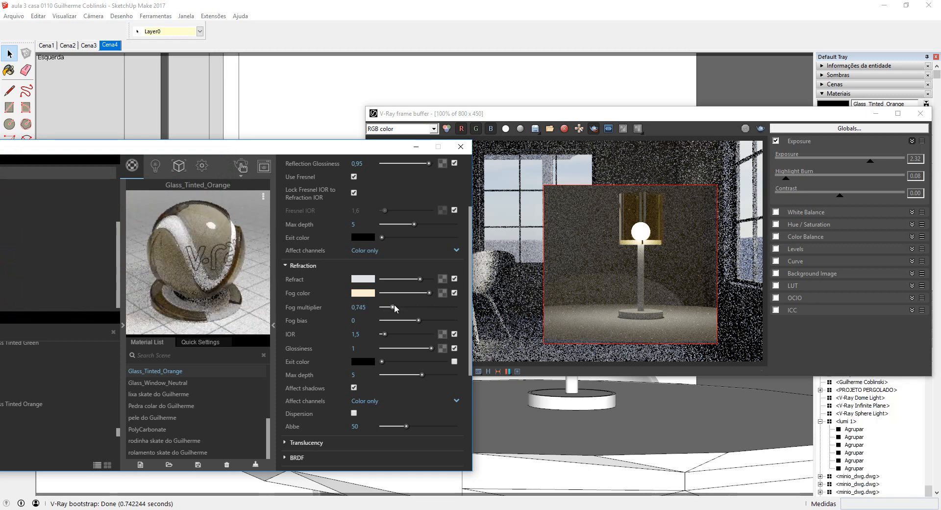
pyautogui.moveTo(419, 293)
pyautogui.mouseDown()
pyautogui.moveTo(401, 293)
pyautogui.moveTo(416, 279)
pyautogui.mouseUp()
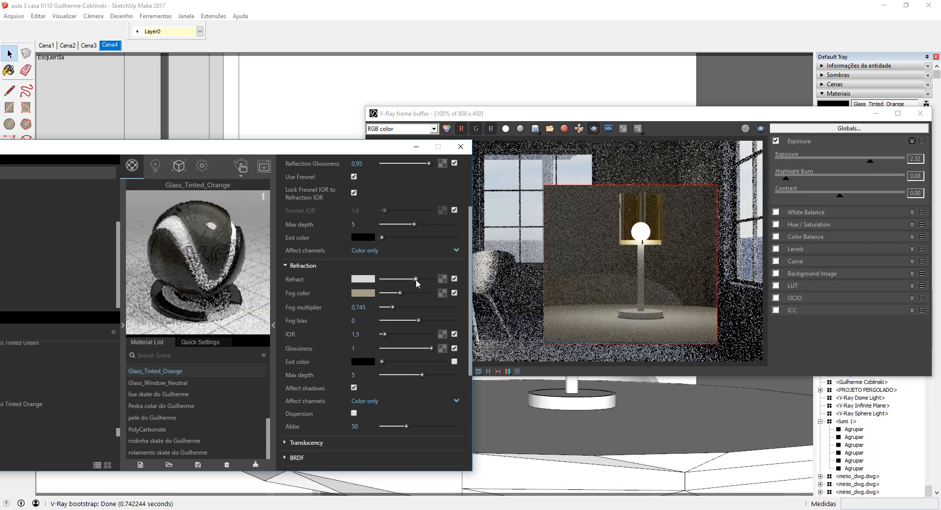
# Step: Darken the material's Reflect color to a light grey and set the reflection glossiness to 0,45
pyautogui.scroll(4, 414, 278)
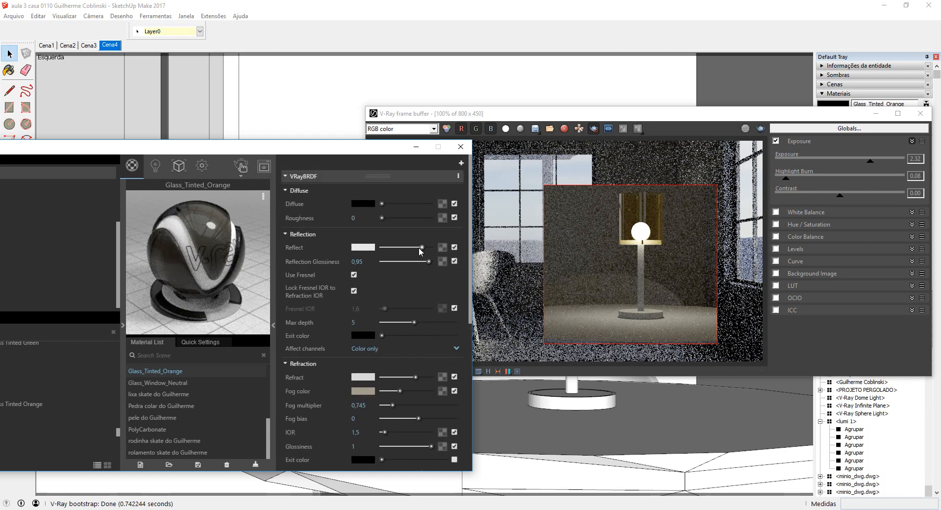
pyautogui.moveTo(416, 246)
pyautogui.mouseDown()
pyautogui.moveTo(394, 247)
pyautogui.moveTo(408, 247)
pyautogui.mouseUp()
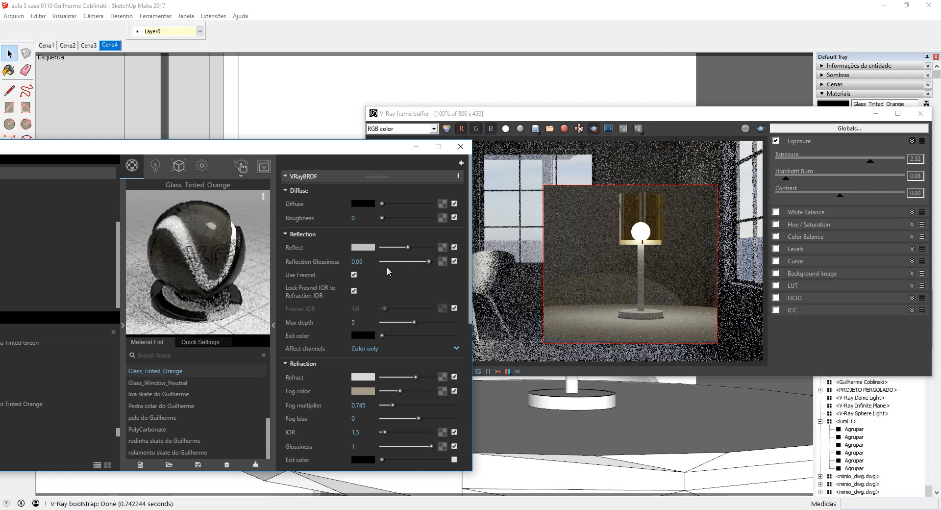
pyautogui.moveTo(429, 261); pyautogui.dragTo(404, 261)
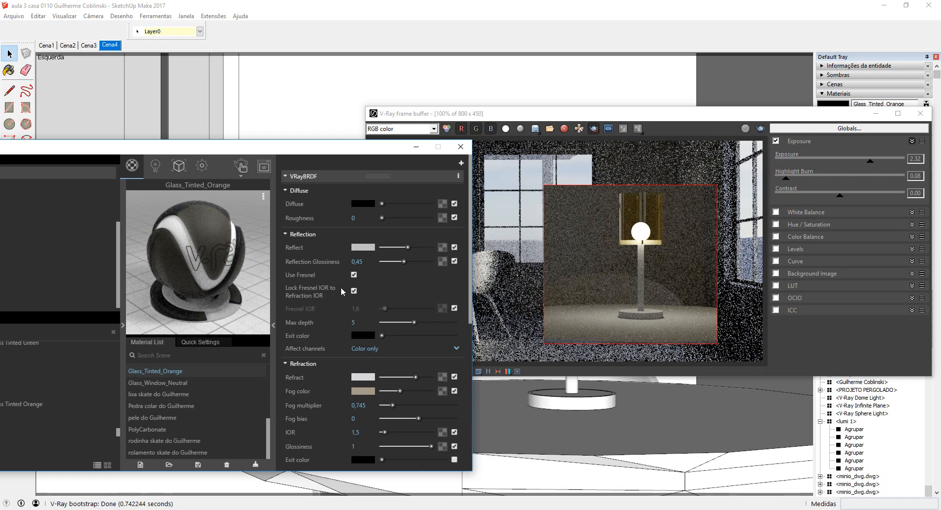
# Step: Retune the material's refraction with a bright cream fog color, a fog multiplier of 2,307 and a mid-grey Refract color
pyautogui.scroll(-2, 340, 294)
pyautogui.moveTo(404, 342); pyautogui.dragTo(423, 340)
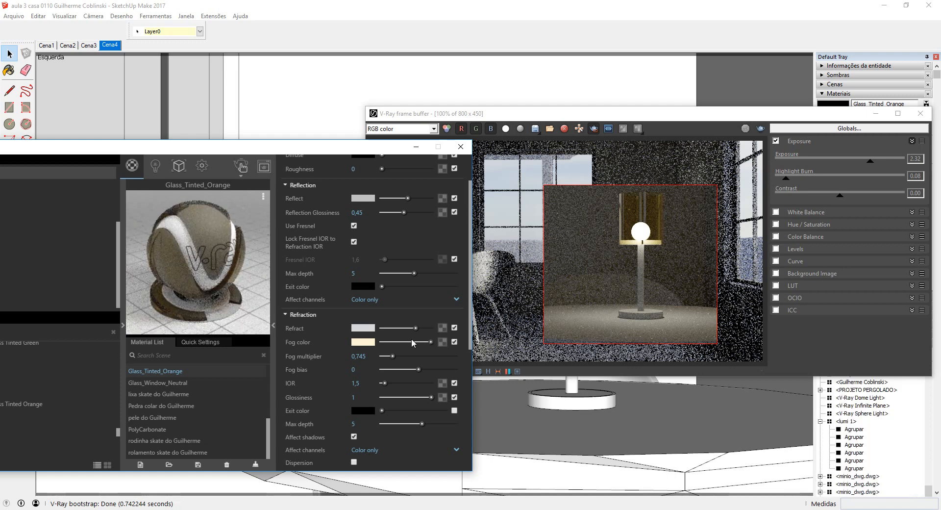
pyautogui.click(405, 353)
pyautogui.click(416, 354)
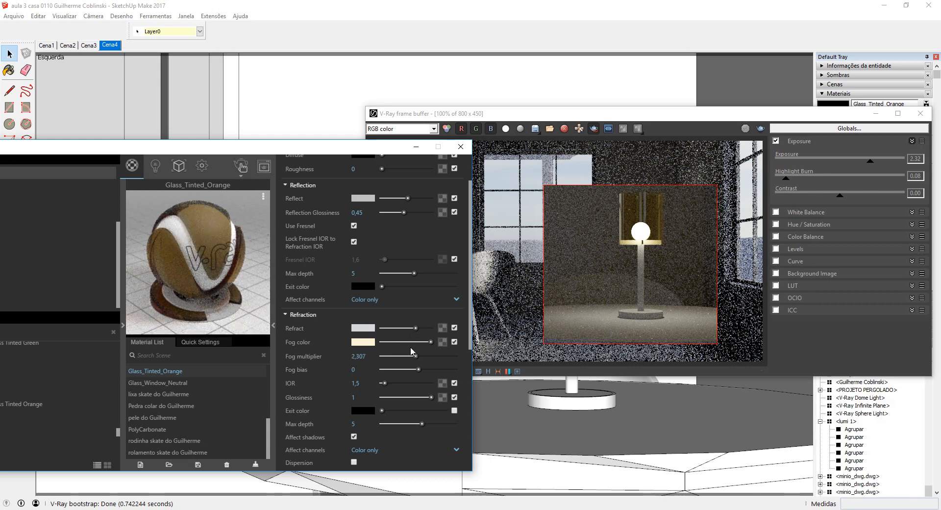
pyautogui.click(401, 328)
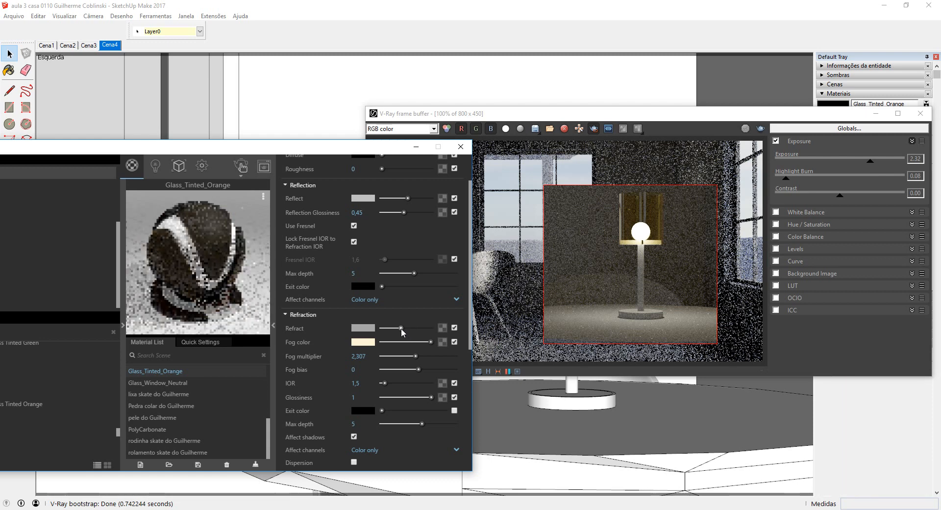
pyautogui.moveTo(401, 328); pyautogui.dragTo(407, 328)
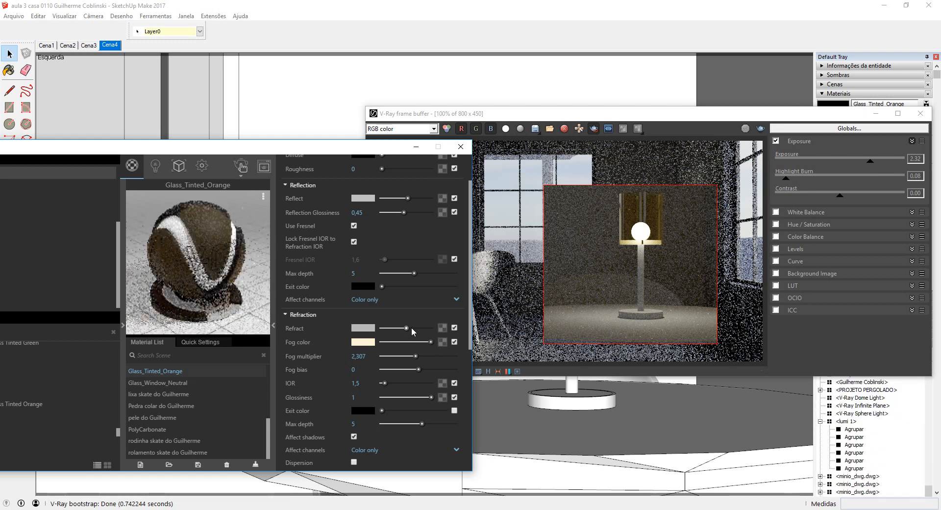
# Step: Start an interactive render and darken the Glass_Tinted_Orange material's Refract color to a mid-grey
pyautogui.click(241, 167)
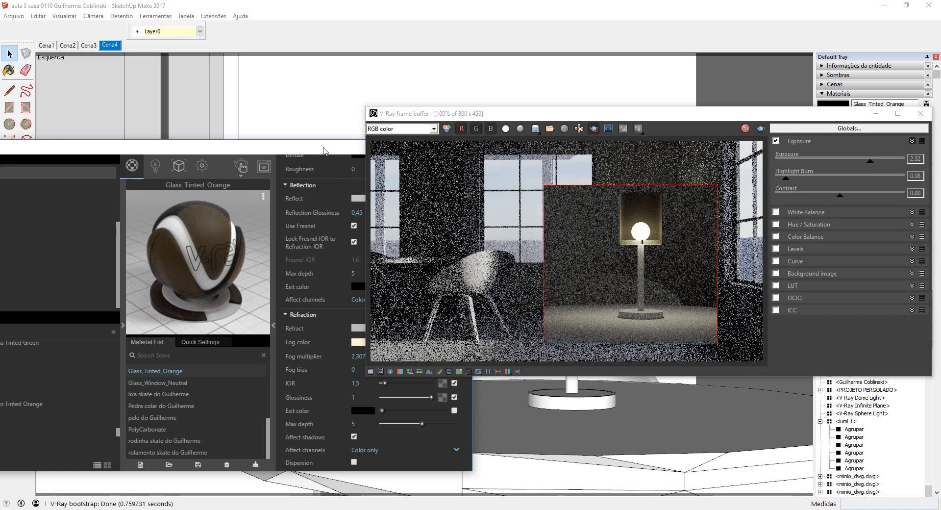
pyautogui.moveTo(326, 156); pyautogui.dragTo(219, 128)
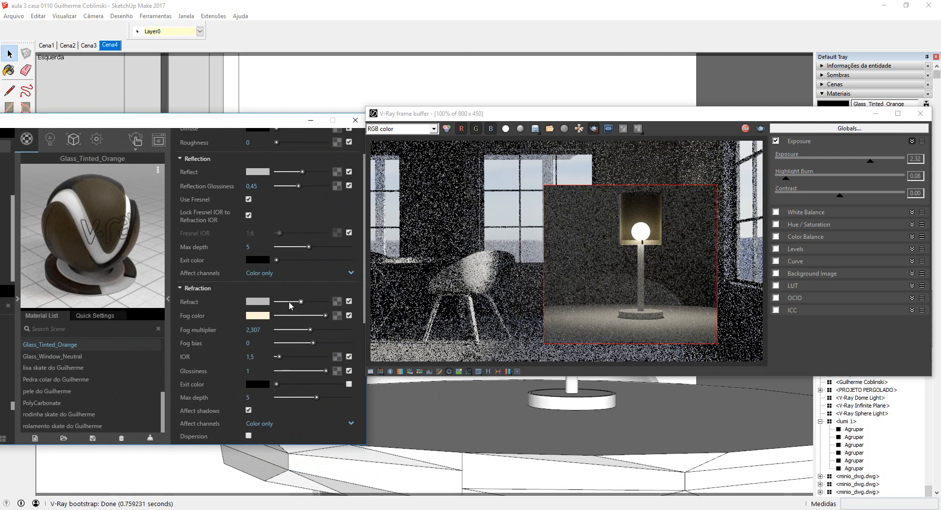
pyautogui.moveTo(289, 301); pyautogui.dragTo(287, 301)
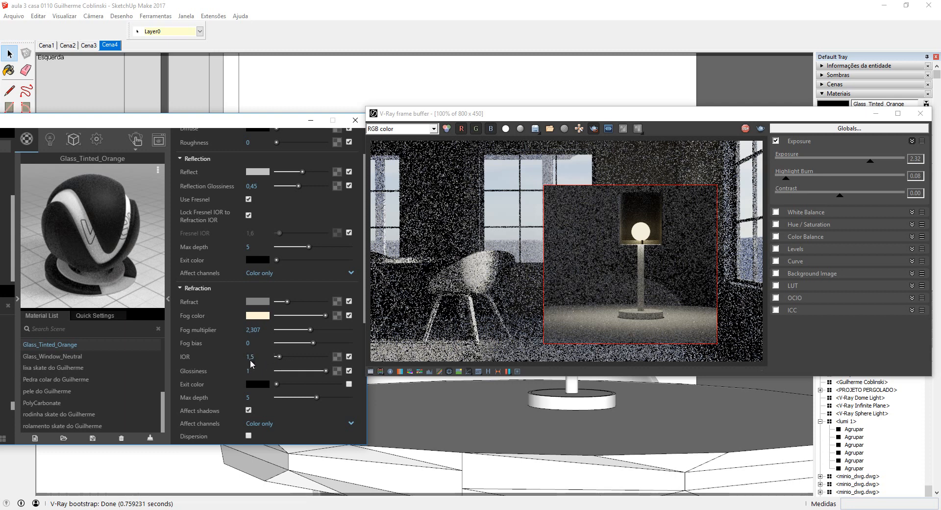
# Step: Try a refraction IOR of 18,34 on the glass material, and return it to 1,5
pyautogui.click(312, 357)
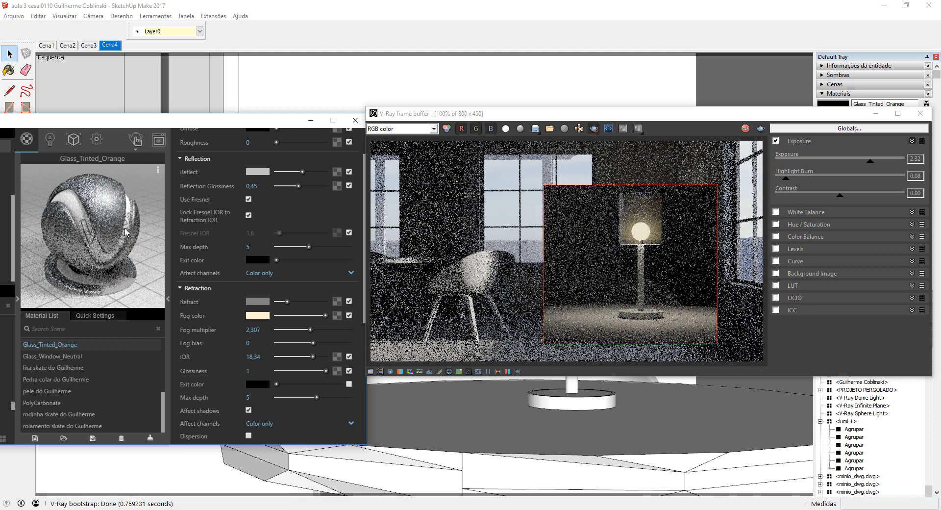
pyautogui.doubleClick(266, 354)
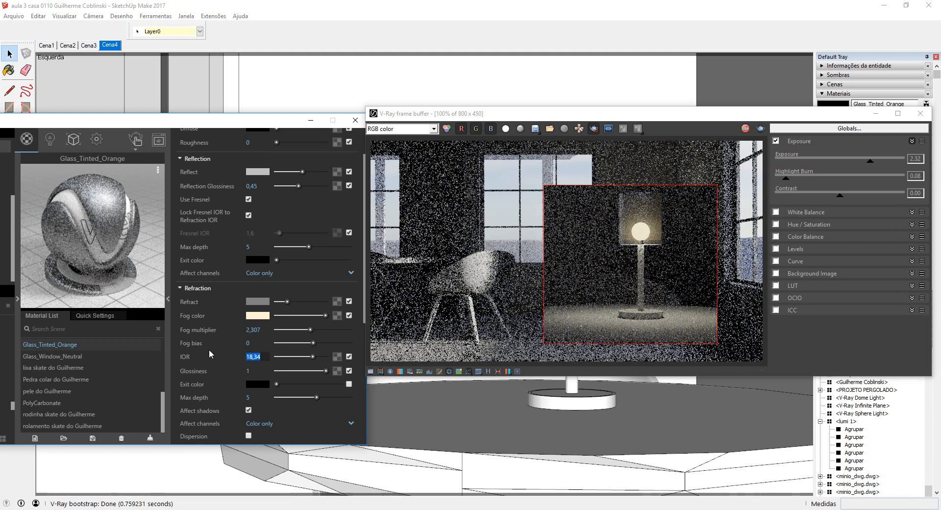
pyautogui.write('1,5')
pyautogui.press('Return')
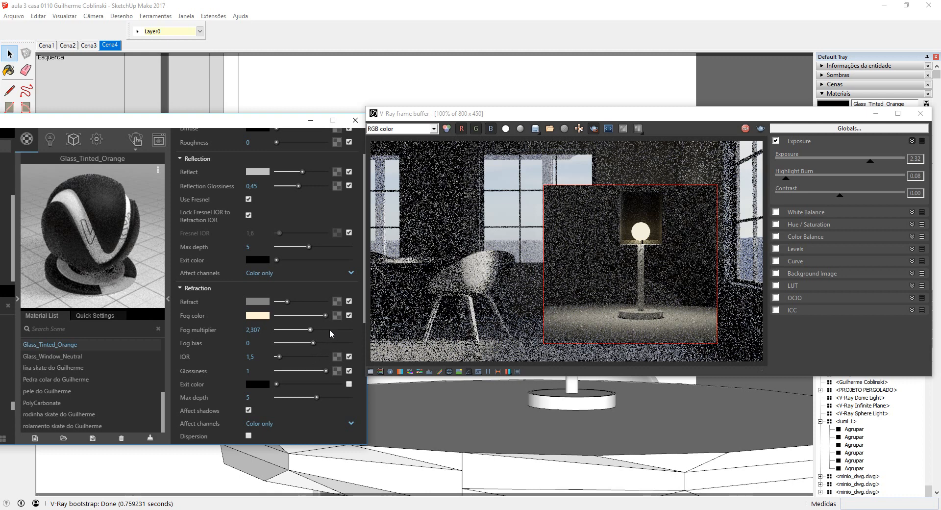
# Step: Lighten the glass material's Refract color and set its fog multiplier to 4,202 and fog bias to 3,337
pyautogui.click(304, 300)
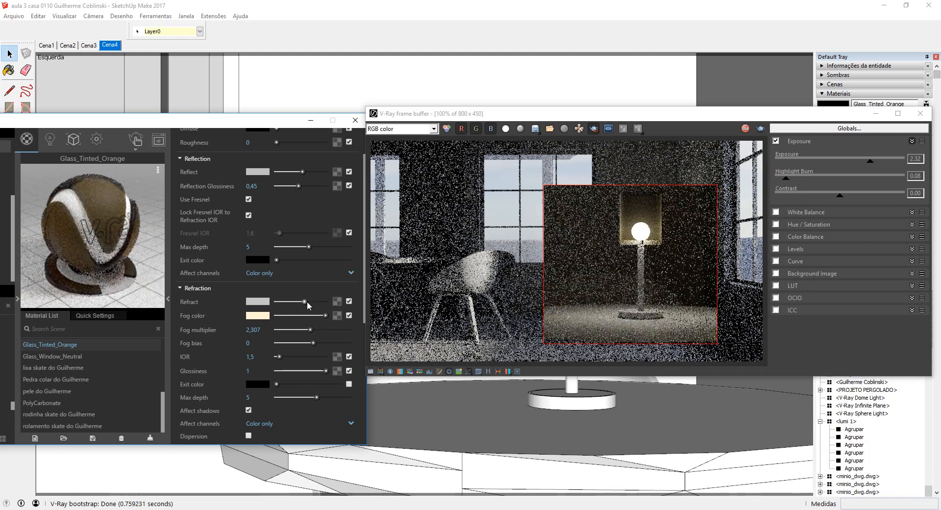
pyautogui.moveTo(316, 330); pyautogui.dragTo(338, 329)
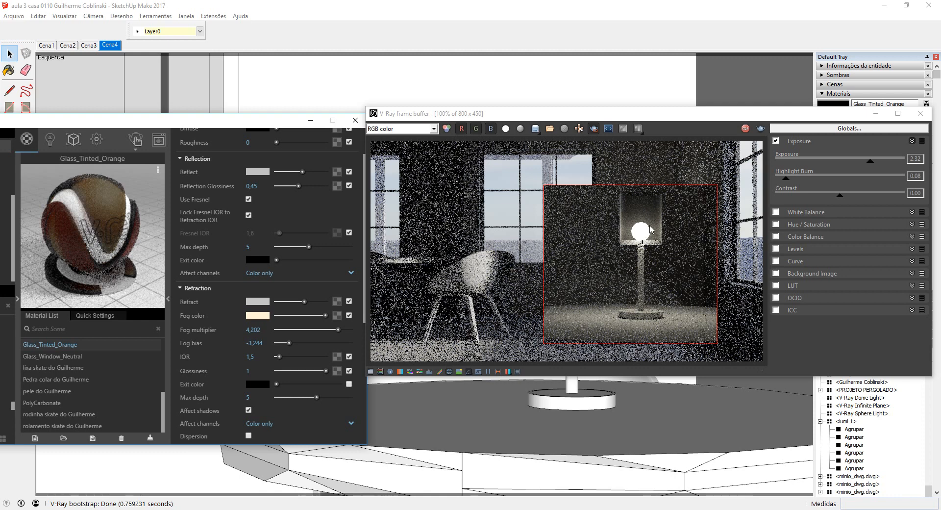
pyautogui.click(338, 343)
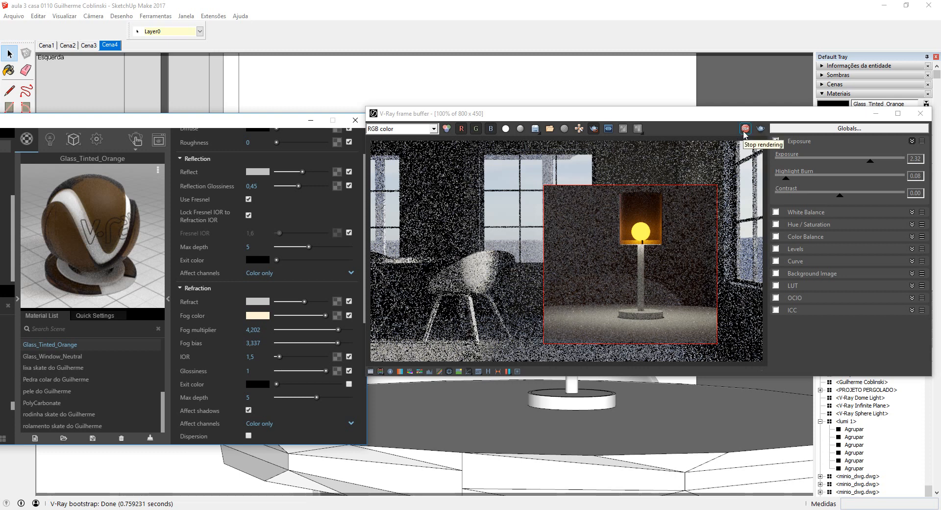
# Step: Set the V-Ray Sphere Light's intensity to 2000 and stop the interactive render
pyautogui.click(50, 139)
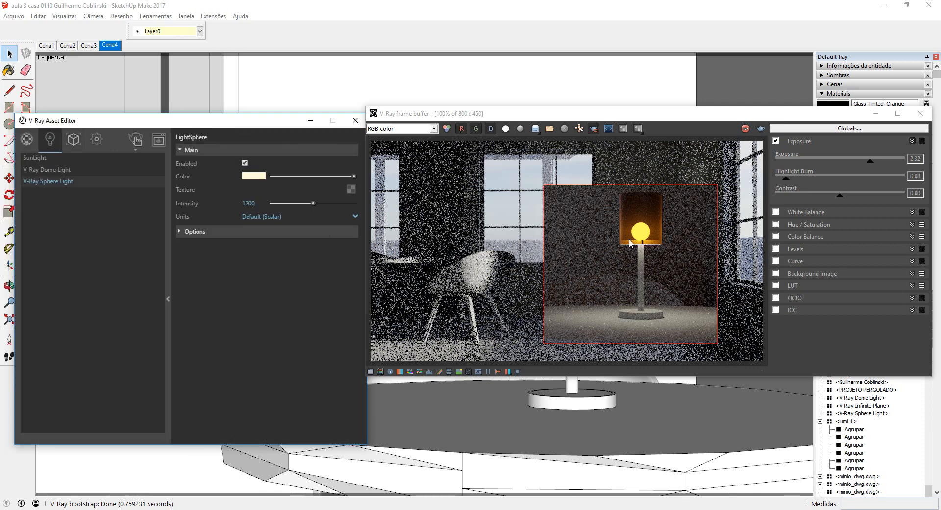
pyautogui.doubleClick(258, 206)
pyautogui.write('200')
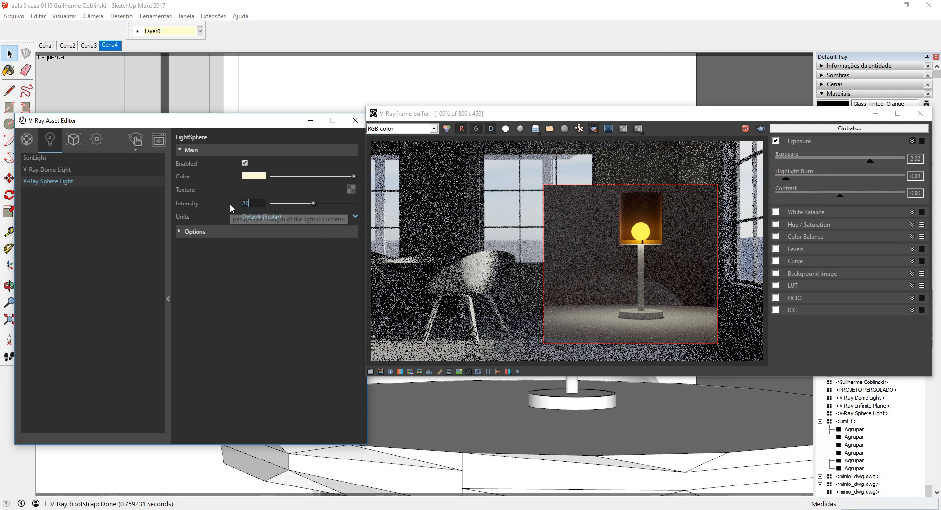
pyautogui.press('Return')
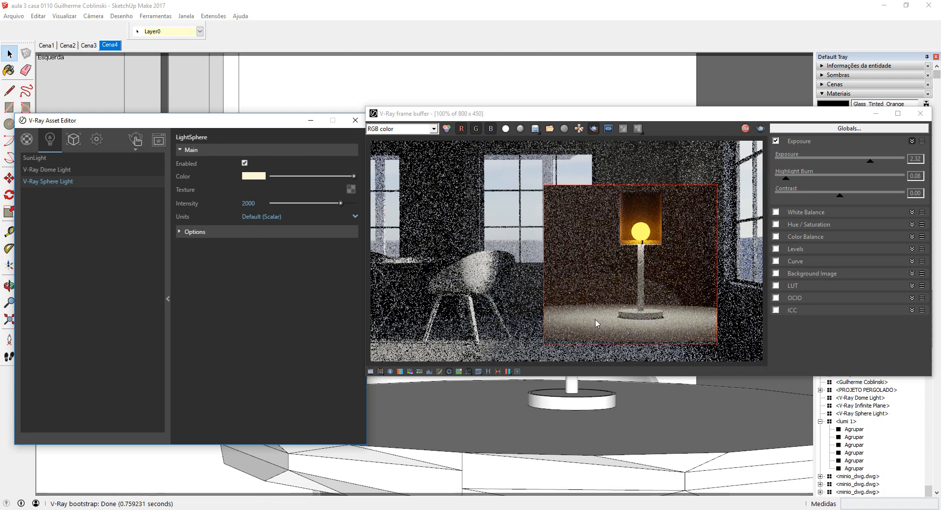
pyautogui.click(746, 129)
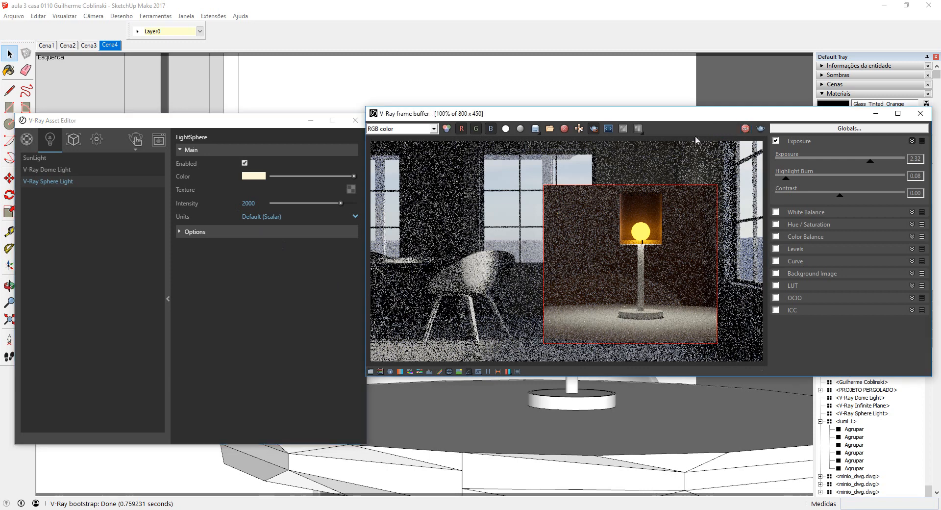
# Step: Return to scene Cena4 and run a short interactive test render of that view
pyautogui.click(110, 45)
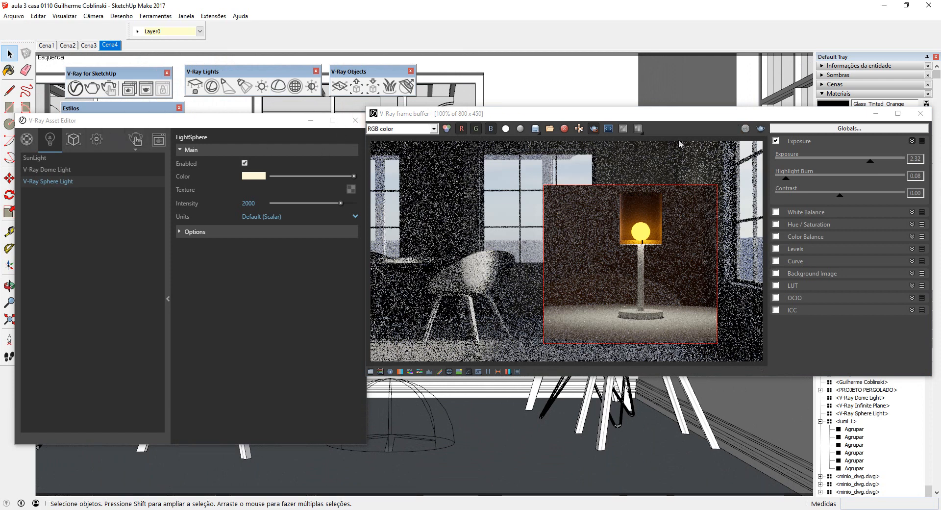
pyautogui.click(133, 144)
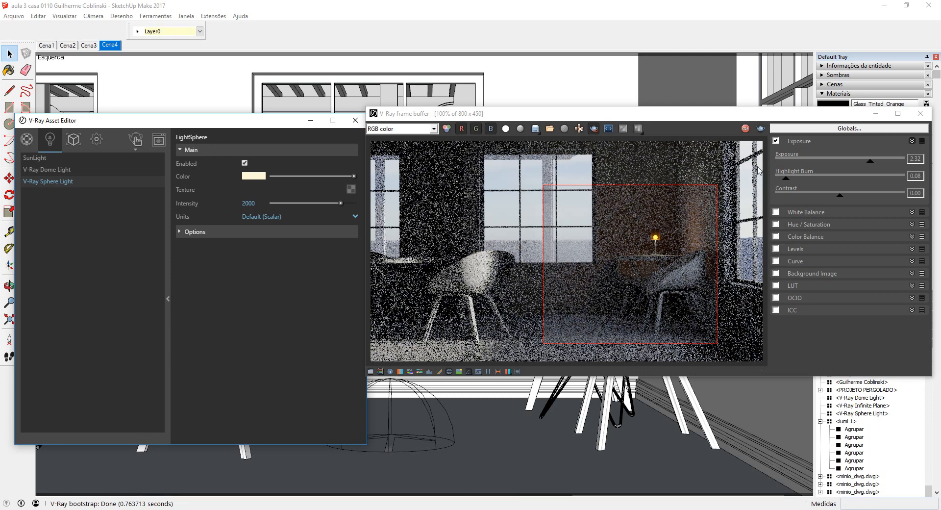
pyautogui.click(743, 129)
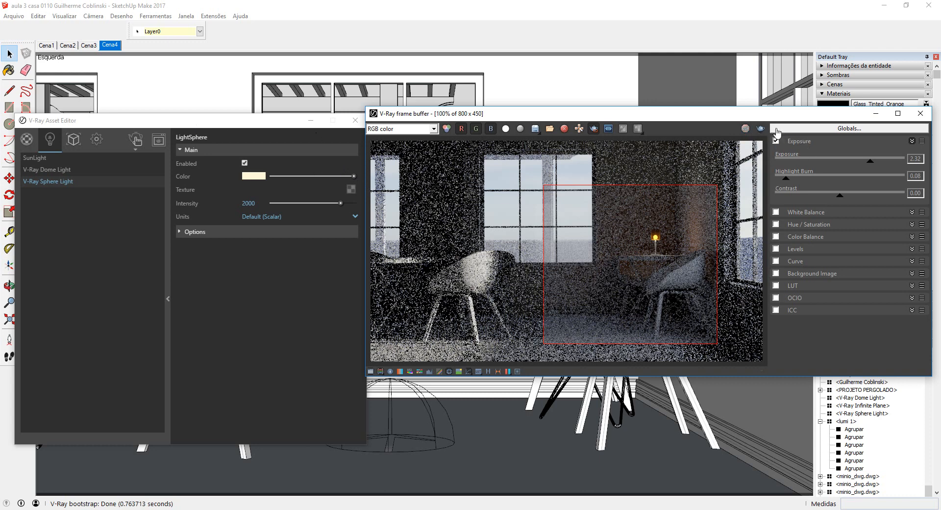
# Step: Close the V-Ray frame buffer, Asset Editor and progress window
pyautogui.click(920, 114)
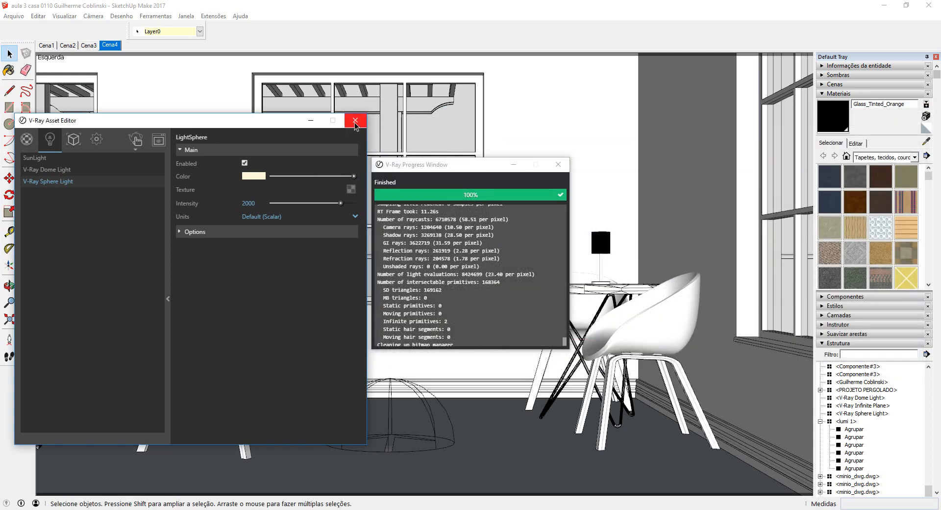
pyautogui.click(356, 120)
pyautogui.click(557, 165)
# Step: Bring the room's ceiling into view and adjust the camera's field of view
pyautogui.moveTo(521, 178); pyautogui.dragTo(512, 260, button='middle')
pyautogui.scroll(1, 489, 197)
pyautogui.moveTo(504, 224); pyautogui.dragTo(575, 191, button='middle')
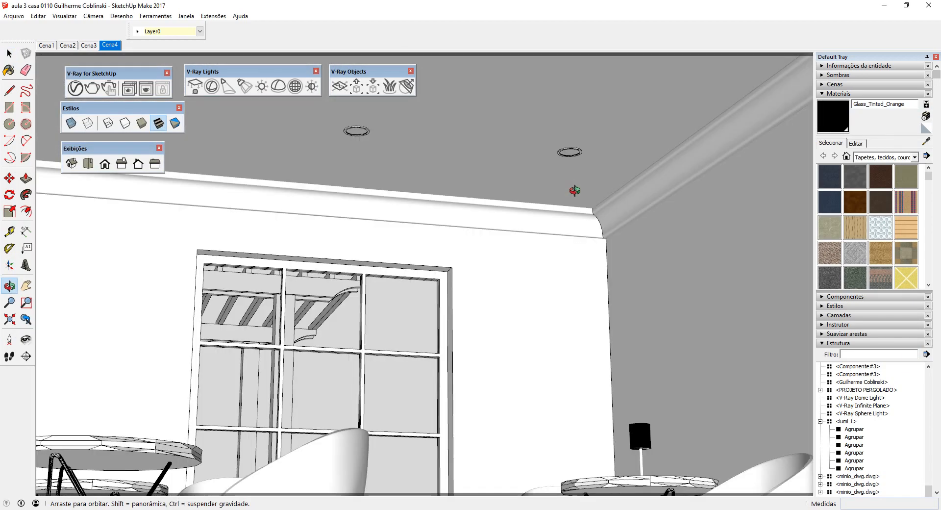
pyautogui.scroll(2, 584, 161)
pyautogui.keyDown('shift'); pyautogui.moveTo(583, 161); pyautogui.dragTo(528, 231, button='middle'); pyautogui.keyUp('shift')
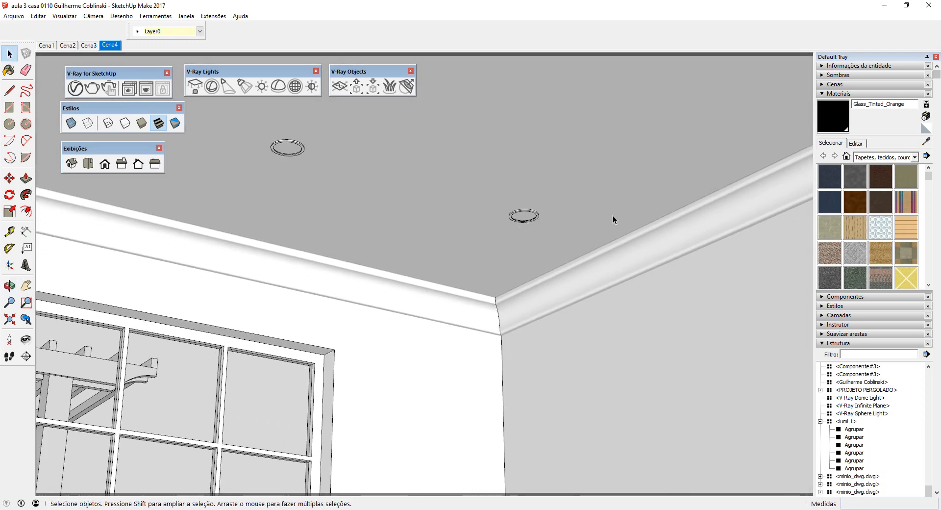
pyautogui.moveTo(613, 215); pyautogui.dragTo(286, 306, button='middle')
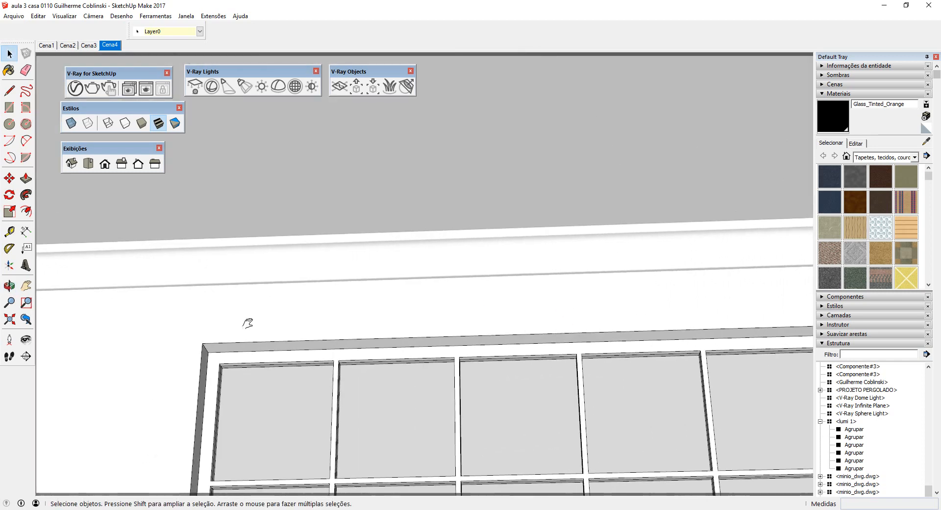
pyautogui.click(13, 307)
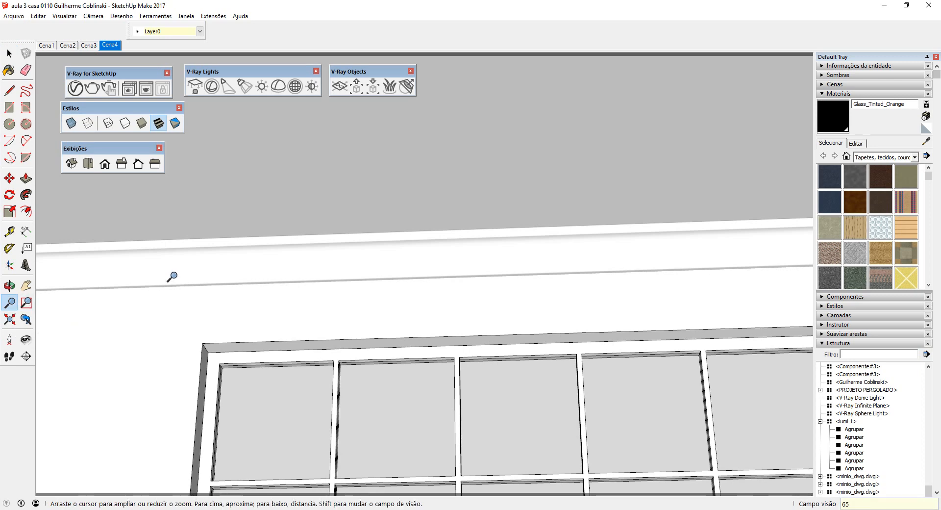
pyautogui.scroll(-3, 172, 277)
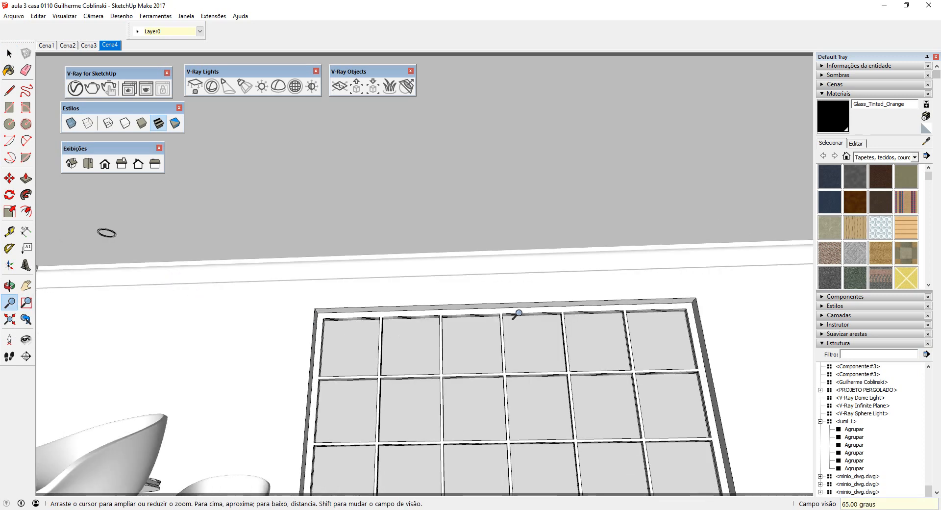
pyautogui.moveTo(516, 313)
pyautogui.mouseDown(button='middle')
pyautogui.moveTo(559, 367)
pyautogui.moveTo(508, 302)
pyautogui.moveTo(624, 314)
pyautogui.moveTo(673, 295)
pyautogui.moveTo(637, 311)
pyautogui.moveTo(543, 301)
pyautogui.moveTo(527, 321)
pyautogui.mouseUp(button='middle')
pyautogui.write('5')
pyautogui.press('Return')
# Step: Draw a square about 0,33 m on each side on the ceiling near the room's corner
pyautogui.scroll(4, 527, 324)
pyautogui.moveTo(525, 370); pyautogui.dragTo(531, 324, button='middle')
pyautogui.moveTo(447, 138); pyautogui.dragTo(477, 193, button='middle')
pyautogui.press('r')
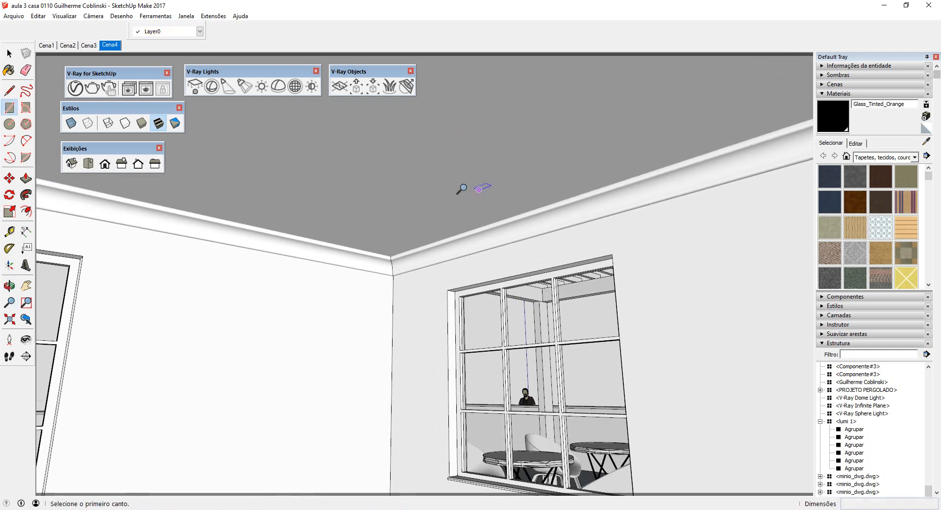
pyautogui.click(362, 168)
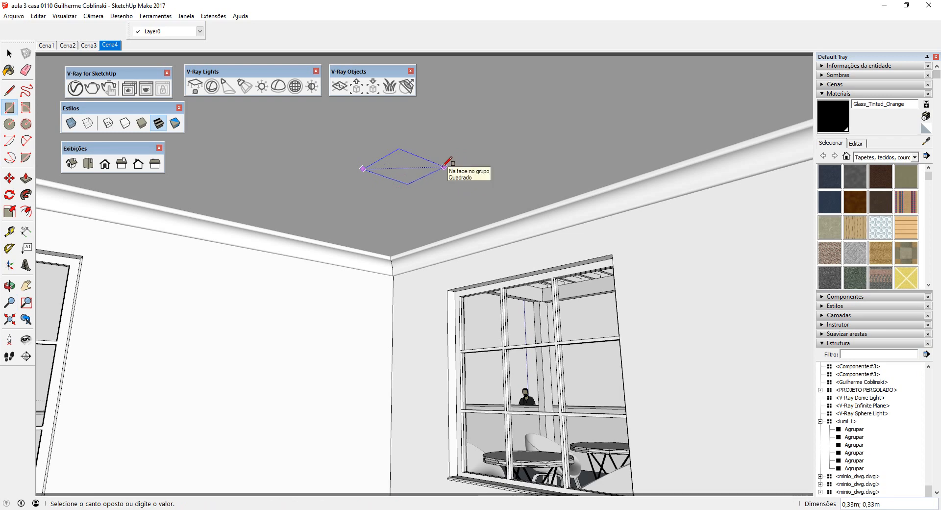
pyautogui.click(445, 167)
pyautogui.scroll(5, 370, 154)
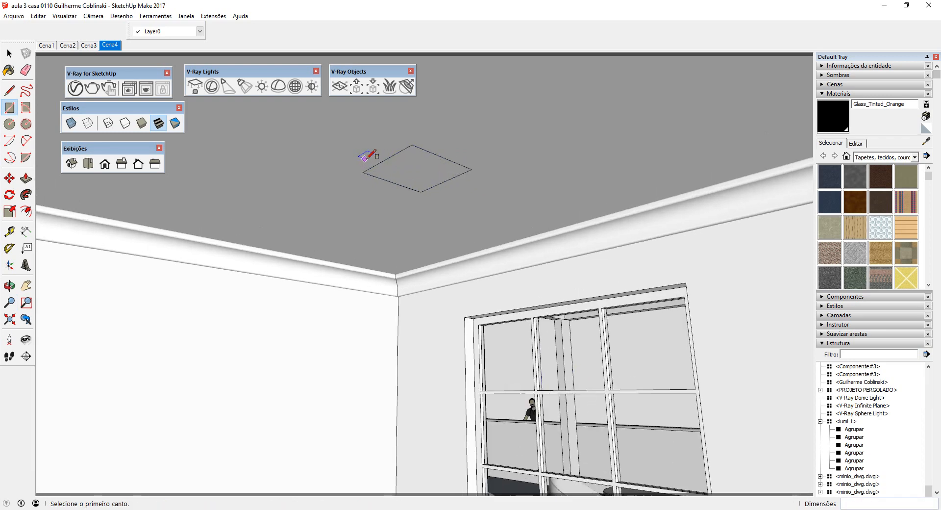
# Step: Extrude the square on the ceiling downward about 0.04 m to form a light fixture box
pyautogui.moveTo(439, 177); pyautogui.dragTo(431, 156, button='middle')
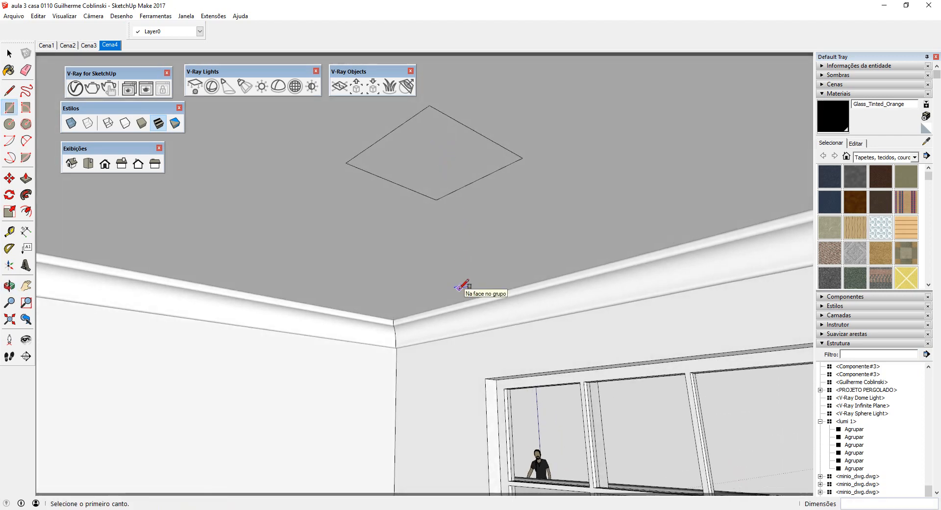
pyautogui.moveTo(451, 273); pyautogui.dragTo(444, 265, button='middle')
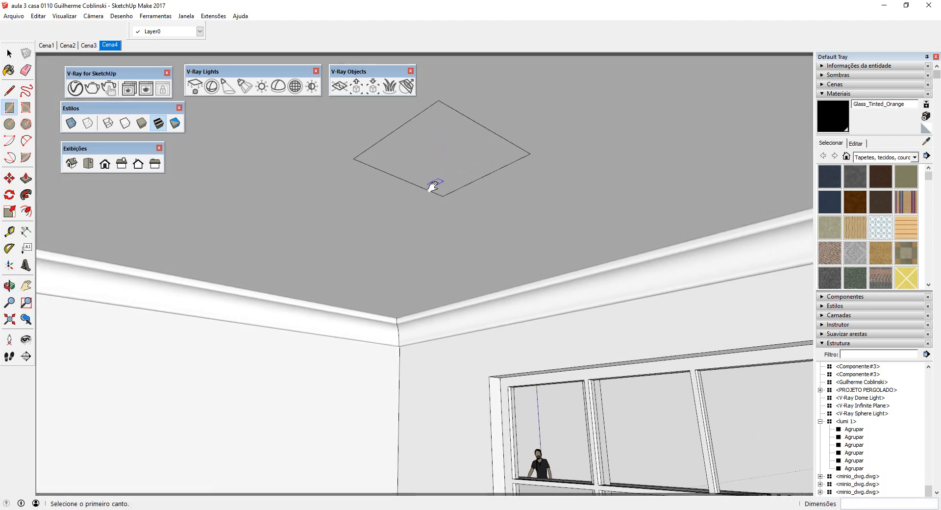
pyautogui.press('space')
pyautogui.doubleClick(430, 142)
pyautogui.press('p')
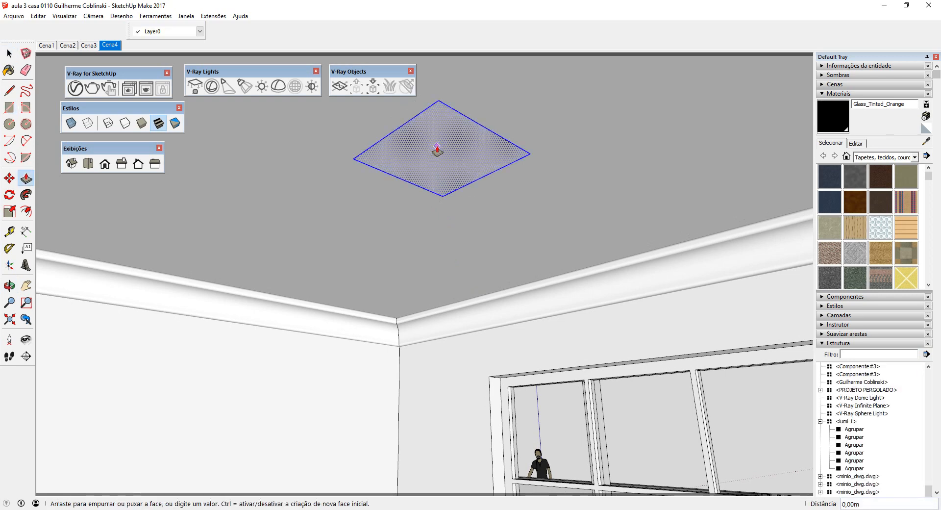
pyautogui.click(437, 151)
pyautogui.click(439, 164)
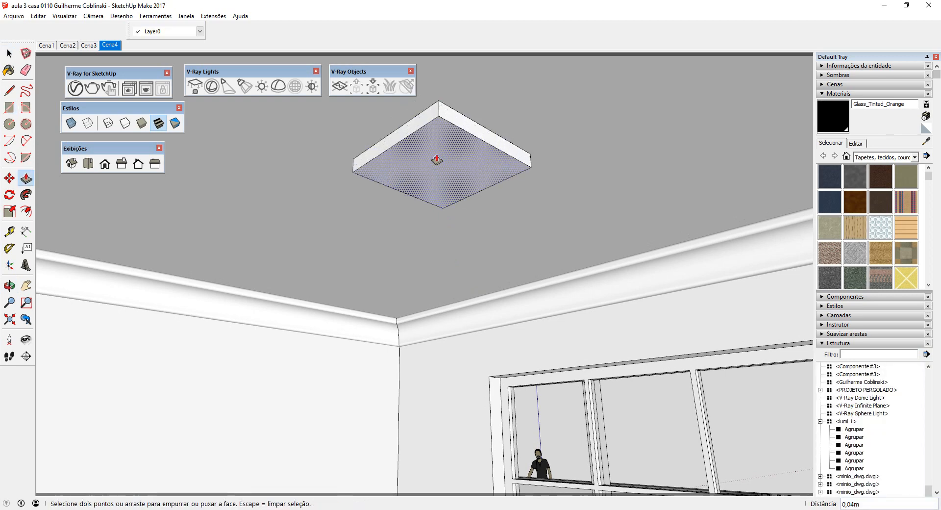
# Step: Offset the outline of the fixture's bottom face inward by about 0.03 m
pyautogui.scroll(3, 448, 157)
pyautogui.press('space')
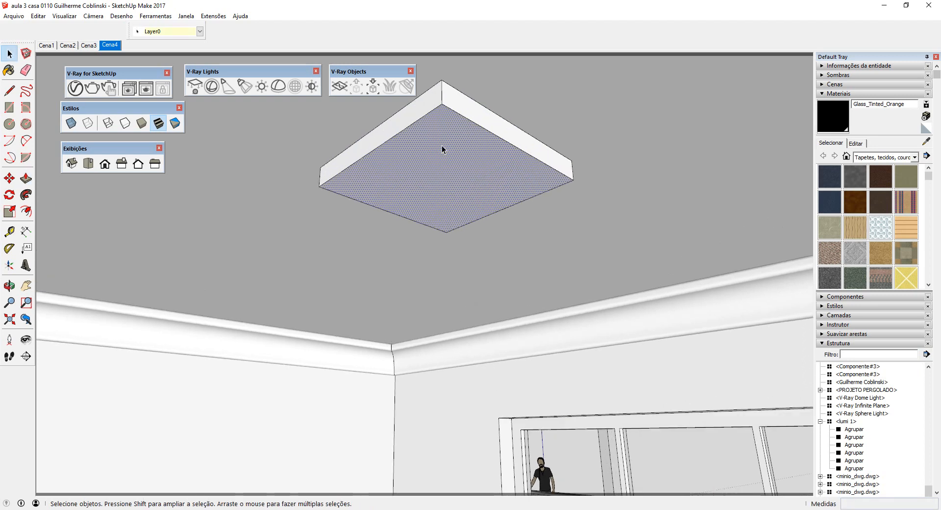
pyautogui.scroll(1, 440, 145)
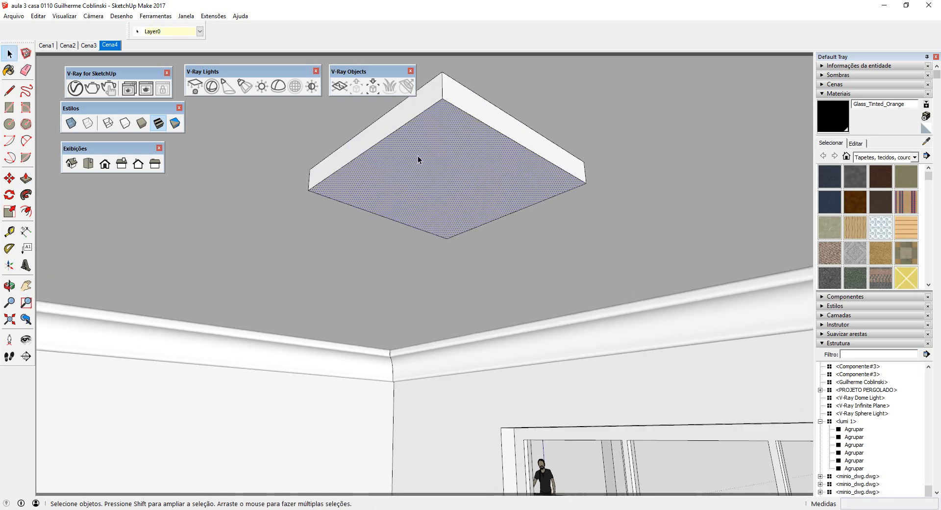
pyautogui.press('f')
pyautogui.click(431, 146)
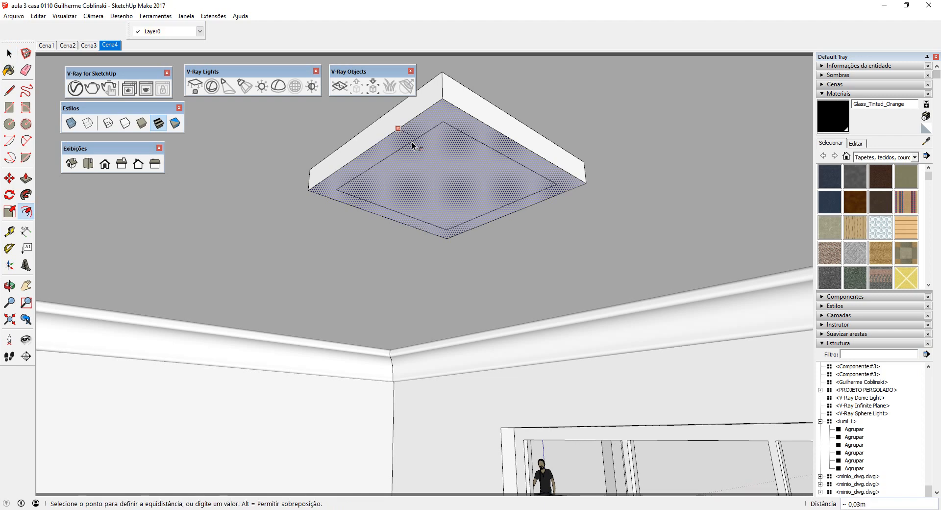
pyautogui.click(413, 142)
# Step: Select all the connected geometry of the fixture box and make it a group
pyautogui.press('space')
pyautogui.tripleClick(432, 123)
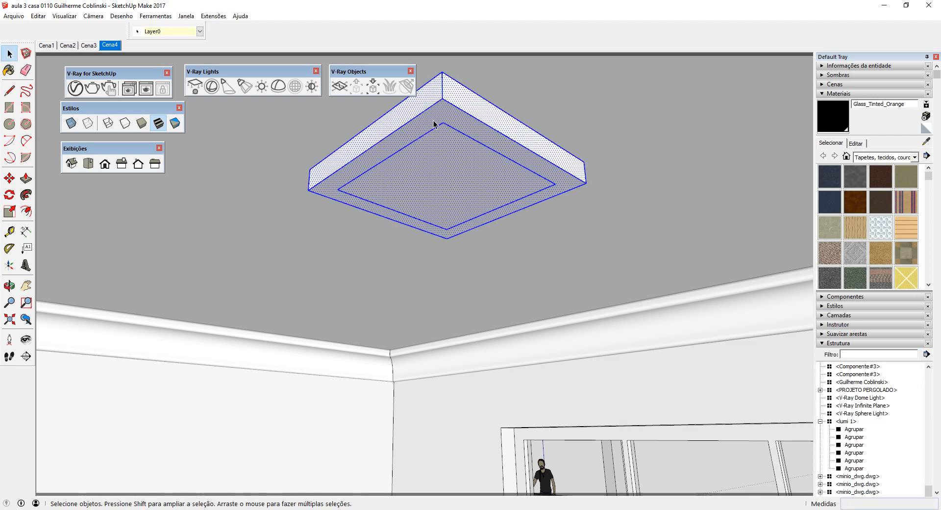
pyautogui.rightClick(433, 124)
pyautogui.click(499, 203)
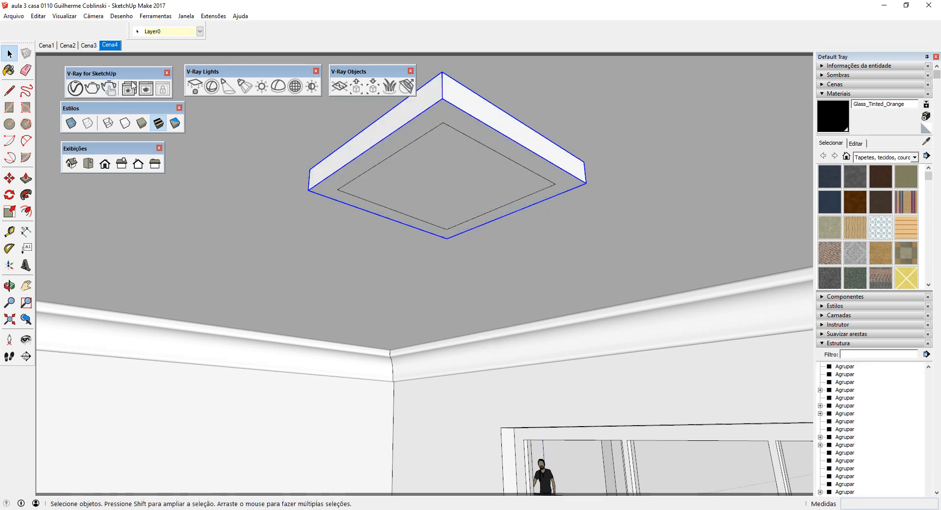
# Step: Draw a V-Ray rectangle light corner to corner over the inner square on the fixture's underside
pyautogui.click(194, 87)
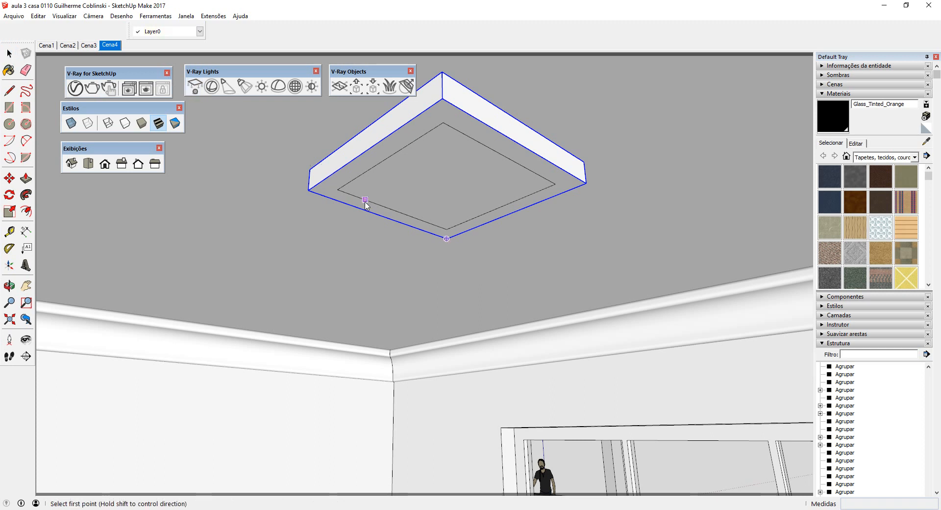
pyautogui.click(338, 190)
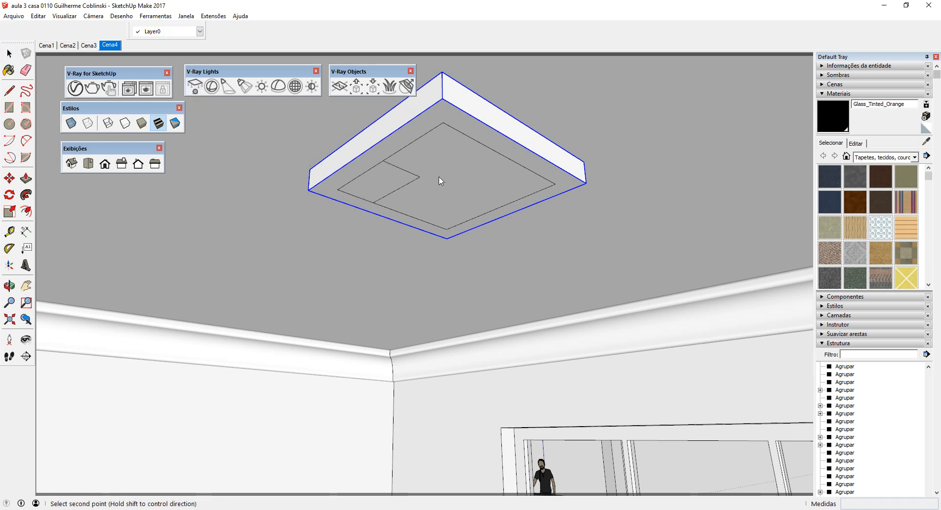
pyautogui.click(554, 186)
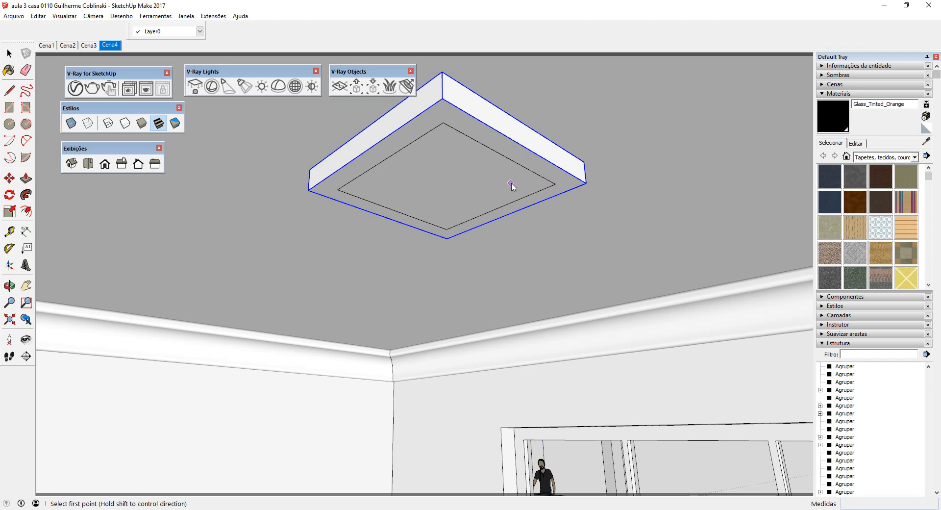
# Step: Try moving the rectangle light about 0.06 m below the fixture and inspect it up close
pyautogui.press('space')
pyautogui.click(462, 190)
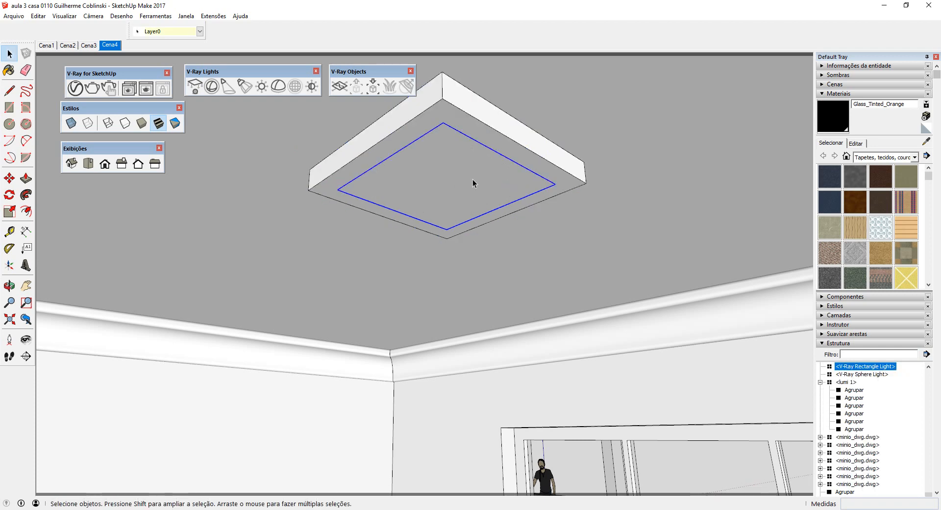
pyautogui.press('m')
pyautogui.click(461, 192)
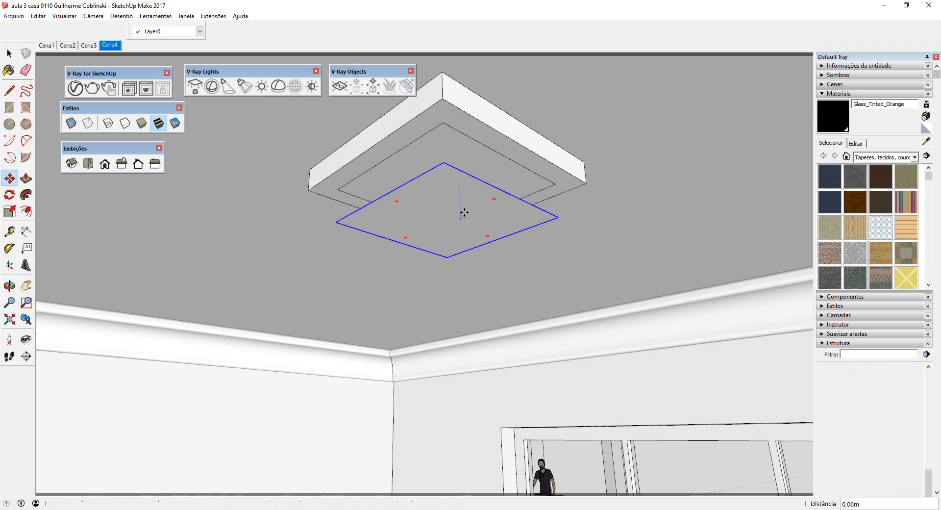
pyautogui.click(464, 213)
pyautogui.moveTo(464, 212); pyautogui.dragTo(471, 239, button='middle')
pyautogui.scroll(5, 453, 194)
pyautogui.moveTo(451, 207)
pyautogui.mouseDown(button='middle')
pyautogui.moveTo(467, 244)
pyautogui.moveTo(466, 292)
pyautogui.moveTo(451, 162)
pyautogui.moveTo(461, 206)
pyautogui.mouseUp(button='middle')
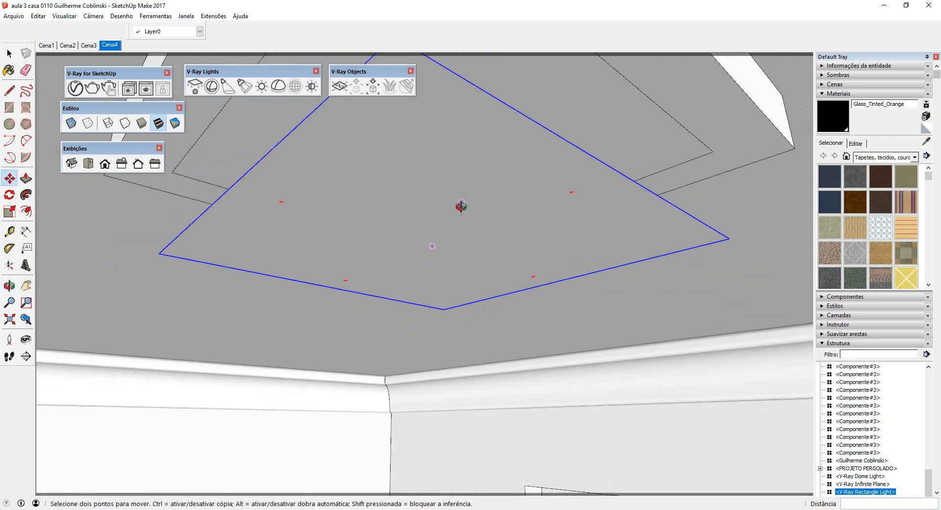
pyautogui.scroll(-3, 461, 206)
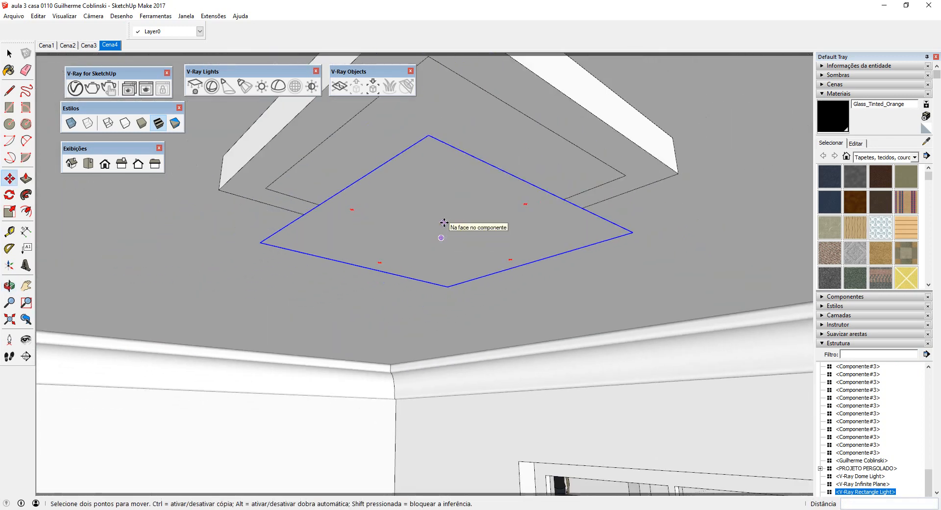
pyautogui.scroll(-3, 443, 222)
pyautogui.moveTo(441, 223); pyautogui.dragTo(479, 160, button='middle')
# Step: Combine the fixture group and its rectangle light into one component named "lumi 2"
pyautogui.press('space')
pyautogui.click(504, 146)
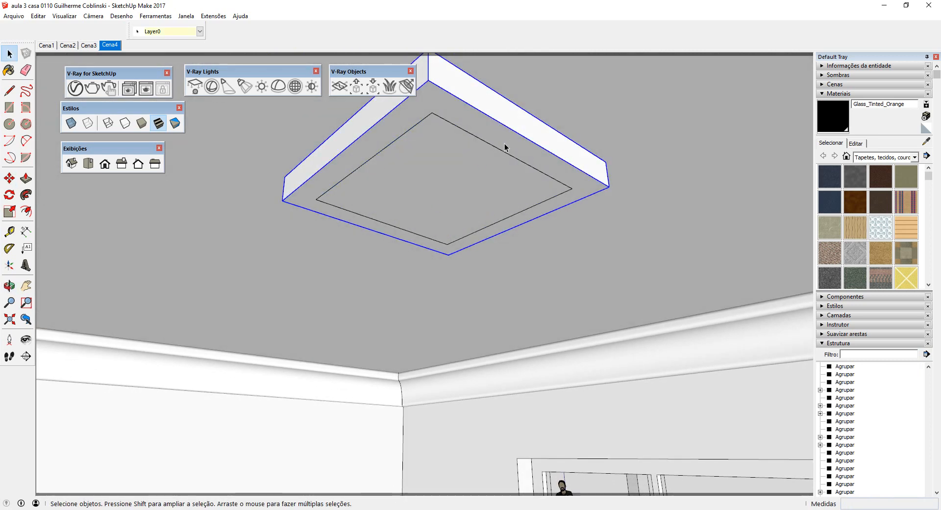
pyautogui.click(489, 161)
pyautogui.rightClick(511, 146)
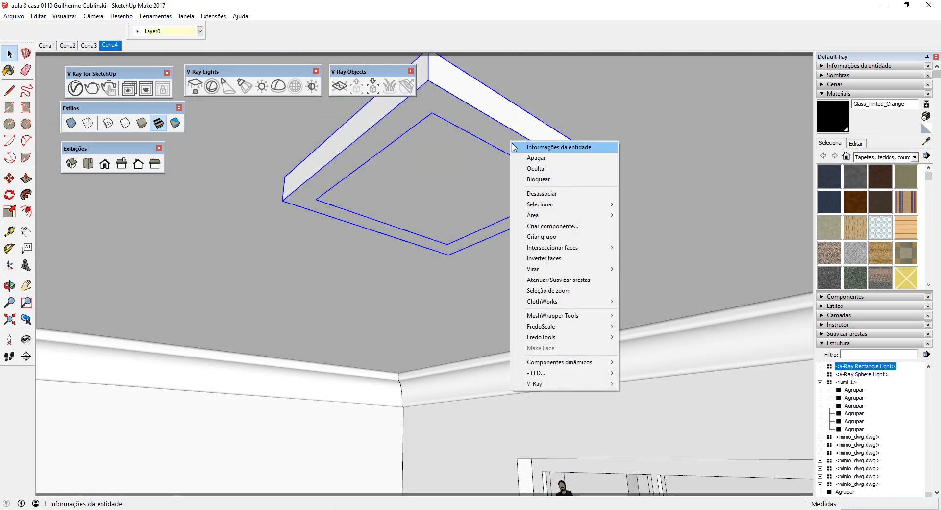
pyautogui.click(552, 226)
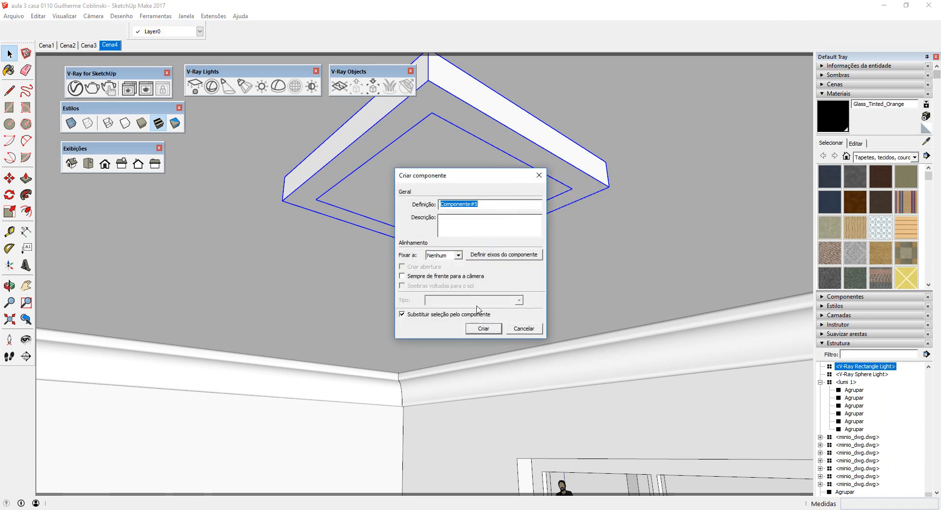
pyautogui.write('lumi 2')
pyautogui.click(485, 330)
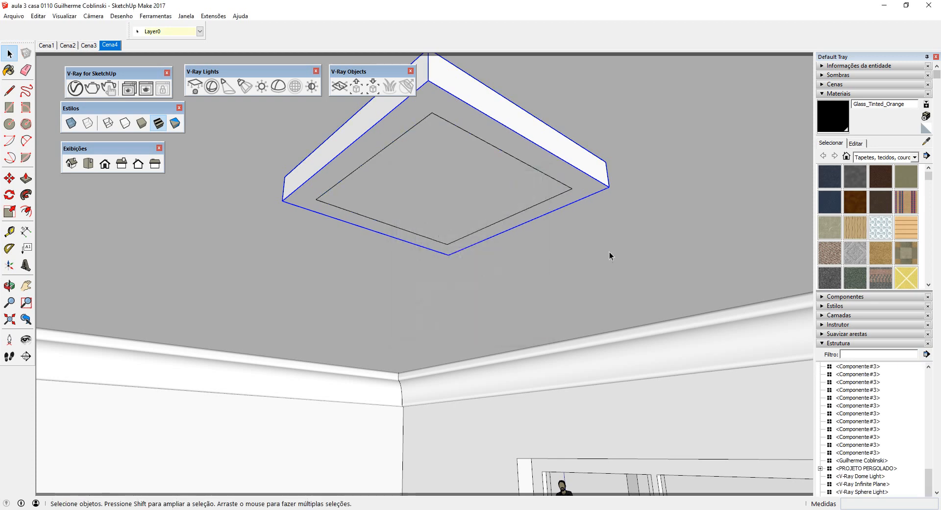
# Step: Move the lumi 2 fixture across the ceiling, away from its original spot near the window
pyautogui.scroll(-6, 535, 254)
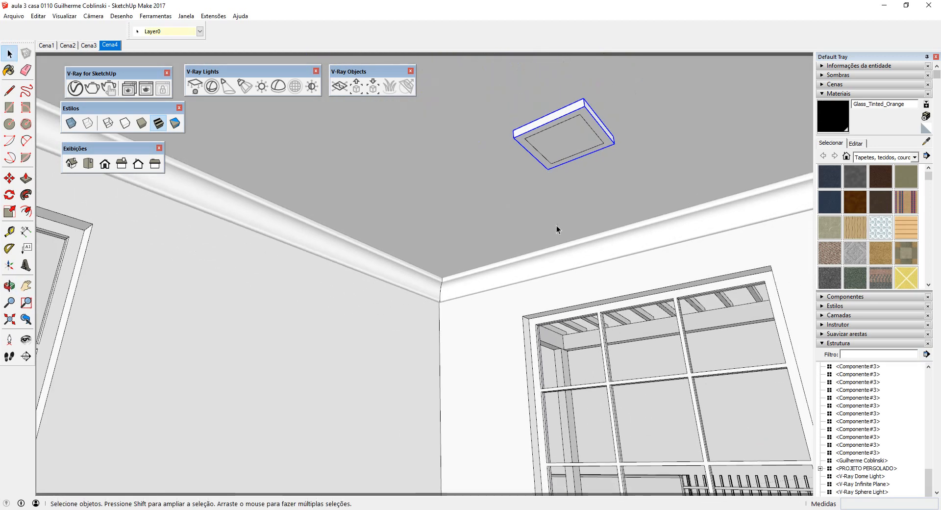
pyautogui.moveTo(556, 225); pyautogui.dragTo(489, 240, button='middle')
pyautogui.press('m')
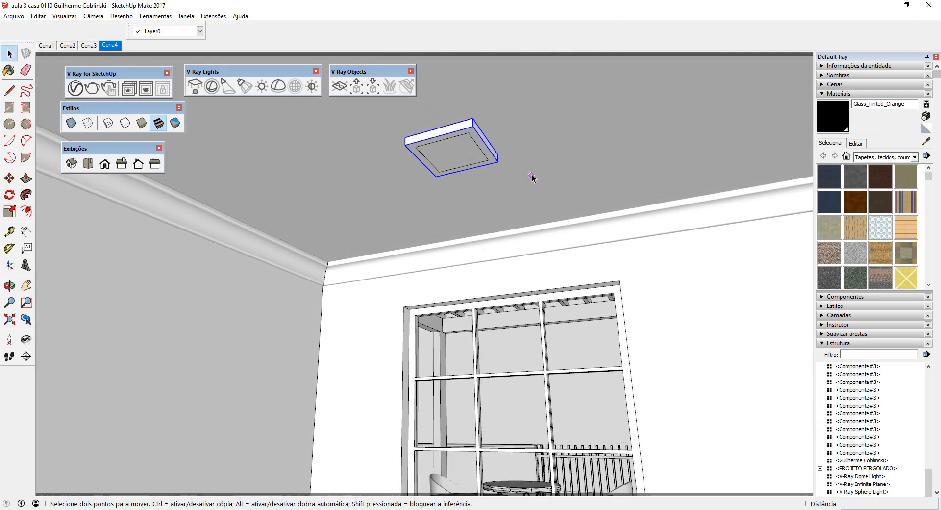
pyautogui.click(534, 175)
pyautogui.click(414, 199)
# Step: Start an interactive V-Ray render of the room corner including the ceiling fixture, with region rendering turned off
pyautogui.moveTo(411, 200); pyautogui.dragTo(513, 140, button='middle')
pyautogui.moveTo(514, 269); pyautogui.dragTo(381, 227)
pyautogui.scroll(-2, 380, 240)
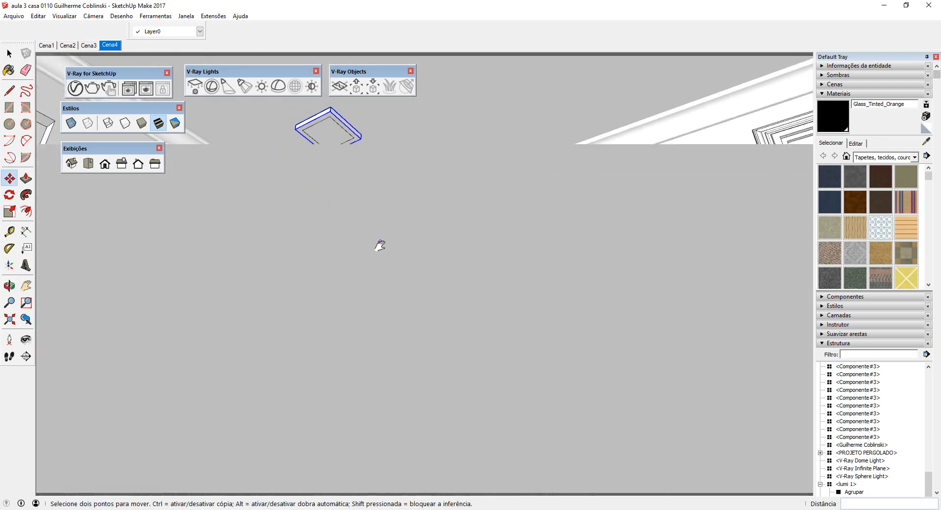
pyautogui.keyDown('shift'); pyautogui.moveTo(380, 246); pyautogui.dragTo(381, 422, button='middle'); pyautogui.keyUp('shift')
pyautogui.moveTo(383, 305); pyautogui.dragTo(444, 304, button='middle')
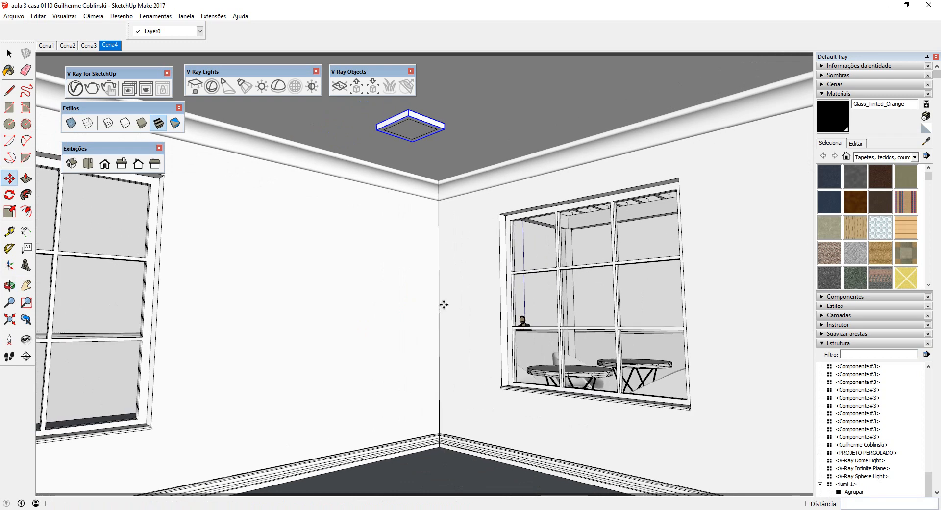
pyautogui.click(109, 87)
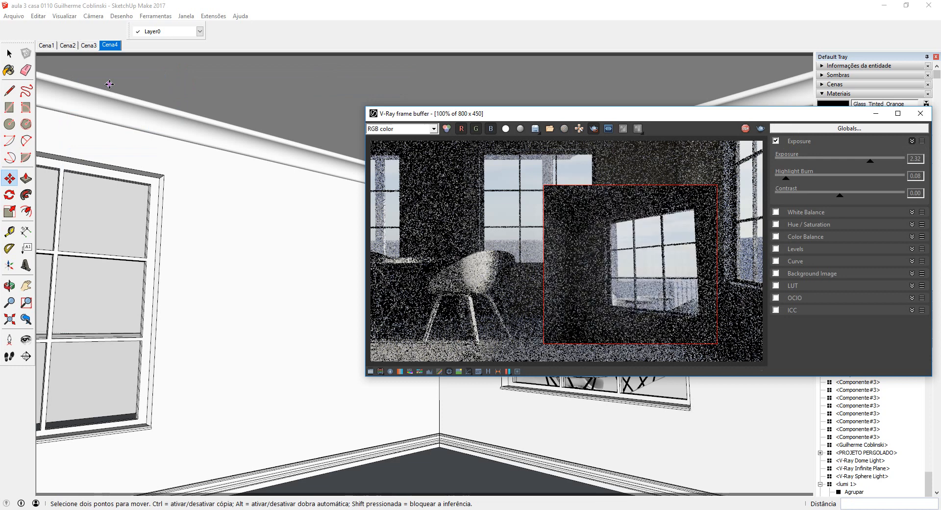
pyautogui.click(595, 129)
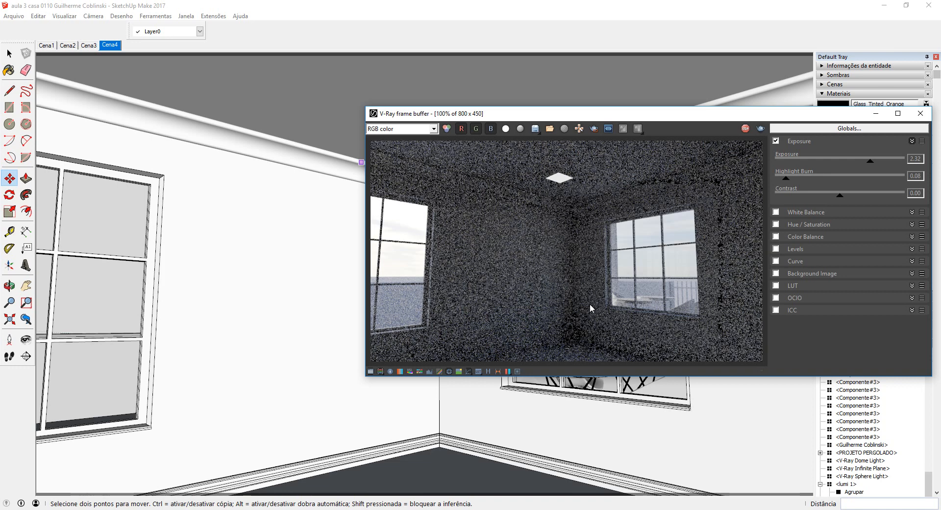
# Step: Set the intensity of the V-Ray Rectangle Light to 200 in the V-Ray Asset Editor
pyautogui.click(350, 126)
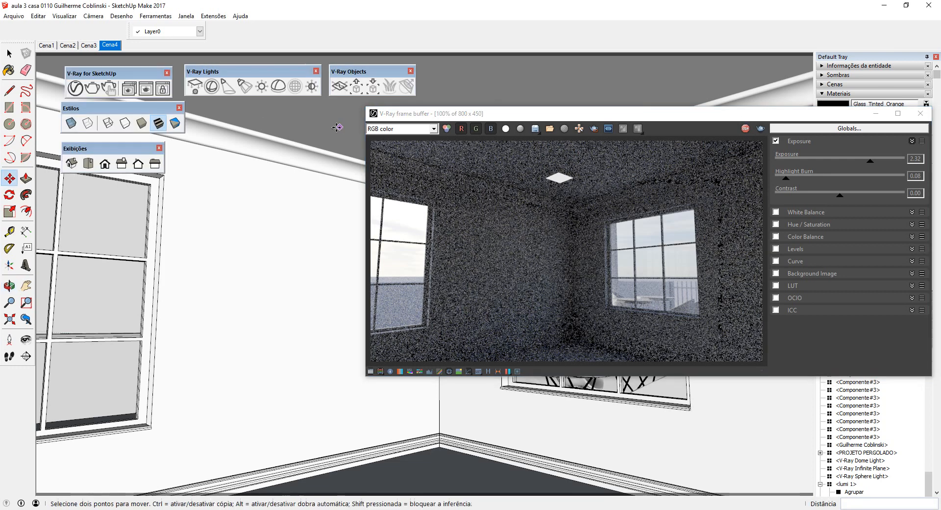
pyautogui.click(80, 90)
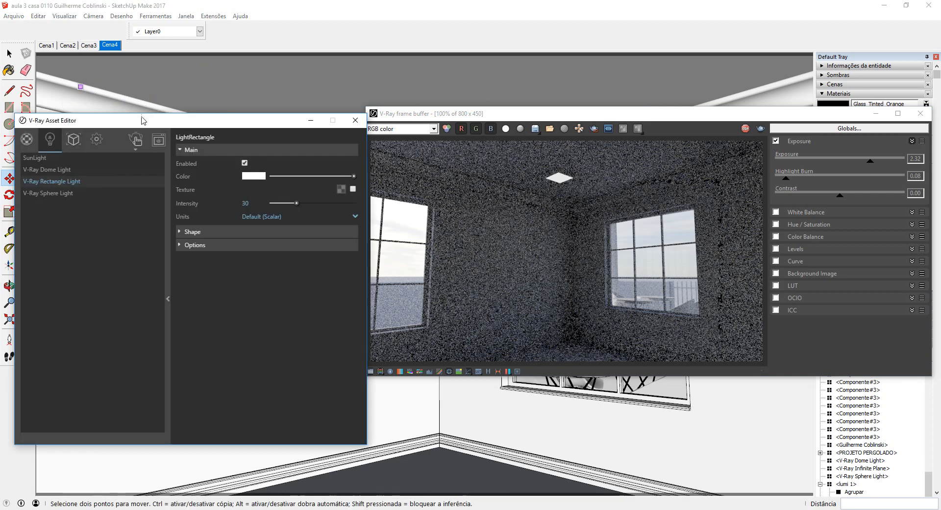
pyautogui.moveTo(196, 123); pyautogui.dragTo(205, 111)
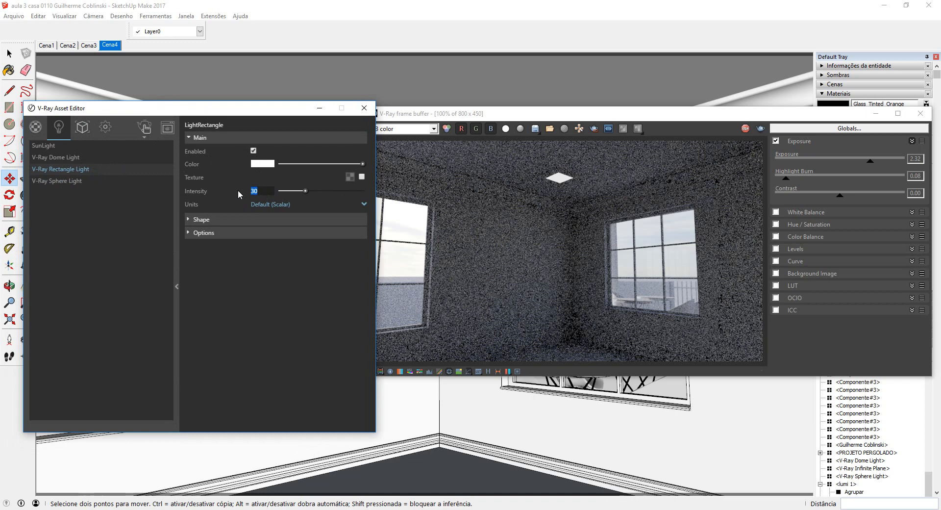
pyautogui.write('2')
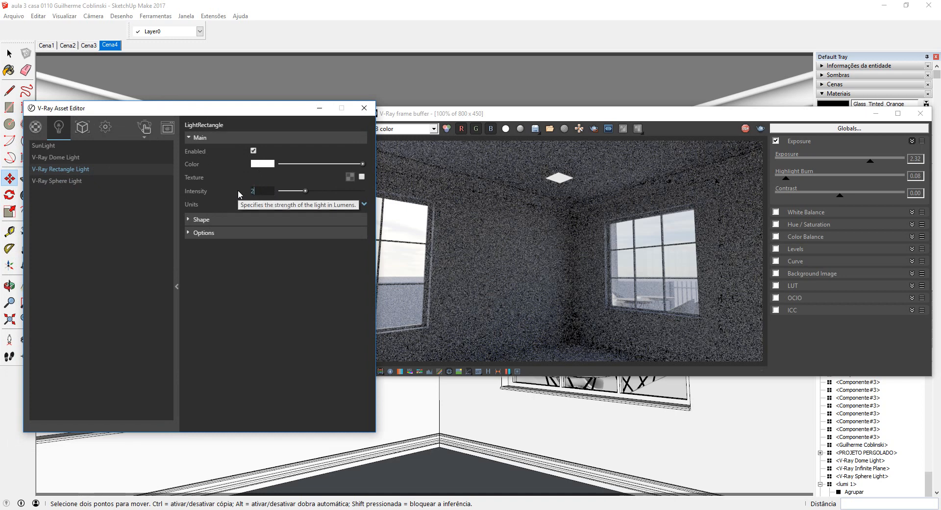
pyautogui.write('00')
pyautogui.press('Return')
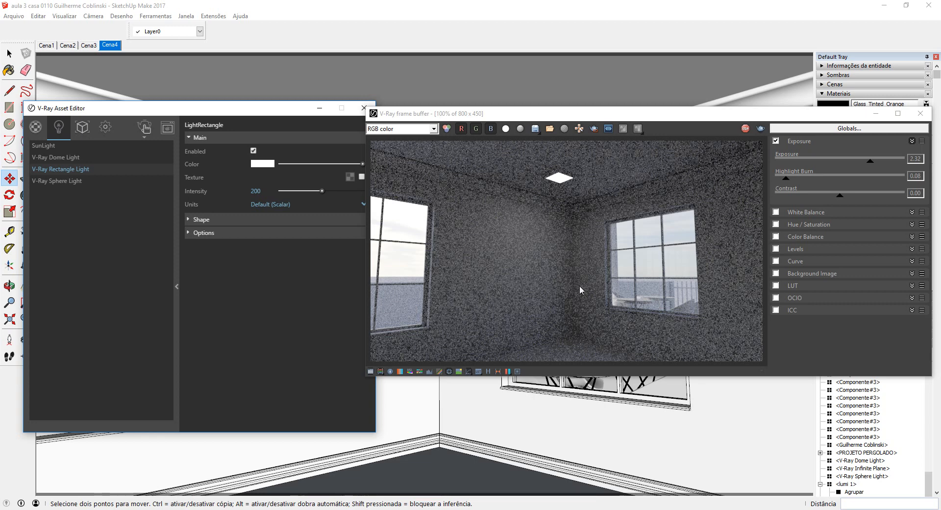
# Step: Stop the interactive render and close the frame buffer, Asset Editor and progress window
pyautogui.click(744, 129)
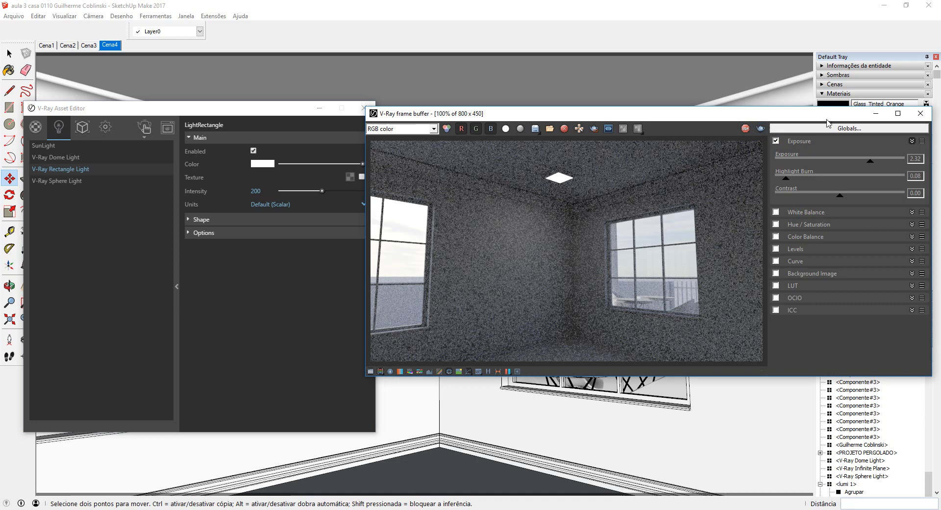
pyautogui.click(921, 114)
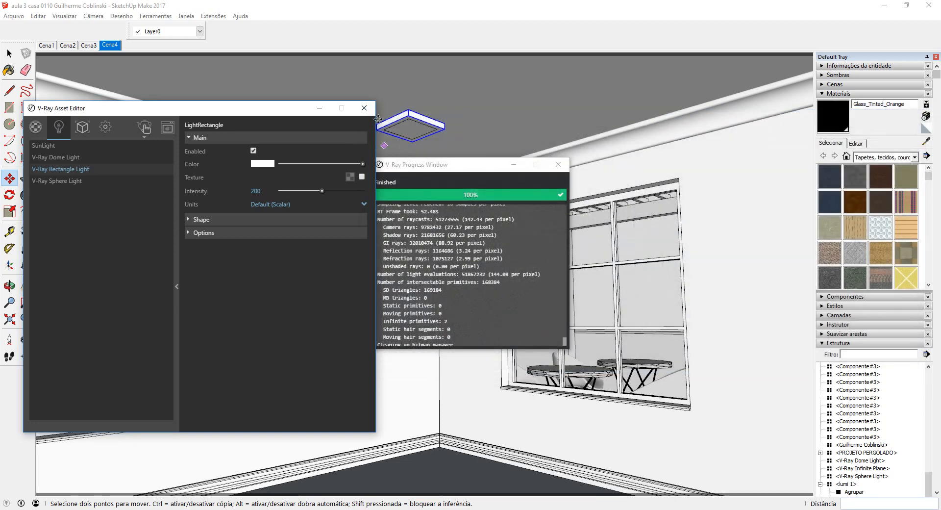
pyautogui.click(363, 108)
pyautogui.click(557, 163)
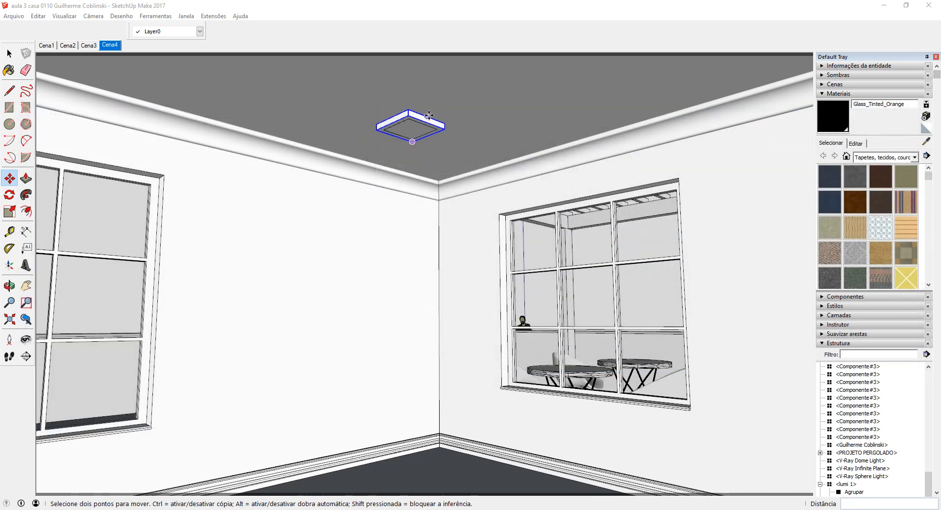
# Step: Copy the lumi 2 fixture 1 m along the green axis on the ceiling and repeat the copy with x4
pyautogui.click(410, 108)
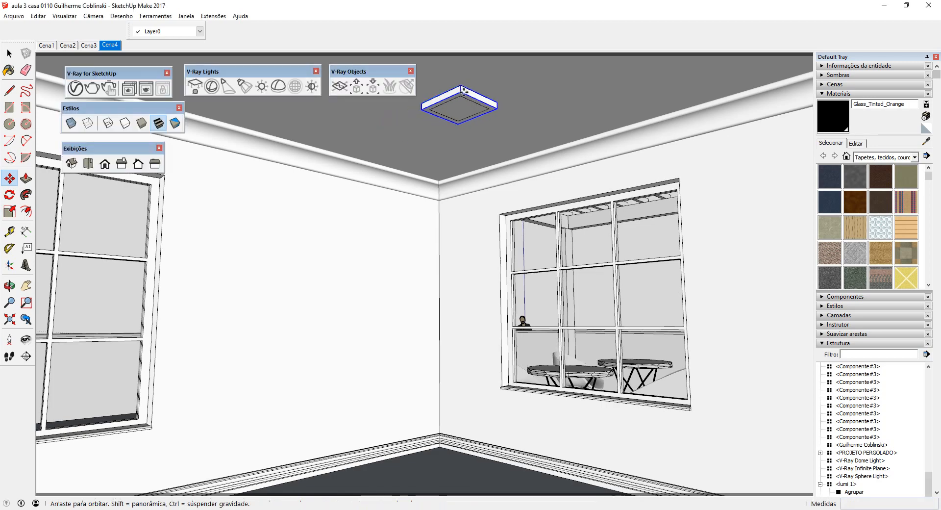
pyautogui.moveTo(454, 87)
pyautogui.keyDown('shift'); pyautogui.mouseDown(button='middle')
pyautogui.moveTo(398, 122)
pyautogui.moveTo(489, 67)
pyautogui.moveTo(455, 119)
pyautogui.mouseUp(button='middle'); pyautogui.keyUp('shift')
pyautogui.press('ctrl')
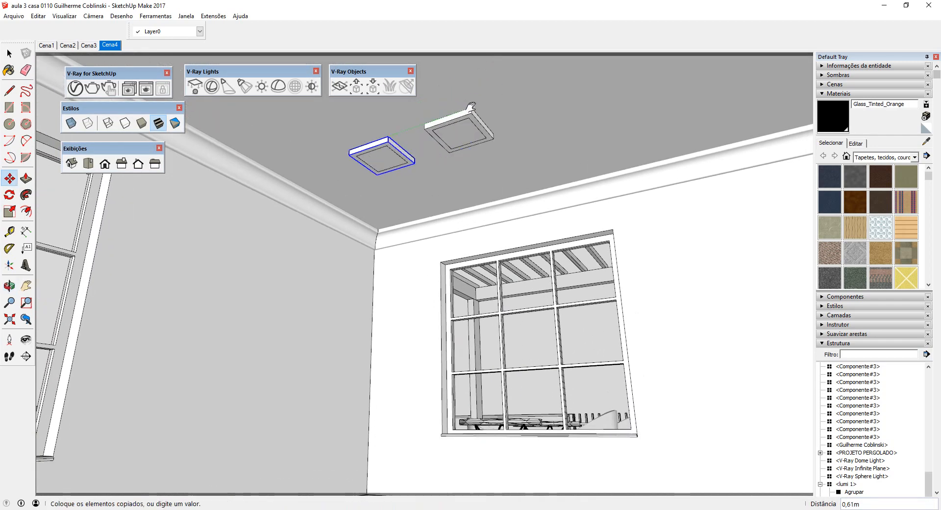
pyautogui.keyDown('shift'); pyautogui.moveTo(518, 93); pyautogui.dragTo(477, 125, button='middle'); pyautogui.keyUp('shift')
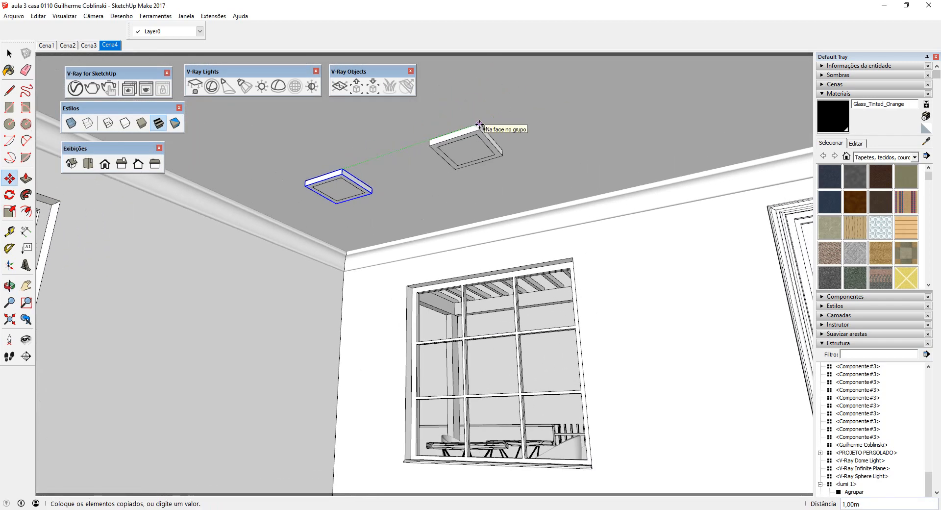
pyautogui.click(483, 125)
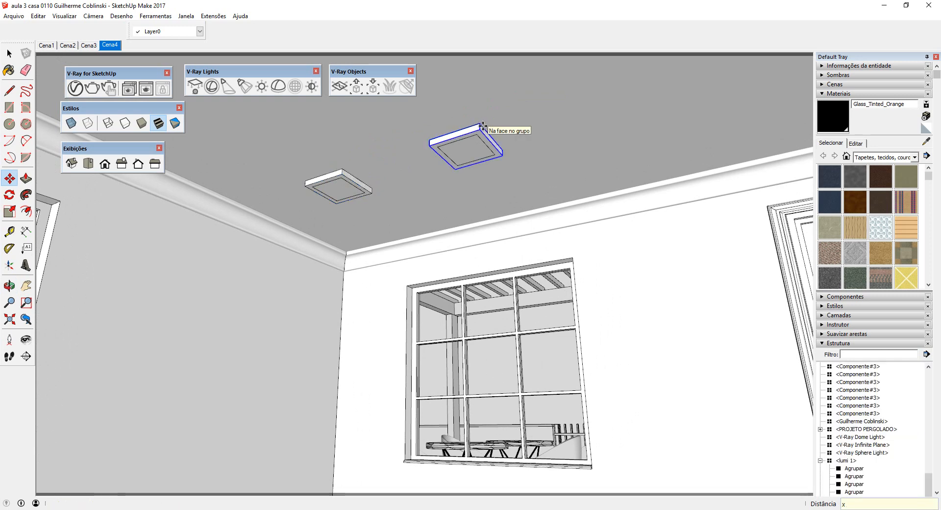
pyautogui.write('x4')
pyautogui.press('Return')
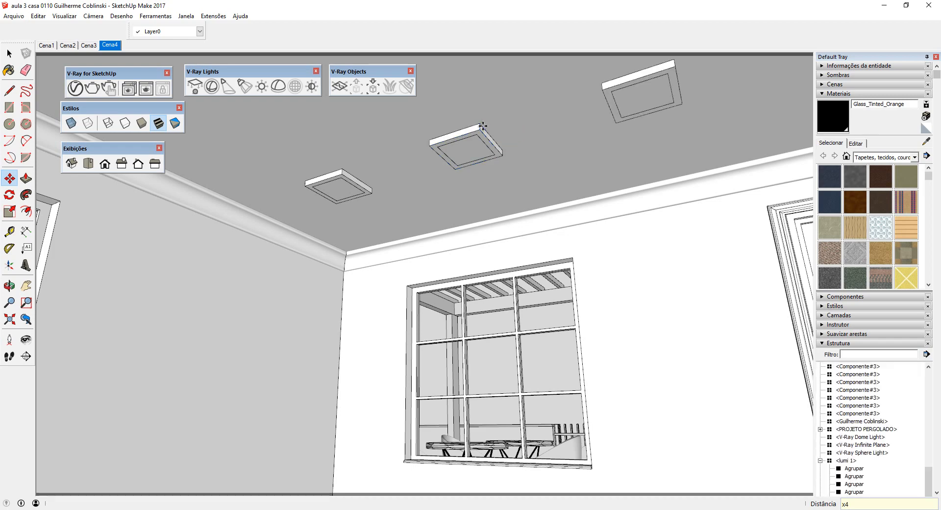
# Step: Delete the end fixture of the ceiling row, the one next to the round downlight
pyautogui.moveTo(483, 127); pyautogui.dragTo(459, 293, button='middle')
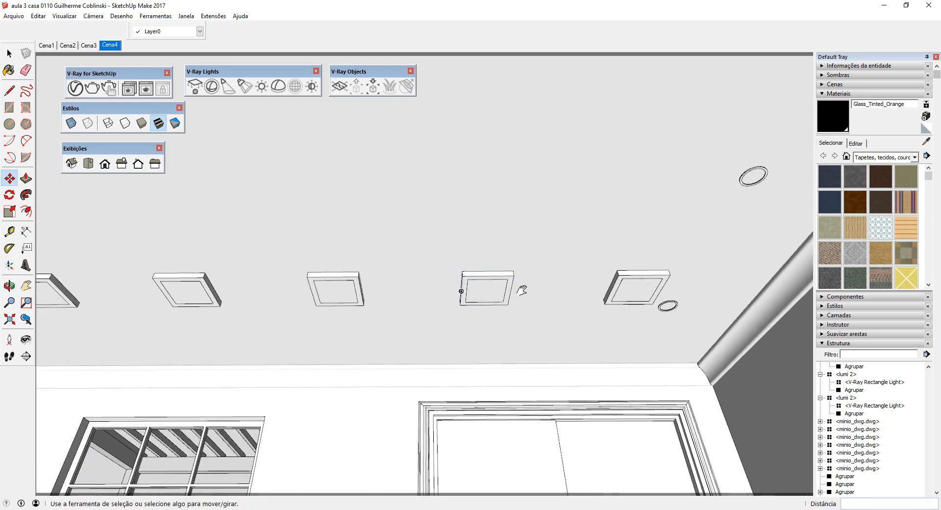
pyautogui.press('space')
pyautogui.click(631, 287)
pyautogui.press('Delete')
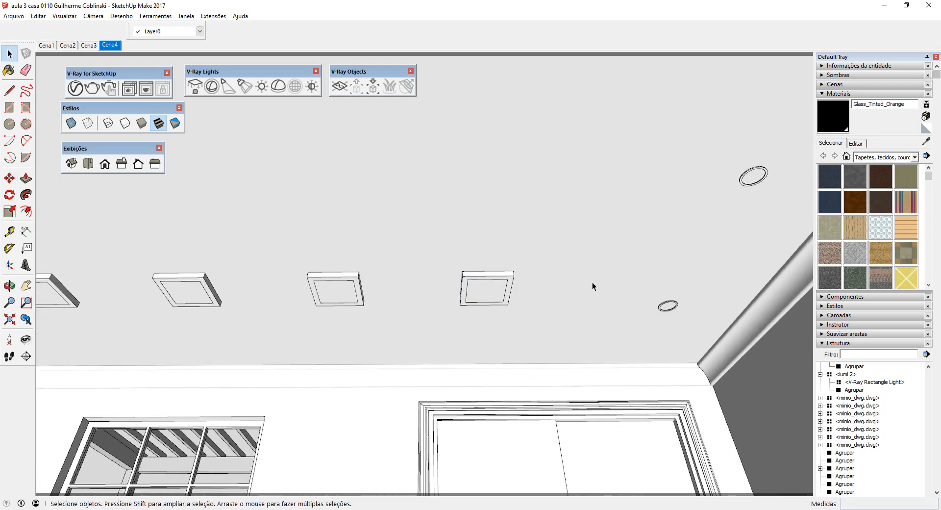
# Step: Copy the row of four square fixtures 1 m along the red axis and repeat the copy with x4
pyautogui.keyDown('shift'); pyautogui.moveTo(495, 281); pyautogui.dragTo(652, 283, button='middle'); pyautogui.keyUp('shift')
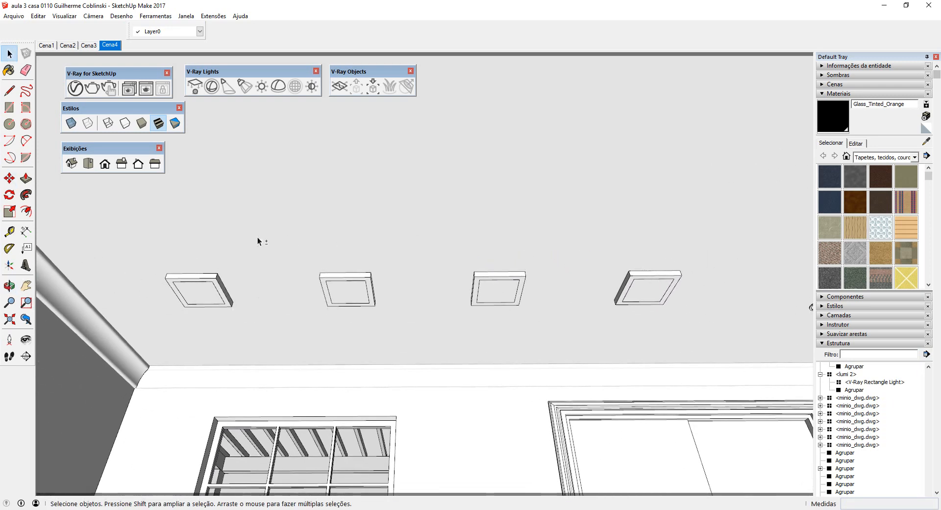
pyautogui.moveTo(140, 236); pyautogui.dragTo(692, 328)
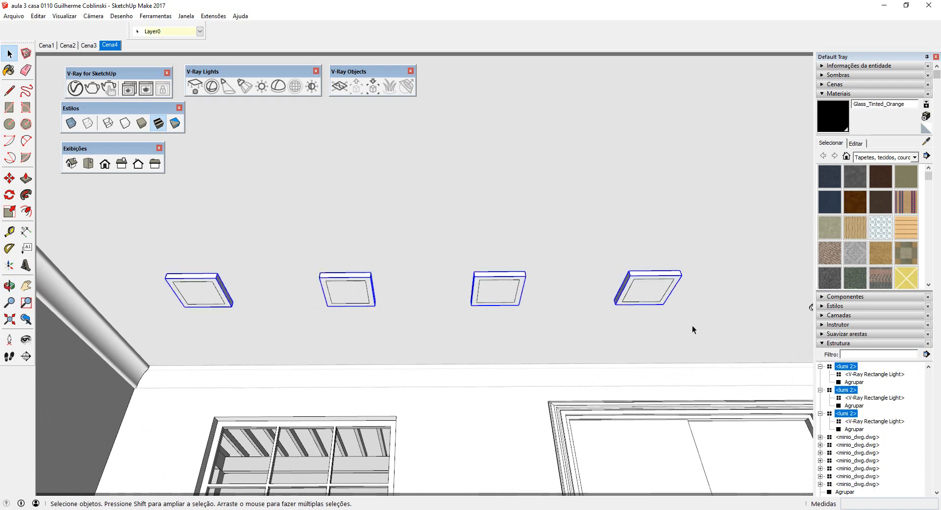
pyautogui.press('m')
pyautogui.press('ctrl')
pyautogui.click(566, 289)
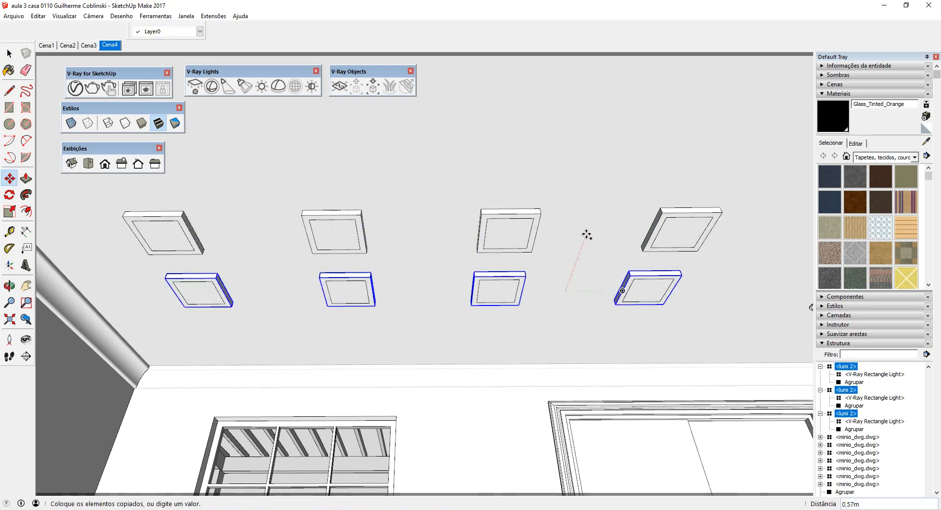
pyautogui.press('Return')
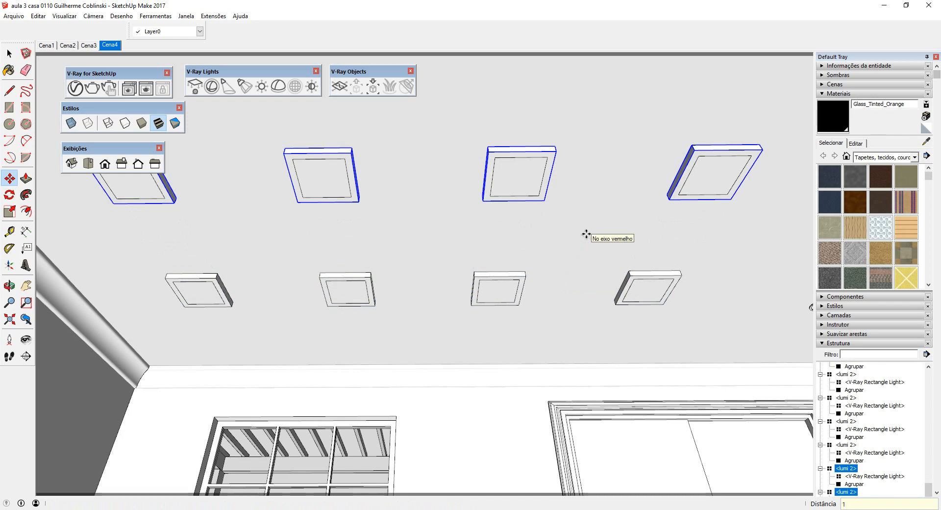
pyautogui.press('Return')
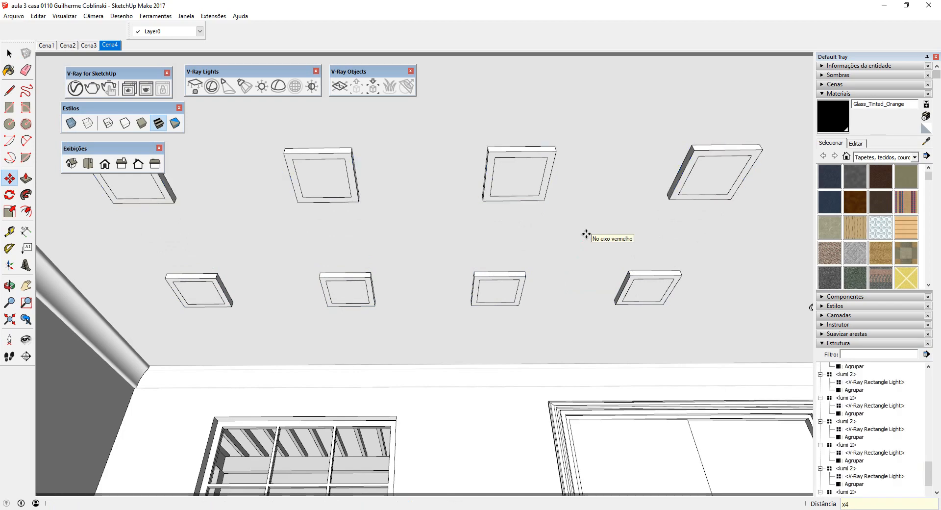
# Step: Set the camera's field of view to 75 degrees and frame the room corner with the tables, doors and ceiling fixtures
pyautogui.moveTo(586, 234); pyautogui.dragTo(471, 306, button='middle')
pyautogui.press('m')
pyautogui.press('space')
pyautogui.moveTo(419, 282); pyautogui.dragTo(500, 324, button='middle')
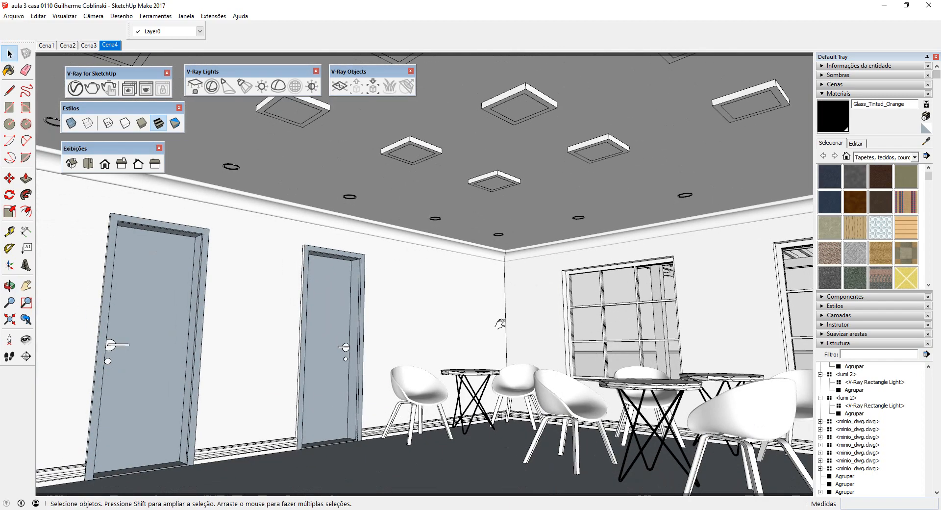
pyautogui.click(9, 302)
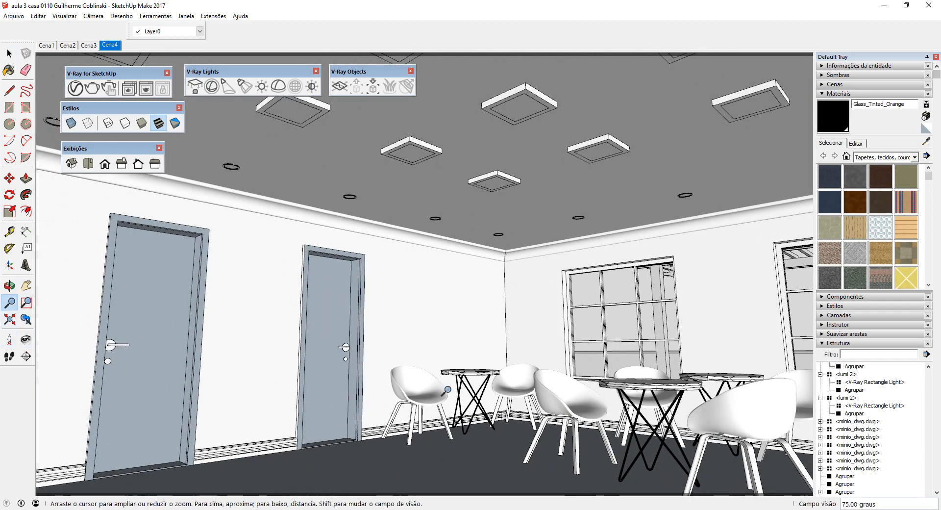
pyautogui.write('75')
pyautogui.moveTo(507, 371); pyautogui.dragTo(478, 361, button='middle')
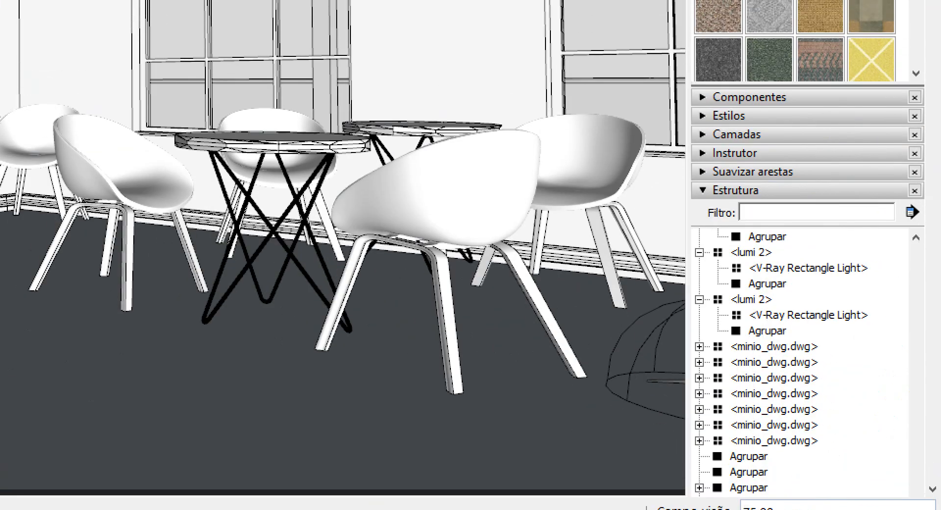
pyautogui.moveTo(818, 466); pyautogui.dragTo(696, 508)
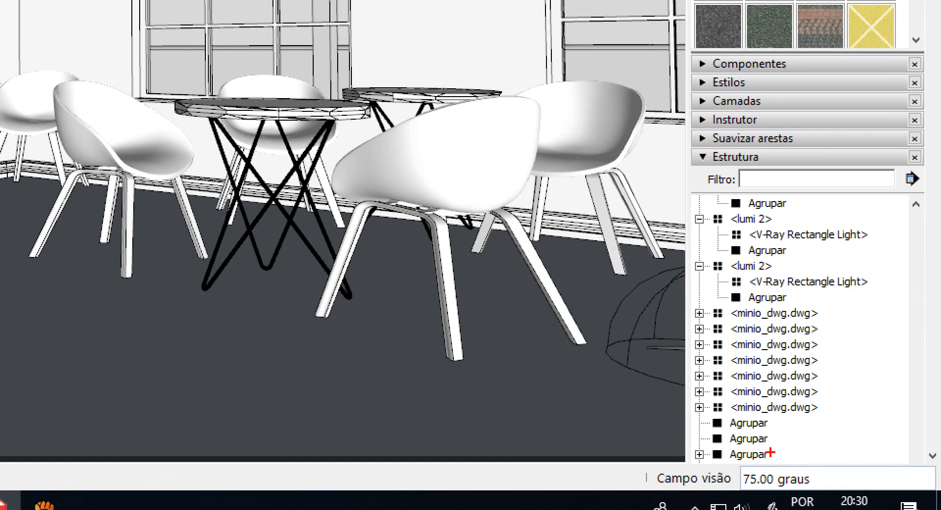
pyautogui.moveTo(771, 452)
pyautogui.mouseDown()
pyautogui.moveTo(804, 495)
pyautogui.moveTo(762, 454)
pyautogui.mouseUp()
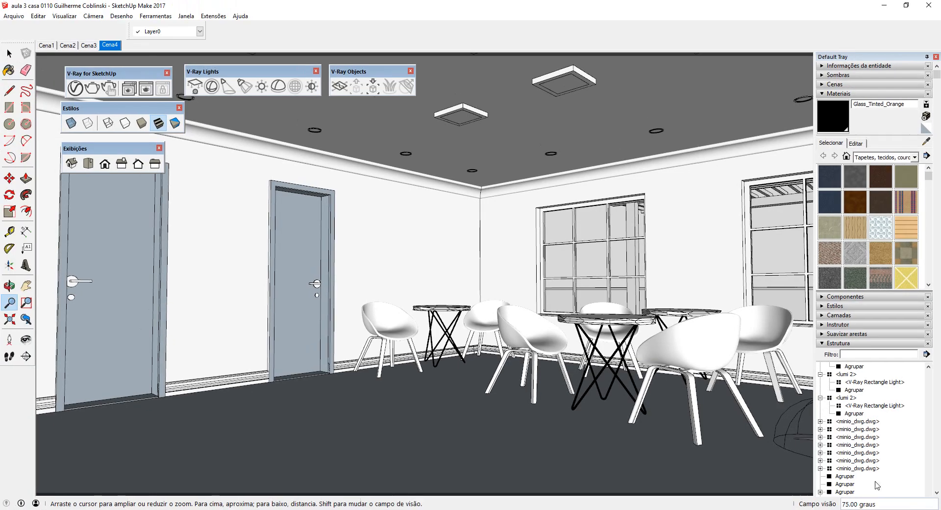
pyautogui.click(26, 339)
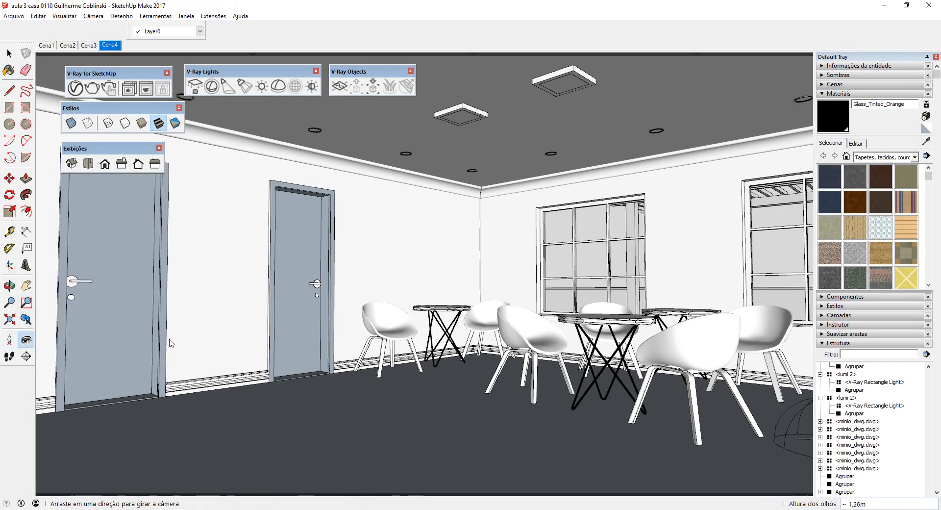
pyautogui.moveTo(352, 313); pyautogui.dragTo(395, 260)
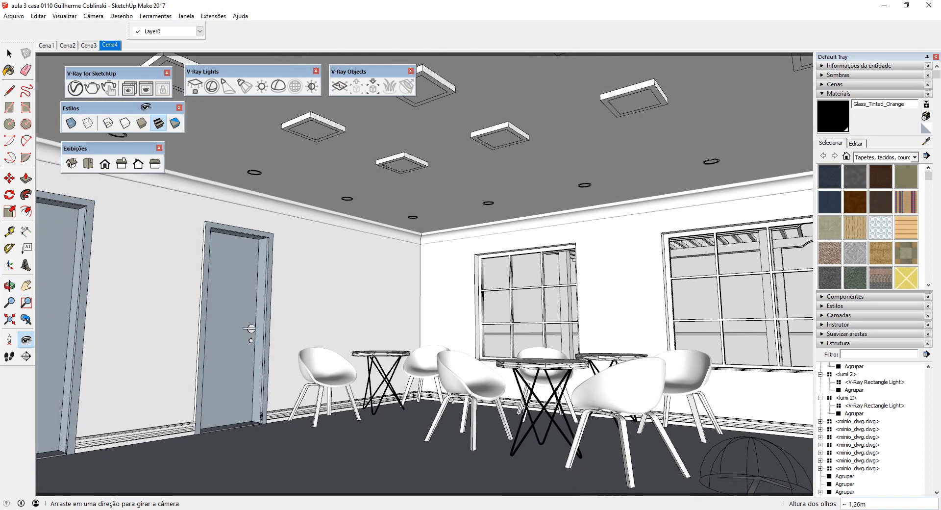
# Step: Start an interactive V-Ray render and compare the room with the V-Ray Rectangle Light disabled and enabled
pyautogui.click(110, 89)
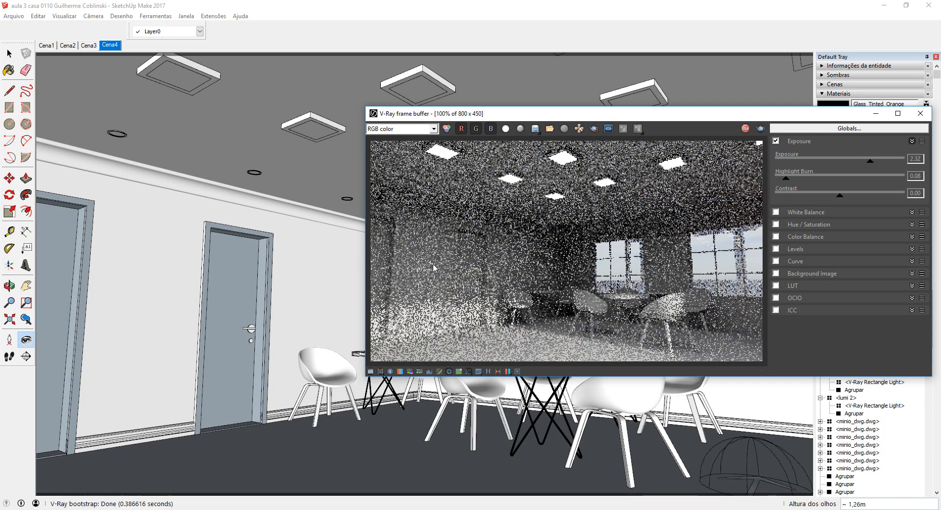
pyautogui.click(223, 135)
pyautogui.click(76, 88)
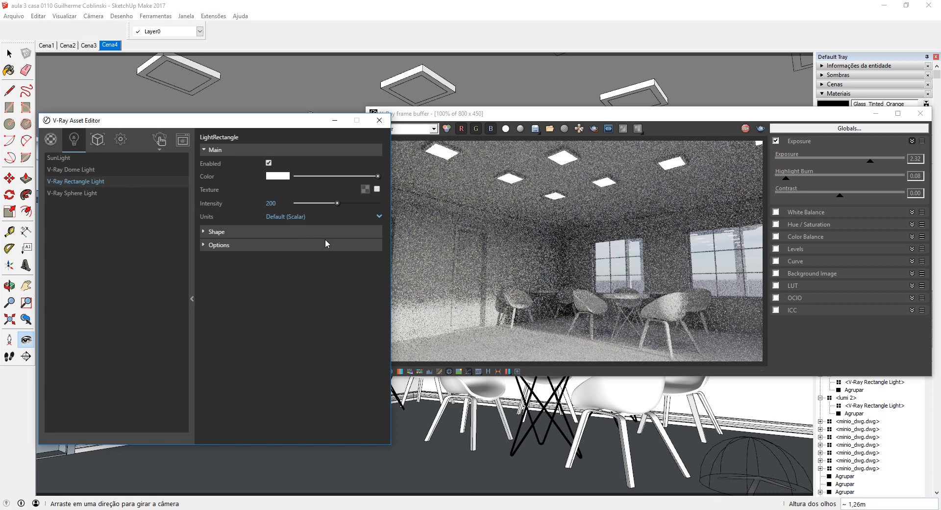
pyautogui.click(269, 164)
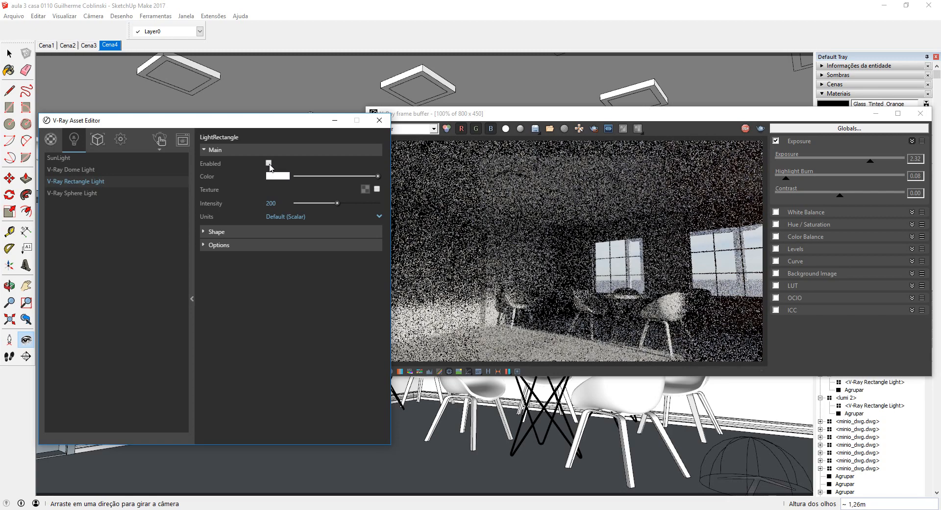
pyautogui.click(269, 163)
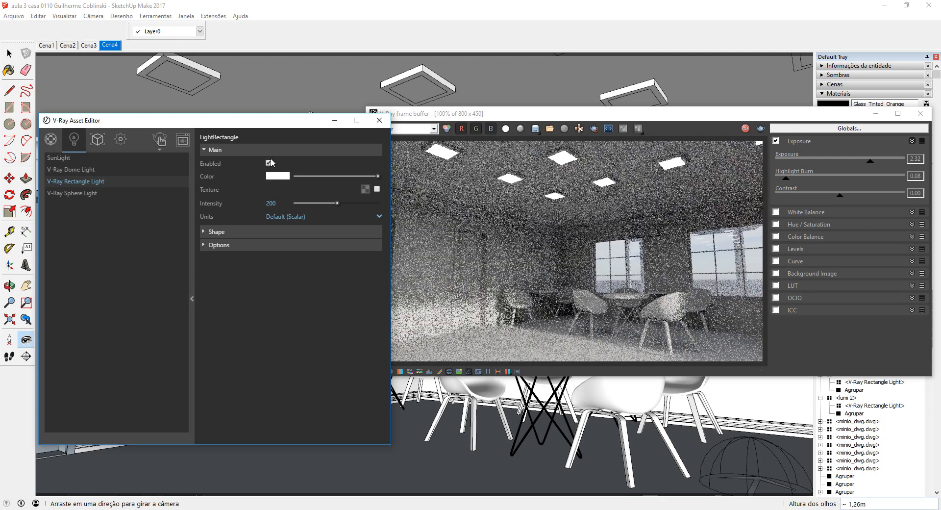
# Step: Stop the interactive render and close the V-Ray frame buffer
pyautogui.click(200, 80)
pyautogui.moveTo(252, 71); pyautogui.dragTo(263, 65)
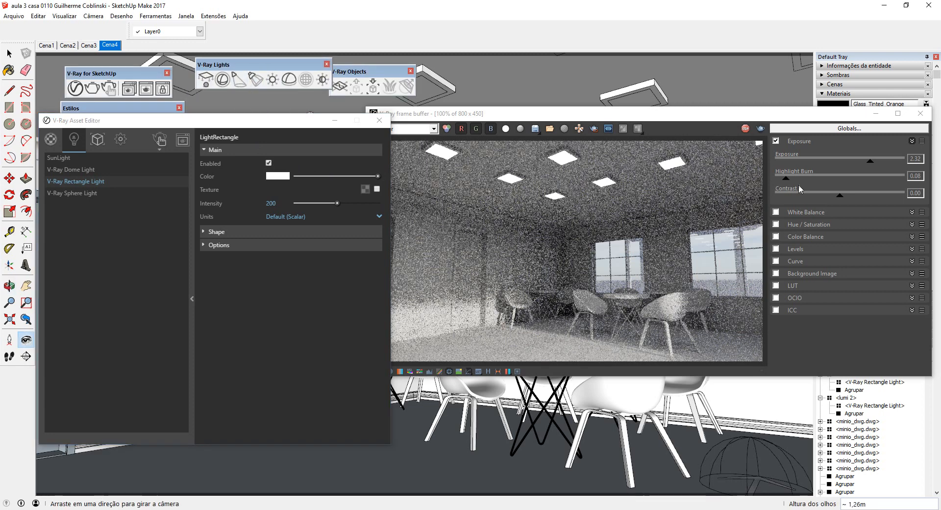
pyautogui.click(746, 129)
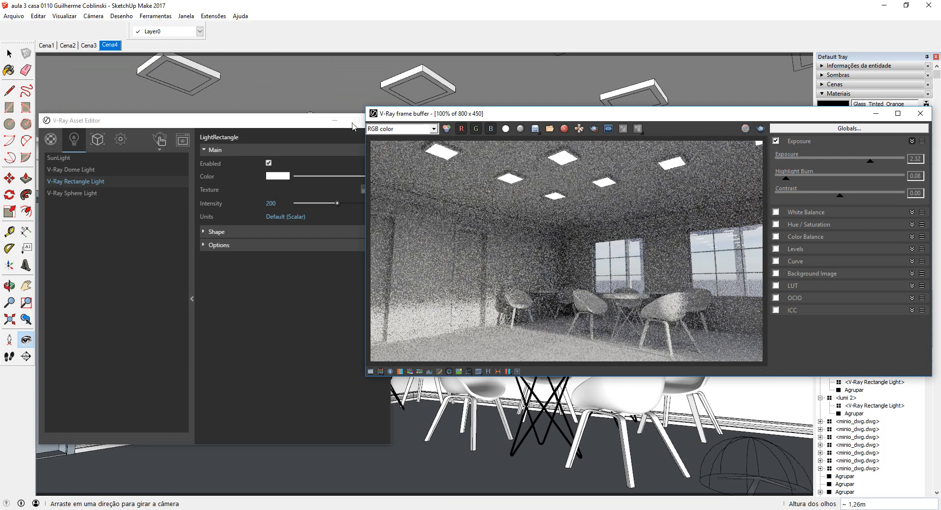
pyautogui.click(921, 113)
# Step: Disable the V-Ray Rectangle Light and close the V-Ray Asset Editor and progress window
pyautogui.click(268, 163)
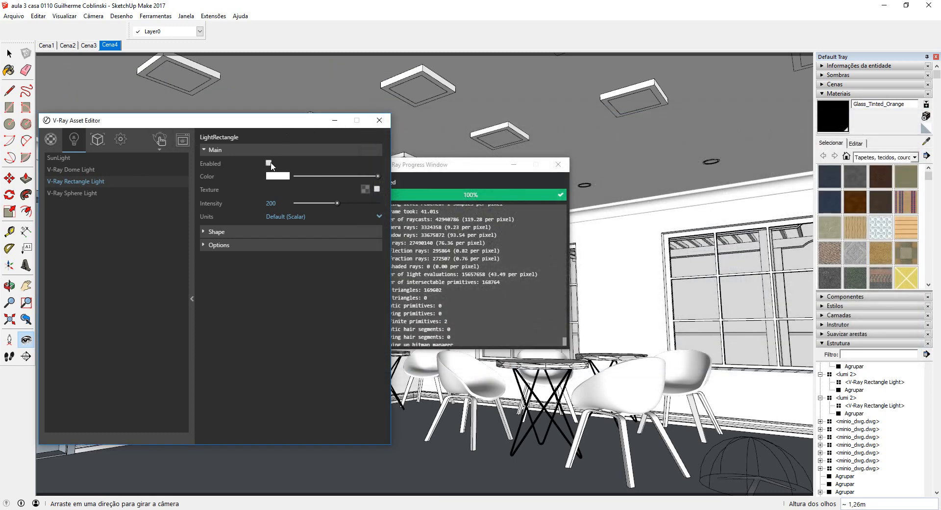
pyautogui.click(379, 120)
pyautogui.click(557, 164)
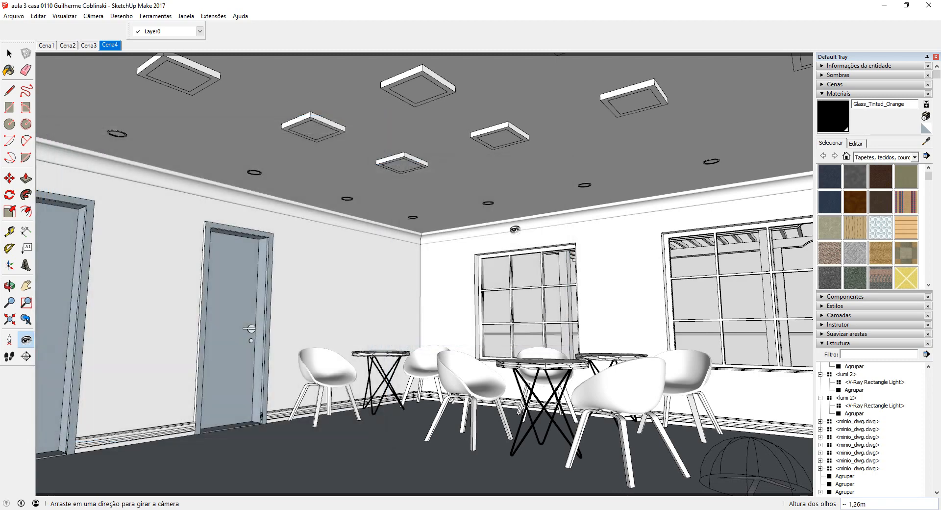
# Step: Place a V-Ray Spot Light at the centre of the round ceiling downlight nearest the room corner
pyautogui.scroll(5, 390, 222)
pyautogui.scroll(3, 391, 222)
pyautogui.scroll(2, 362, 311)
pyautogui.moveTo(363, 313)
pyautogui.mouseDown(button='middle')
pyautogui.moveTo(381, 361)
pyautogui.moveTo(401, 353)
pyautogui.moveTo(374, 338)
pyautogui.moveTo(363, 318)
pyautogui.mouseUp(button='middle')
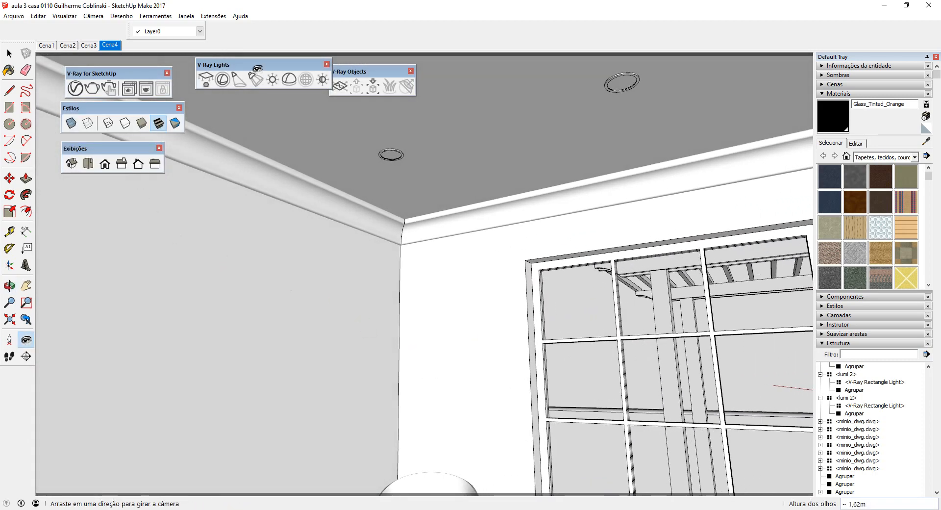
pyautogui.click(241, 79)
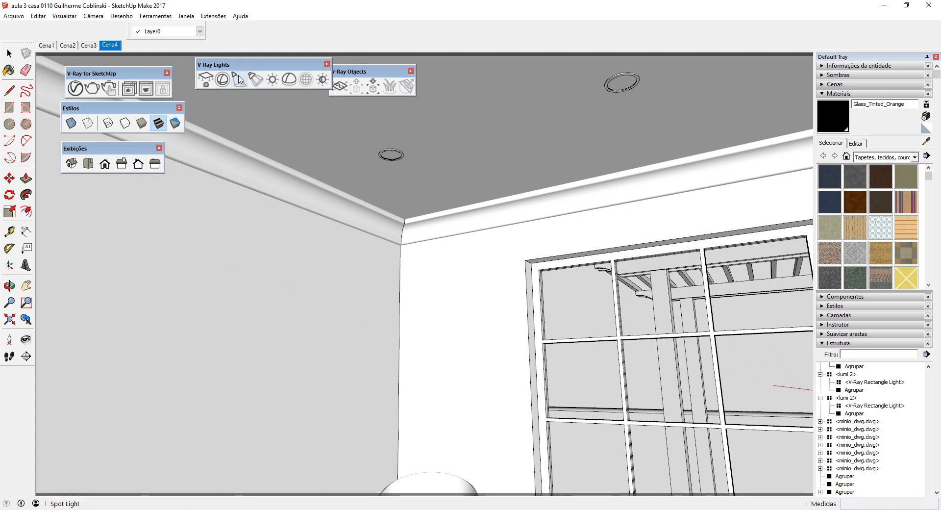
pyautogui.scroll(2, 388, 161)
pyautogui.scroll(2, 388, 160)
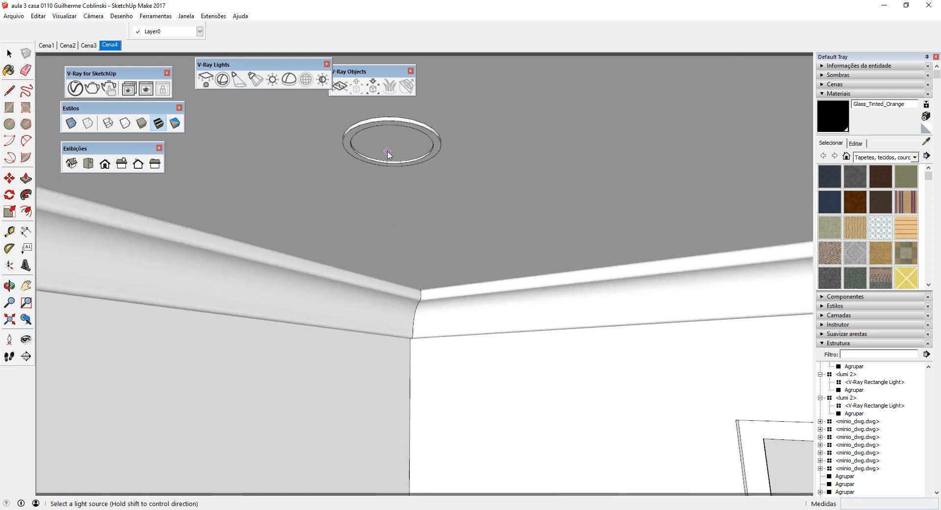
pyautogui.click(393, 146)
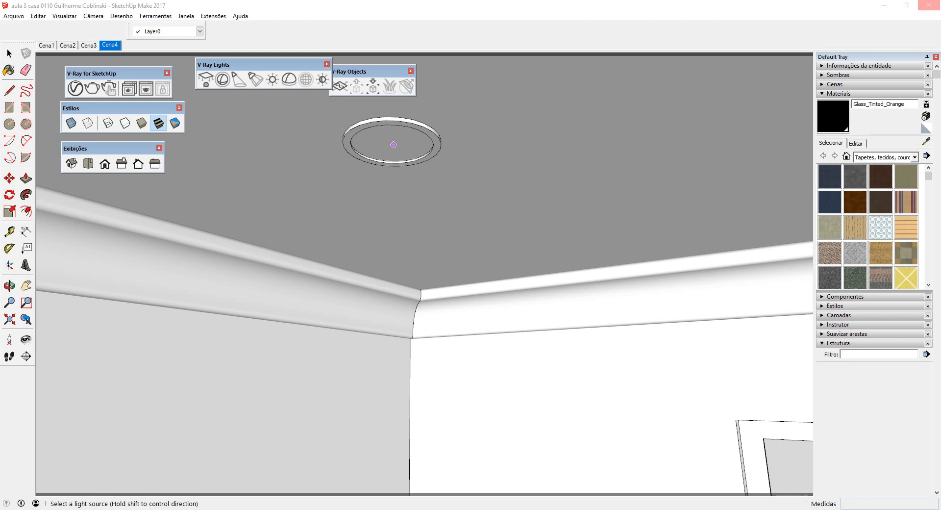
pyautogui.click(393, 147)
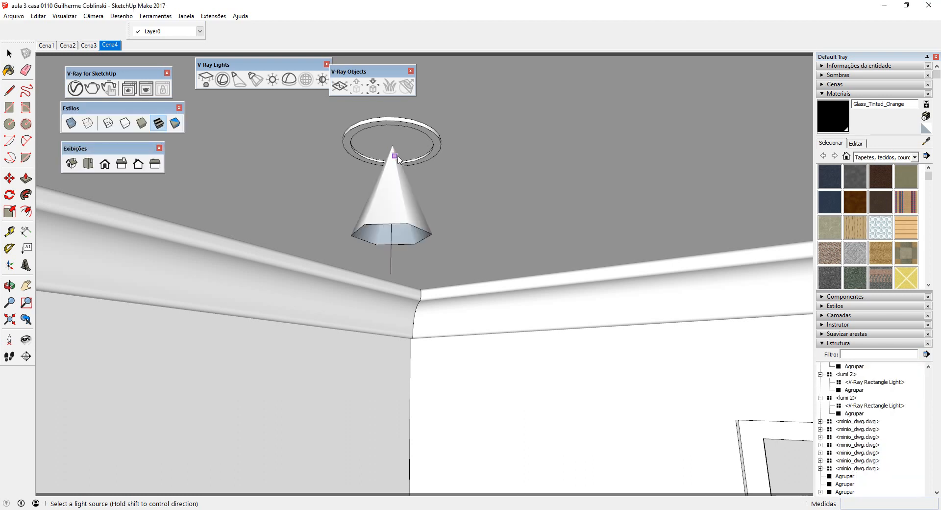
# Step: Select the V-Ray Spot Light and examine from close up how its tip sits within the round ceiling downlight
pyautogui.click(9, 53)
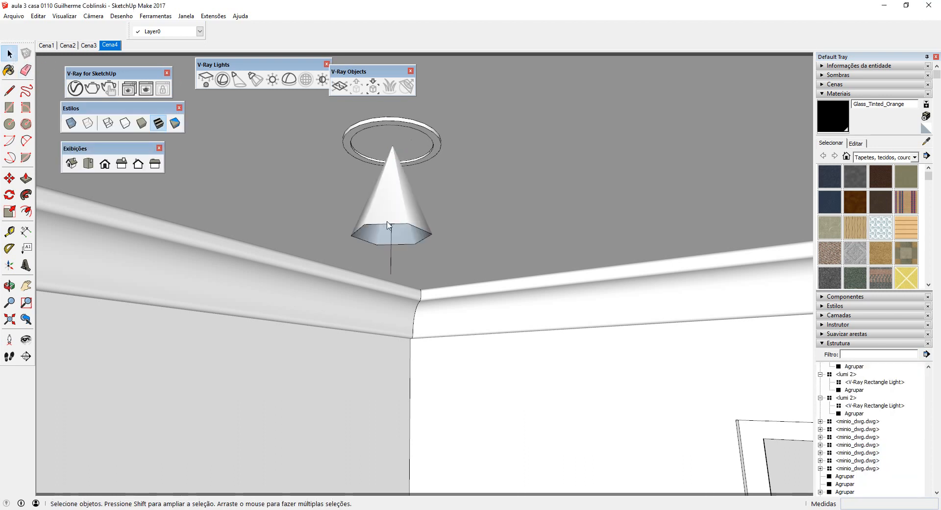
pyautogui.click(393, 162)
pyautogui.scroll(3, 404, 146)
pyautogui.scroll(2, 404, 146)
pyautogui.moveTo(404, 147); pyautogui.dragTo(396, 202, button='middle')
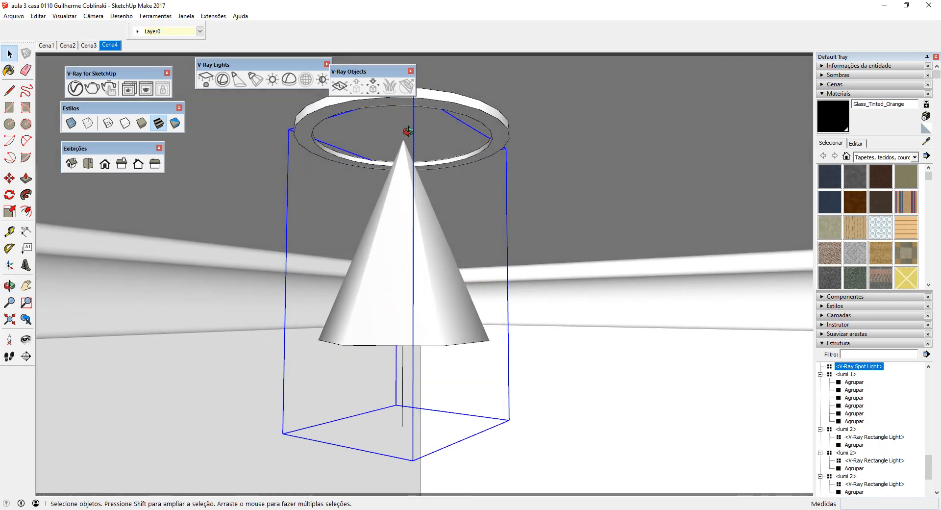
pyautogui.scroll(1, 404, 145)
pyautogui.moveTo(403, 149)
pyautogui.mouseDown(button='middle')
pyautogui.moveTo(399, 246)
pyautogui.moveTo(391, 122)
pyautogui.moveTo(398, 142)
pyautogui.mouseUp(button='middle')
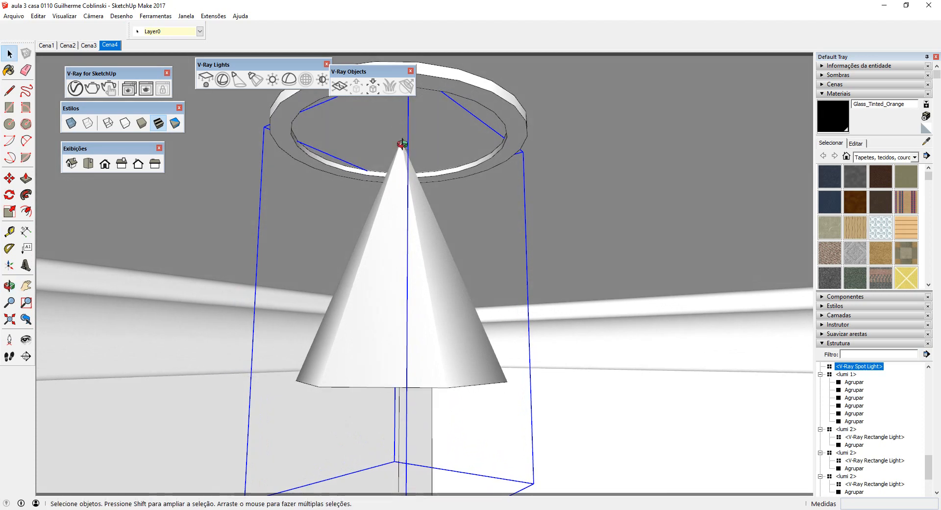
pyautogui.scroll(2, 400, 145)
pyautogui.scroll(-7, 402, 140)
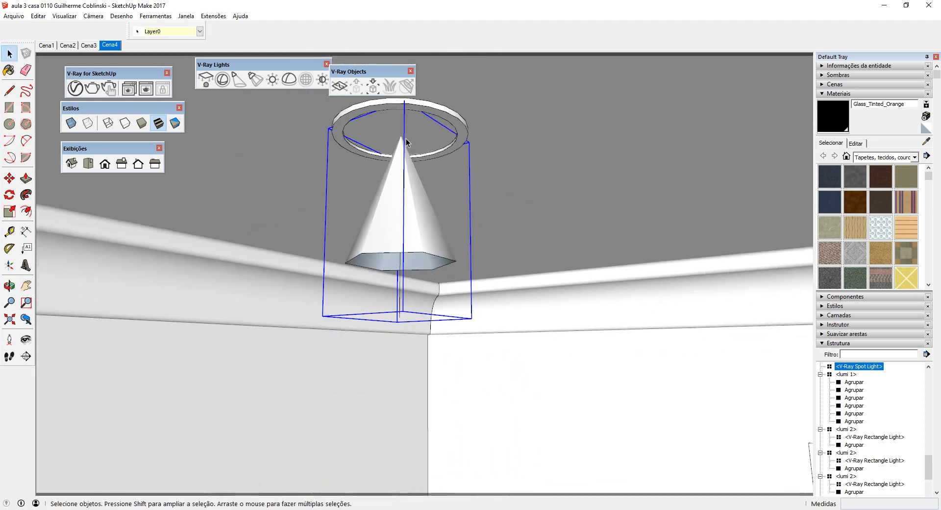
pyautogui.scroll(-6, 410, 181)
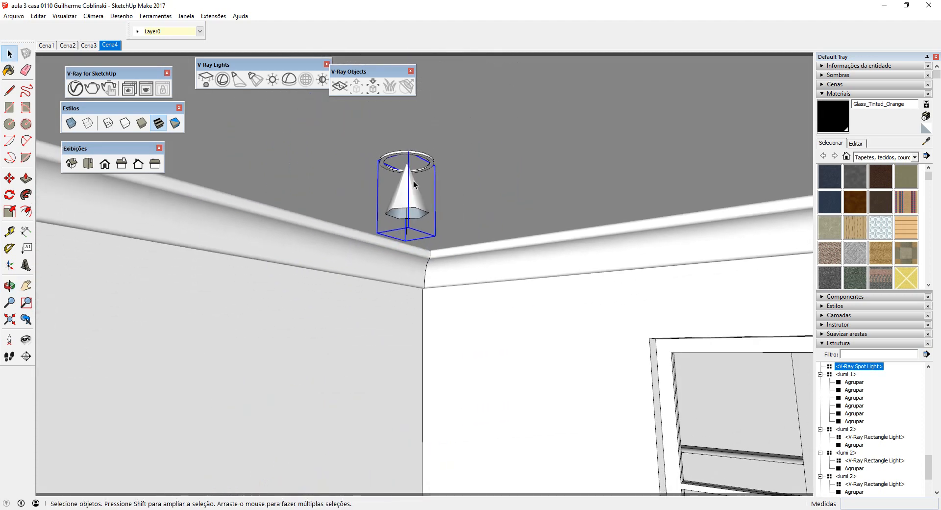
# Step: Frame the room corner with the tables and start an interactive V-Ray render to test the spot light
pyautogui.scroll(-5, 411, 221)
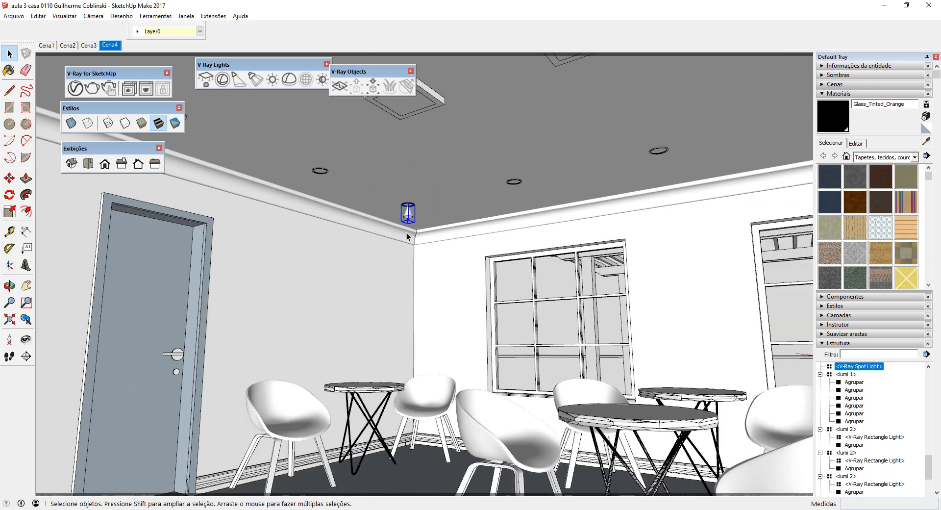
pyautogui.scroll(3, 389, 387)
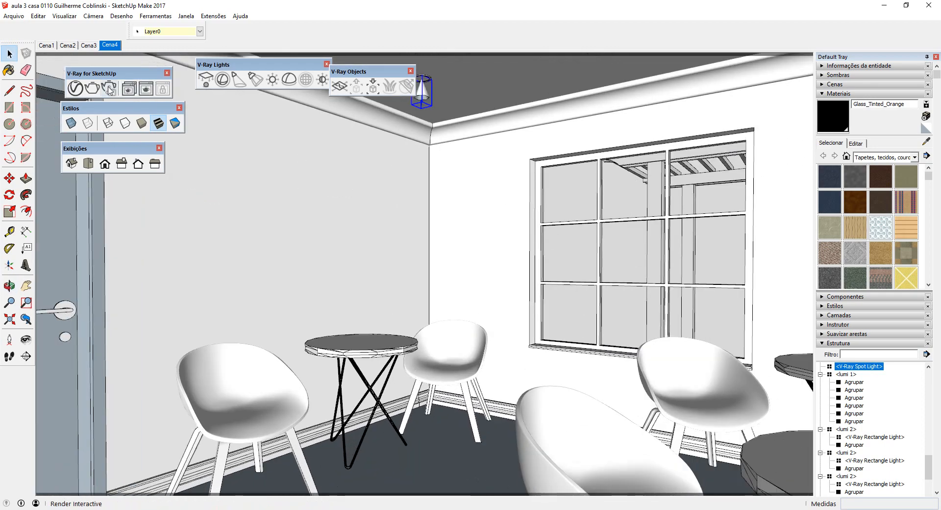
pyautogui.click(108, 87)
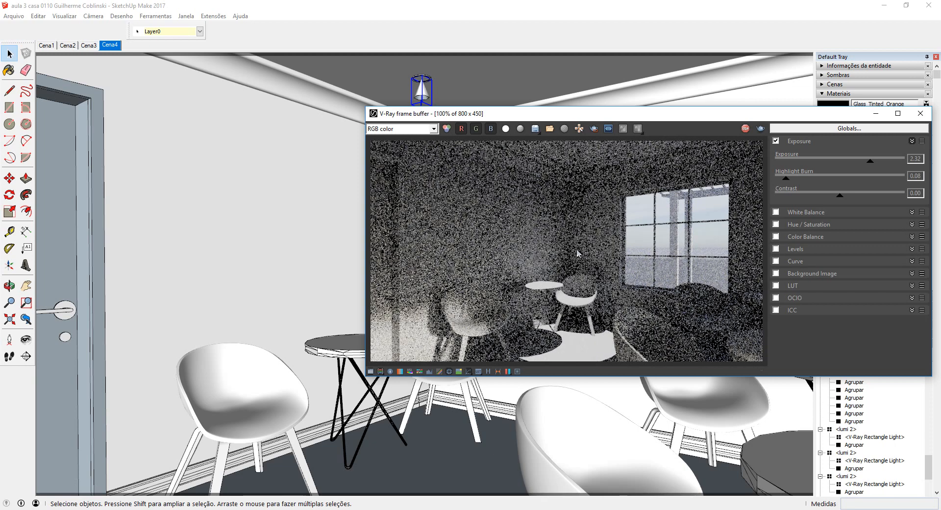
pyautogui.moveTo(313, 244); pyautogui.dragTo(313, 245, button='middle')
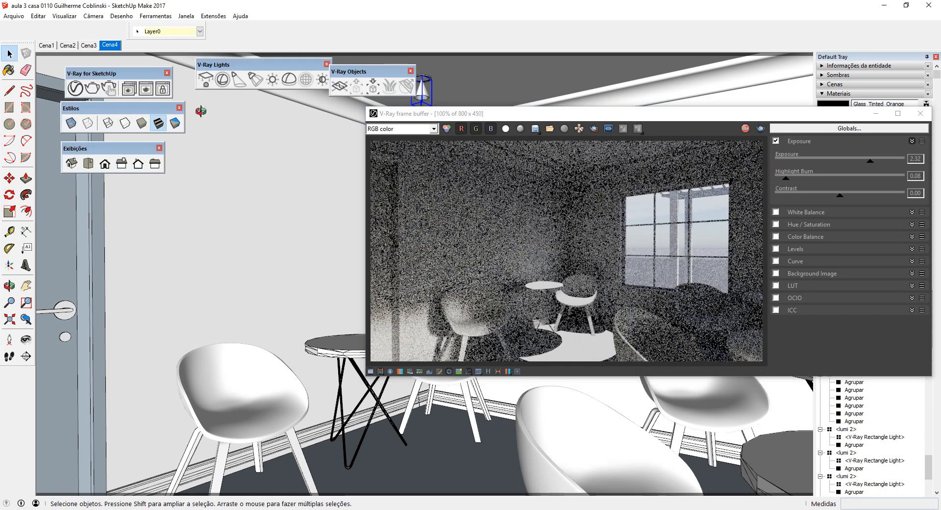
# Step: Set the V-Ray Spot Light's Penumbra Angle to 1 as a trial, and reduce it to 0,5
pyautogui.click(76, 89)
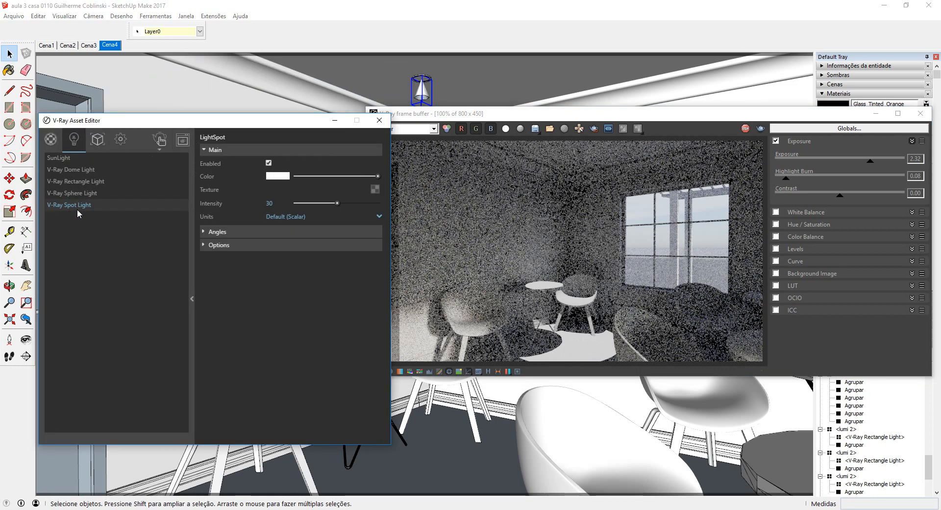
pyautogui.click(268, 228)
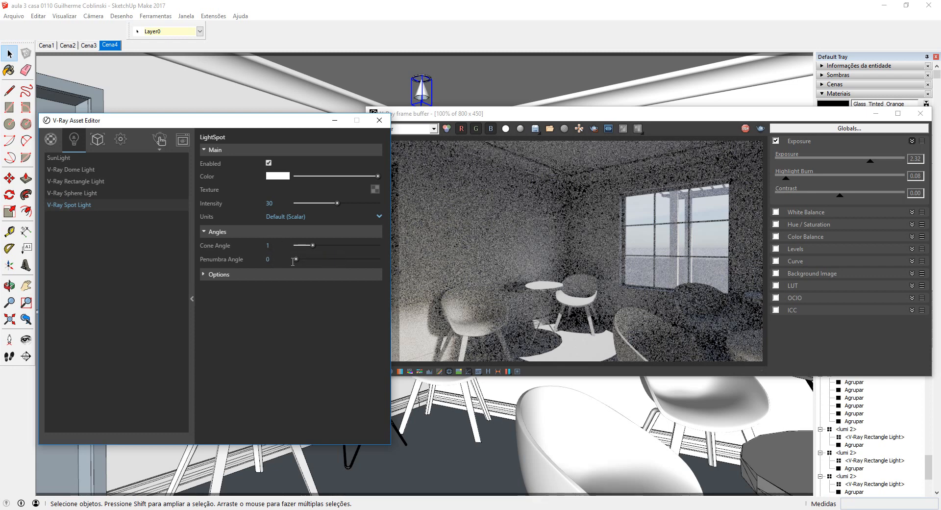
pyautogui.write('1')
pyautogui.press('Return')
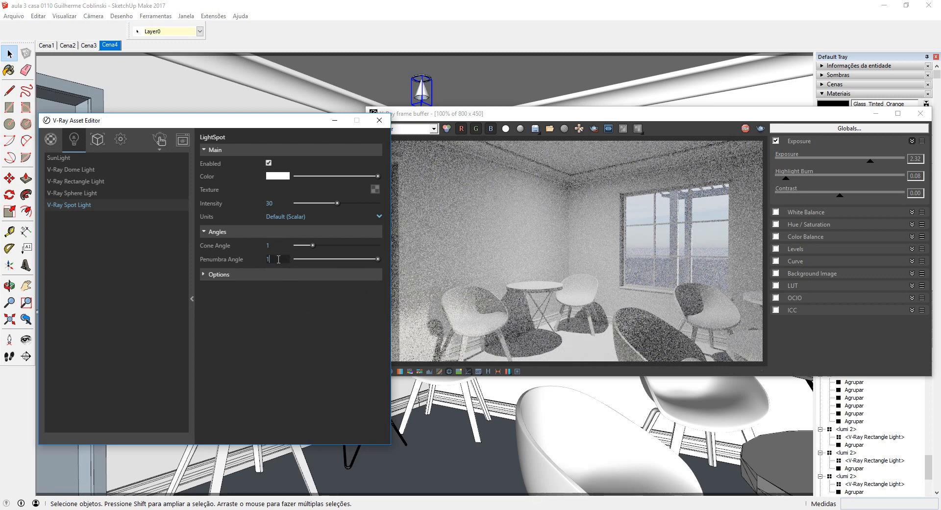
pyautogui.write('0,5')
pyautogui.press('Return')
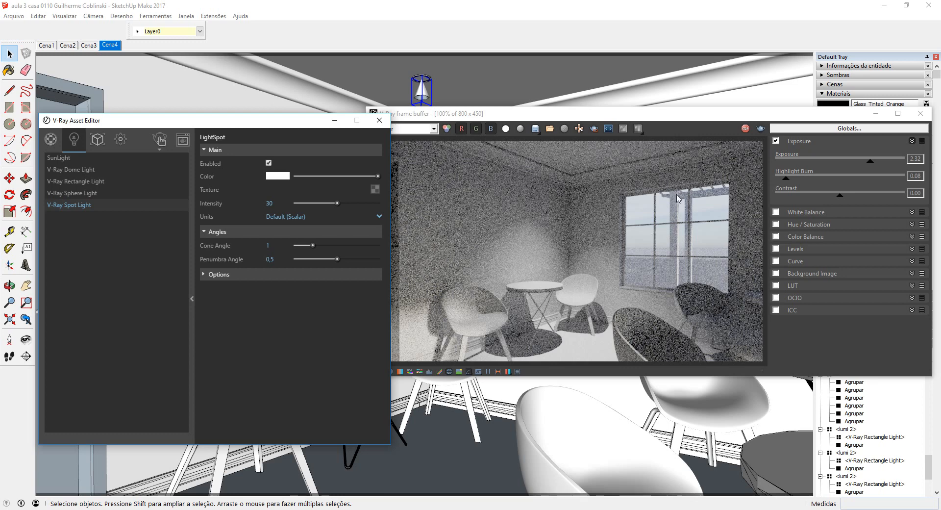
# Step: Stop the interactive test render and close the V-Ray frame buffer
pyautogui.click(748, 131)
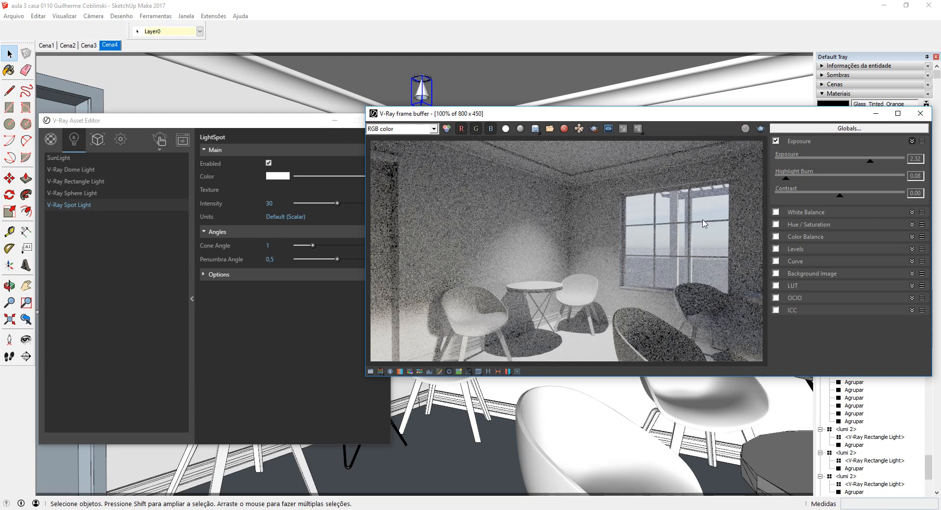
pyautogui.click(922, 114)
pyautogui.click(557, 166)
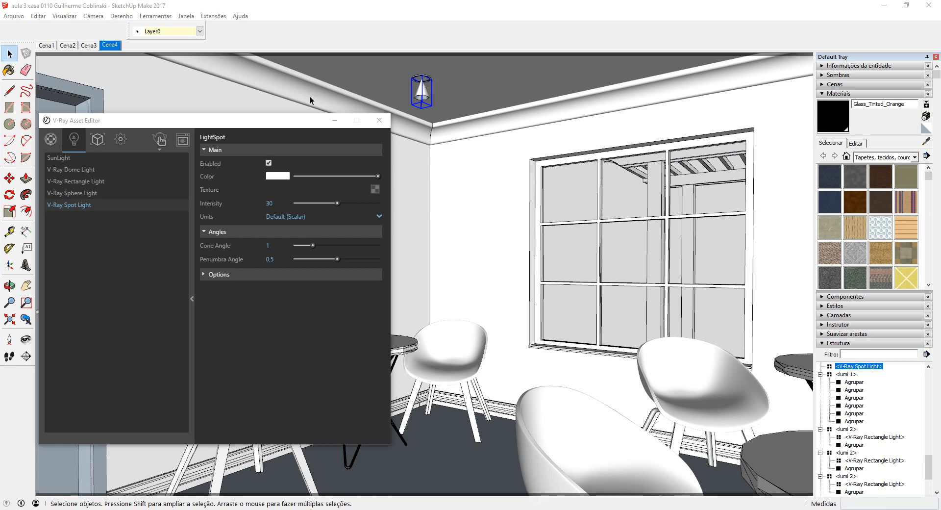
# Step: Copy the corner spot light 1,16 m along the green axis to the adjacent downlight and array it x4 along the window wall
pyautogui.press('m')
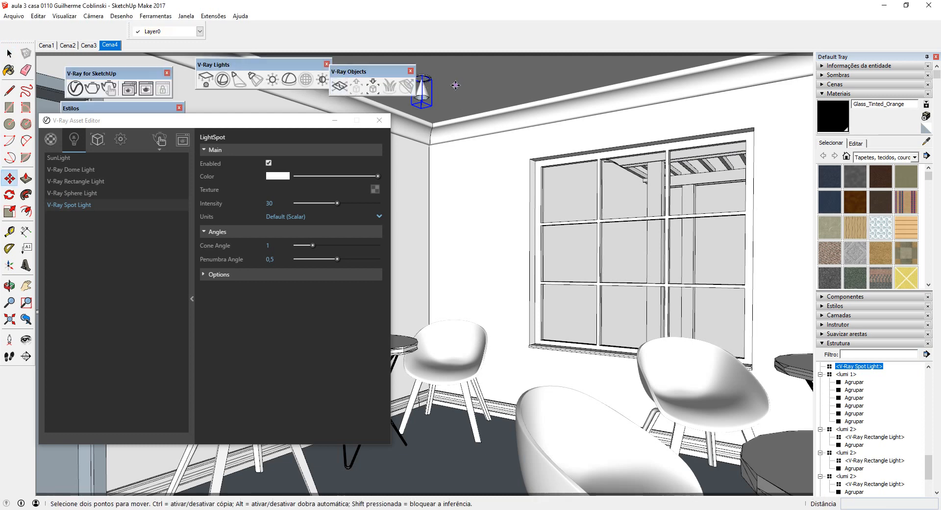
pyautogui.scroll(6, 455, 85)
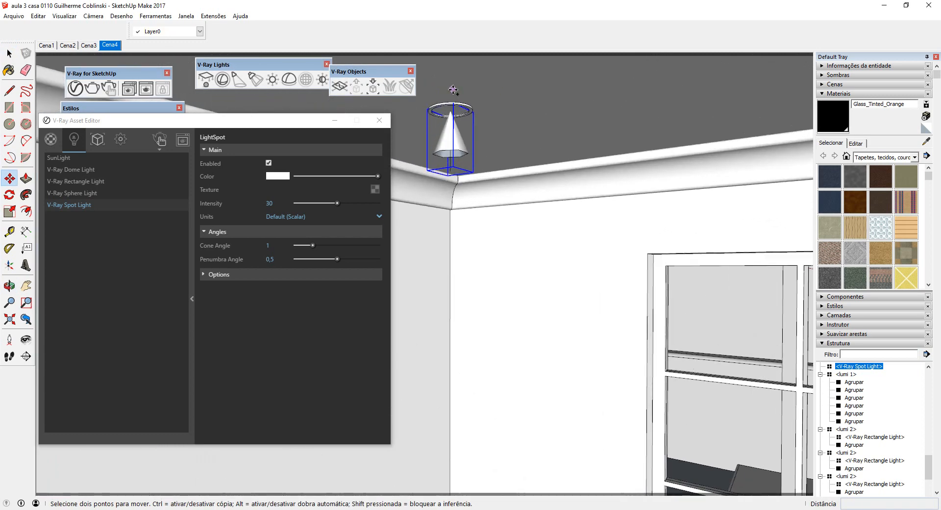
pyautogui.scroll(4, 443, 113)
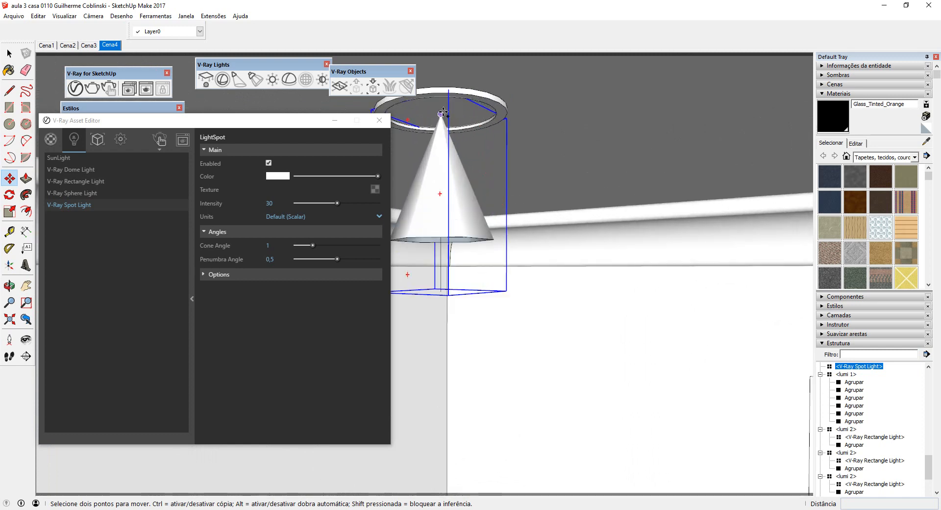
pyautogui.click(500, 103)
pyautogui.scroll(-4, 515, 101)
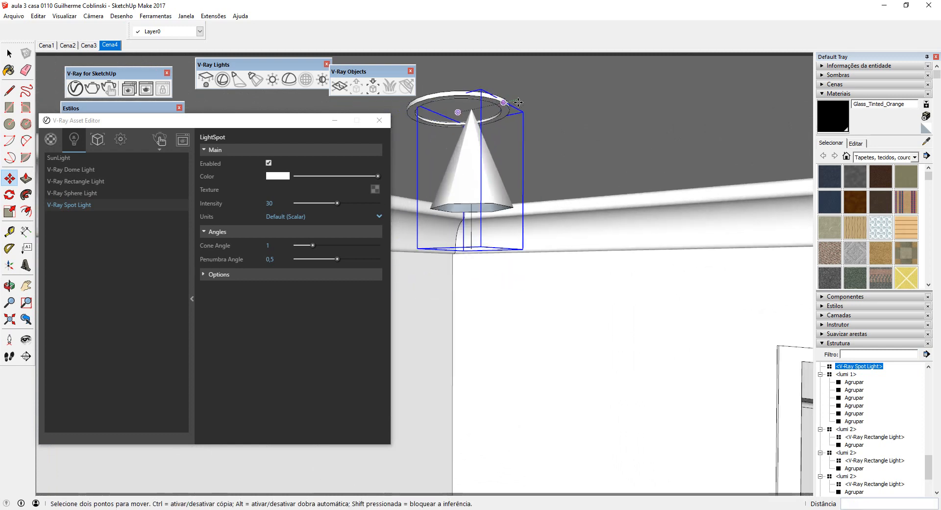
pyautogui.scroll(-2, 543, 109)
pyautogui.moveTo(543, 110); pyautogui.dragTo(630, 206, button='middle')
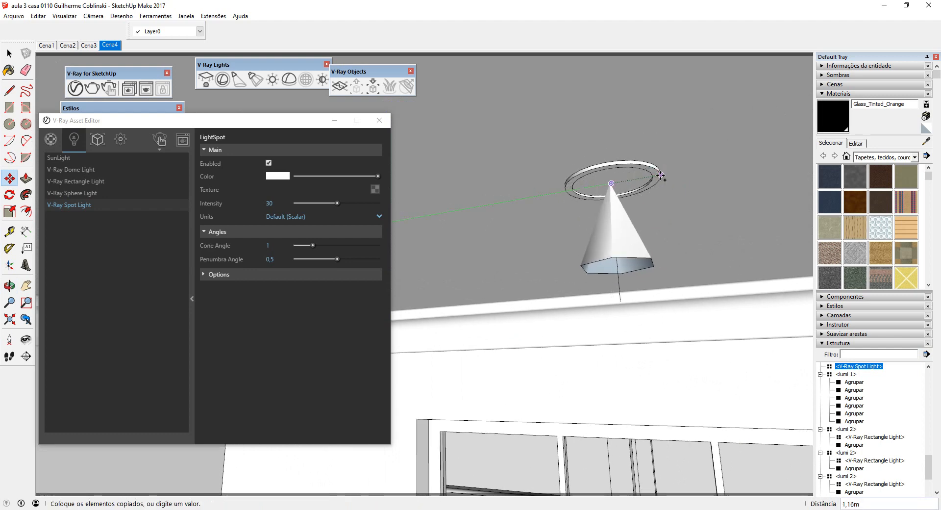
pyautogui.click(660, 175)
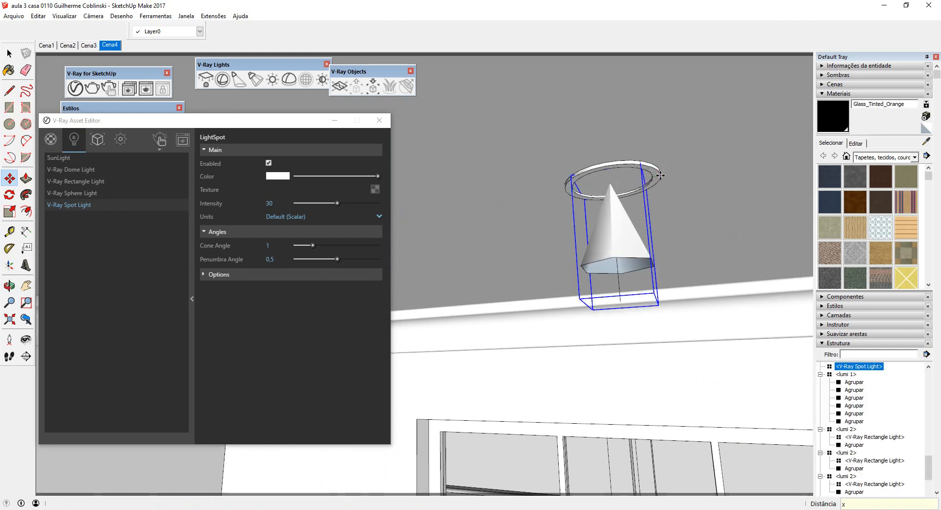
pyautogui.write('x4')
pyautogui.press('Return')
pyautogui.scroll(-3, 620, 255)
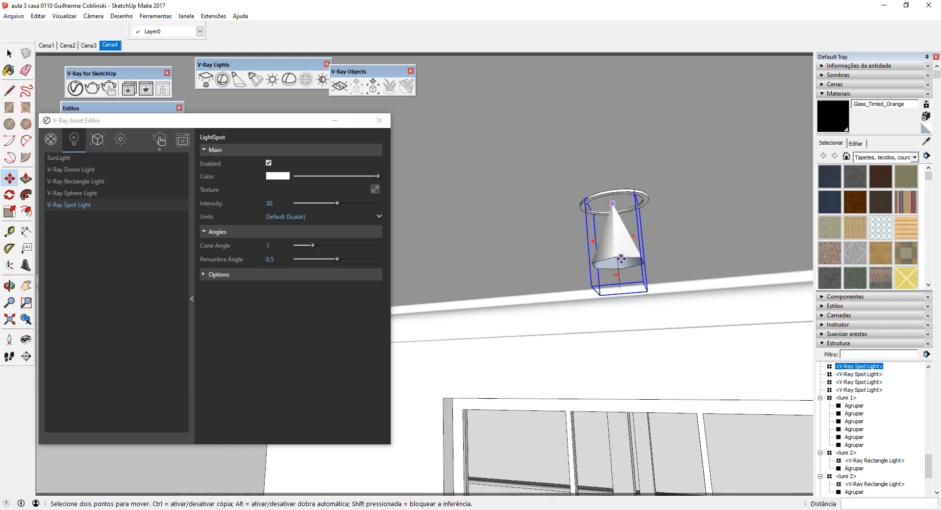
# Step: Select the spot light in the far corner downlight of the window-wall row and copy it to another ceiling downlight
pyautogui.keyDown('shift'); pyautogui.moveTo(683, 239); pyautogui.dragTo(754, 252, button='middle'); pyautogui.keyUp('shift')
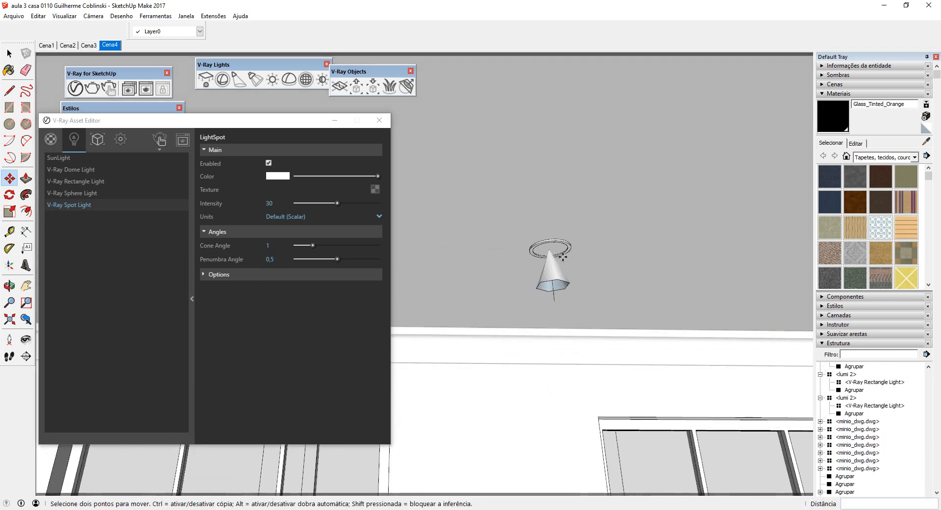
pyautogui.moveTo(548, 264); pyautogui.dragTo(424, 290, button='middle')
pyautogui.scroll(-2, 559, 289)
pyautogui.moveTo(668, 285); pyautogui.dragTo(722, 278, button='middle')
pyautogui.press('space')
pyautogui.click(581, 328)
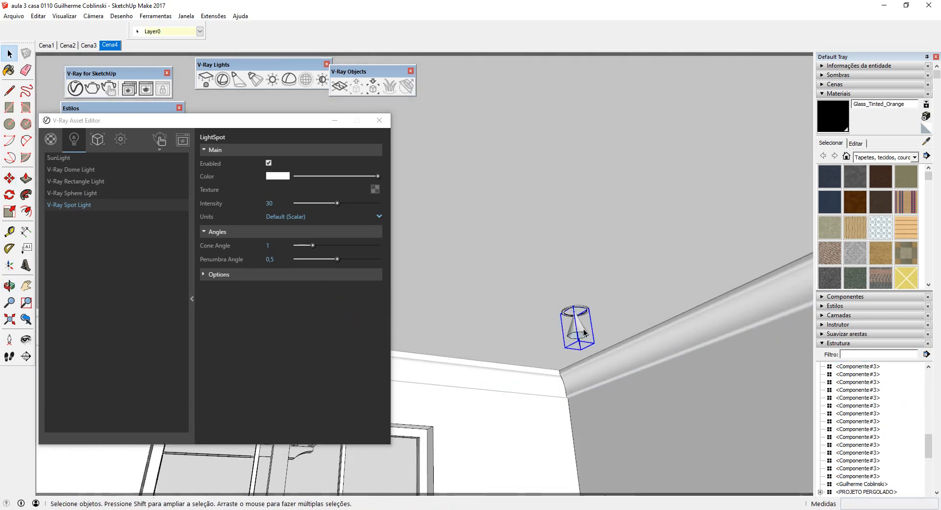
pyautogui.press('m')
pyautogui.scroll(2, 590, 300)
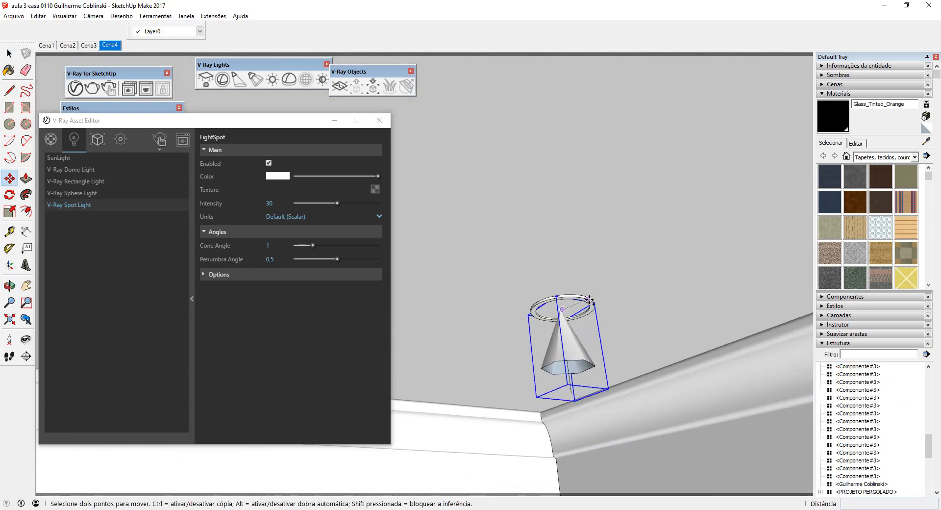
pyautogui.click(590, 300)
pyautogui.scroll(-3, 598, 295)
pyautogui.keyDown('shift'); pyautogui.moveTo(670, 286); pyautogui.dragTo(515, 363, button='middle'); pyautogui.keyUp('shift')
pyautogui.moveTo(580, 343); pyautogui.dragTo(784, 328, button='middle')
pyautogui.click(523, 342)
pyautogui.press('space')
# Step: Copy the spot light in the room corner 1,17 m along the red axis to the adjacent downlight and array it x5
pyautogui.scroll(3, 502, 352)
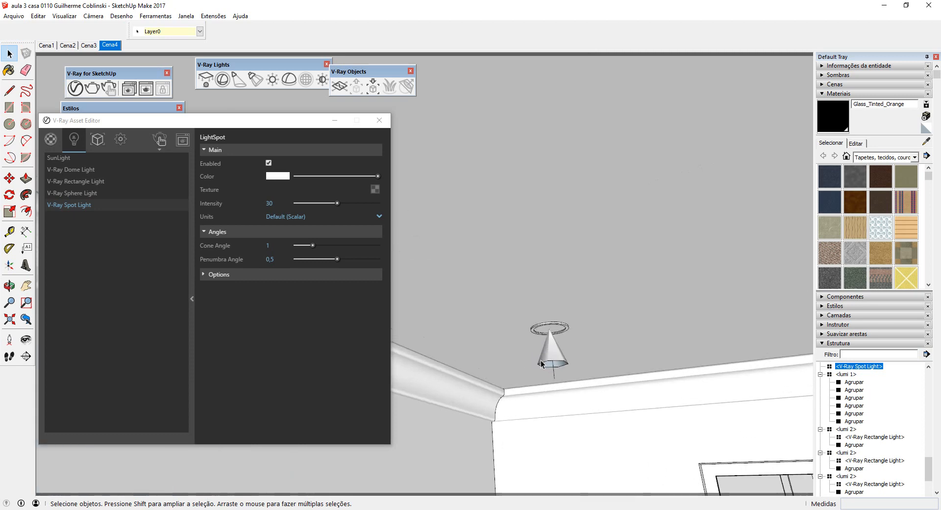
pyautogui.click(546, 363)
pyautogui.scroll(-2, 553, 361)
pyautogui.moveTo(554, 361); pyautogui.dragTo(645, 327, button='middle')
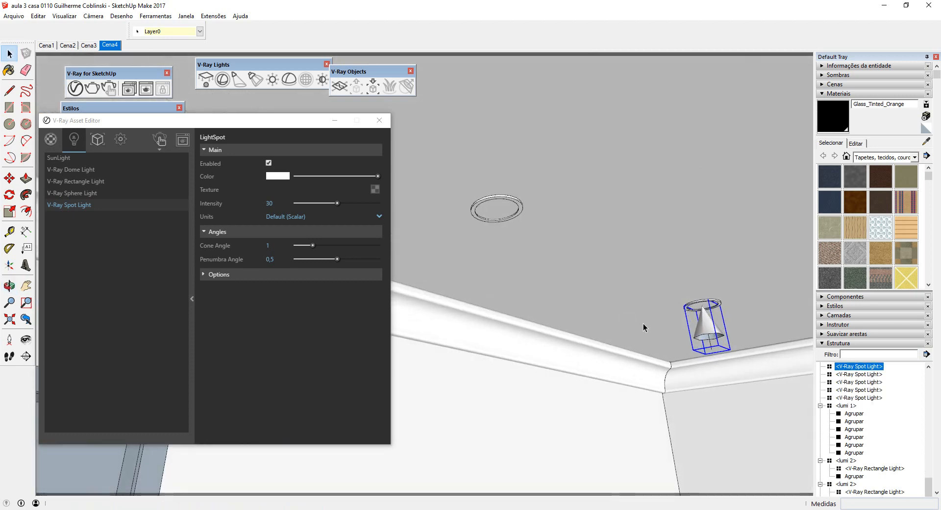
pyautogui.scroll(2, 680, 320)
pyautogui.press('m')
pyautogui.press('ctrl')
pyautogui.click(698, 296)
pyautogui.keyDown('shift'); pyautogui.moveTo(539, 226); pyautogui.dragTo(654, 281, button='middle'); pyautogui.keyUp('shift')
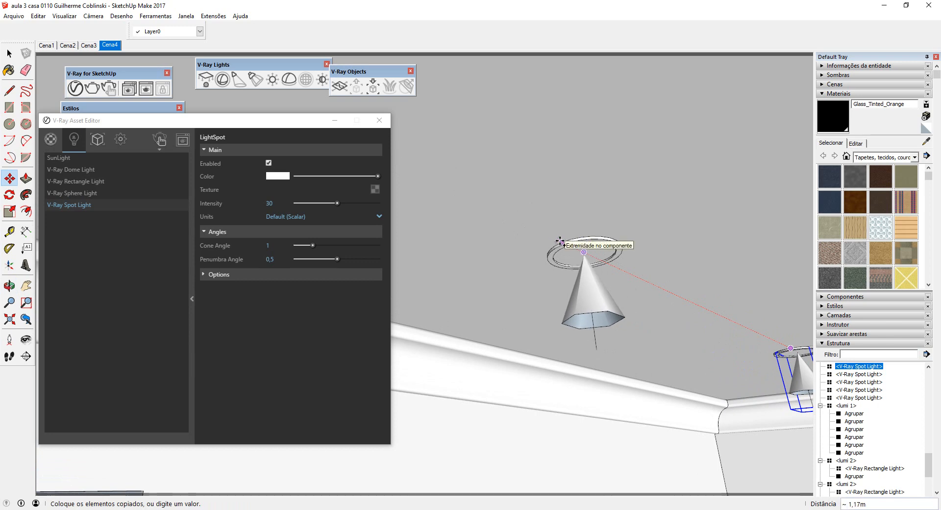
pyautogui.click(561, 242)
pyautogui.write('x5')
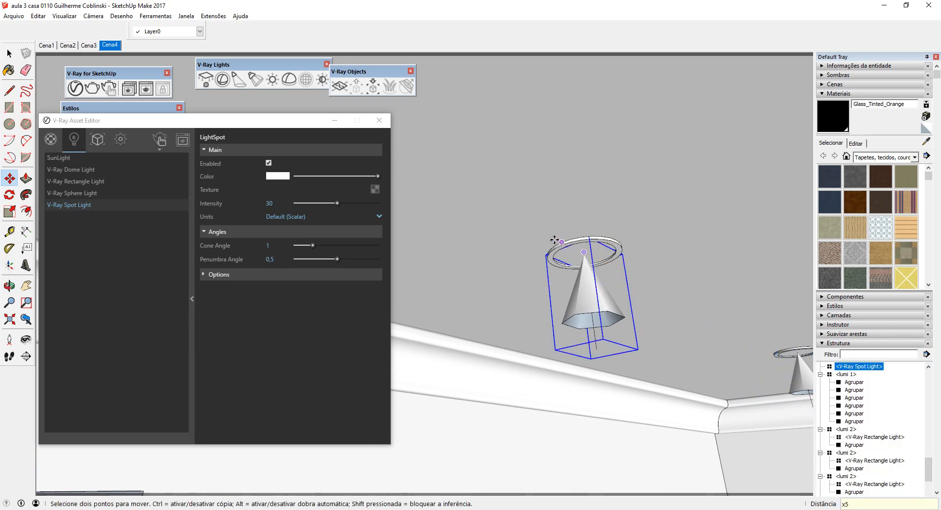
pyautogui.press('Return')
# Step: Copy the corner spot light to the adjacent downlight along the wall with the doors and array it over that row
pyautogui.scroll(-4, 634, 315)
pyautogui.keyDown('shift'); pyautogui.moveTo(625, 321); pyautogui.dragTo(731, 300, button='middle'); pyautogui.keyUp('shift')
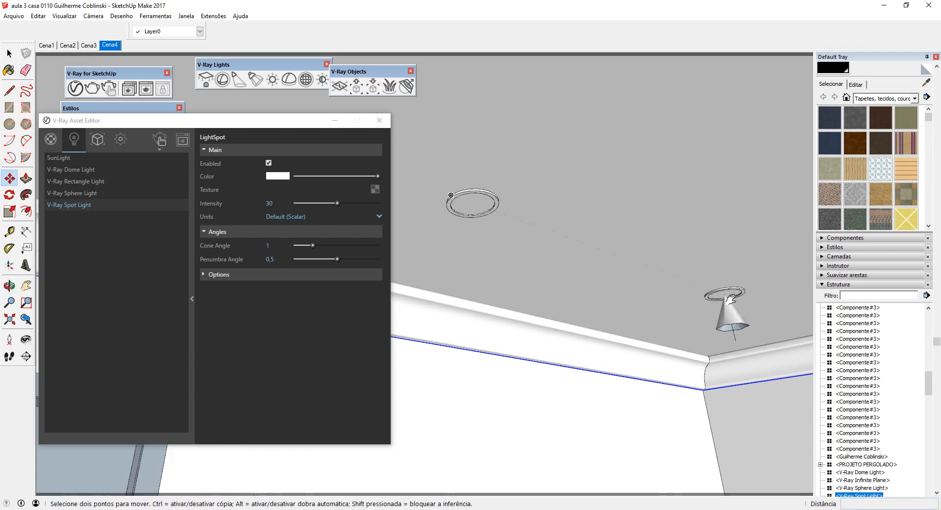
pyautogui.press('space')
pyautogui.click(730, 310)
pyautogui.press('m')
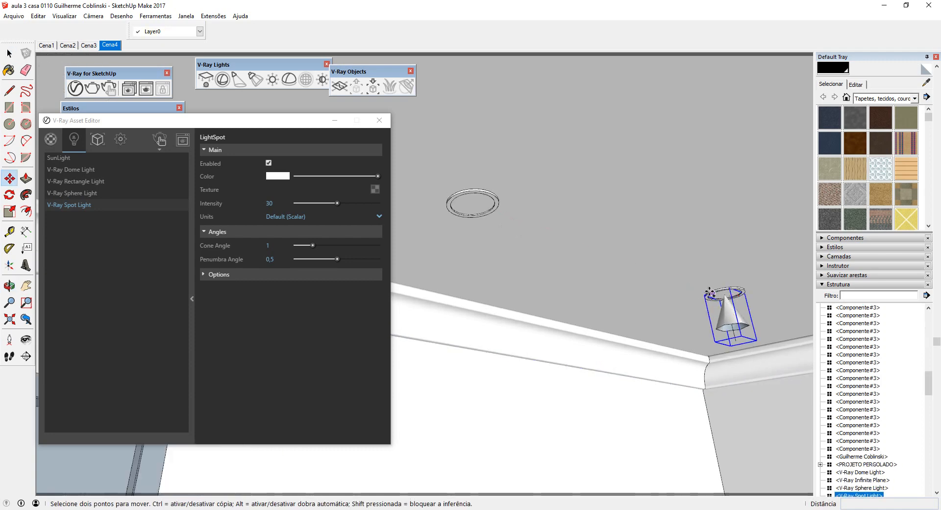
pyautogui.keyDown('ctrl'); pyautogui.click(710, 293); pyautogui.keyUp('ctrl')
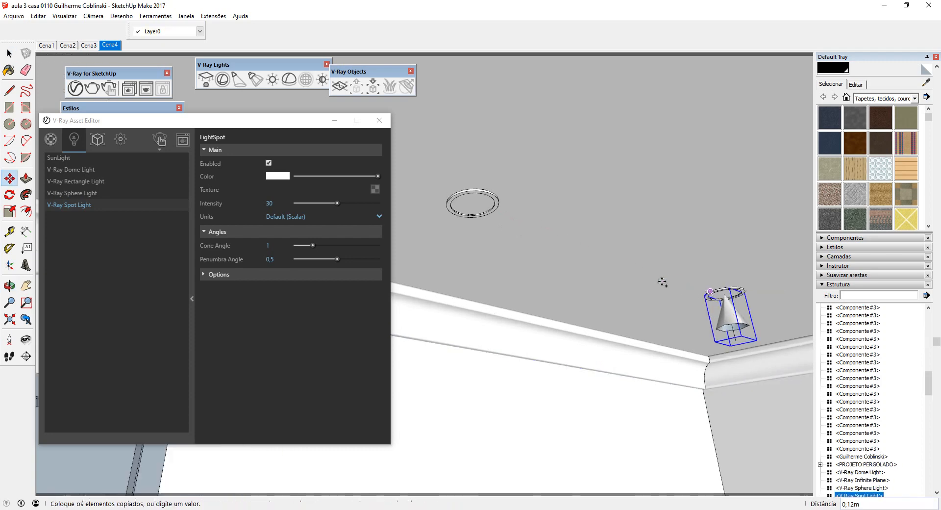
pyautogui.click(450, 195)
pyautogui.moveTo(447, 195); pyautogui.dragTo(750, 307, button='middle')
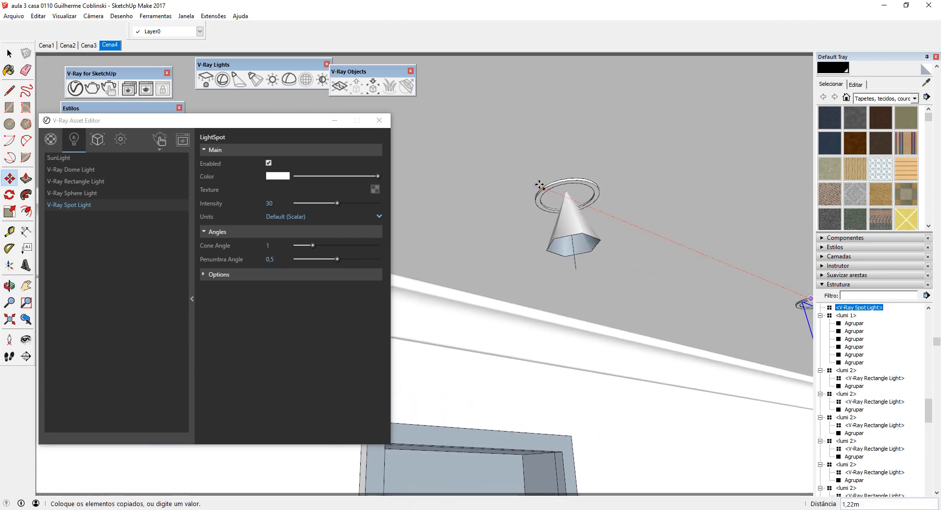
pyautogui.click(541, 185)
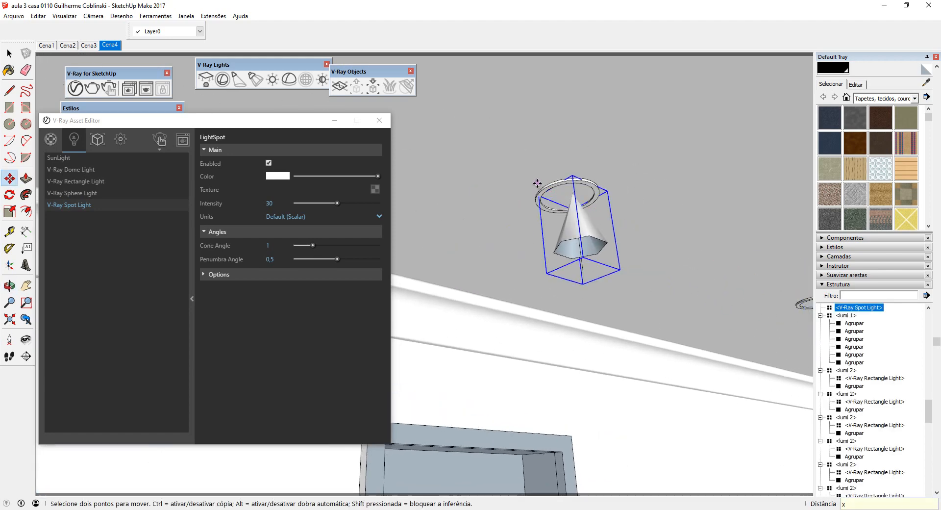
pyautogui.press('Return')
pyautogui.scroll(-3, 634, 266)
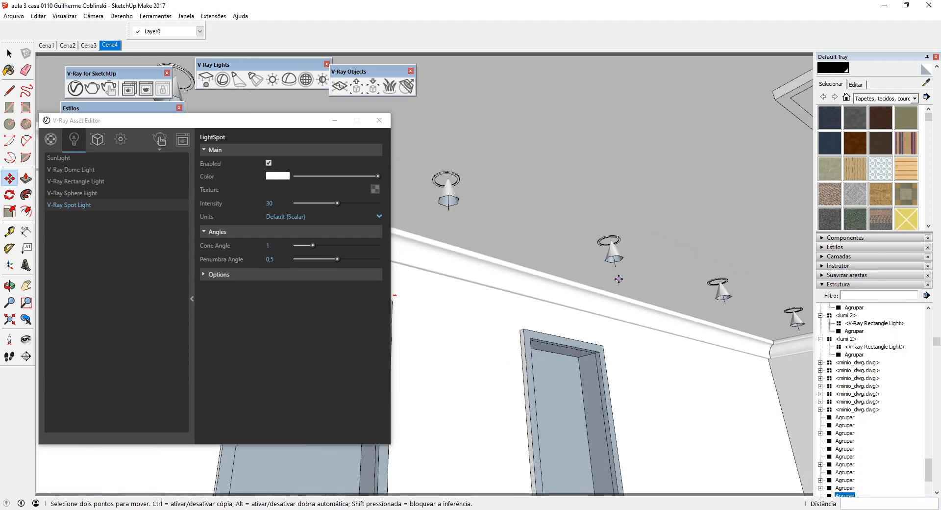
# Step: Measure the distance between the last two round downlights of the row along the wall with the doors
pyautogui.moveTo(618, 277); pyautogui.dragTo(627, 240, button='middle')
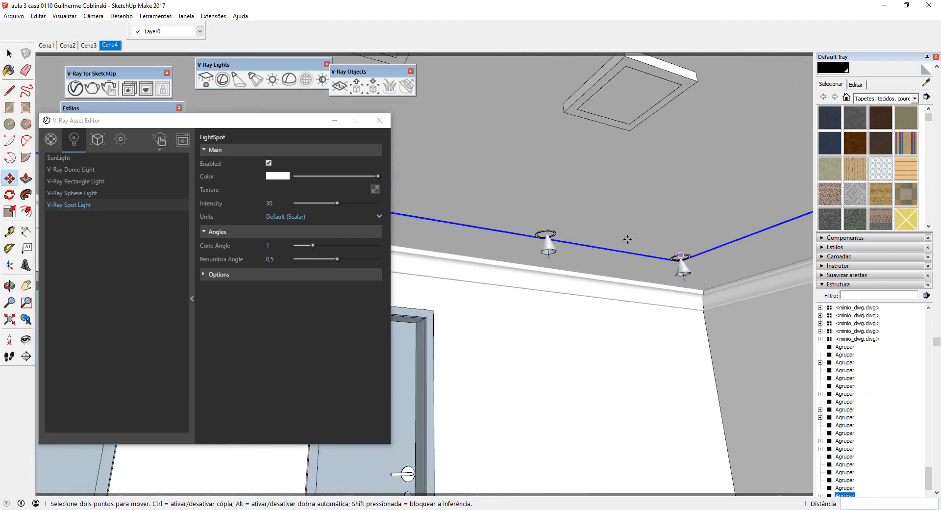
pyautogui.moveTo(559, 231)
pyautogui.mouseDown(button='middle')
pyautogui.moveTo(648, 258)
pyautogui.moveTo(664, 240)
pyautogui.moveTo(551, 236)
pyautogui.moveTo(564, 239)
pyautogui.mouseUp(button='middle')
pyautogui.press('t')
pyautogui.click(640, 251)
pyautogui.click(689, 249)
pyautogui.click(562, 241)
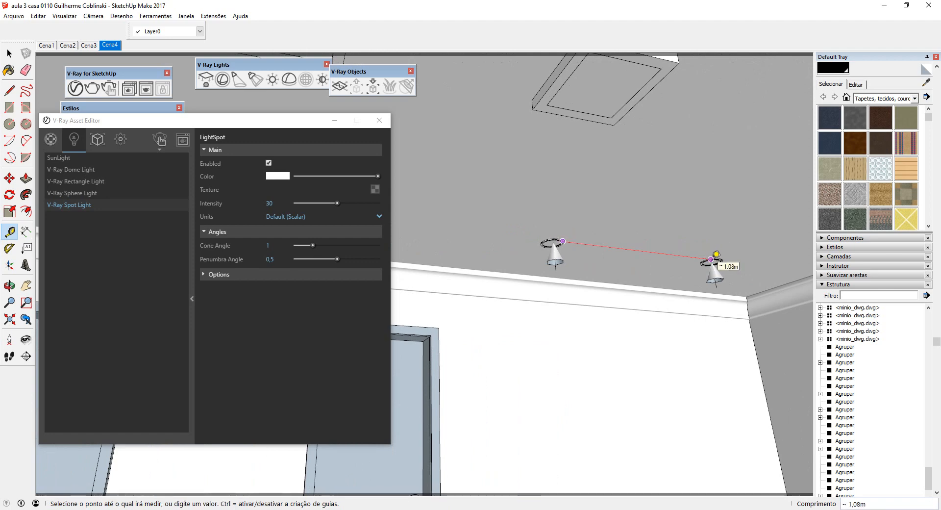
pyautogui.click(713, 261)
pyautogui.press('space')
# Step: Delete the surplus spot light left outside the room beneath the pergola beams
pyautogui.moveTo(610, 256); pyautogui.dragTo(772, 280, button='middle')
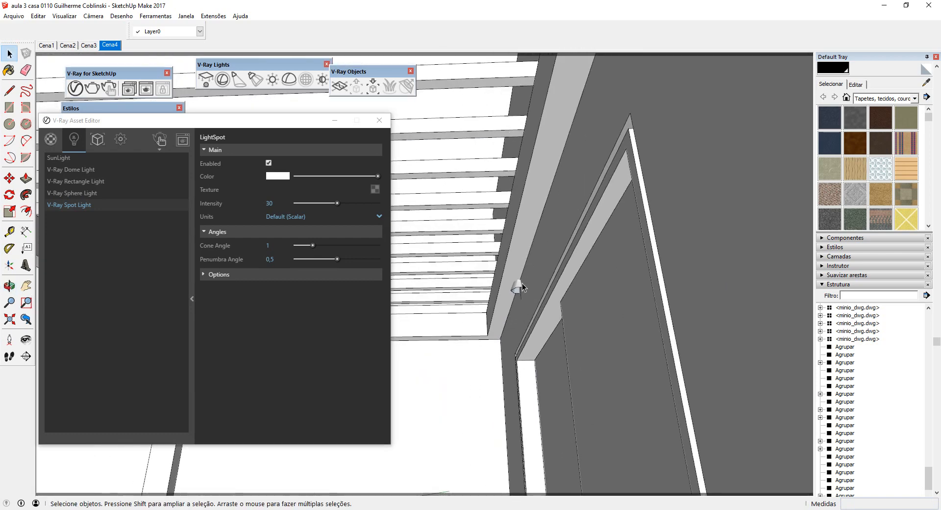
pyautogui.click(517, 285)
pyautogui.press('Delete')
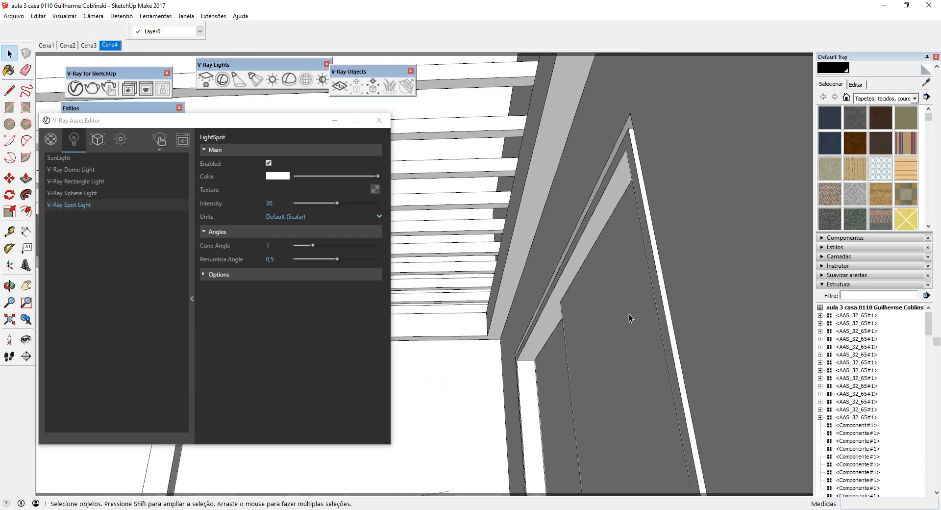
# Step: Starting from scene Cena4, reframe the interior to show more of the ceiling lights and floor, and add the view as a new scene
pyautogui.moveTo(628, 313); pyautogui.dragTo(451, 311, button='middle')
pyautogui.moveTo(727, 333); pyautogui.dragTo(716, 311, button='middle')
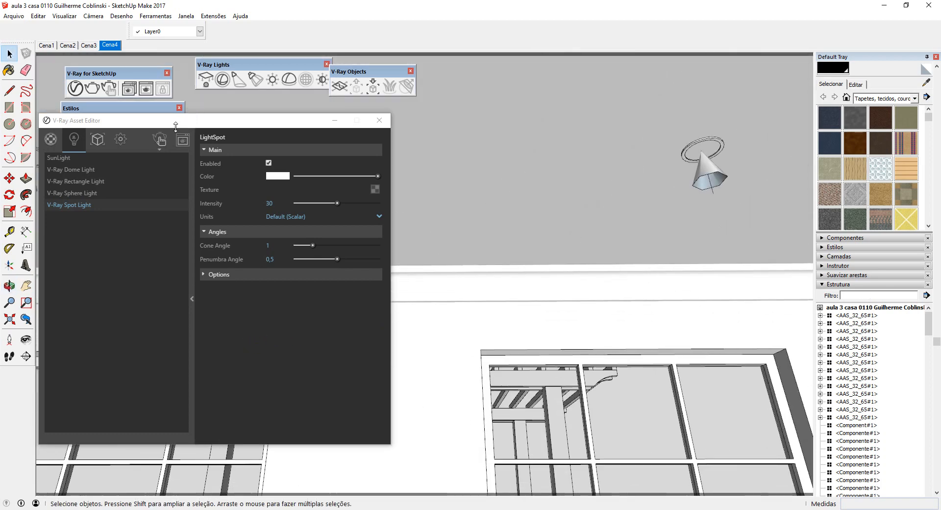
pyautogui.moveTo(545, 283); pyautogui.dragTo(547, 332, button='middle')
pyautogui.moveTo(251, 124); pyautogui.dragTo(221, 302)
pyautogui.click(111, 45)
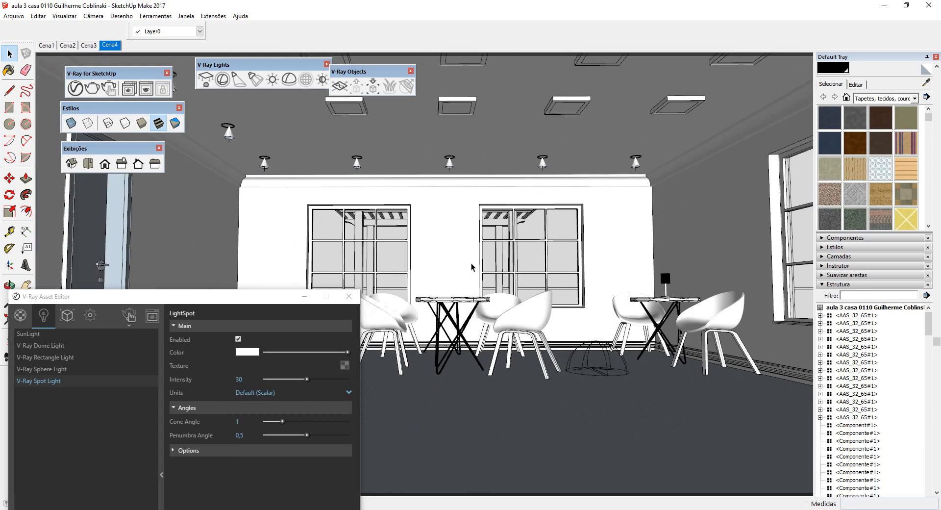
pyautogui.moveTo(470, 265)
pyautogui.mouseDown(button='middle')
pyautogui.moveTo(459, 286)
pyautogui.moveTo(451, 271)
pyautogui.moveTo(460, 268)
pyautogui.moveTo(448, 269)
pyautogui.moveTo(456, 269)
pyautogui.mouseUp(button='middle')
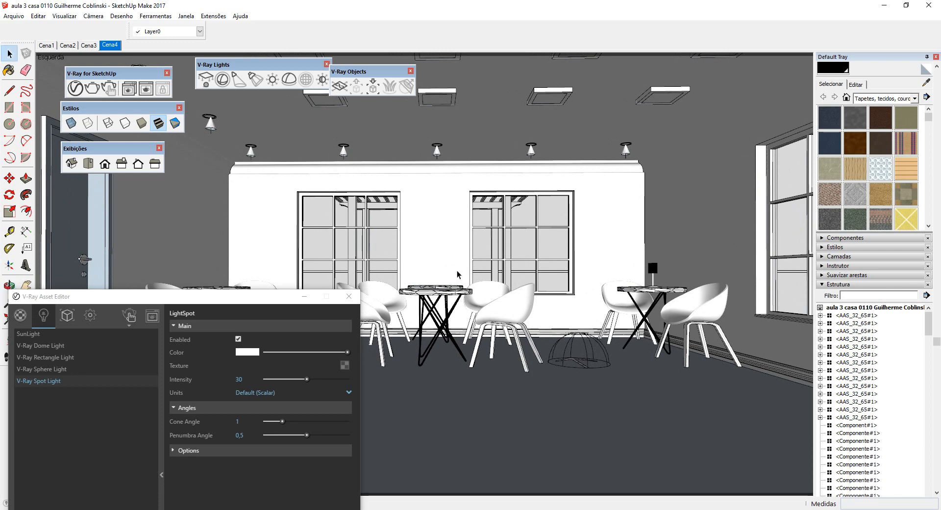
pyautogui.scroll(-2, 451, 255)
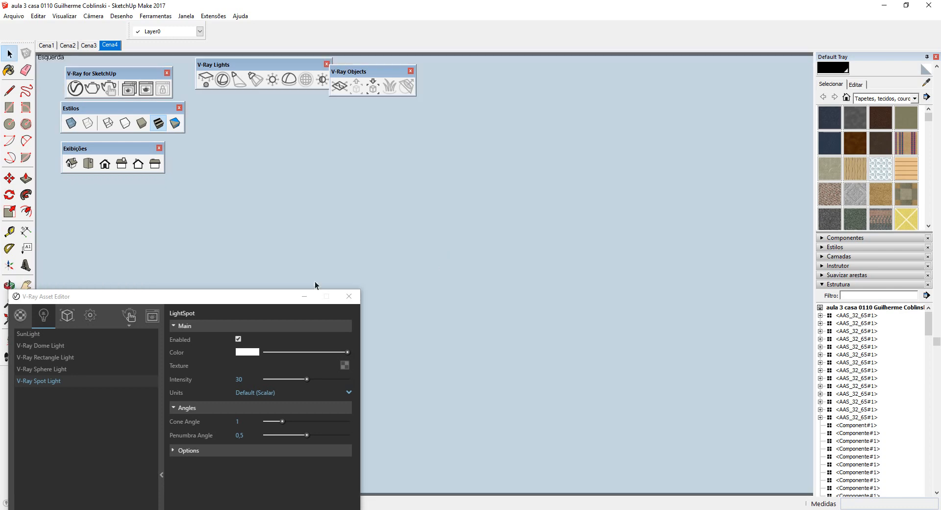
pyautogui.scroll(3, 410, 274)
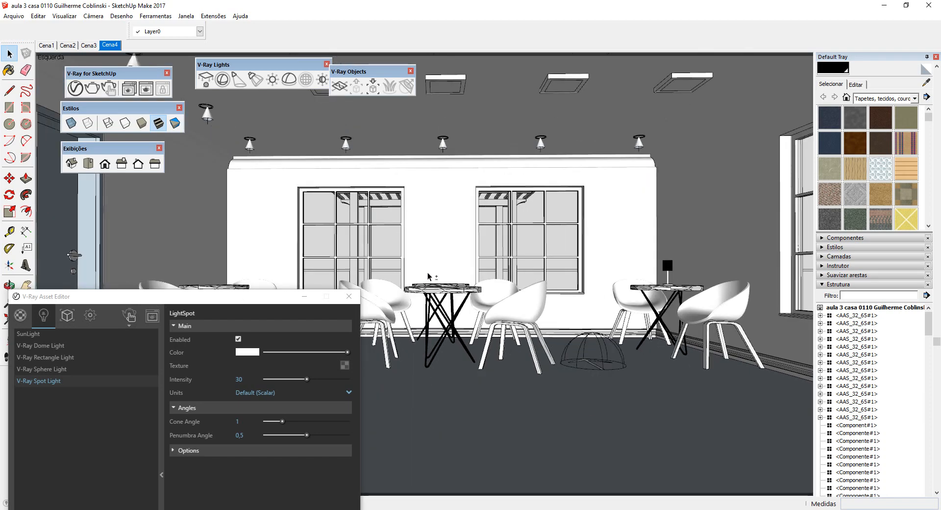
pyautogui.scroll(-1, 439, 267)
pyautogui.keyDown('shift'); pyautogui.moveTo(442, 268); pyautogui.dragTo(445, 269, button='middle'); pyautogui.keyUp('shift')
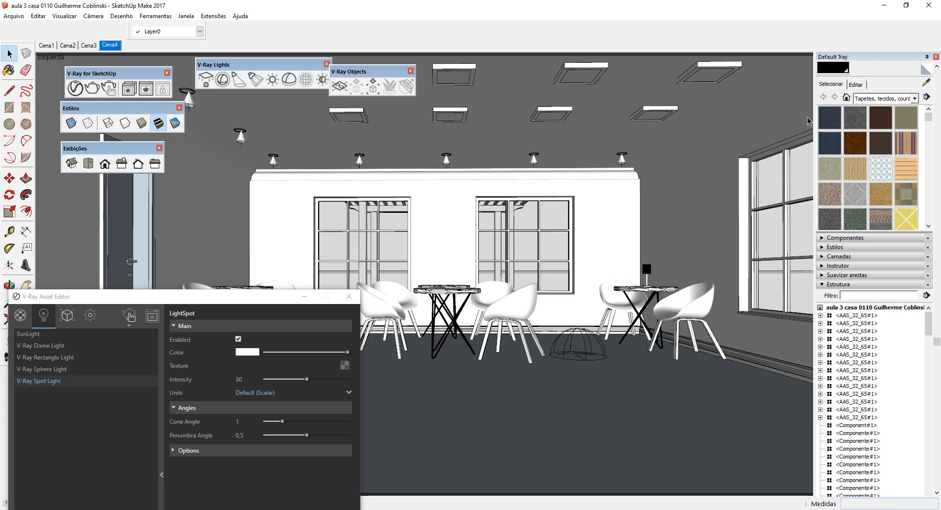
pyautogui.click(826, 284)
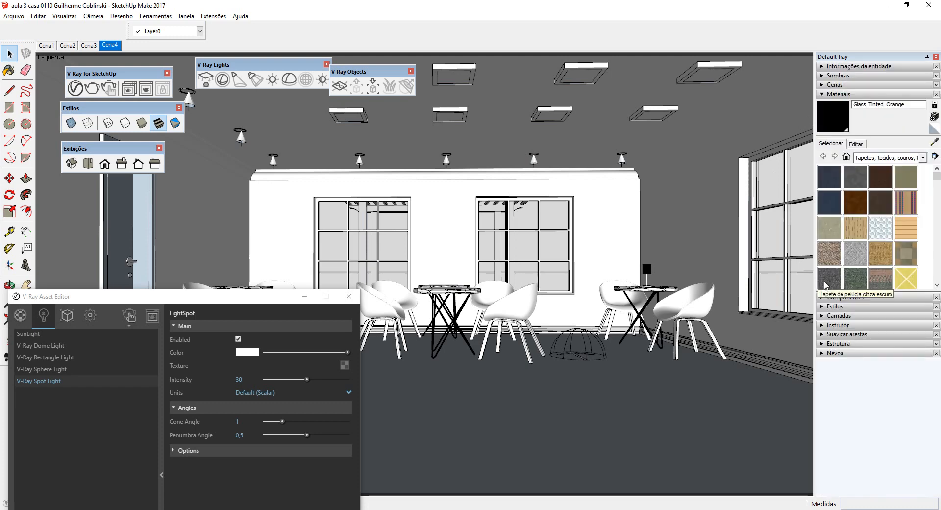
pyautogui.click(823, 85)
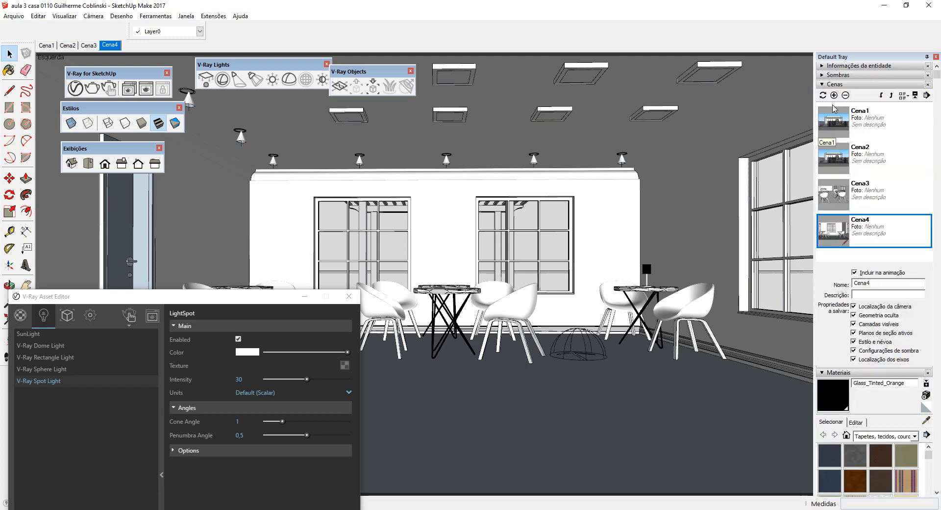
pyautogui.click(834, 95)
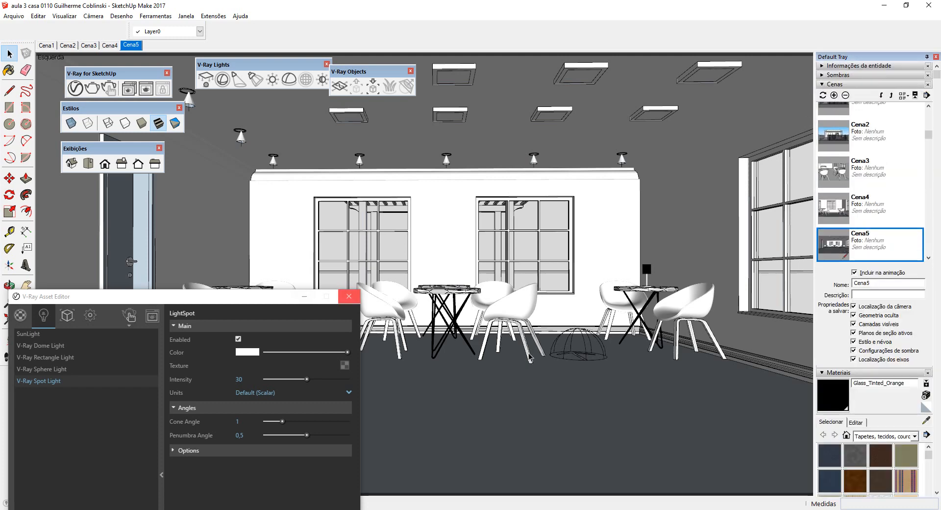
# Step: Start an interactive V-Ray render of the new scene and arrange the asset editor beside the frame buffer
pyautogui.moveTo(255, 294); pyautogui.dragTo(405, 181)
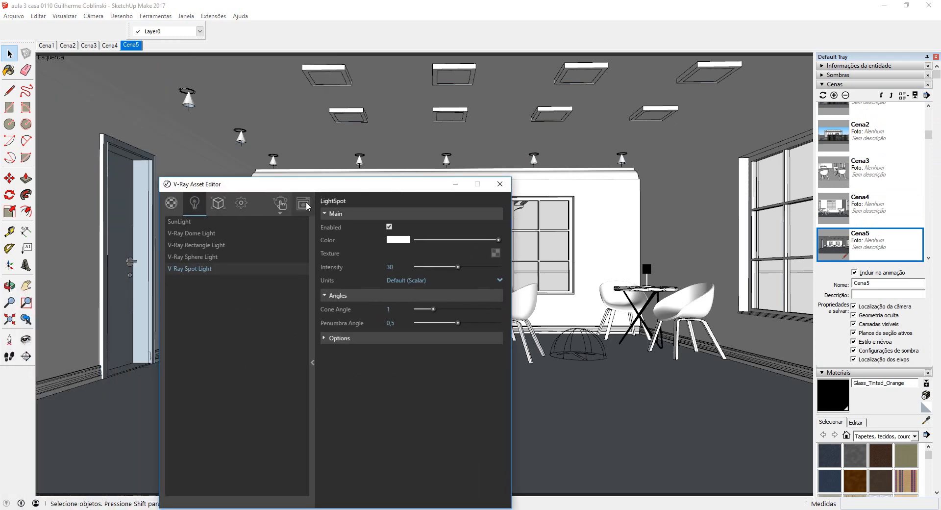
pyautogui.click(281, 203)
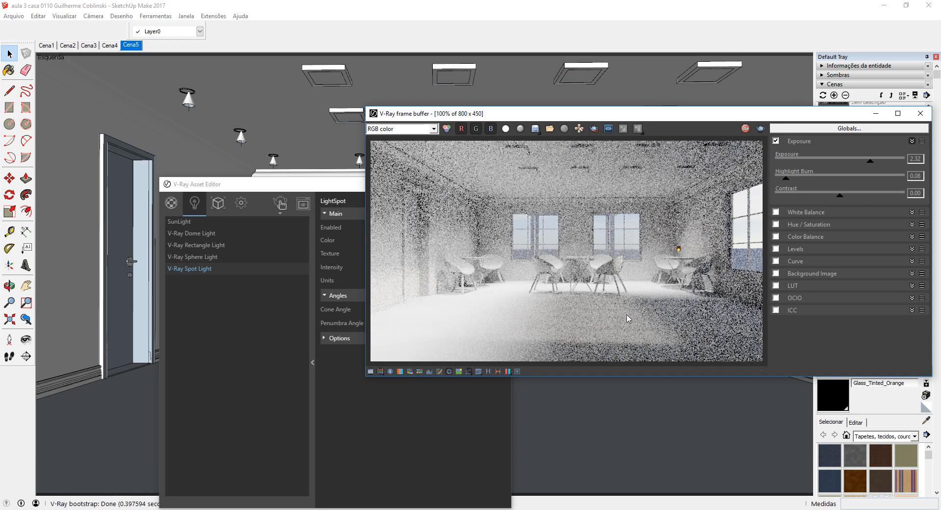
pyautogui.click(363, 196)
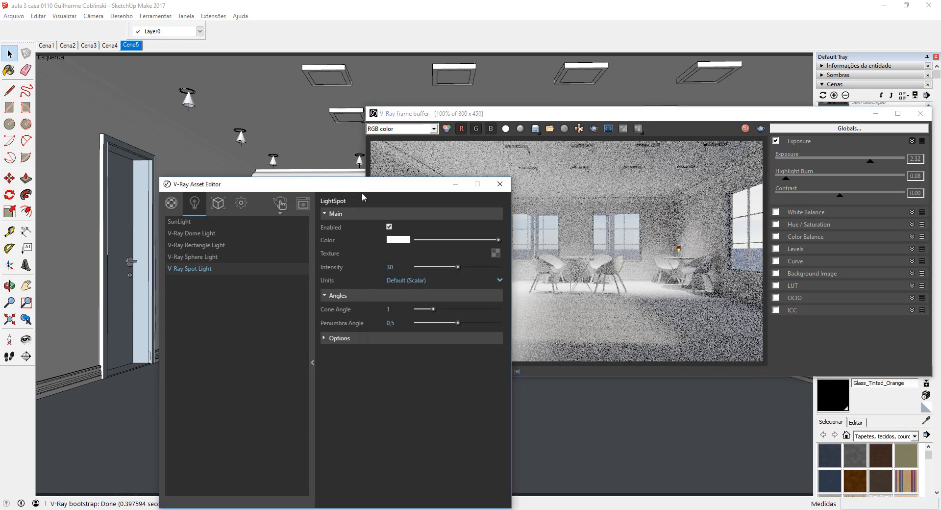
pyautogui.moveTo(268, 184); pyautogui.dragTo(139, 149)
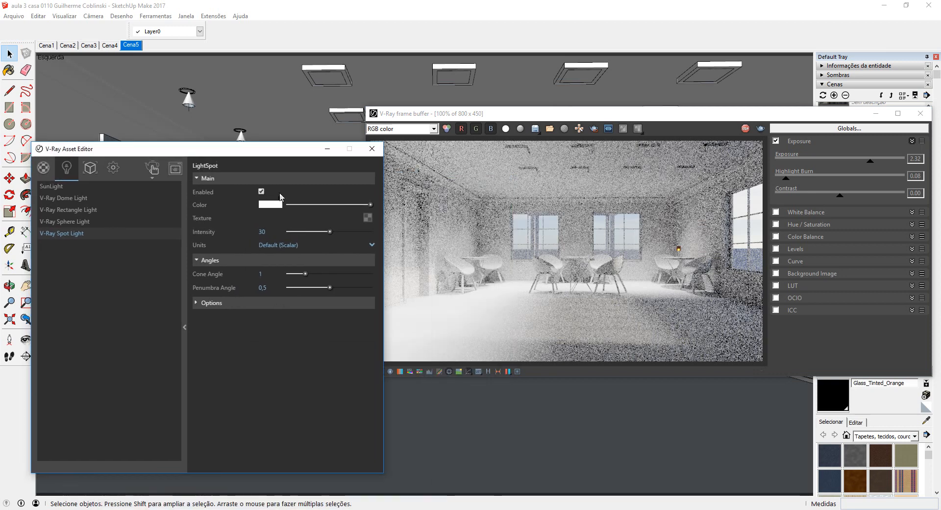
# Step: Set the V-Ray Spot Light's intensity to 10 and restart the interactive render
pyautogui.doubleClick(268, 233)
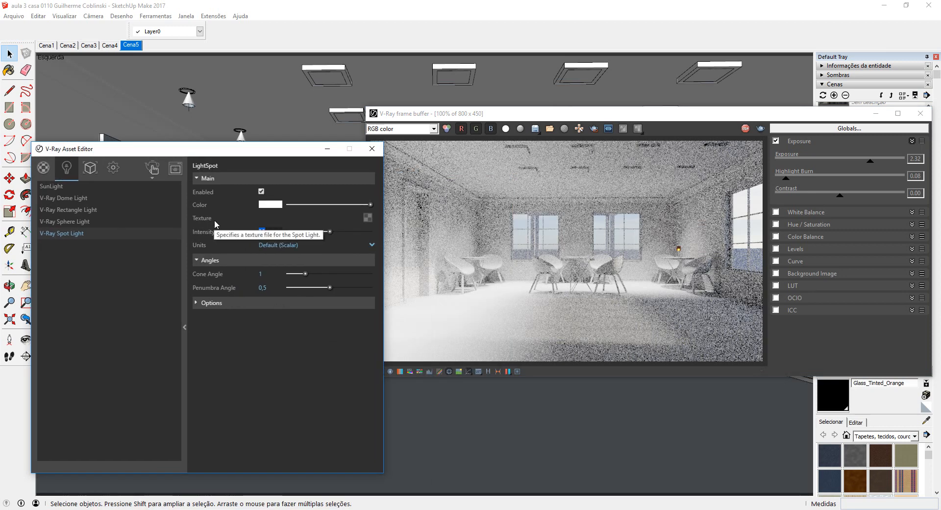
pyautogui.write('10')
pyautogui.press('Return')
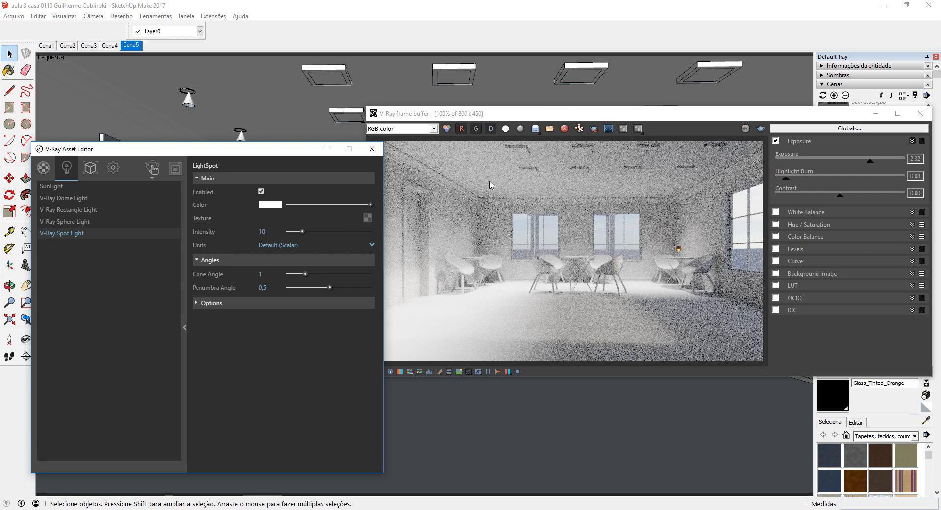
pyautogui.click(152, 169)
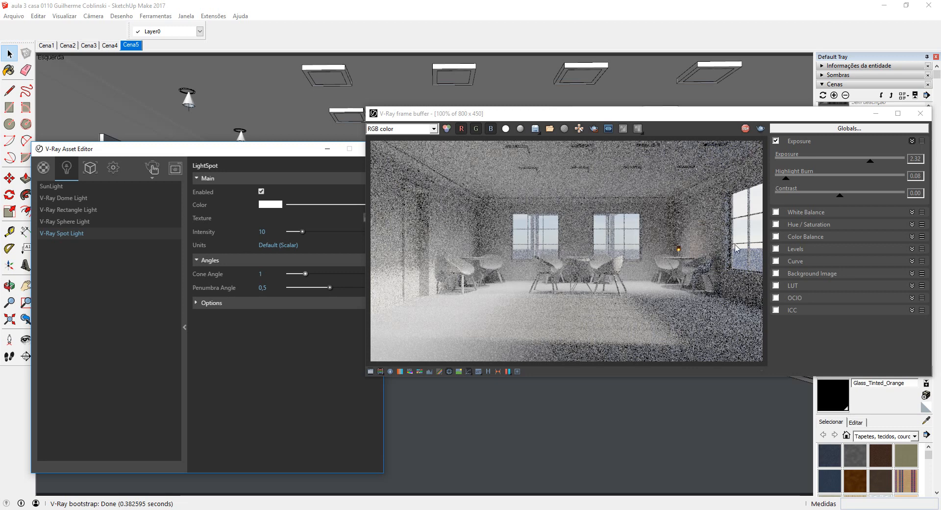
# Step: Turn off the frame buffer's Exposure correction and set the V-Ray Dome Light's intensity to 0,2
pyautogui.click(775, 141)
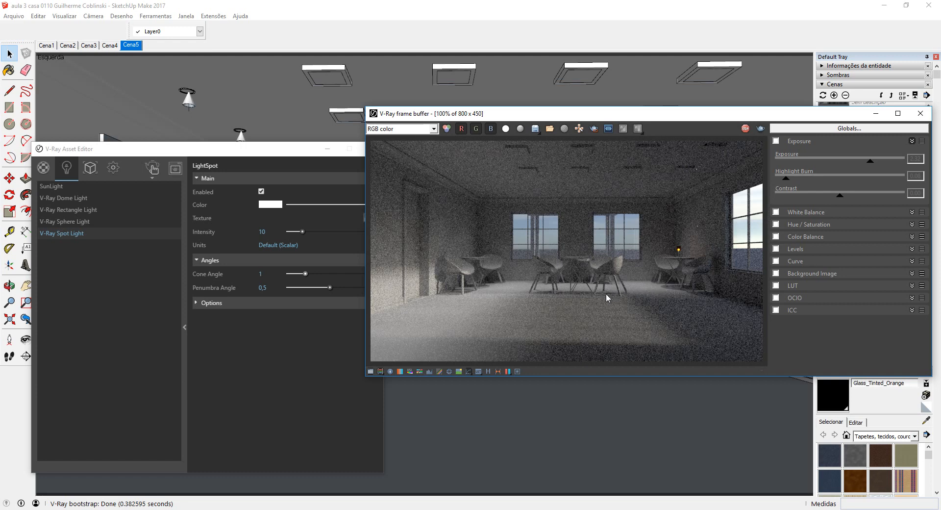
pyautogui.click(289, 149)
pyautogui.moveTo(243, 149); pyautogui.dragTo(345, 130)
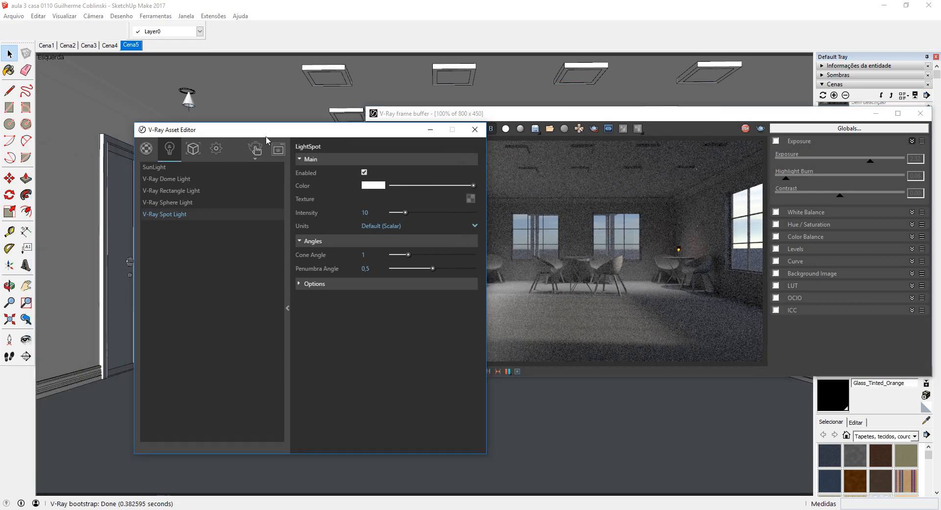
pyautogui.click(176, 181)
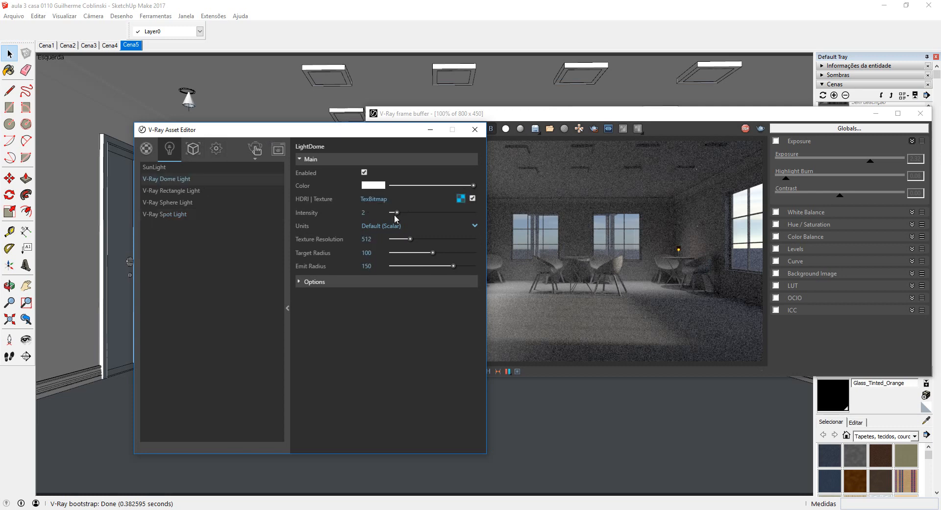
pyautogui.click(363, 212)
pyautogui.write('0,2')
pyautogui.press('Return')
pyautogui.click(608, 126)
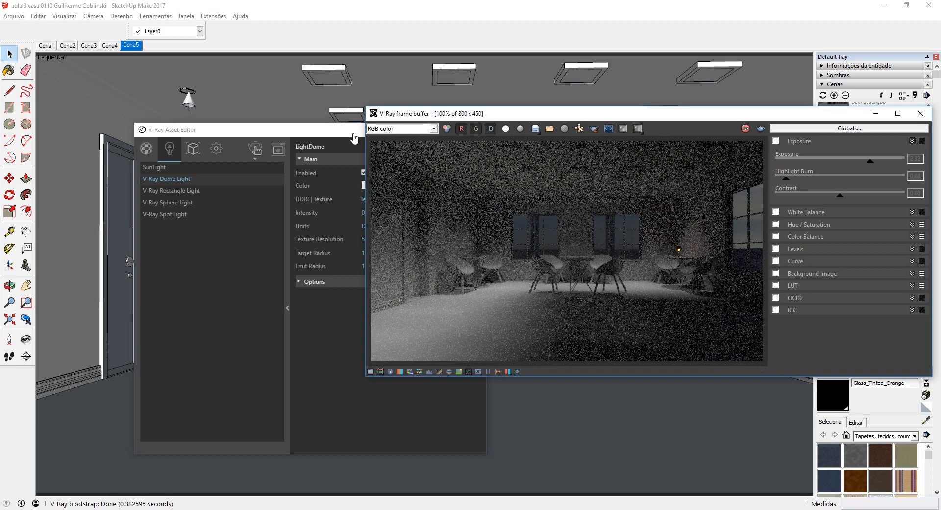
pyautogui.moveTo(311, 135); pyautogui.dragTo(254, 125)
pyautogui.click(496, 125)
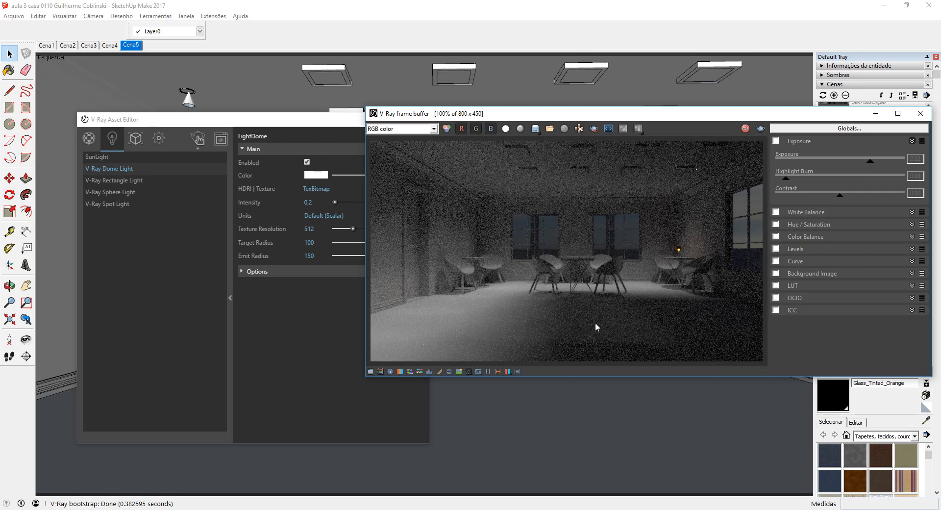
# Step: Set the V-Ray Spot Light's intensity to 30 and check the updated render
pyautogui.click(316, 123)
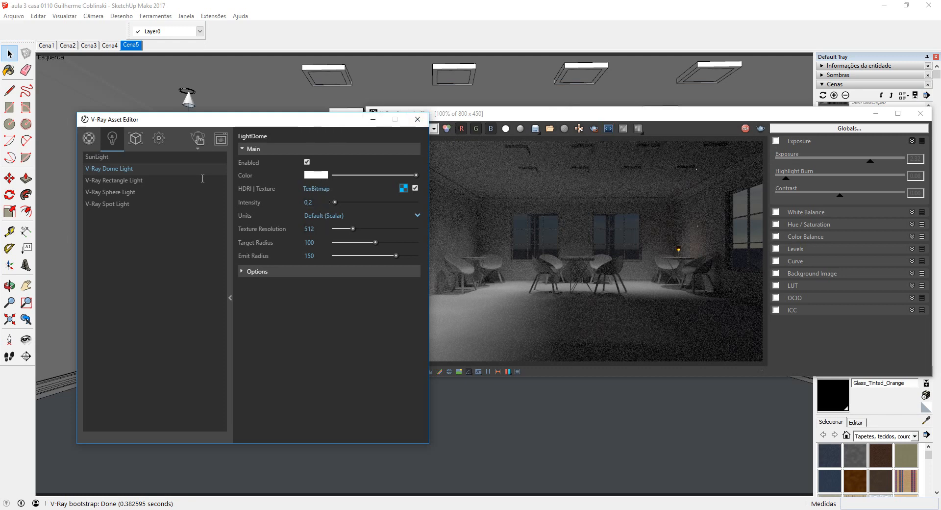
pyautogui.click(105, 203)
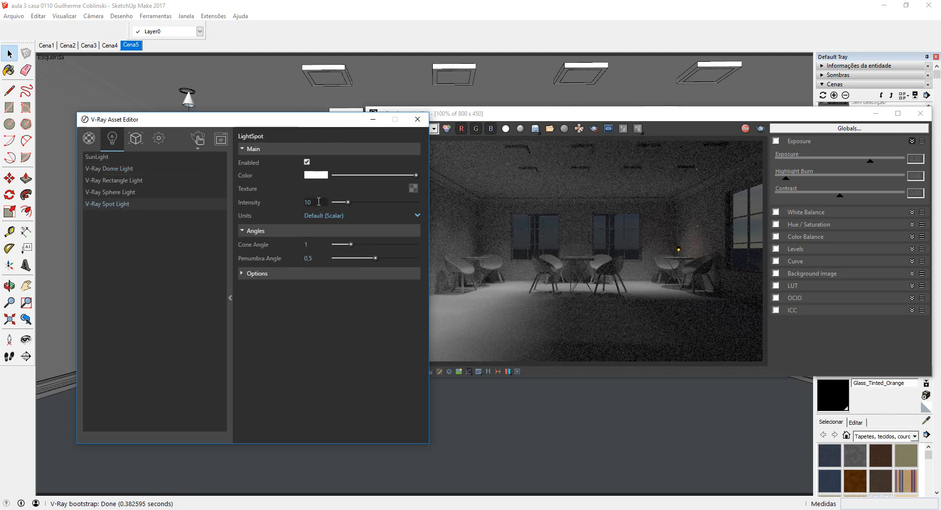
pyautogui.write('30')
pyautogui.press('Return')
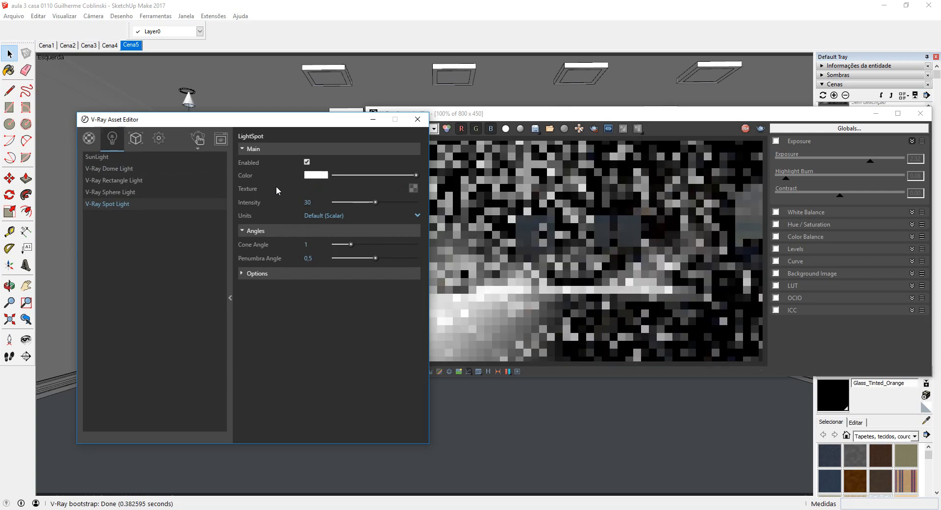
pyautogui.click(511, 117)
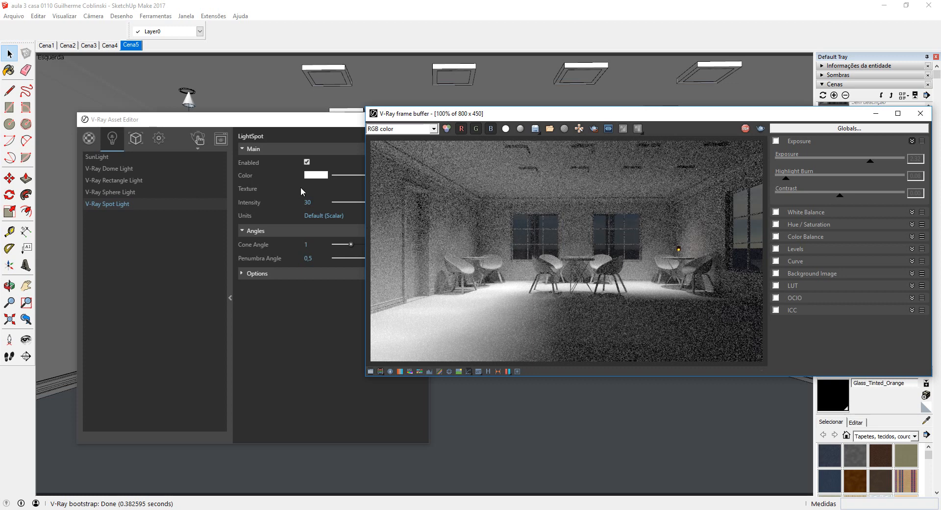
# Step: Enable the V-Ray Rectangle Light and check the ceiling panels in the render
pyautogui.click(128, 181)
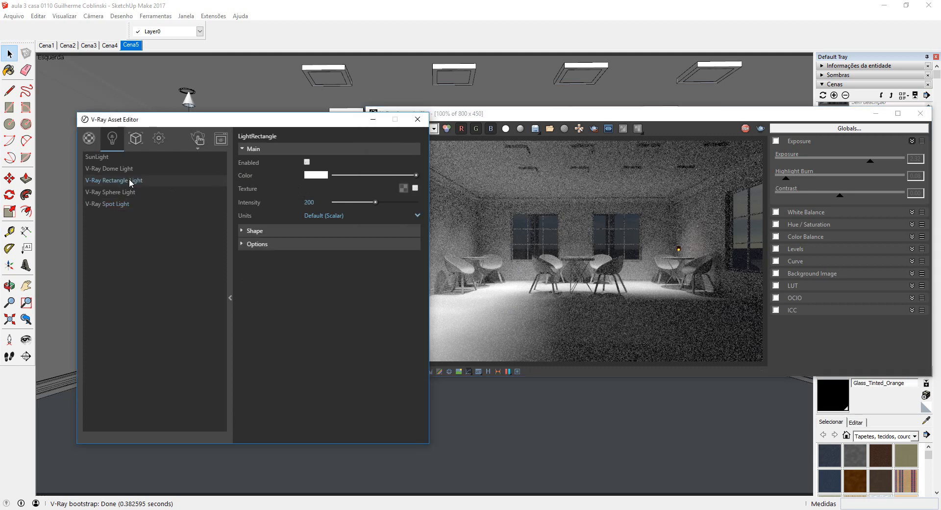
pyautogui.click(306, 162)
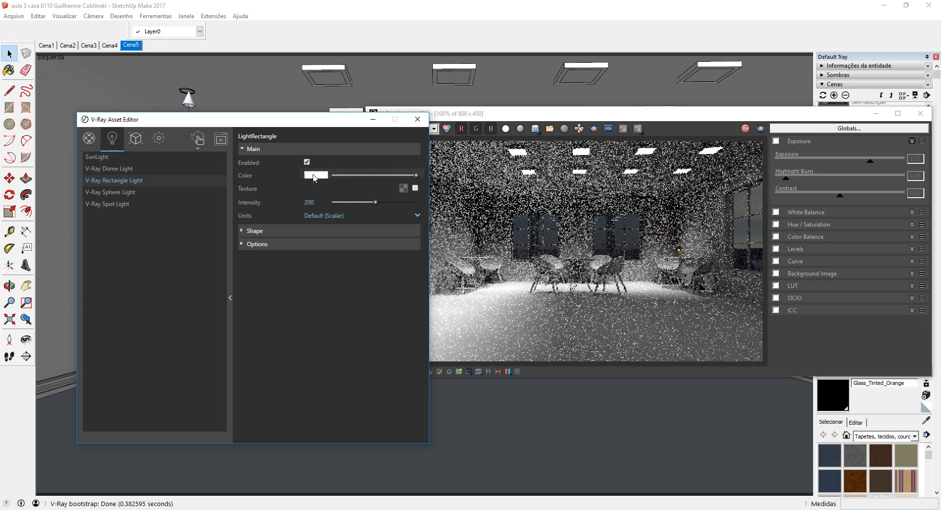
pyautogui.moveTo(534, 118); pyautogui.dragTo(549, 122)
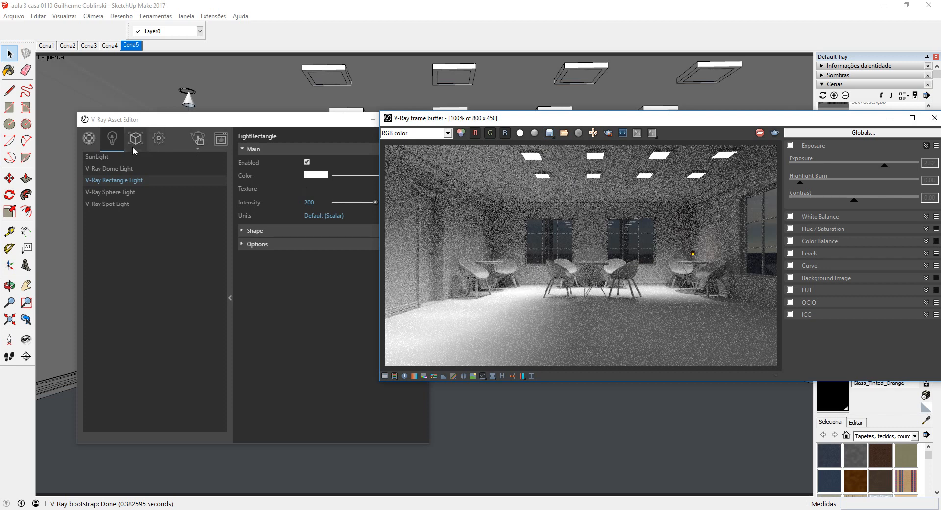
# Step: Set the V-Ray Rectangle Light's intensity to 400
pyautogui.moveTo(319, 128); pyautogui.dragTo(299, 125)
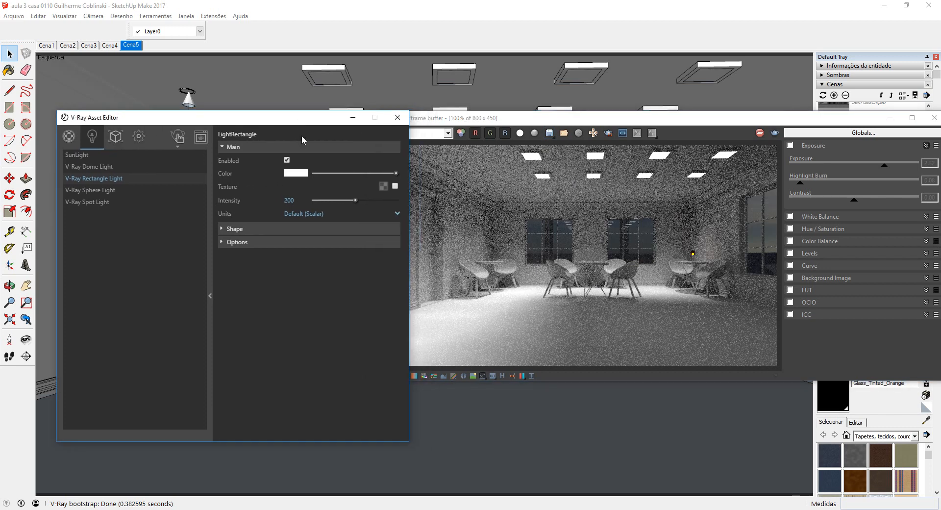
pyautogui.click(303, 198)
pyautogui.press('Return')
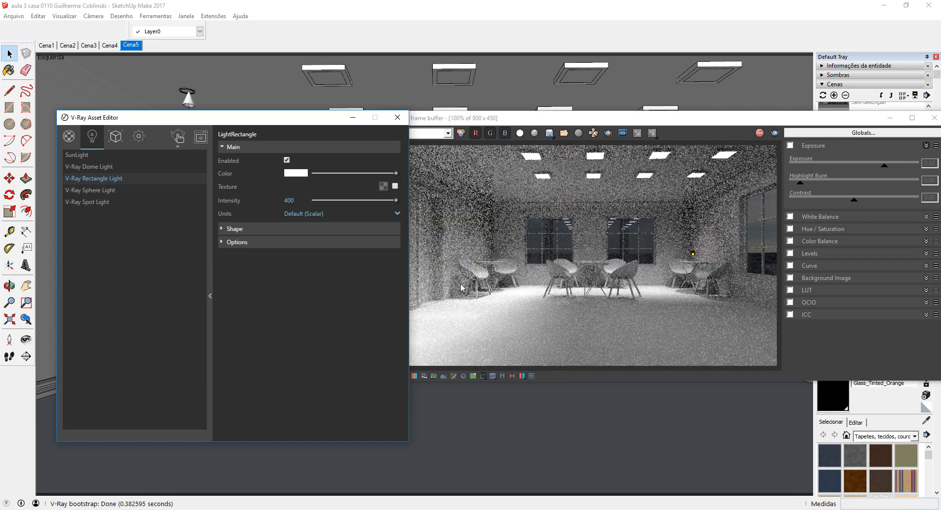
# Step: Set the V-Ray Spot Light's intensity to 15
pyautogui.click(107, 203)
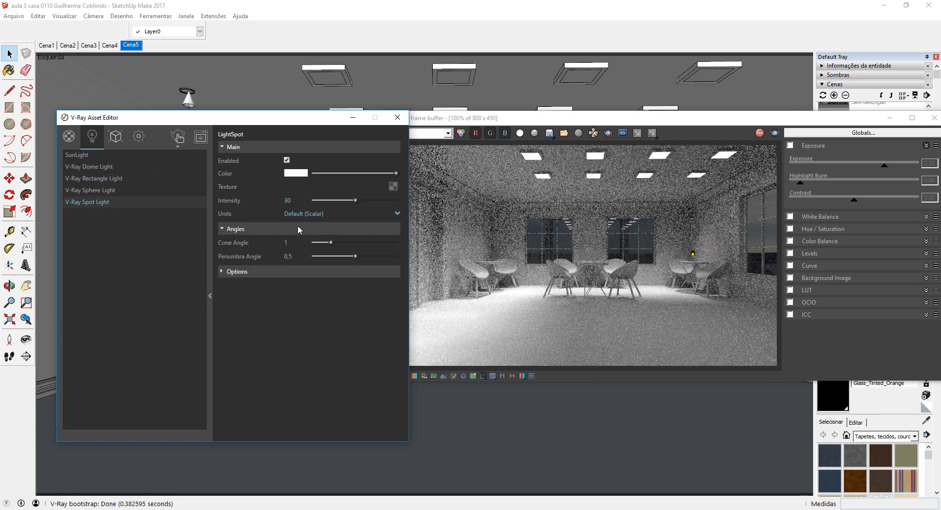
pyautogui.doubleClick(289, 200)
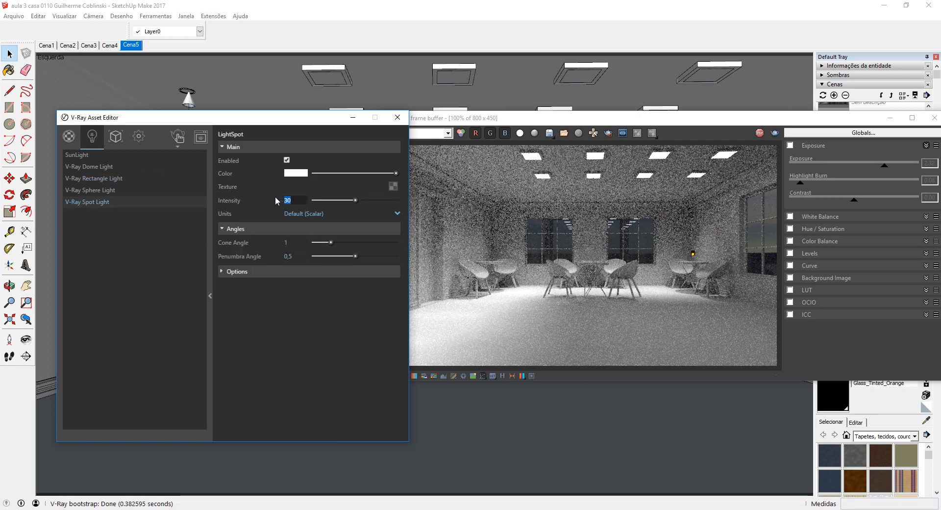
pyautogui.write('15')
pyautogui.press('Return')
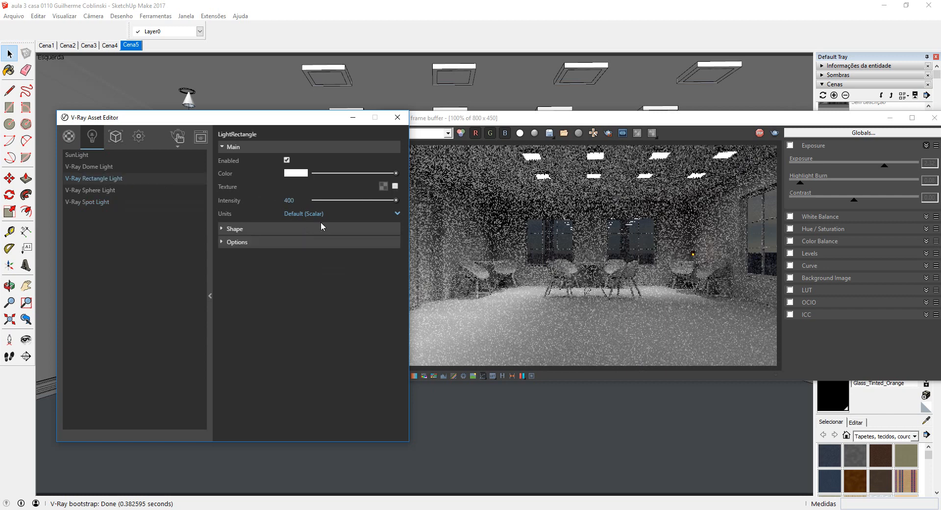
# Step: Set the V-Ray Rectangle Light's intensity to 800
pyautogui.moveTo(299, 199); pyautogui.dragTo(253, 196)
pyautogui.write('800')
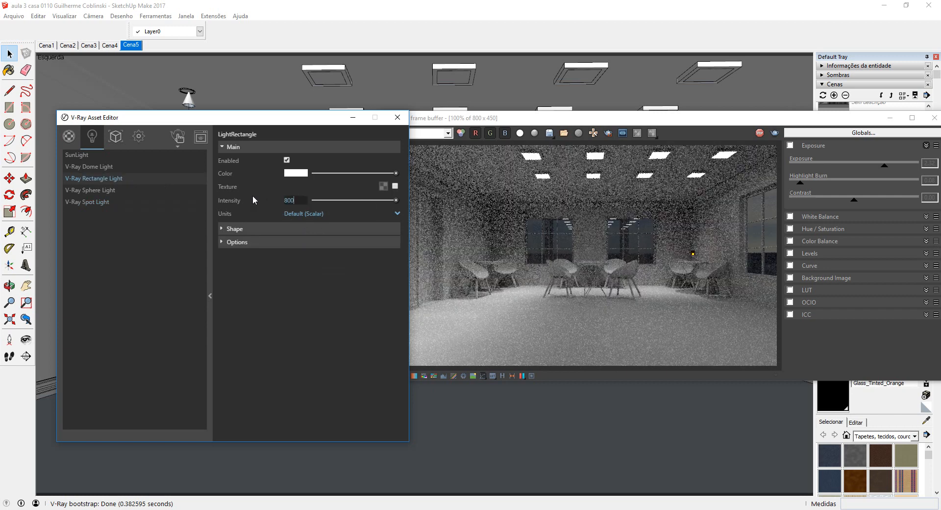
pyautogui.press('Return')
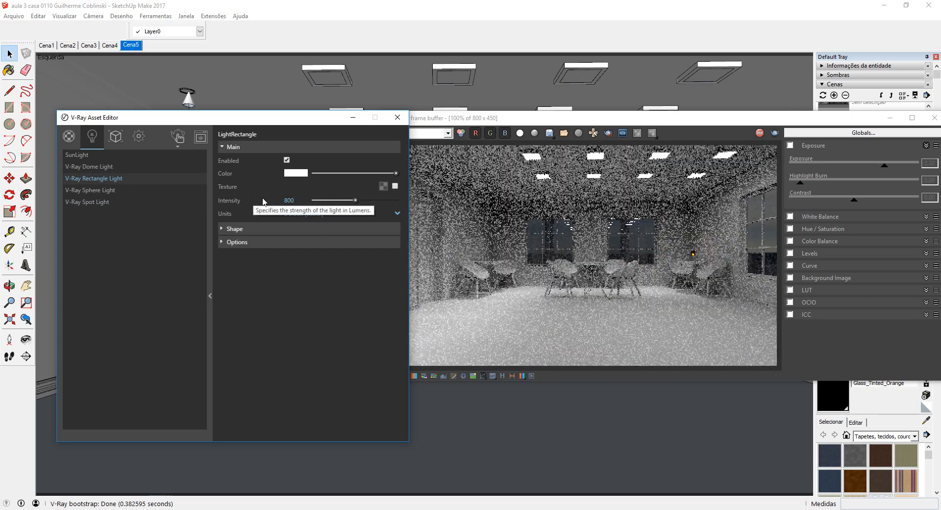
# Step: Check the updated interior render, and close the frame buffer, the Asset Editor and the render progress window
pyautogui.moveTo(520, 118); pyautogui.dragTo(451, 137)
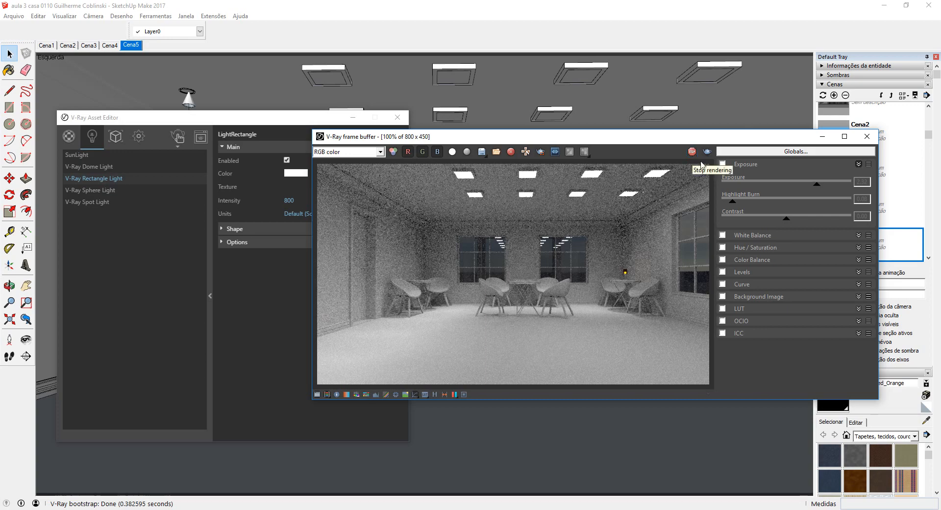
pyautogui.click(867, 136)
pyautogui.click(405, 123)
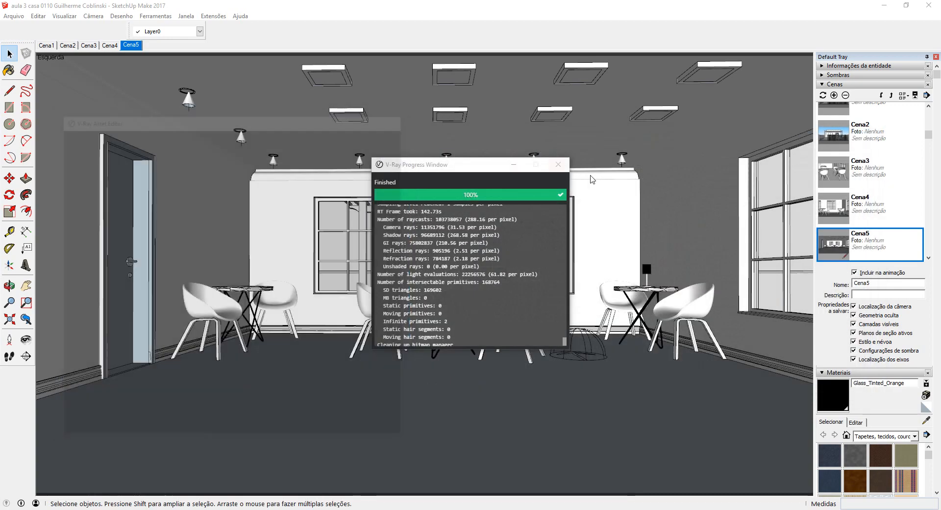
pyautogui.click(569, 165)
# Step: Copy the black table lamp from the corner table onto the round table between the two windows
pyautogui.scroll(8, 649, 267)
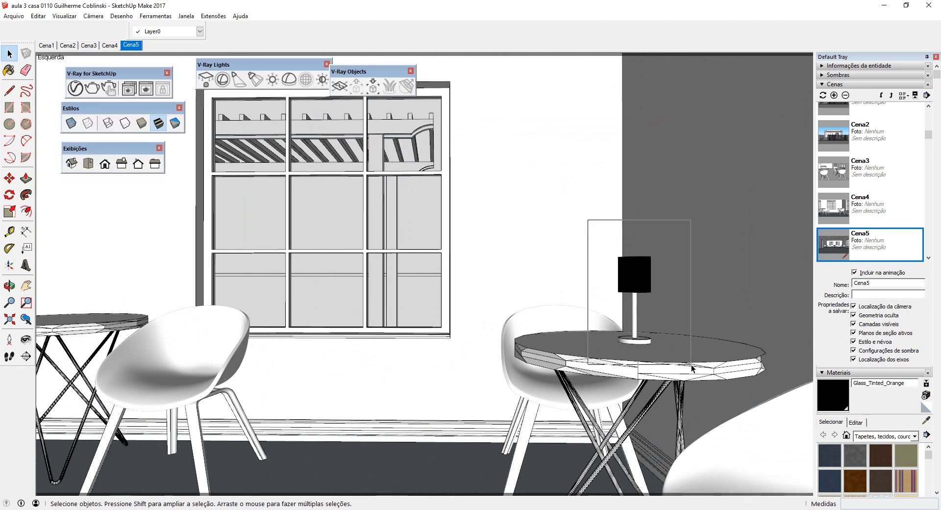
pyautogui.moveTo(691, 365); pyautogui.dragTo(691, 364)
pyautogui.moveTo(687, 360); pyautogui.dragTo(615, 365, button='middle')
pyautogui.press('m')
pyautogui.scroll(3, 655, 392)
pyautogui.scroll(-2, 634, 383)
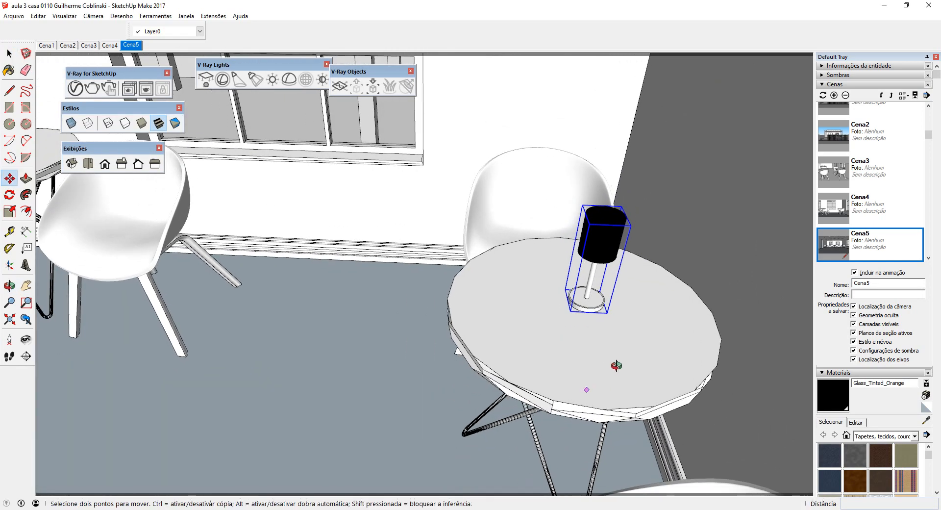
pyautogui.press('ctrl')
pyautogui.click(555, 399)
pyautogui.scroll(-6, 588, 392)
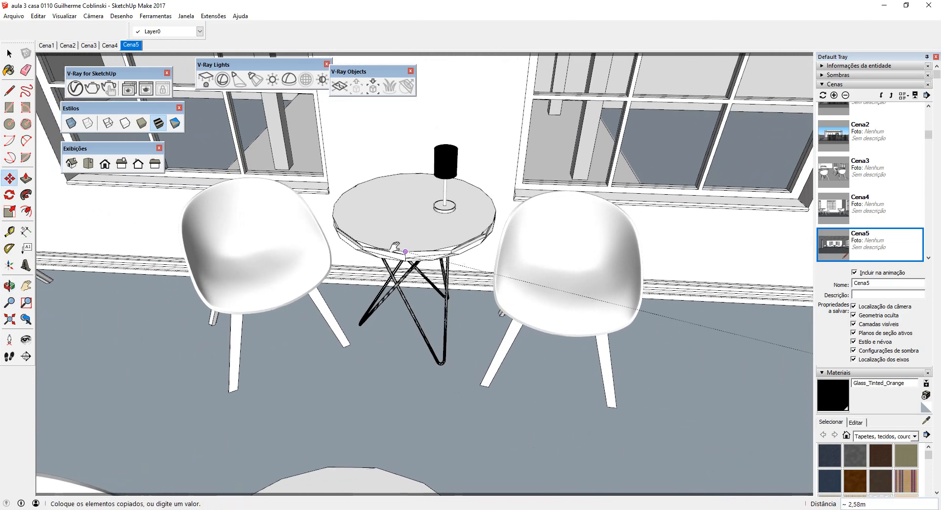
pyautogui.scroll(2, 394, 247)
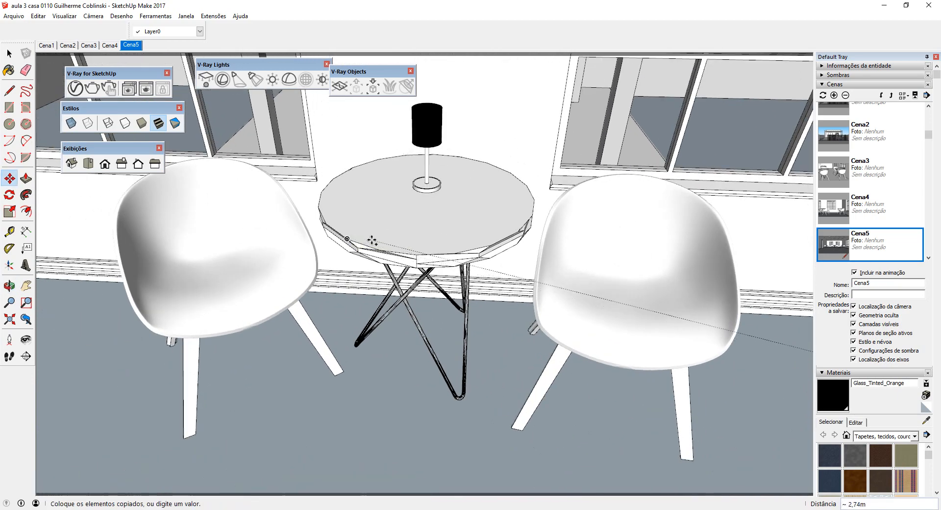
pyautogui.click(401, 218)
# Step: Place another copy of the table lamp on the round table in the opposite corner of the room
pyautogui.scroll(2, 460, 176)
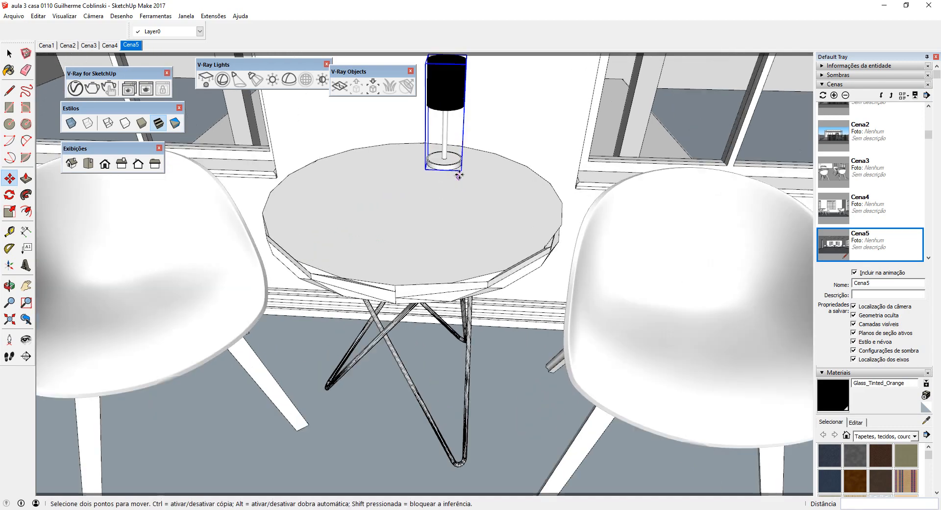
pyautogui.scroll(4, 459, 176)
pyautogui.moveTo(409, 231); pyautogui.dragTo(424, 318, button='middle')
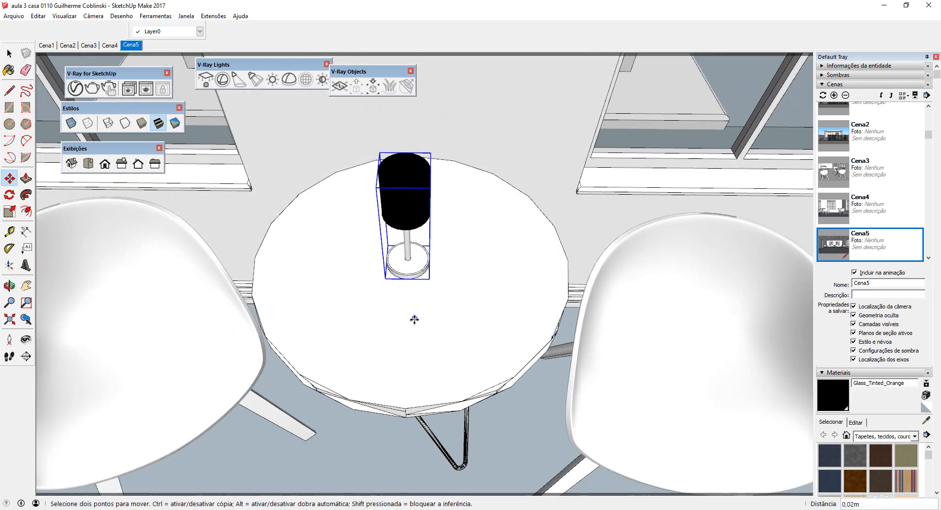
pyautogui.scroll(-2, 450, 316)
pyautogui.moveTo(327, 327); pyautogui.dragTo(504, 302, button='middle')
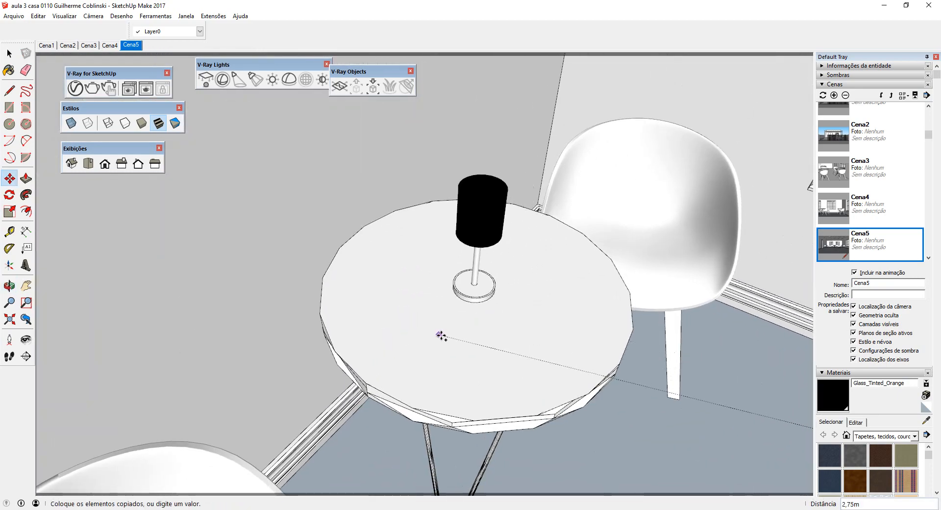
pyautogui.moveTo(459, 338); pyautogui.dragTo(450, 310, button='middle')
pyautogui.click(425, 318)
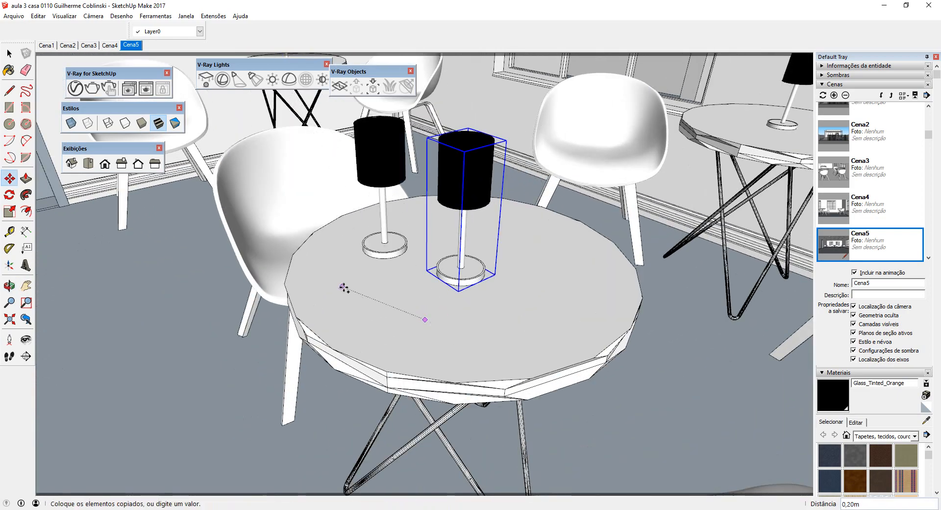
# Step: Copy the table lamp onto the remaining table inside and onto the round tables outside the large window
pyautogui.scroll(-2, 342, 288)
pyautogui.scroll(6, 434, 296)
pyautogui.keyDown('shift'); pyautogui.moveTo(479, 296); pyautogui.dragTo(614, 125, button='middle'); pyautogui.keyUp('shift')
pyautogui.scroll(-8, 548, 225)
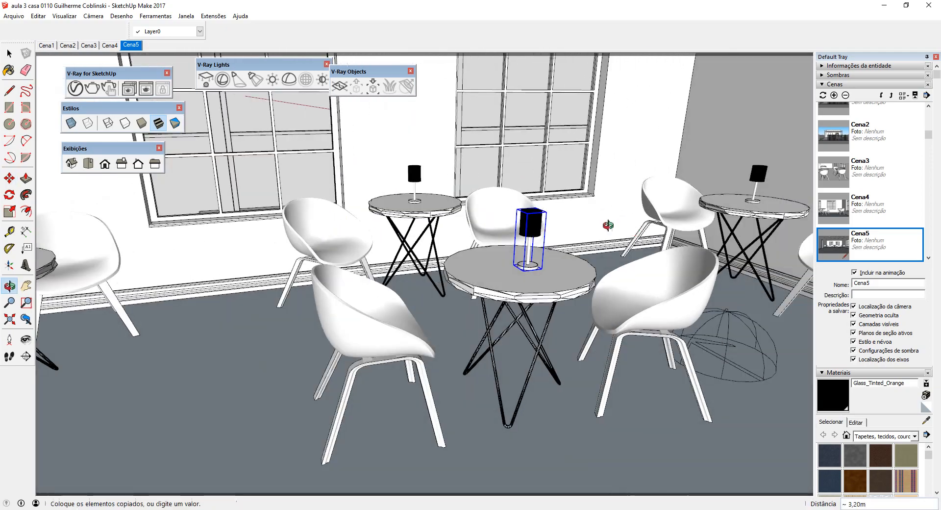
pyautogui.moveTo(607, 225); pyautogui.dragTo(248, 258, button='middle')
pyautogui.scroll(-10, 498, 275)
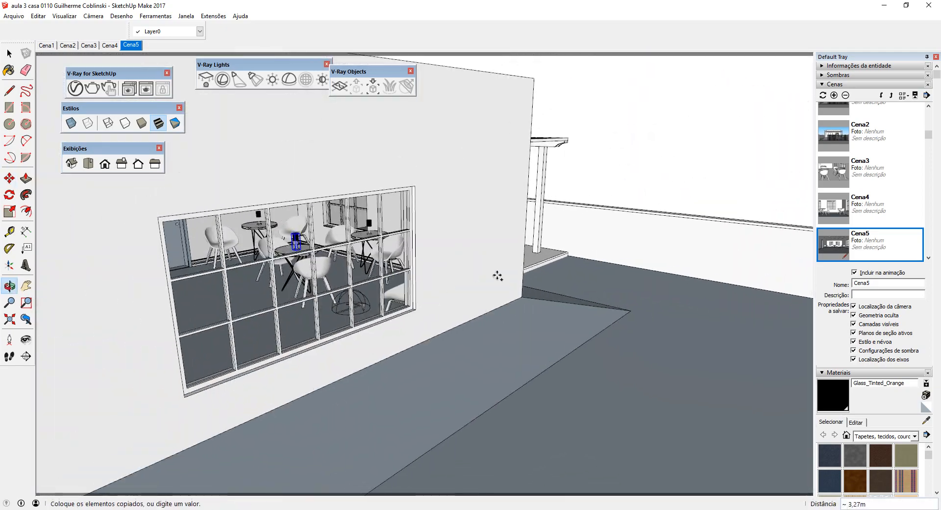
pyautogui.moveTo(342, 327); pyautogui.dragTo(569, 228, button='middle')
pyautogui.scroll(5, 436, 338)
pyautogui.scroll(5, 435, 338)
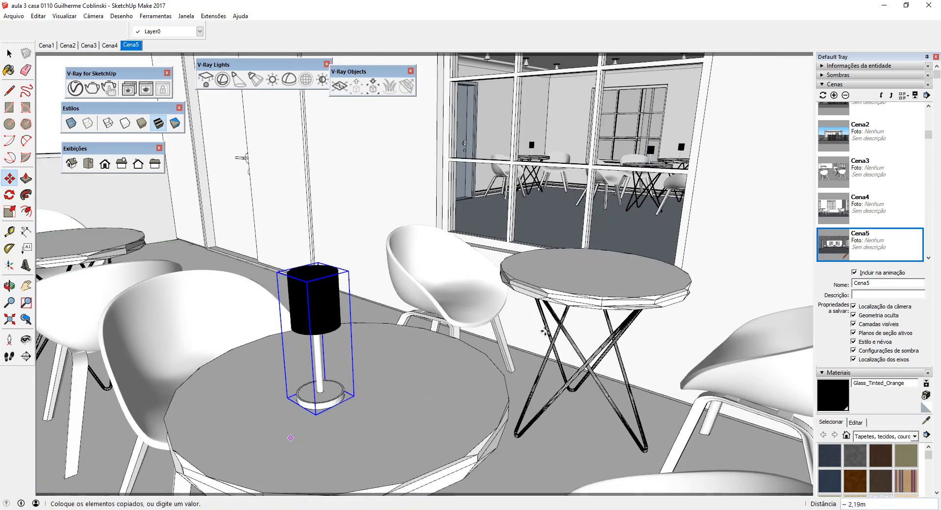
pyautogui.scroll(1, 578, 302)
pyautogui.moveTo(581, 297); pyautogui.dragTo(787, 378, button='middle')
pyautogui.scroll(2, 590, 271)
pyautogui.click(600, 289)
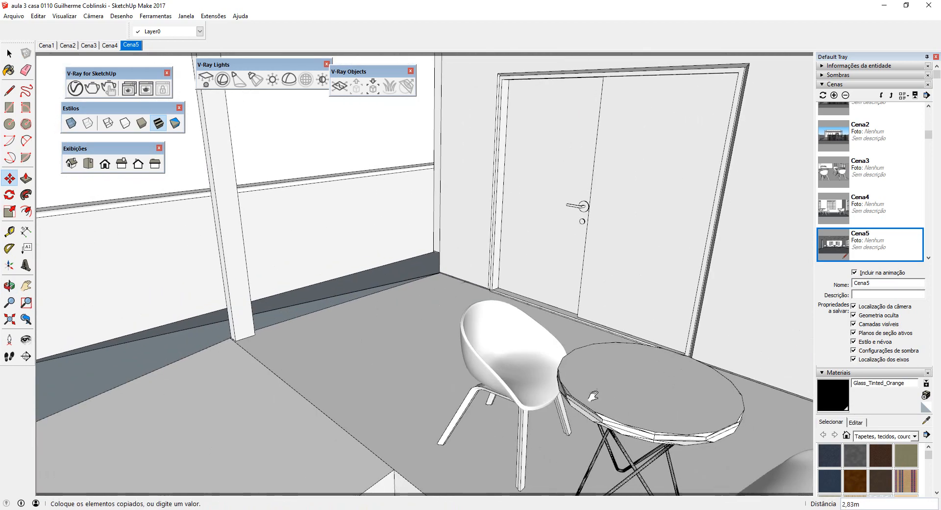
# Step: Place a copy of the lamp on the outdoor table beside the entrance door
pyautogui.scroll(2, 593, 395)
pyautogui.moveTo(593, 395); pyautogui.dragTo(395, 317, button='middle')
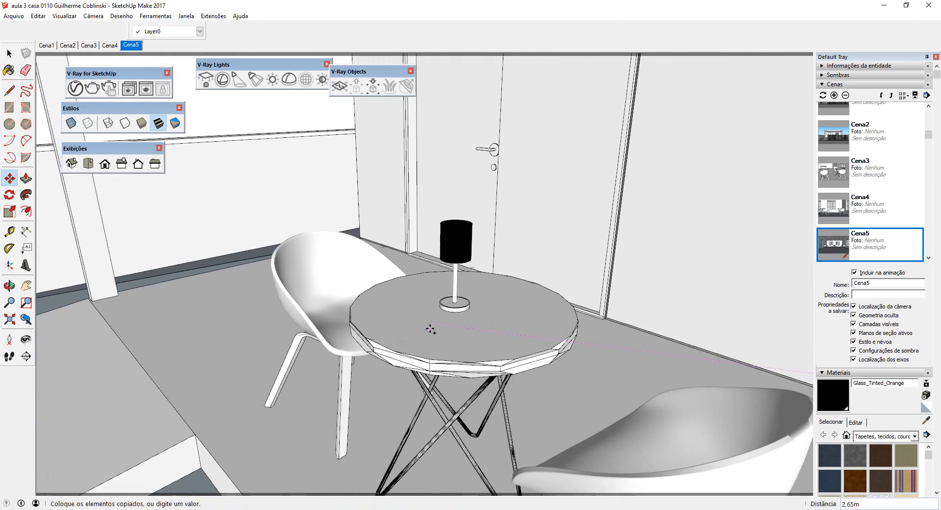
pyautogui.scroll(-4, 482, 314)
pyautogui.moveTo(490, 314); pyautogui.dragTo(204, 253, button='middle')
pyautogui.scroll(5, 515, 244)
pyautogui.click(520, 238)
pyautogui.click(492, 251)
# Step: Draw a thin rectangle of about 0,51 m by 0,02 m on the underside of a pergola beam
pyautogui.scroll(1, 414, 221)
pyautogui.press('r')
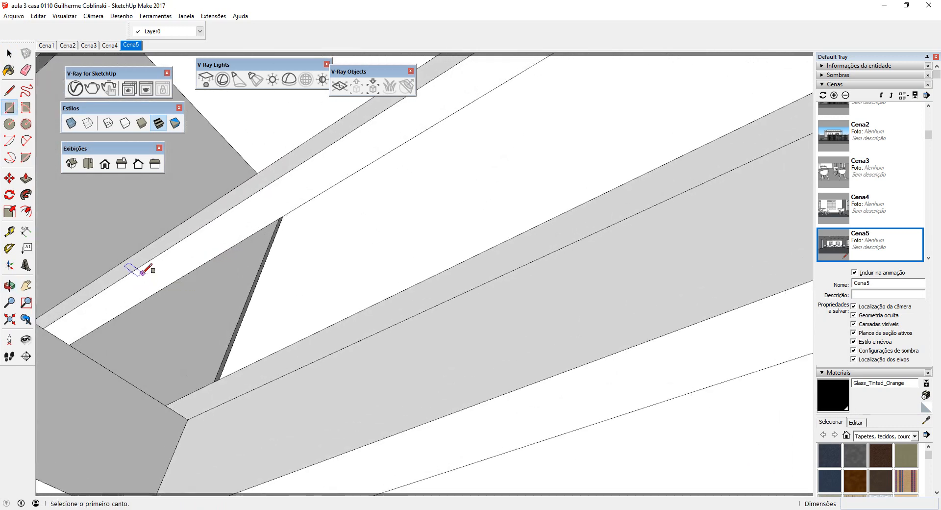
pyautogui.click(142, 272)
pyautogui.scroll(-3, 293, 232)
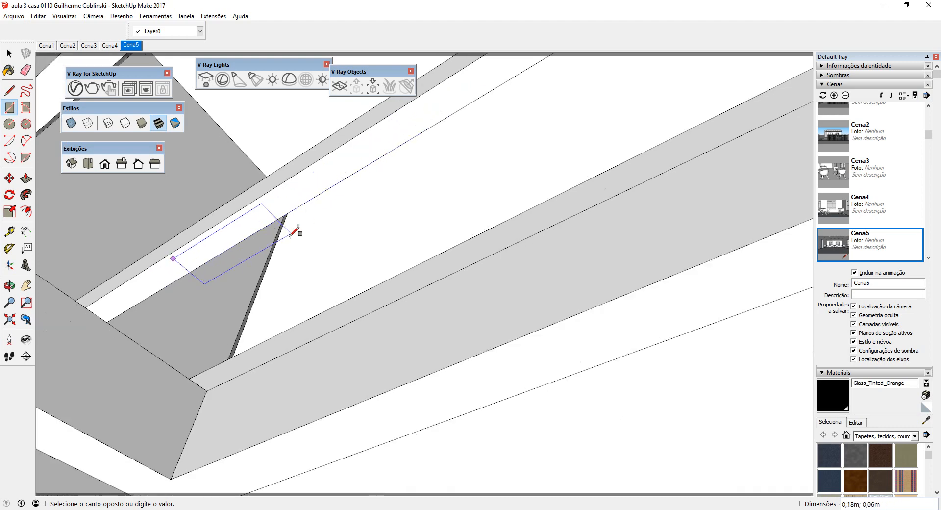
pyautogui.scroll(1, 362, 174)
pyautogui.click(365, 171)
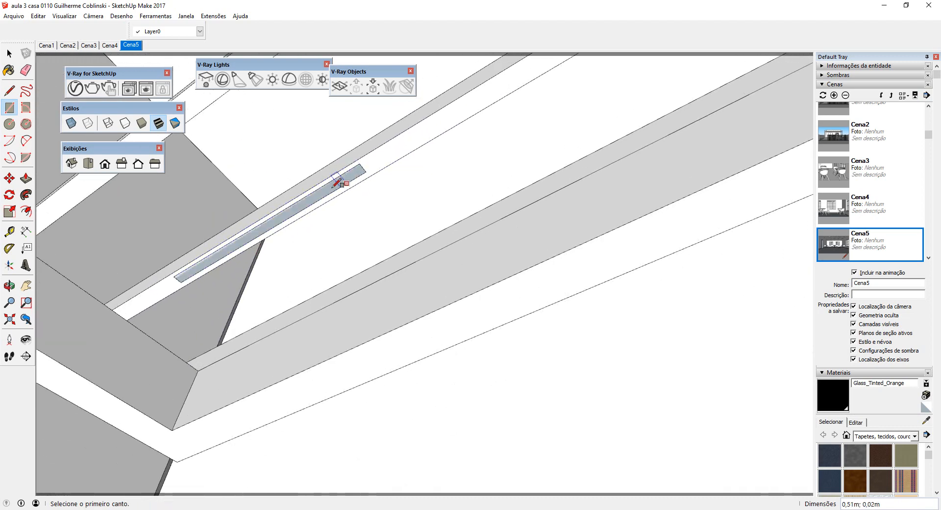
# Step: Extrude the thin rectangle about 0,04 m down from the beam with Push/Pull
pyautogui.scroll(2, 294, 210)
pyautogui.scroll(1, 296, 208)
pyautogui.press('p')
pyautogui.click(296, 216)
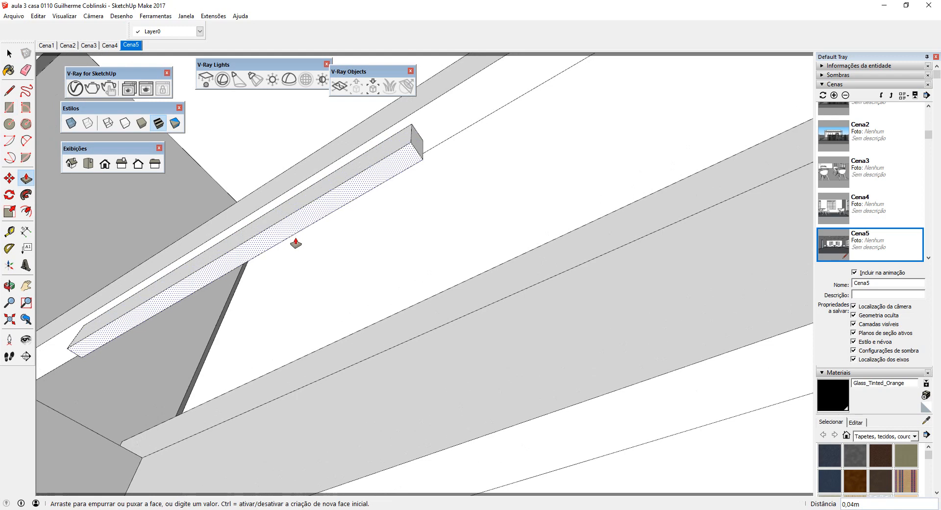
# Step: Group the whole light bar under the beam and convert it to a V-Ray Mesh Light
pyautogui.moveTo(297, 231); pyautogui.dragTo(288, 260, button='middle')
pyautogui.tripleClick(294, 261)
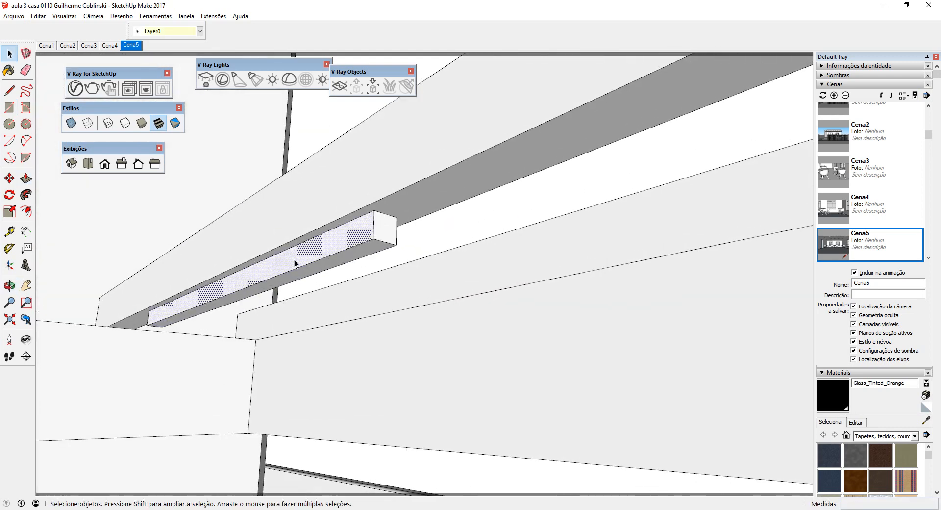
pyautogui.rightClick(295, 262)
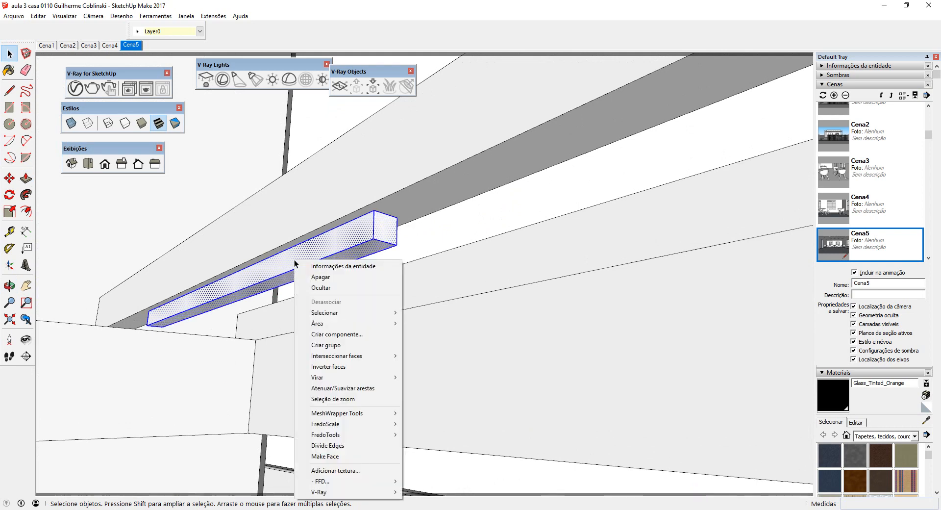
pyautogui.click(353, 345)
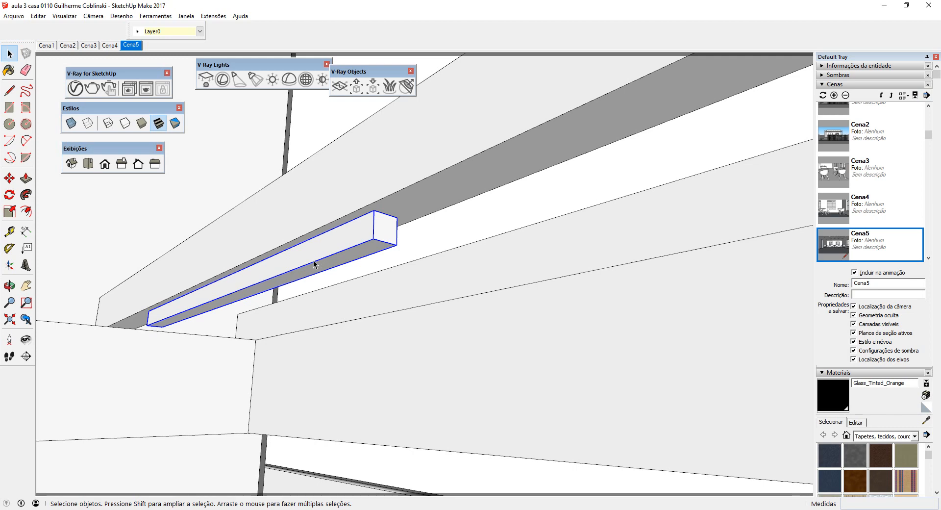
pyautogui.moveTo(347, 252); pyautogui.dragTo(371, 161, button='middle')
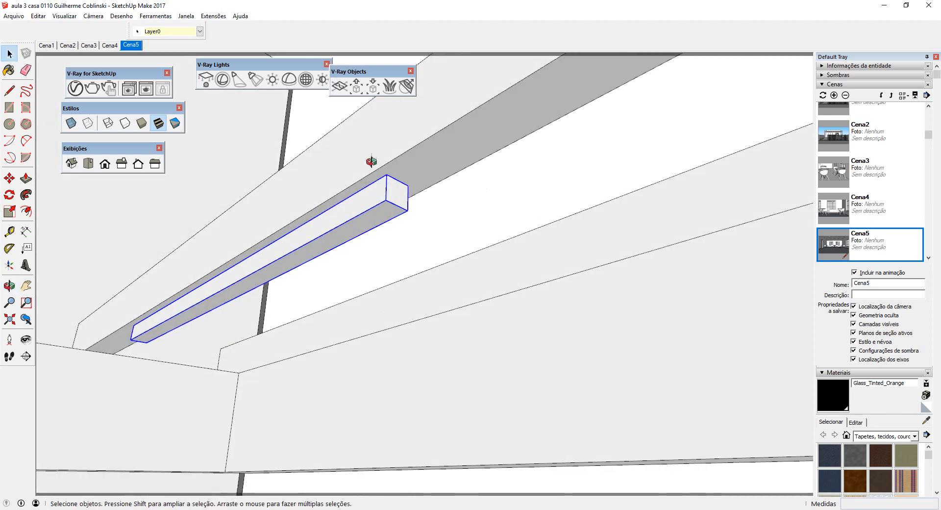
pyautogui.moveTo(276, 64); pyautogui.dragTo(269, 100)
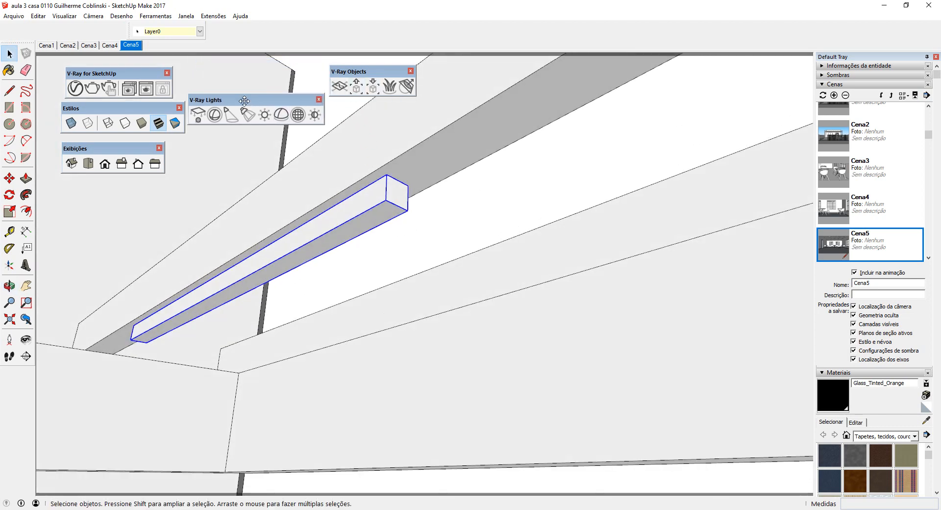
pyautogui.click(297, 115)
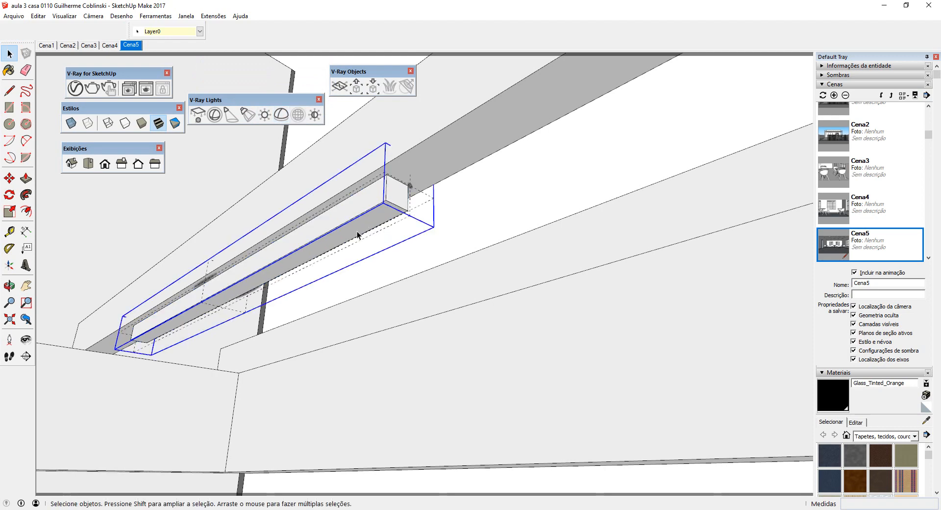
# Step: Copy the mesh light bar twice along the same pergola beam, spacing the second copy about 0,66 m from the first
pyautogui.moveTo(358, 235); pyautogui.dragTo(393, 216, button='middle')
pyautogui.press('m')
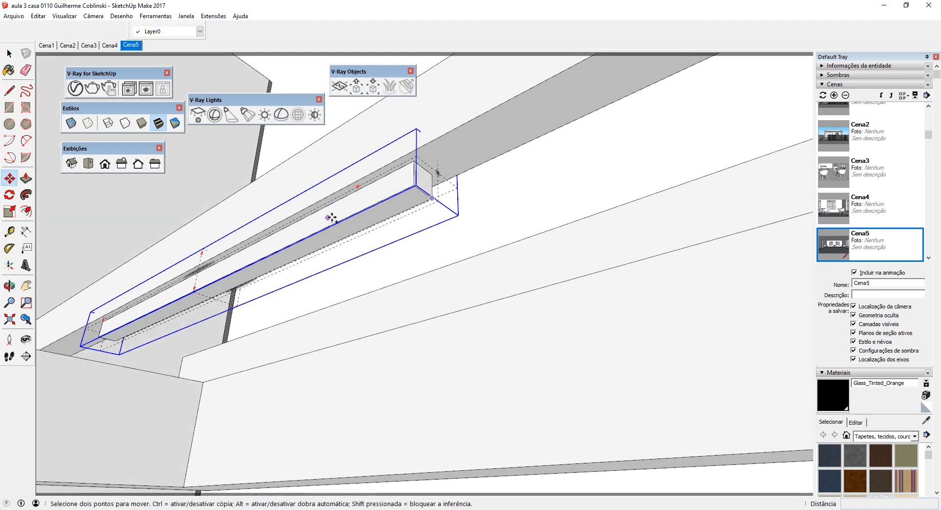
pyautogui.moveTo(331, 218); pyautogui.dragTo(265, 228, button='middle')
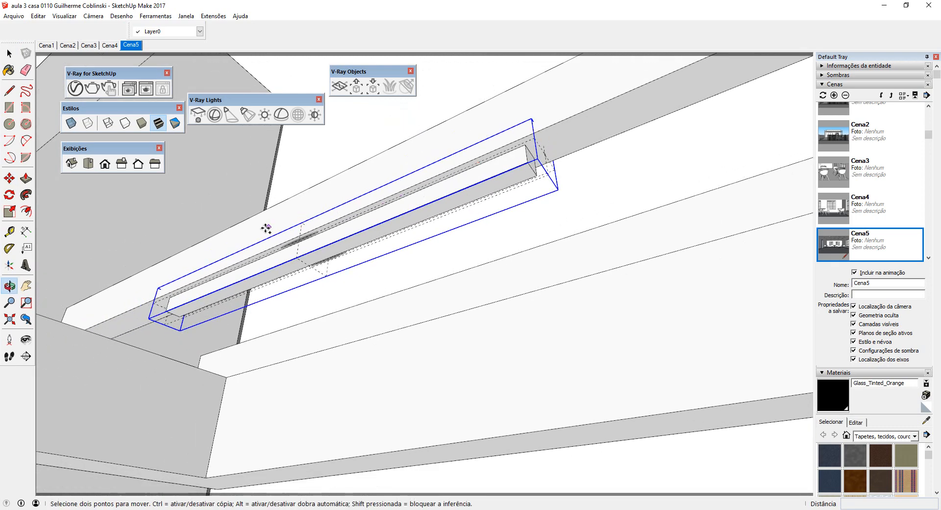
pyautogui.click(143, 303)
pyautogui.scroll(-3, 149, 300)
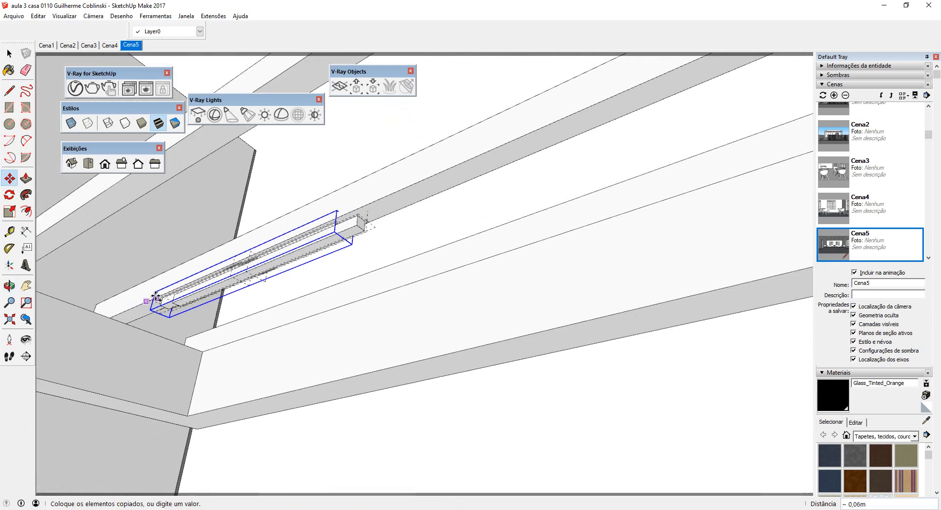
pyautogui.moveTo(152, 299); pyautogui.dragTo(240, 248, button='middle')
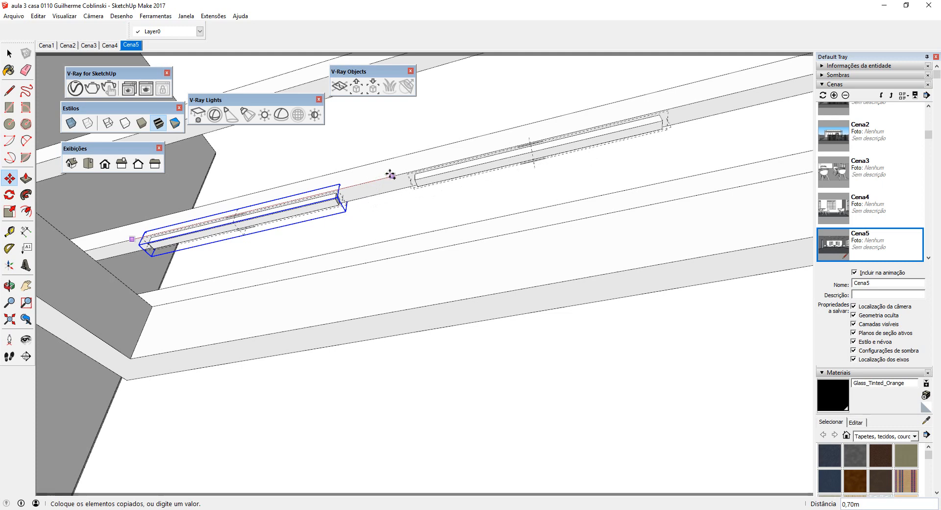
pyautogui.moveTo(390, 174); pyautogui.dragTo(362, 237, button='middle')
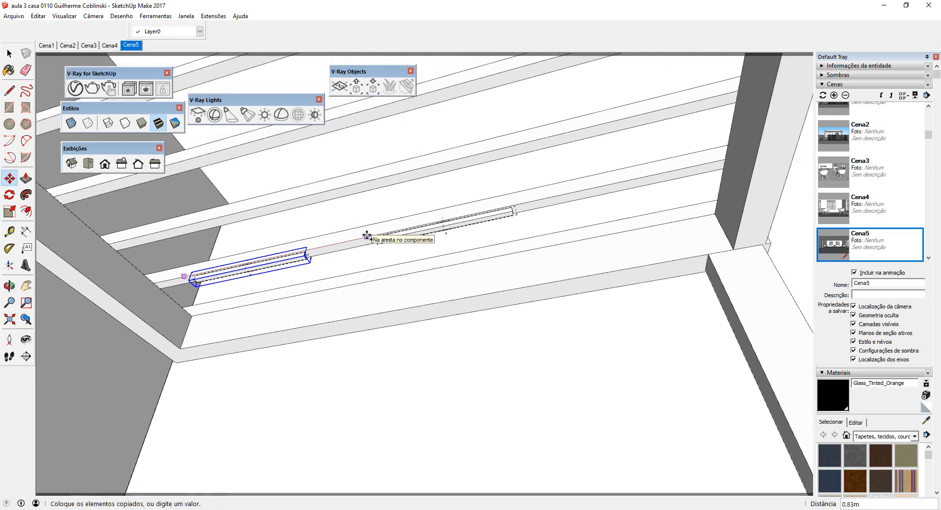
pyautogui.click(357, 237)
pyautogui.click(349, 240)
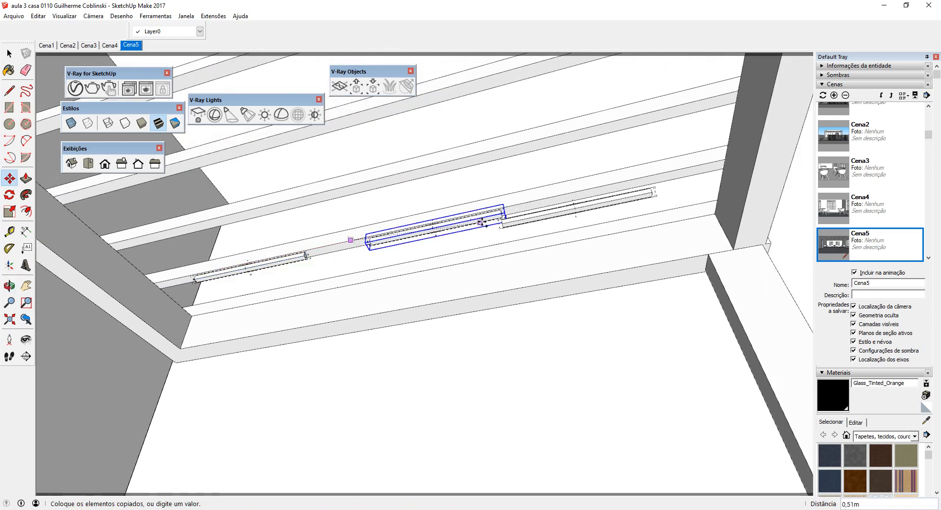
pyautogui.click(520, 202)
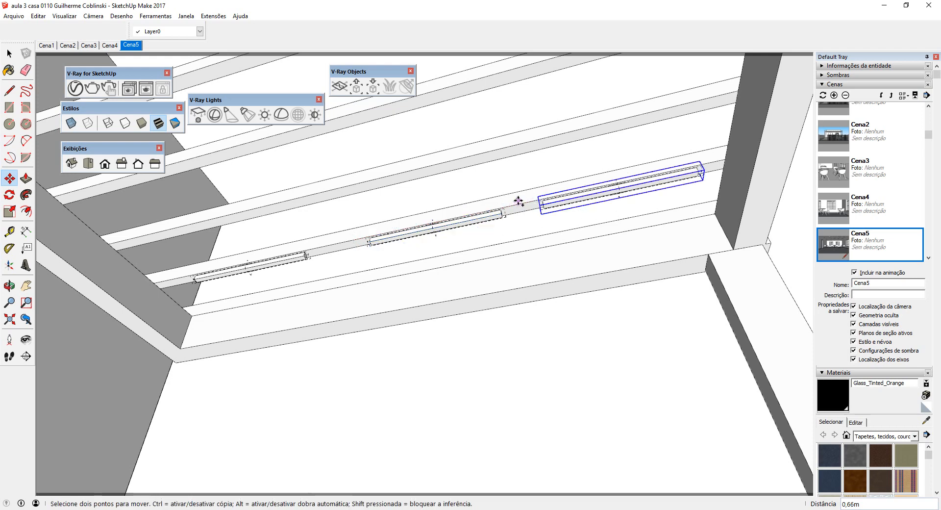
# Step: Move the middle light bar about 0,07 m along the beam to even out the gaps between the three bars
pyautogui.moveTo(516, 199); pyautogui.dragTo(431, 216, button='middle')
pyautogui.press('space')
pyautogui.click(441, 222)
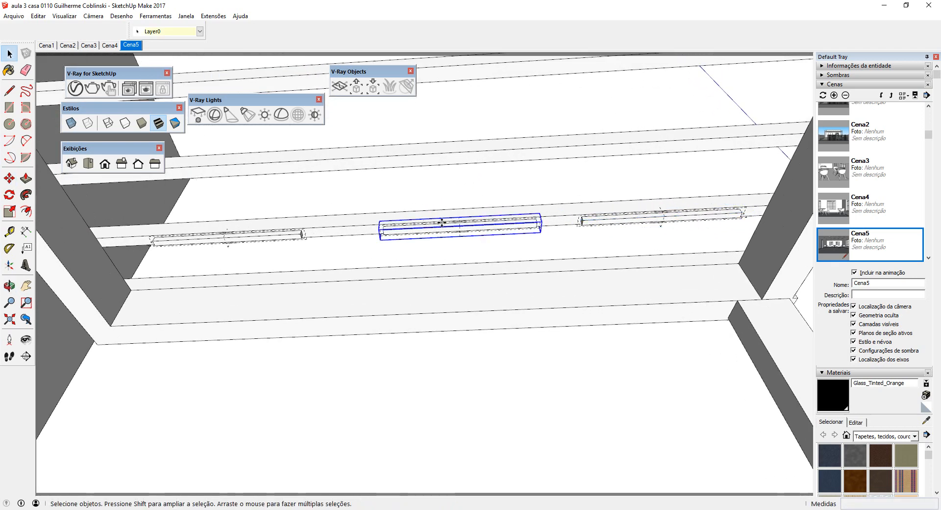
pyautogui.press('m')
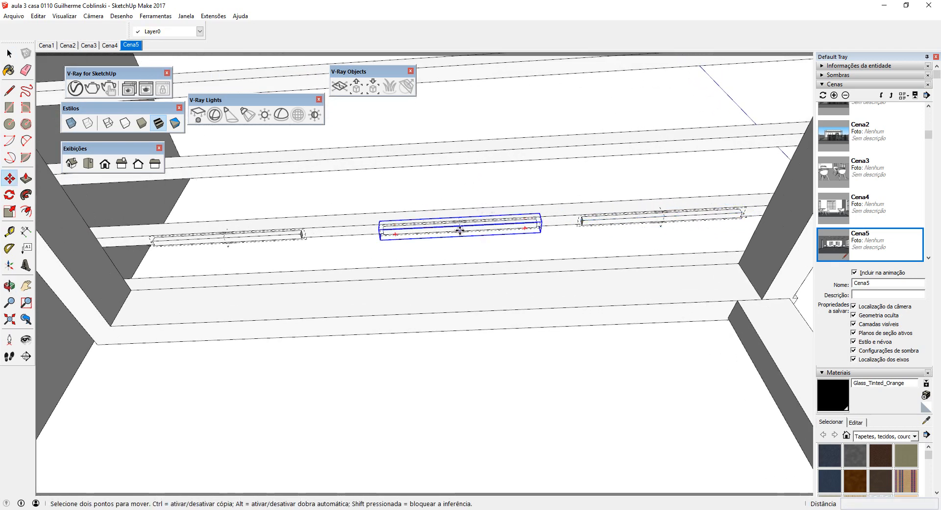
pyautogui.scroll(6, 456, 229)
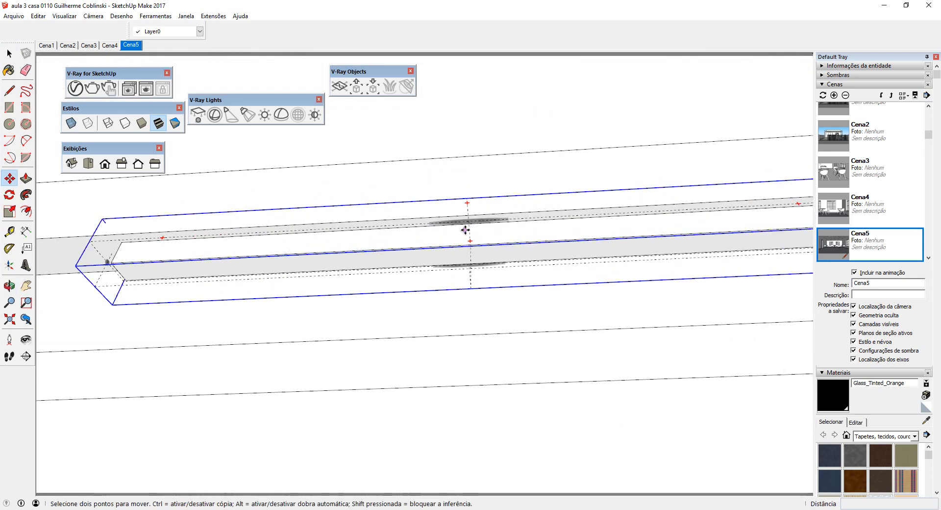
pyautogui.click(469, 224)
pyautogui.scroll(-4, 458, 221)
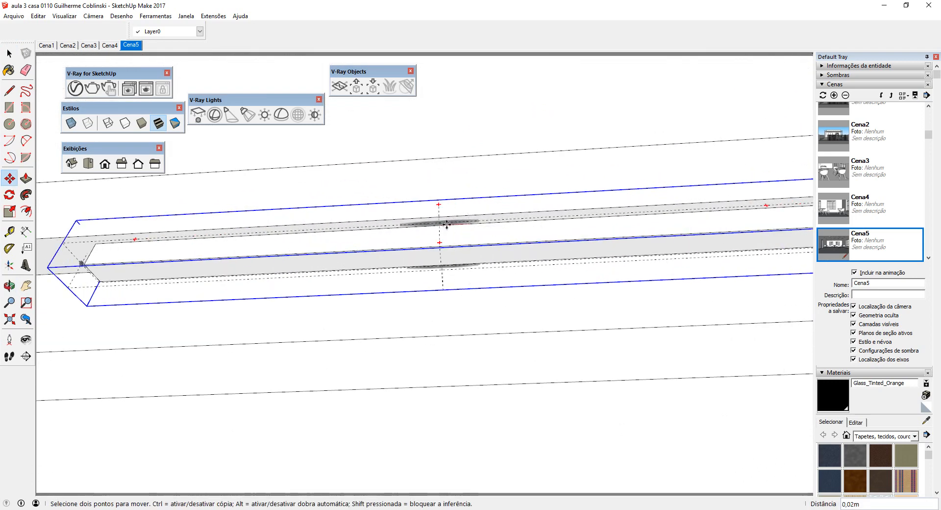
pyautogui.scroll(-5, 456, 219)
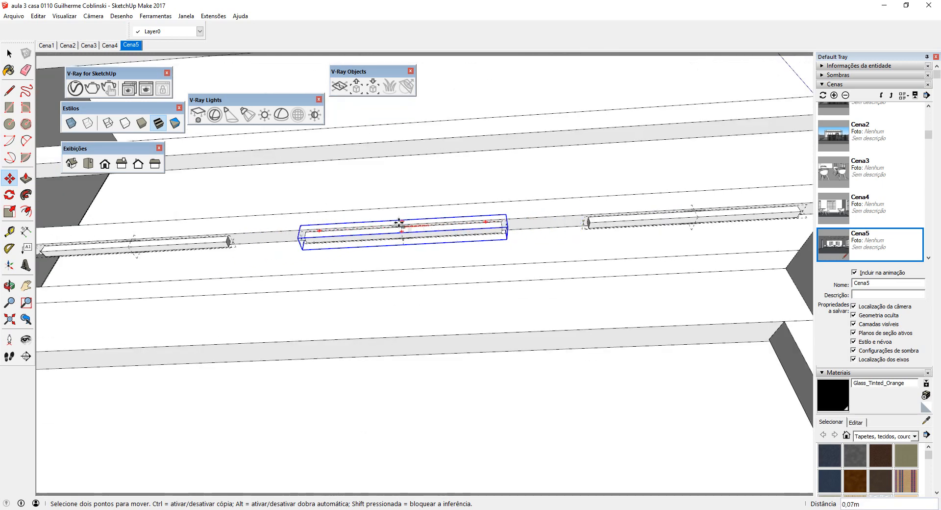
# Step: Select all three light bars and move them together about 0,03 m along the beam to centre the row
pyautogui.moveTo(412, 219); pyautogui.dragTo(449, 212, button='middle')
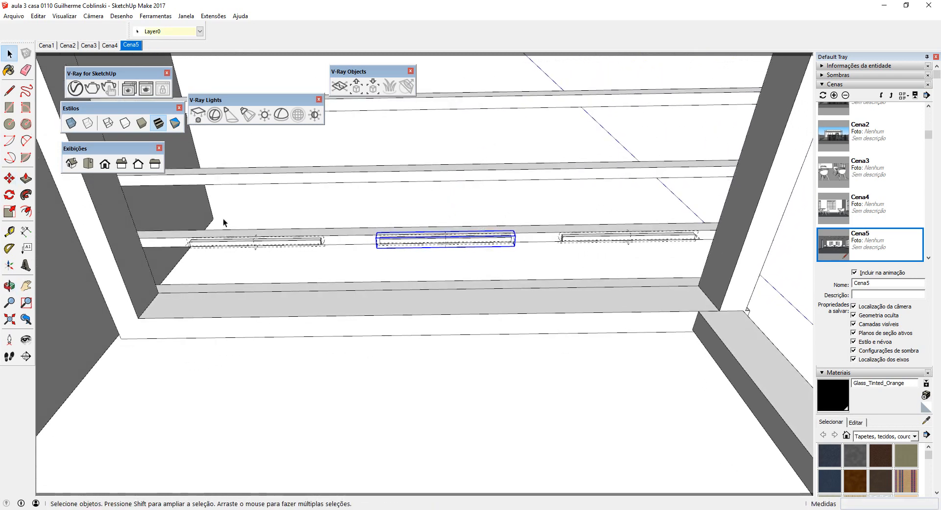
pyautogui.keyDown('shift'); pyautogui.click(274, 245); pyautogui.keyUp('shift')
pyautogui.keyDown('ctrl'); pyautogui.click(605, 241); pyautogui.keyUp('ctrl')
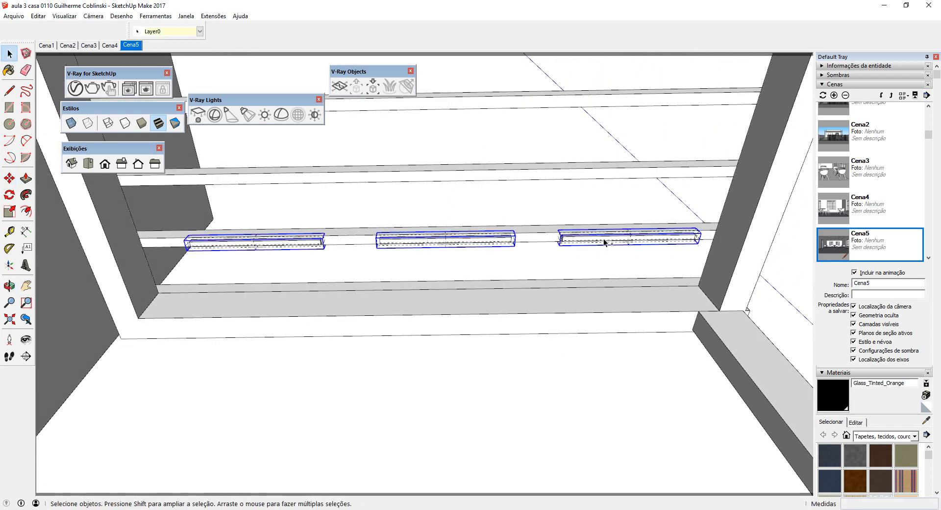
pyautogui.press('m')
pyautogui.click(441, 307)
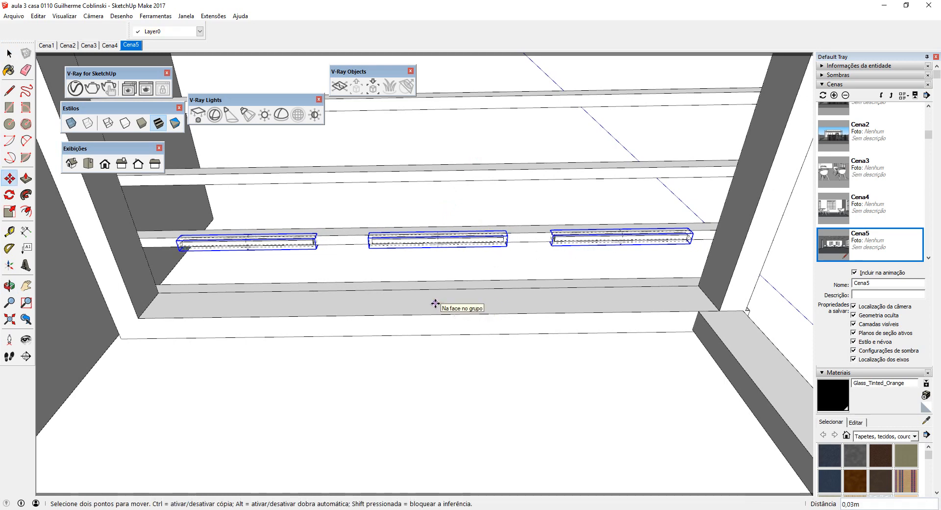
# Step: Copy the row of three light bars about 0,52 m sideways, two beams over, using the beam ends as reference
pyautogui.moveTo(435, 303); pyautogui.dragTo(461, 215, button='middle')
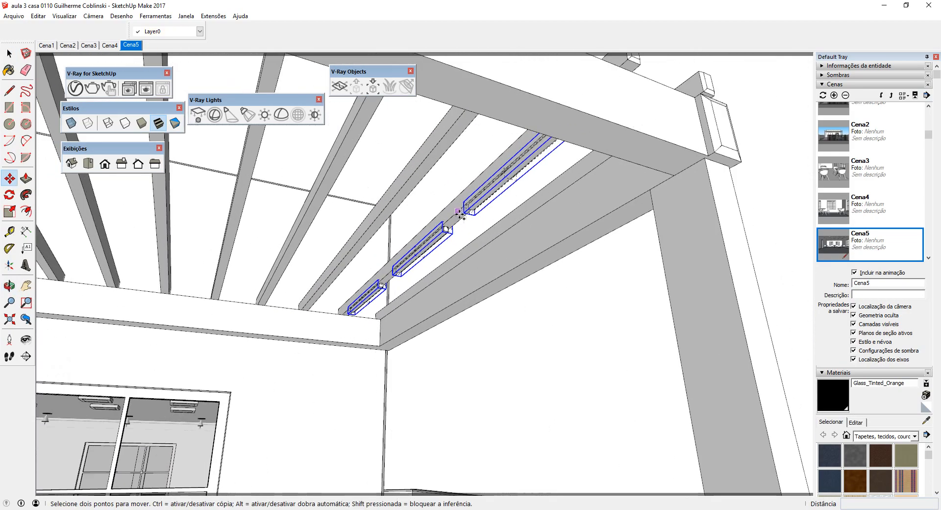
pyautogui.scroll(2, 461, 215)
pyautogui.scroll(-2, 466, 211)
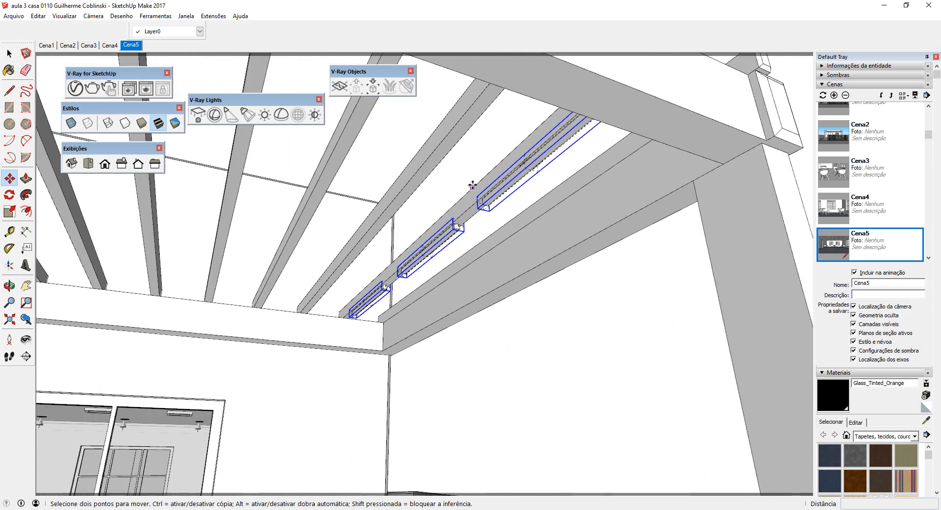
pyautogui.moveTo(472, 185); pyautogui.dragTo(578, 321, button='middle')
pyautogui.press('m')
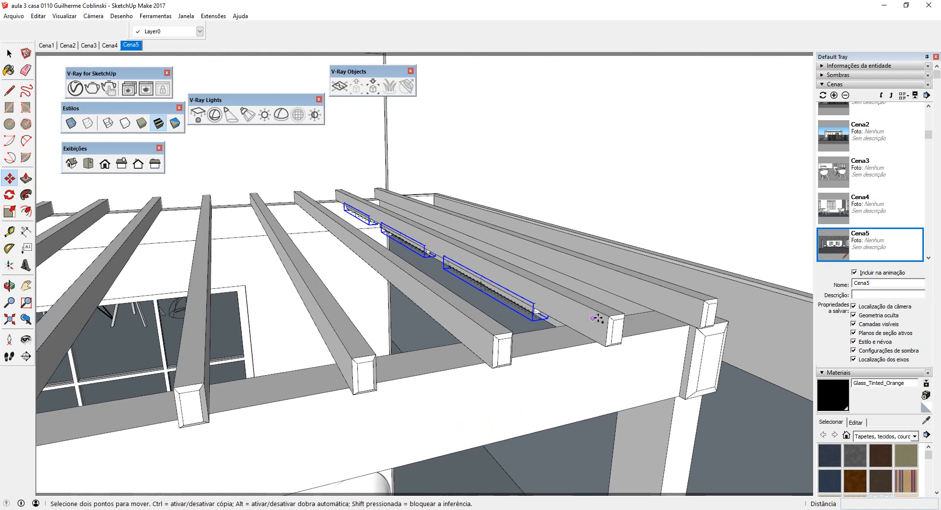
pyautogui.click(605, 316)
pyautogui.scroll(-3, 509, 318)
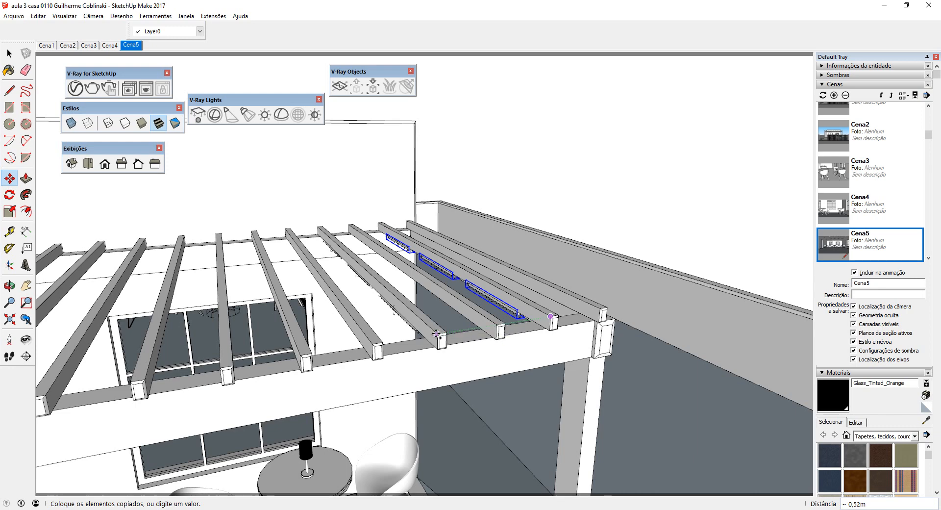
pyautogui.scroll(1, 436, 333)
pyautogui.click(436, 333)
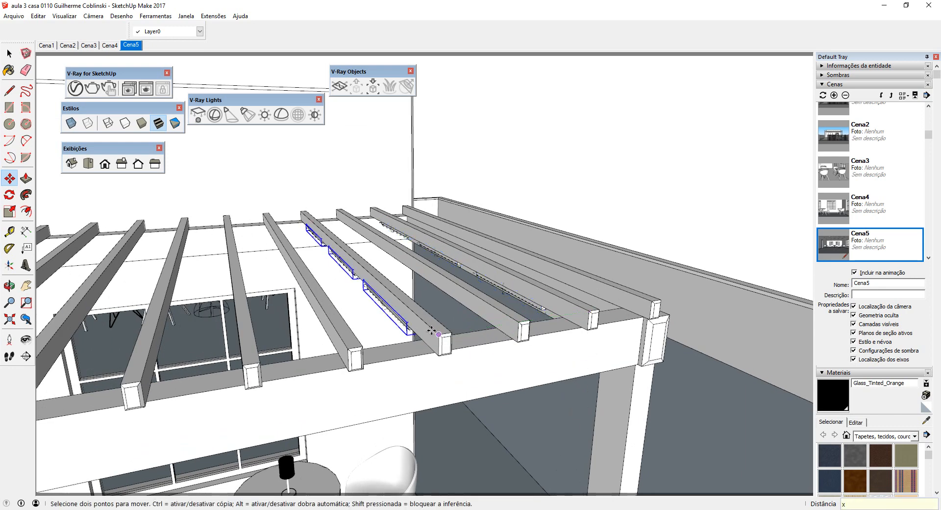
# Step: Multiply the copied row of light bars with x14 to fill every other beam along the pergola
pyautogui.scroll(-8, 431, 331)
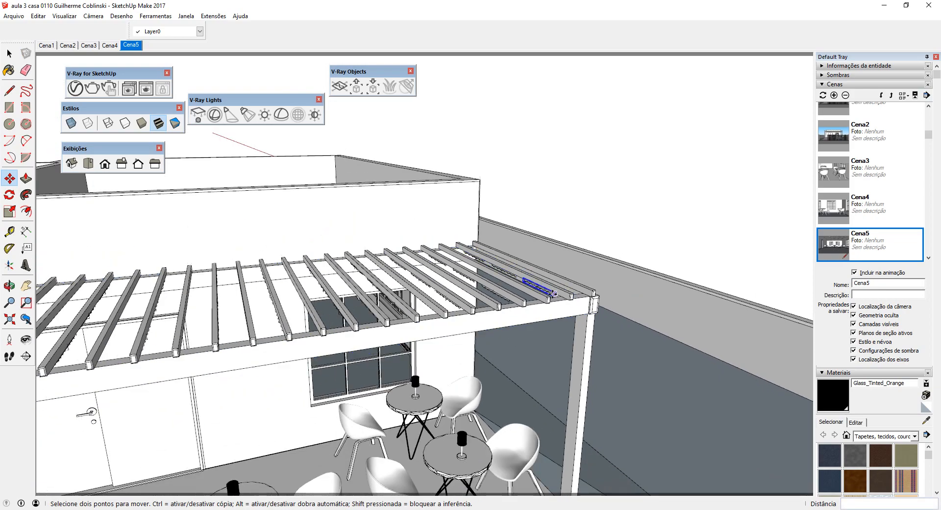
pyautogui.scroll(7, 145, 311)
pyautogui.moveTo(243, 349); pyautogui.dragTo(237, 200, button='middle')
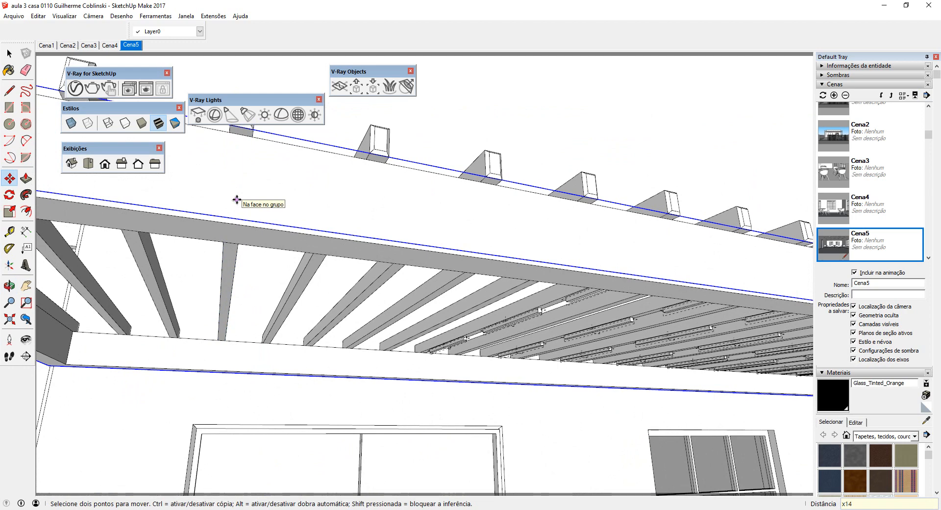
pyautogui.scroll(-2, 535, 326)
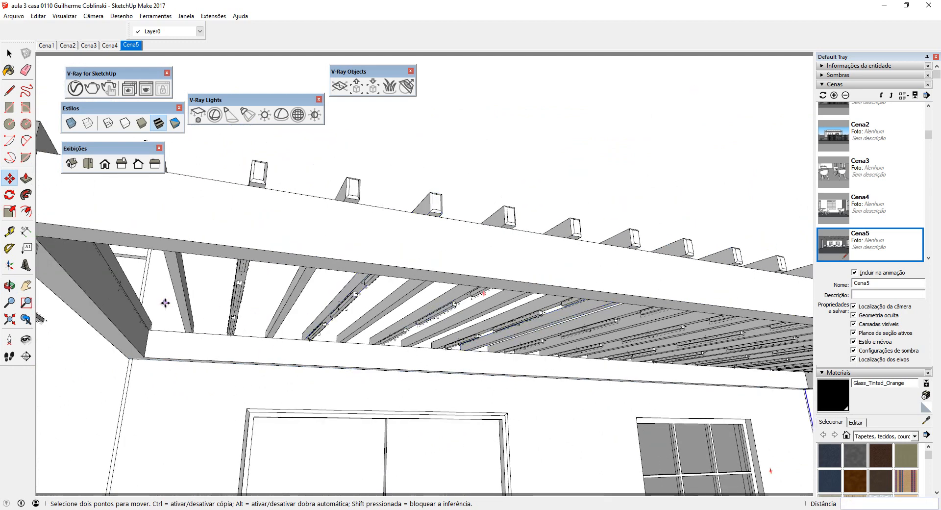
pyautogui.scroll(-2, 106, 283)
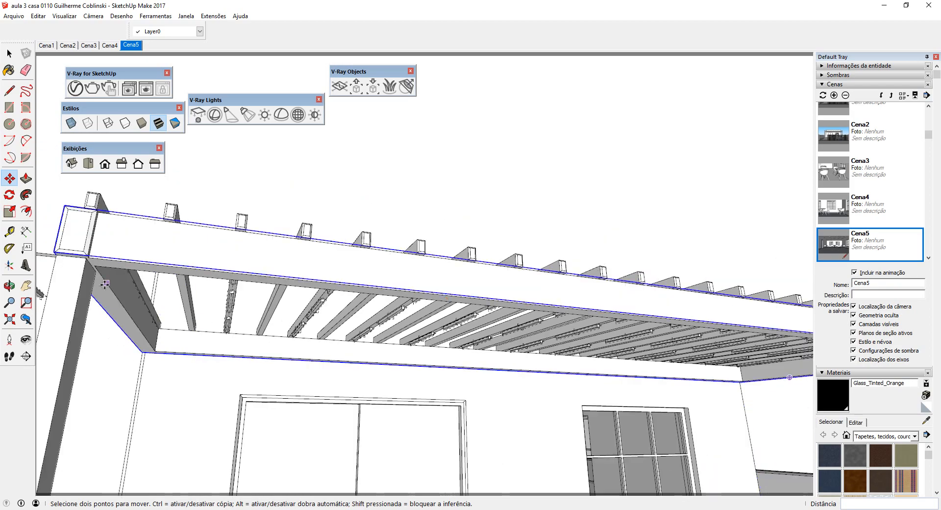
# Step: Delete the two surplus rows of light bars outside the pergola and box-select around its end beam for leftovers
pyautogui.moveTo(105, 284); pyautogui.dragTo(131, 390, button='middle')
pyautogui.scroll(-4, 354, 344)
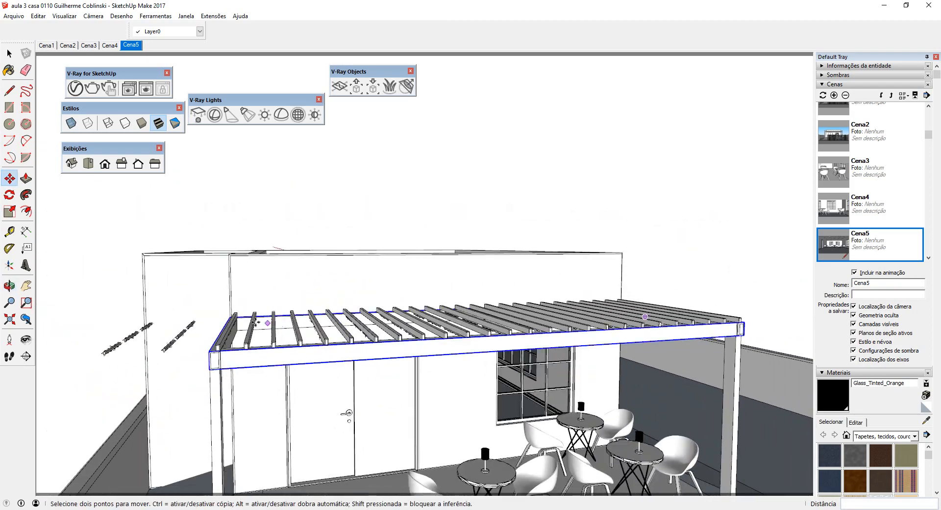
pyautogui.moveTo(255, 322); pyautogui.dragTo(233, 445, button='middle')
pyautogui.scroll(4, 143, 342)
pyautogui.press('space')
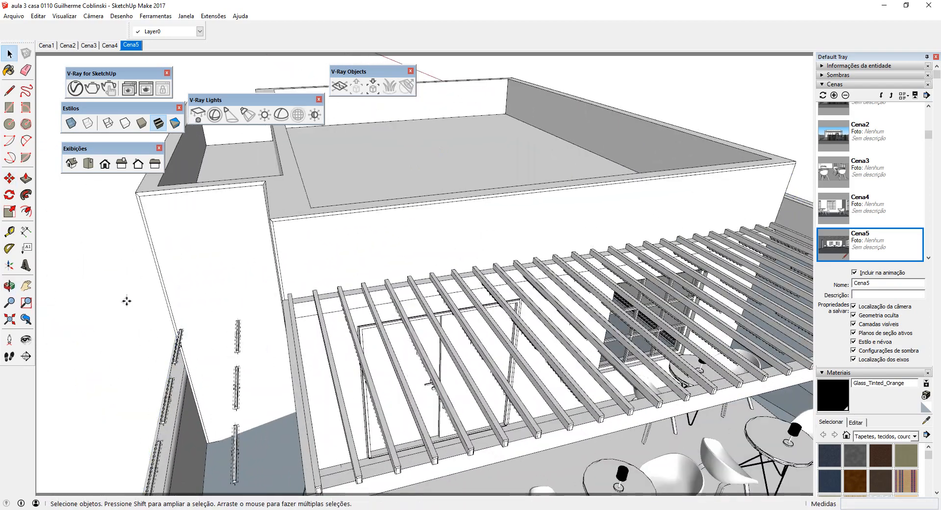
pyautogui.scroll(-2, 127, 300)
pyautogui.moveTo(234, 479); pyautogui.dragTo(232, 478)
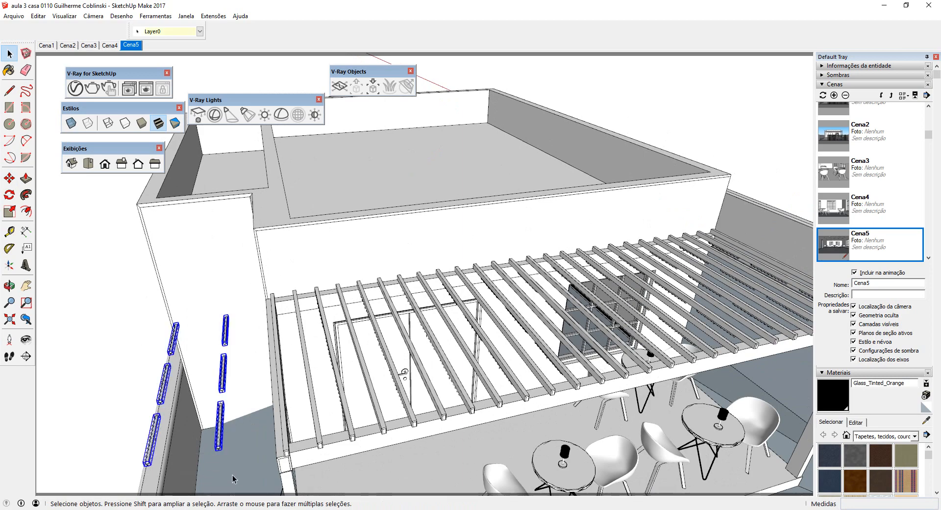
pyautogui.press('Delete')
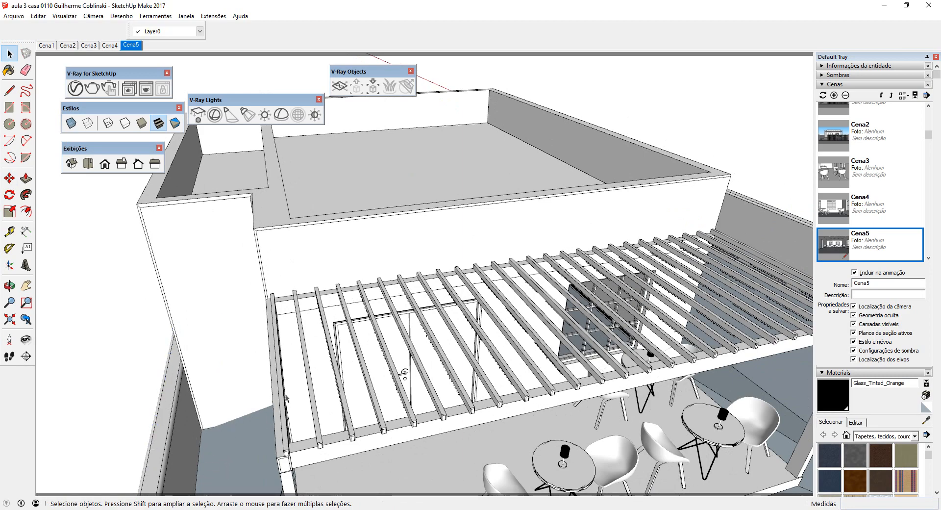
pyautogui.moveTo(227, 446); pyautogui.dragTo(235, 295, button='middle')
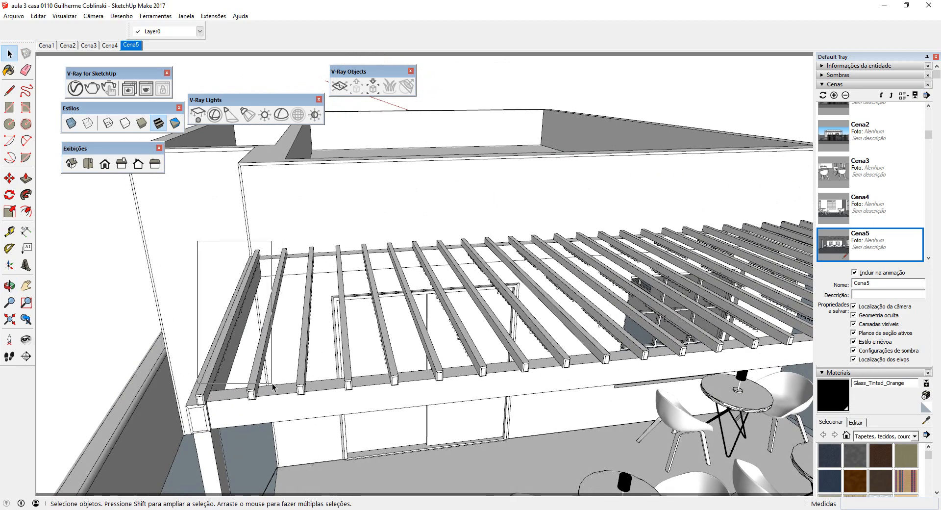
pyautogui.click(226, 353)
pyautogui.moveTo(235, 382); pyautogui.dragTo(243, 386)
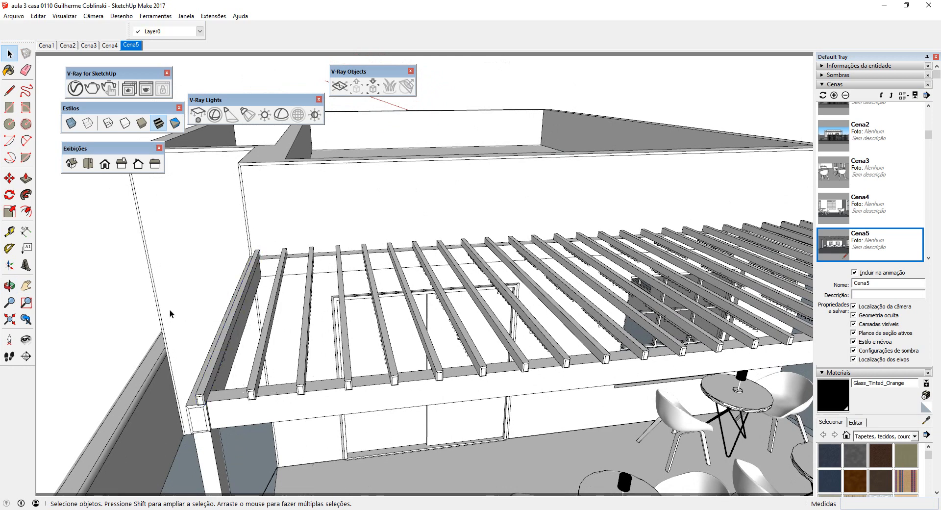
# Step: Run an interactive render of the terrace from the front and move the frame buffer clear of the pergola
pyautogui.moveTo(249, 375); pyautogui.dragTo(579, 261, button='middle')
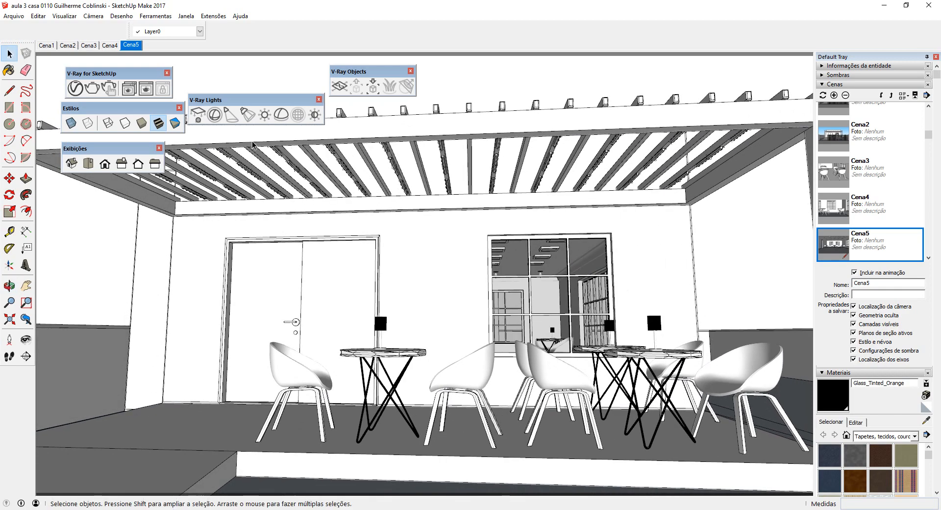
pyautogui.click(104, 90)
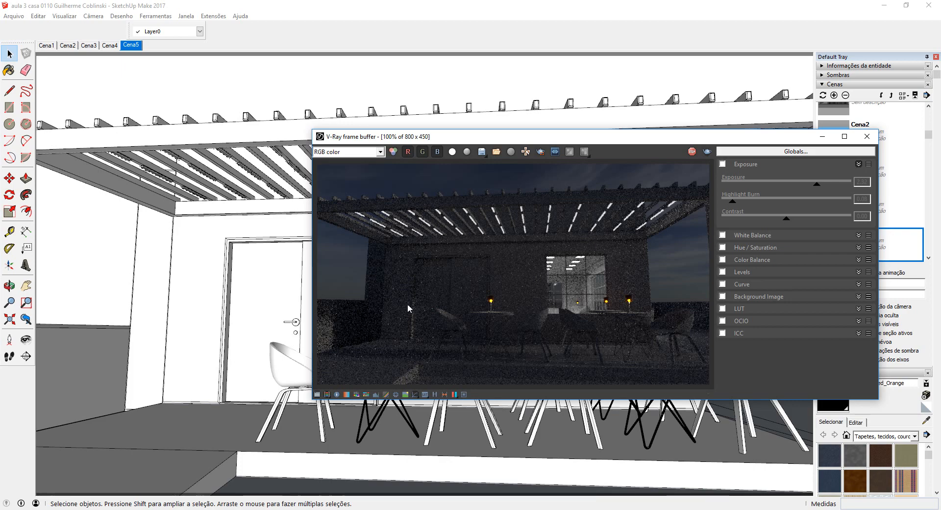
pyautogui.click(296, 316)
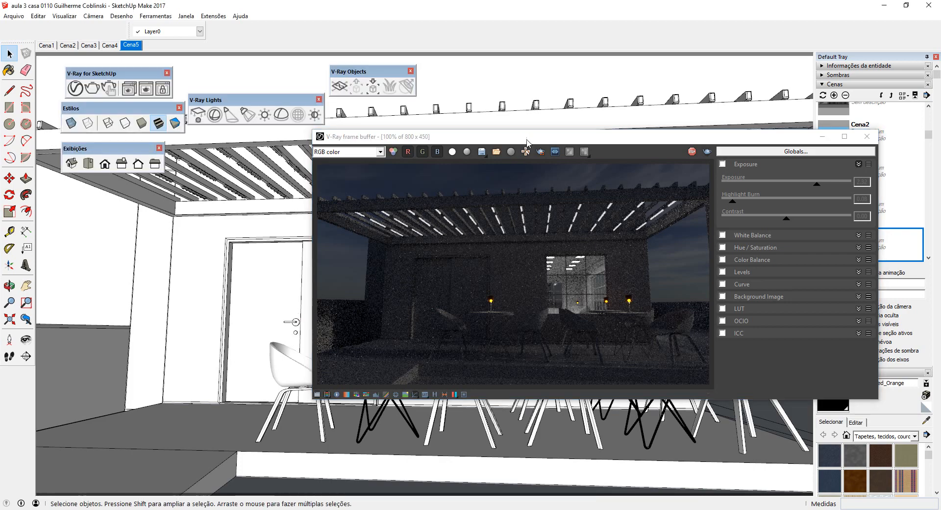
pyautogui.moveTo(527, 142); pyautogui.dragTo(544, 217)
pyautogui.click(558, 164)
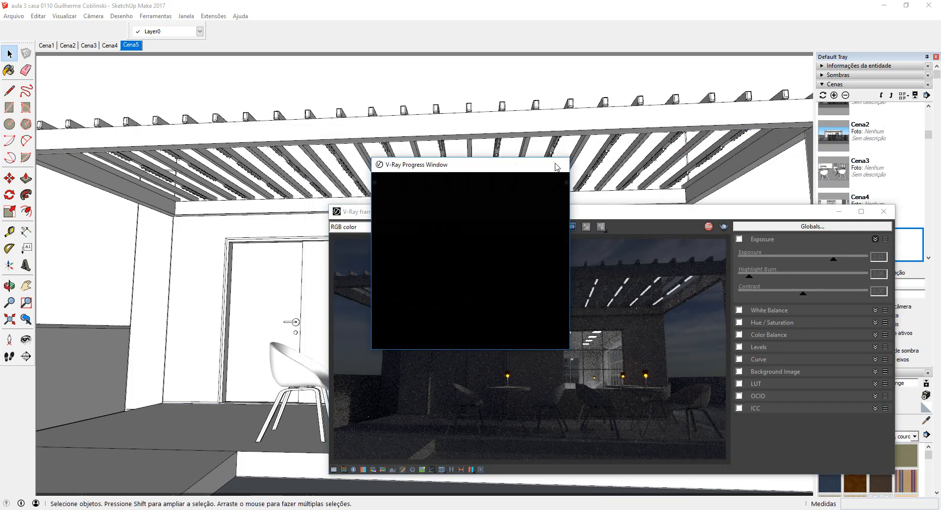
pyautogui.middleClick(387, 168)
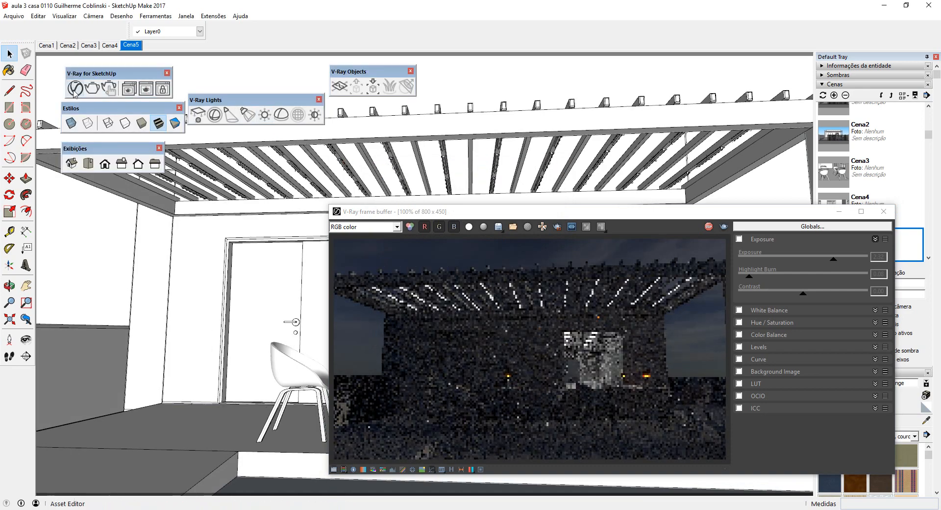
# Step: Open the V-Ray light settings and set the V-Ray Mesh Light's intensity to 200
pyautogui.click(75, 88)
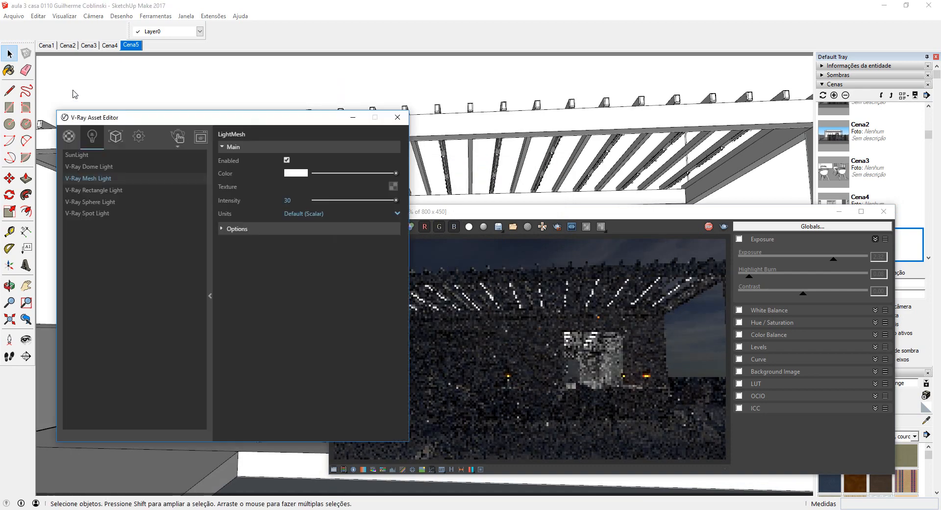
pyautogui.doubleClick(295, 199)
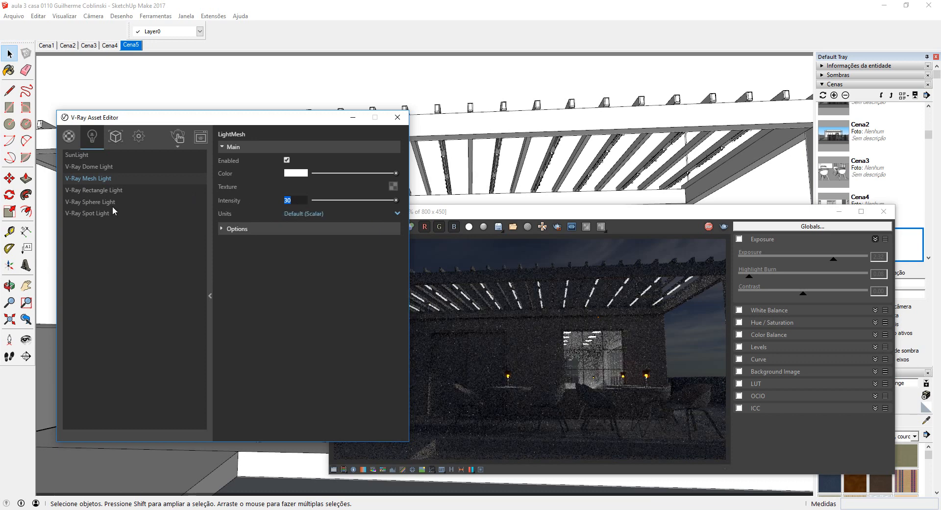
pyautogui.click(114, 191)
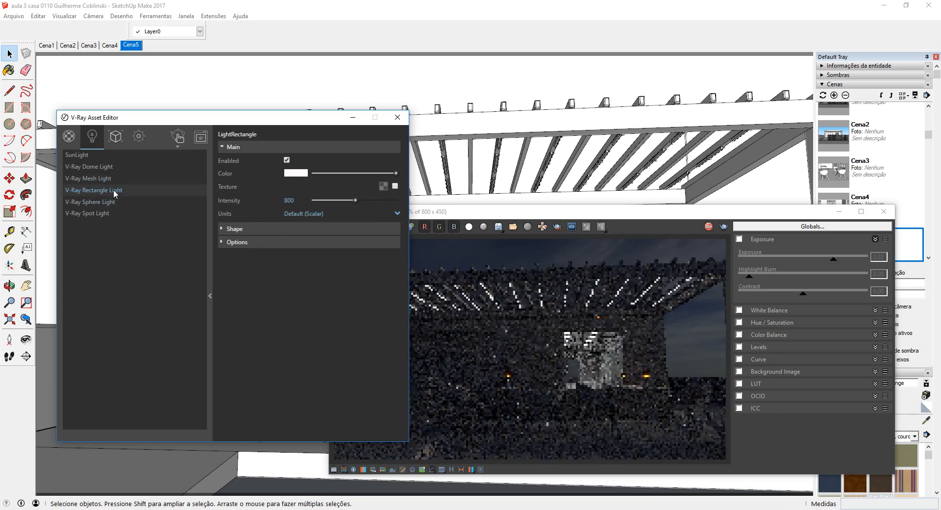
pyautogui.click(108, 178)
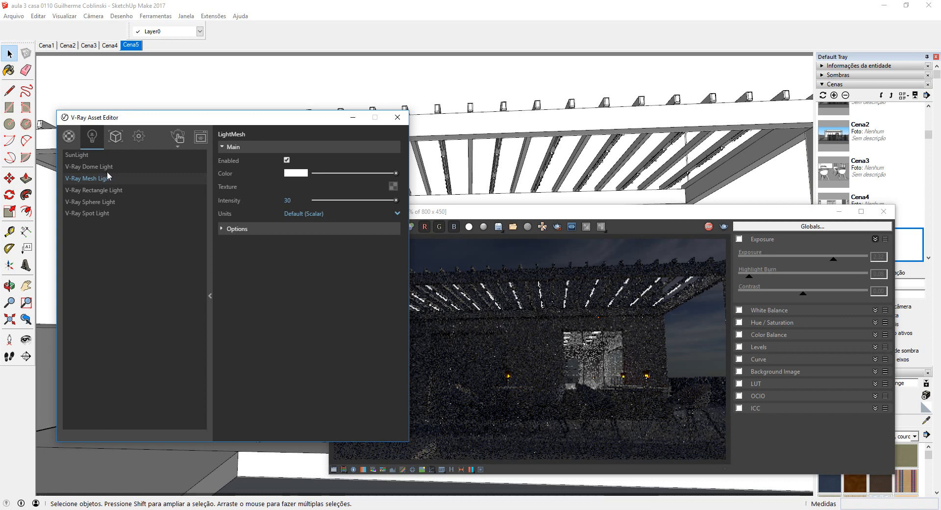
pyautogui.doubleClick(300, 200)
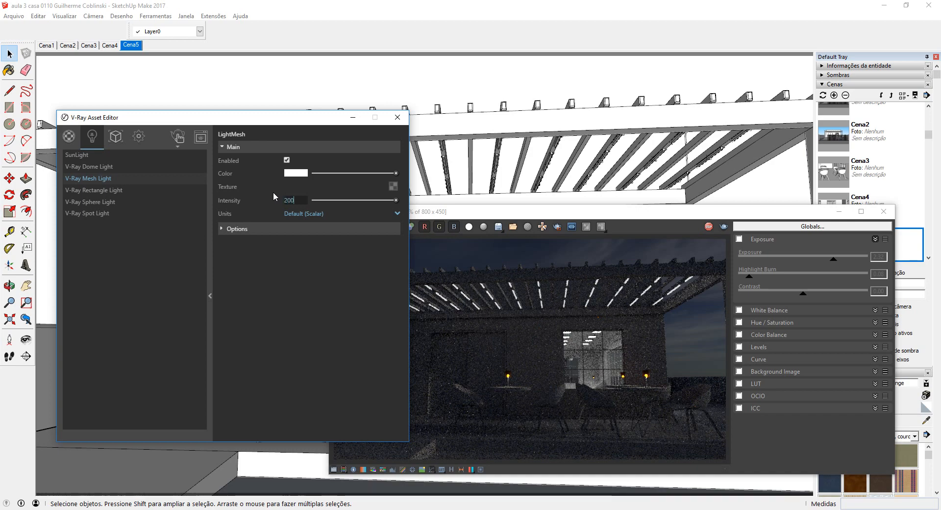
pyautogui.press('Return')
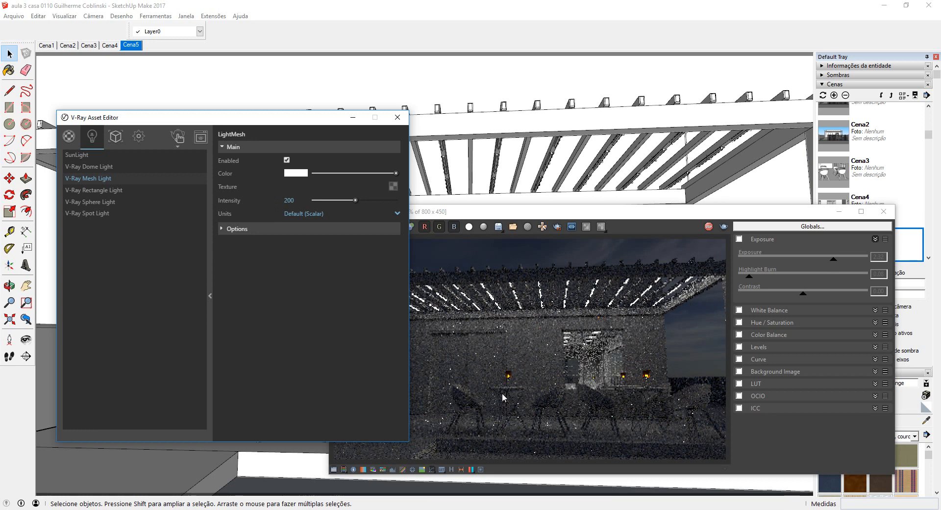
# Step: Set the mesh light's intensity to 400 and reposition the frame buffer to judge the terrace lighting
pyautogui.doubleClick(289, 200)
pyautogui.write('400')
pyautogui.press('Return')
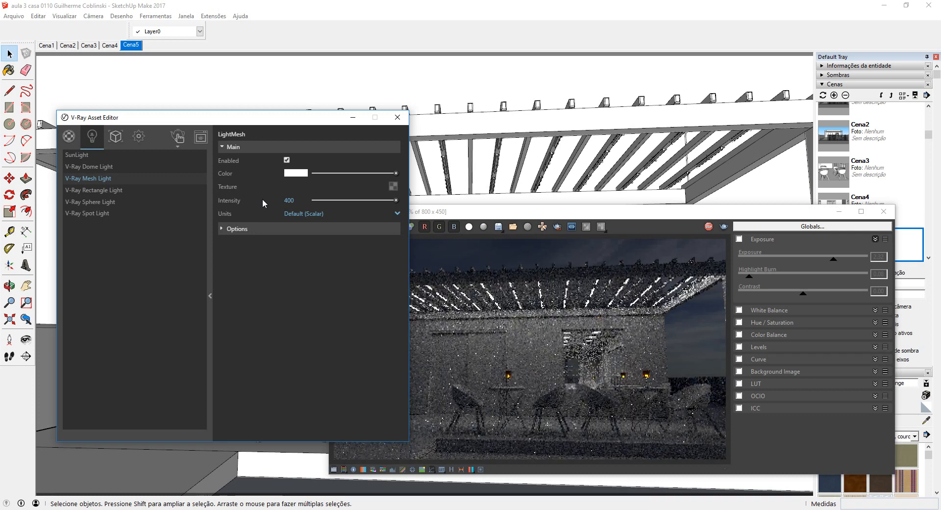
pyautogui.moveTo(483, 211); pyautogui.dragTo(494, 172)
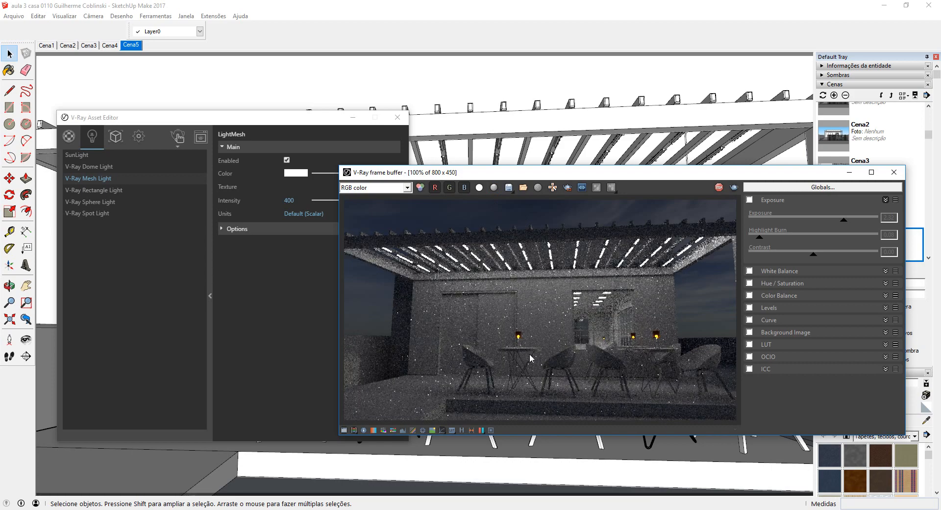
# Step: Set the mesh light's intensity to 800 and bring the rendered terrace view to the front
pyautogui.doubleClick(289, 200)
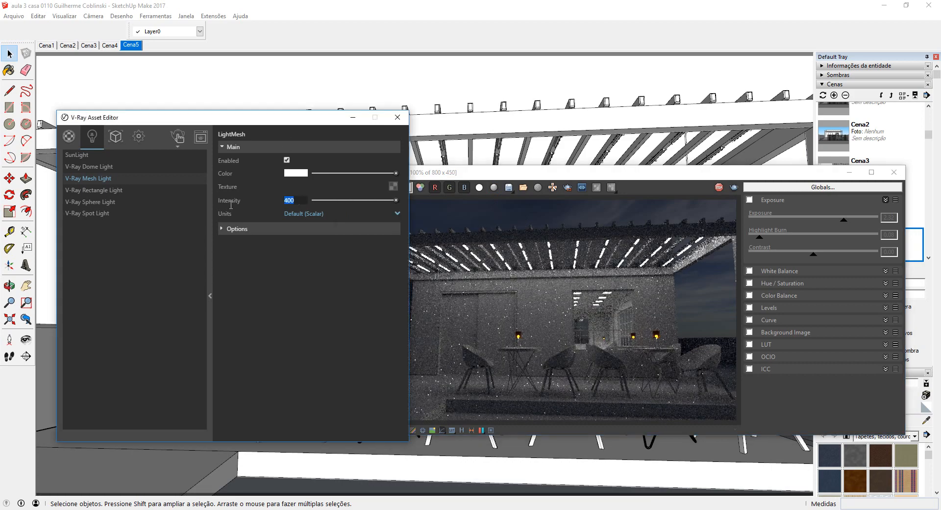
pyautogui.write('800')
pyautogui.press('Return')
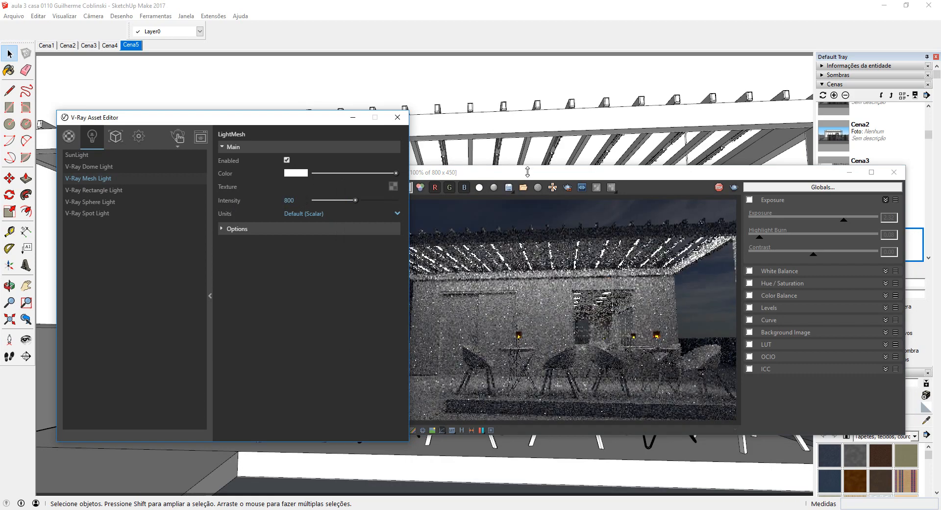
pyautogui.click(528, 174)
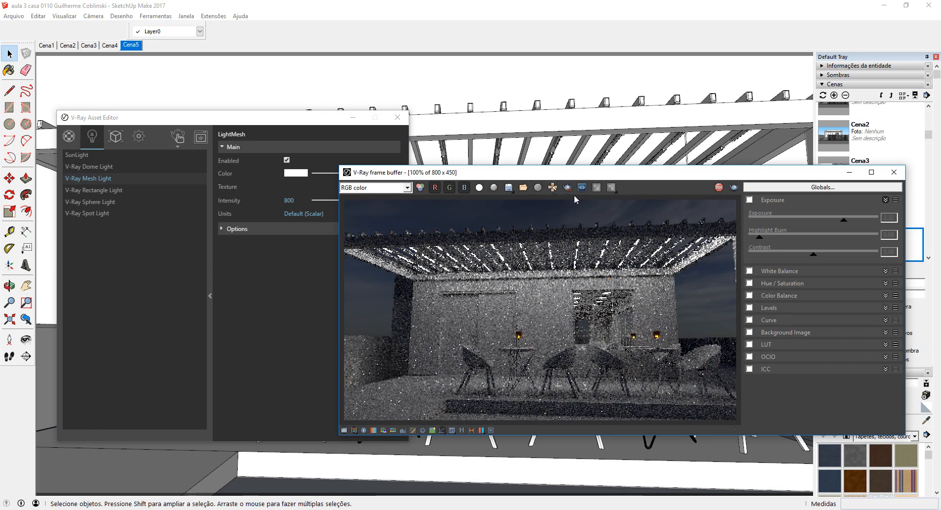
# Step: Enable the frame buffer's exposure correction with Exposure 1.53 and Highlight Burn 0.74
pyautogui.click(749, 199)
pyautogui.click(836, 223)
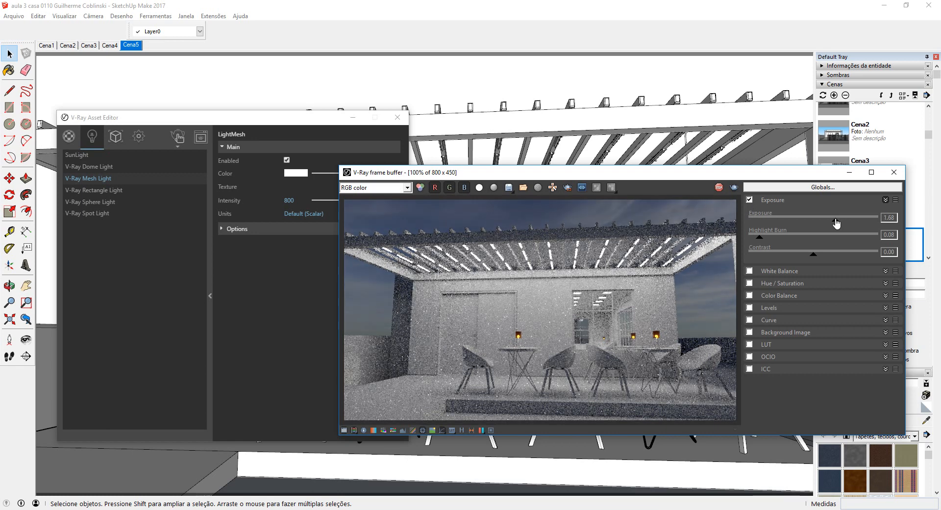
pyautogui.moveTo(836, 224); pyautogui.dragTo(829, 223)
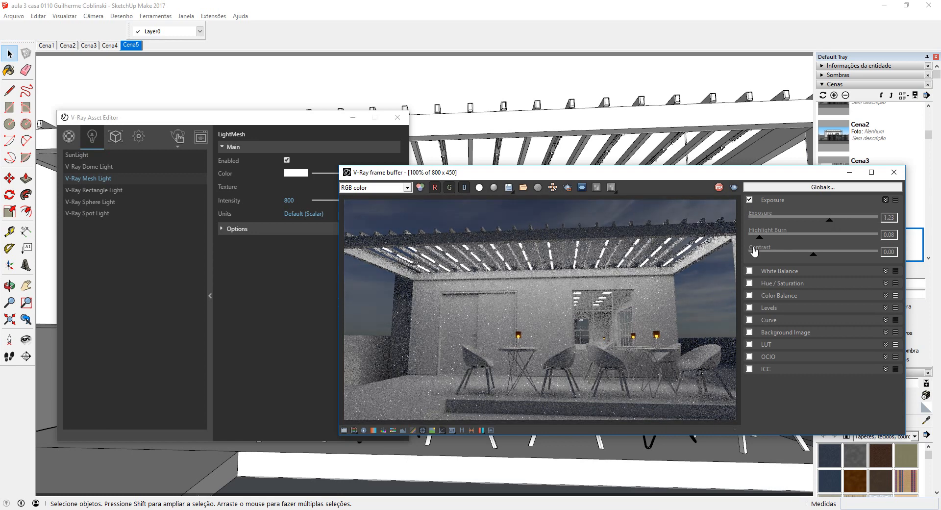
pyautogui.moveTo(759, 239)
pyautogui.mouseDown()
pyautogui.moveTo(862, 245)
pyautogui.moveTo(798, 248)
pyautogui.moveTo(849, 251)
pyautogui.moveTo(835, 224)
pyautogui.mouseUp()
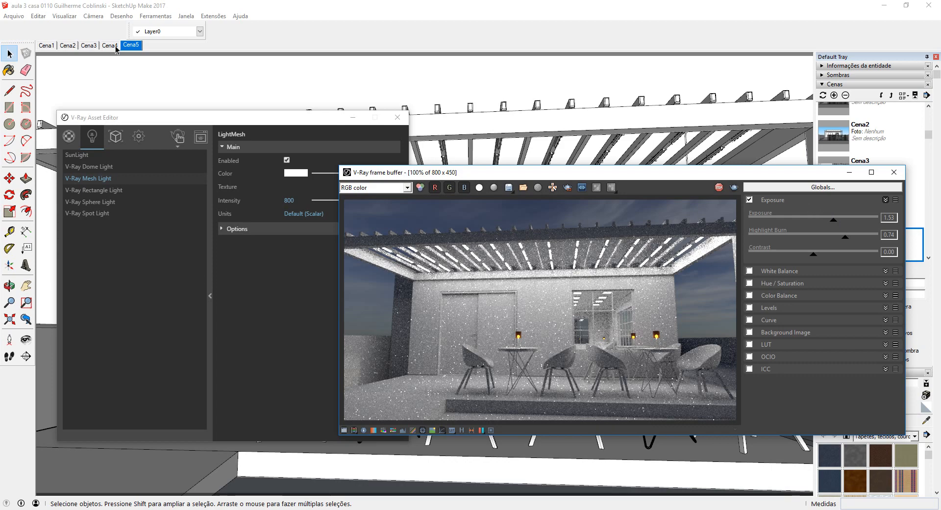
# Step: Check the facade lighting from scene Cena1 in the interactive render, and close the frame buffer and Asset Editor
pyautogui.click(46, 45)
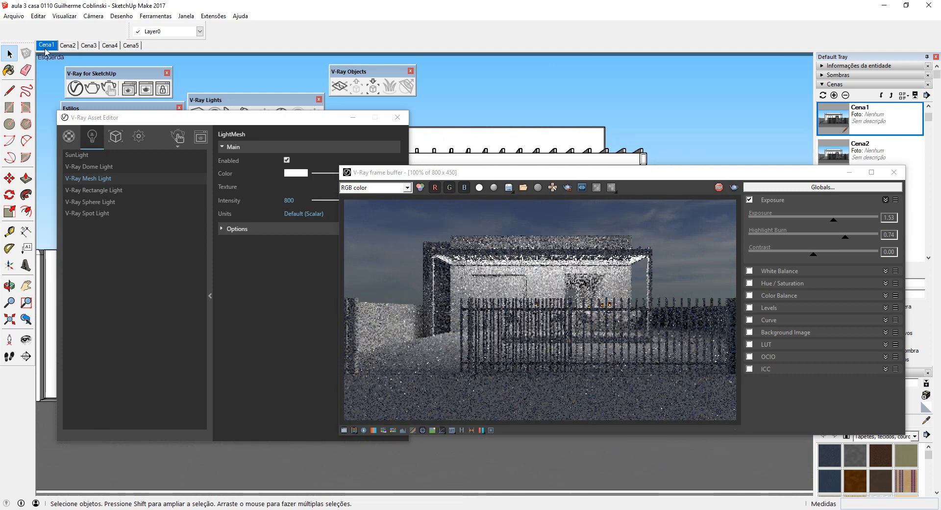
pyautogui.moveTo(245, 100); pyautogui.dragTo(246, 73)
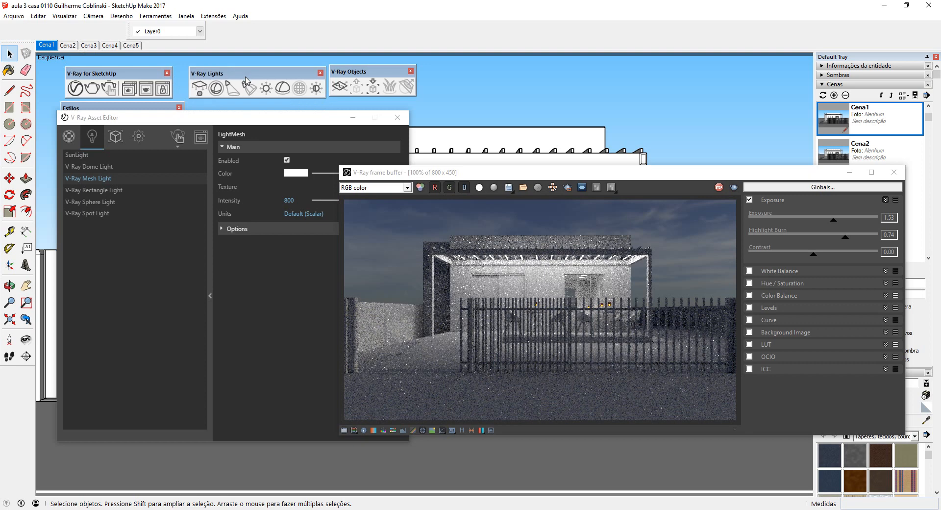
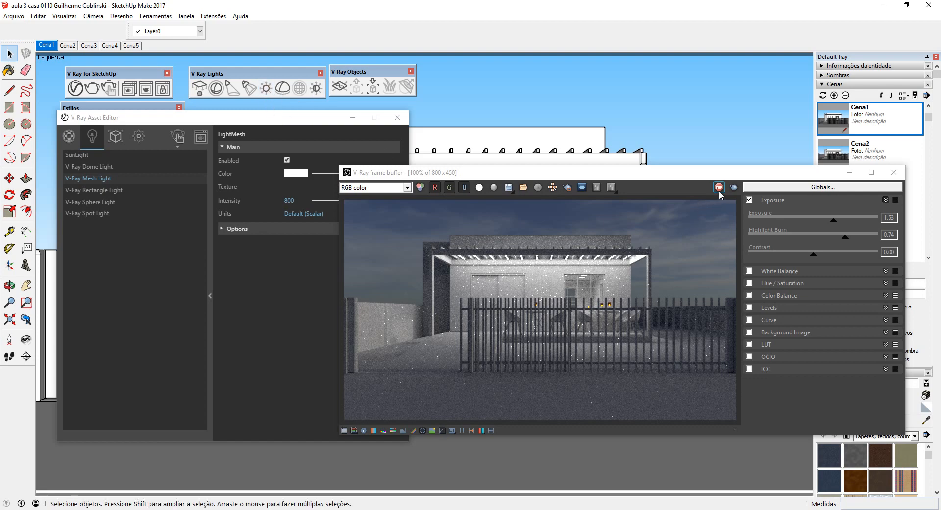
pyautogui.click(894, 172)
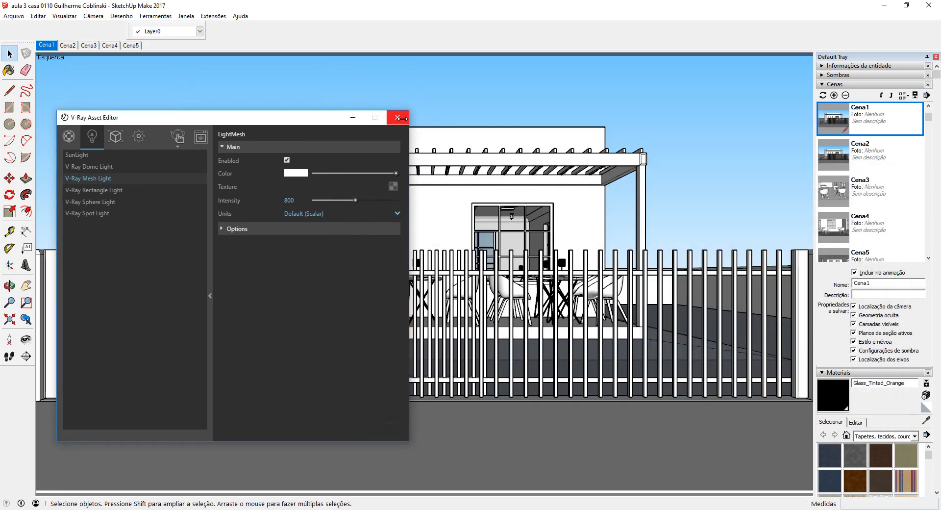
pyautogui.click(397, 117)
# Step: Draw a square of about 0,21 m on the deck of the separate backyard pergola, near its front corner
pyautogui.scroll(5, 457, 204)
pyautogui.scroll(3, 488, 266)
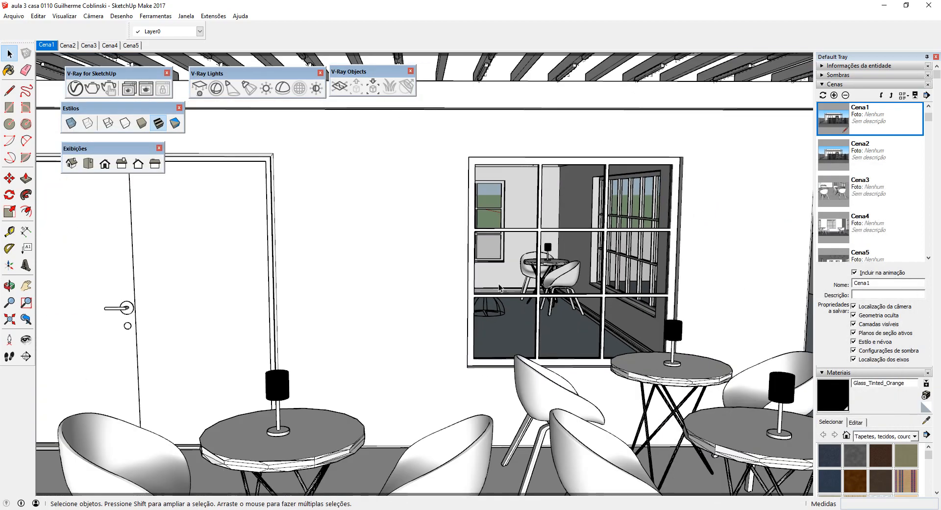
pyautogui.moveTo(499, 283); pyautogui.dragTo(386, 314, button='middle')
pyautogui.scroll(-3, 385, 314)
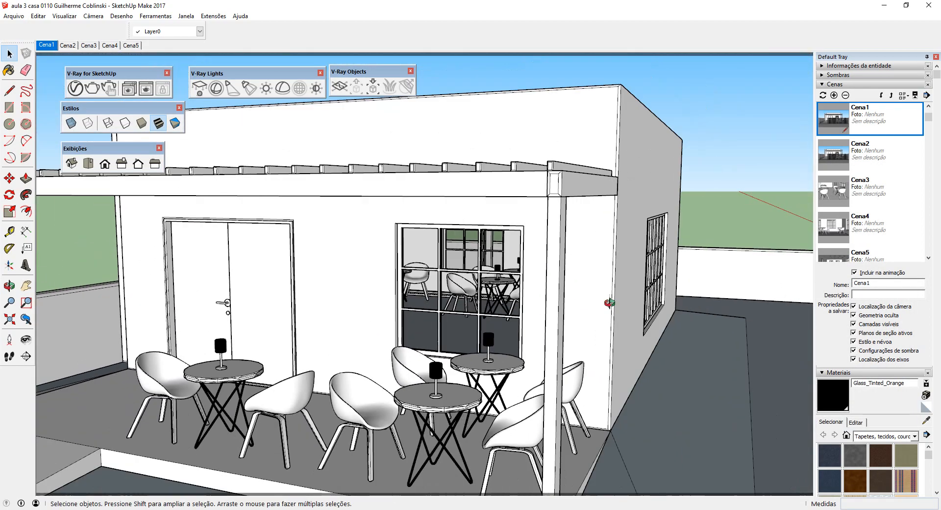
pyautogui.moveTo(609, 302); pyautogui.dragTo(334, 339, button='middle')
pyautogui.scroll(-4, 245, 338)
pyautogui.scroll(3, 660, 279)
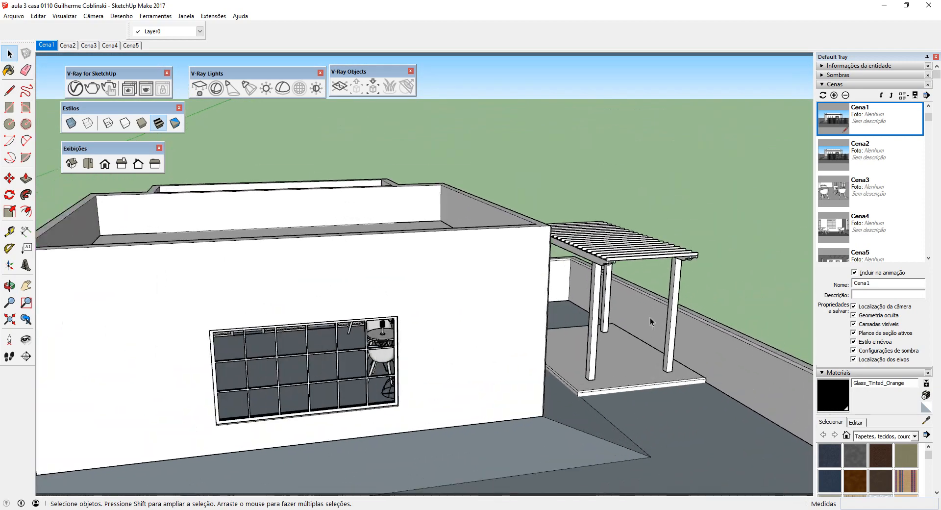
pyautogui.moveTo(650, 318); pyautogui.dragTo(578, 304, button='middle')
pyautogui.scroll(7, 654, 433)
pyautogui.moveTo(548, 406); pyautogui.dragTo(397, 397, button='middle')
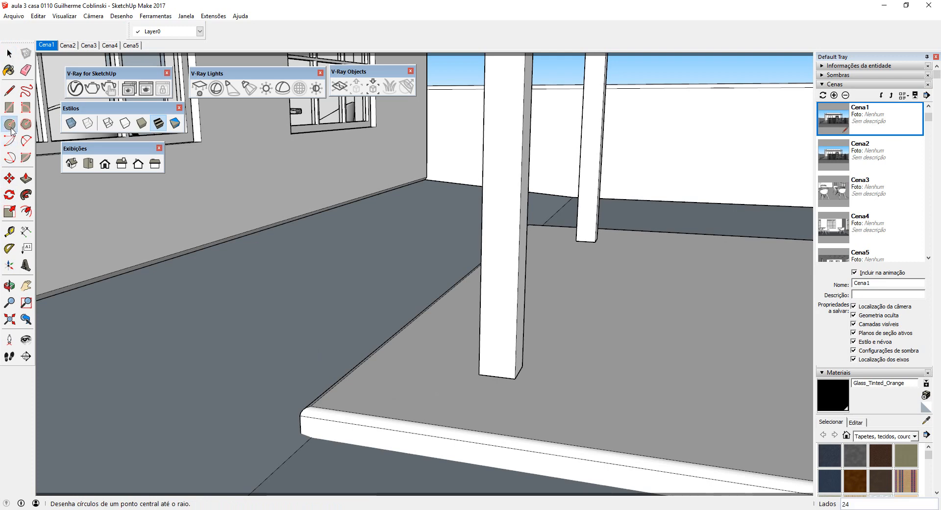
pyautogui.click(10, 123)
pyautogui.scroll(5, 373, 387)
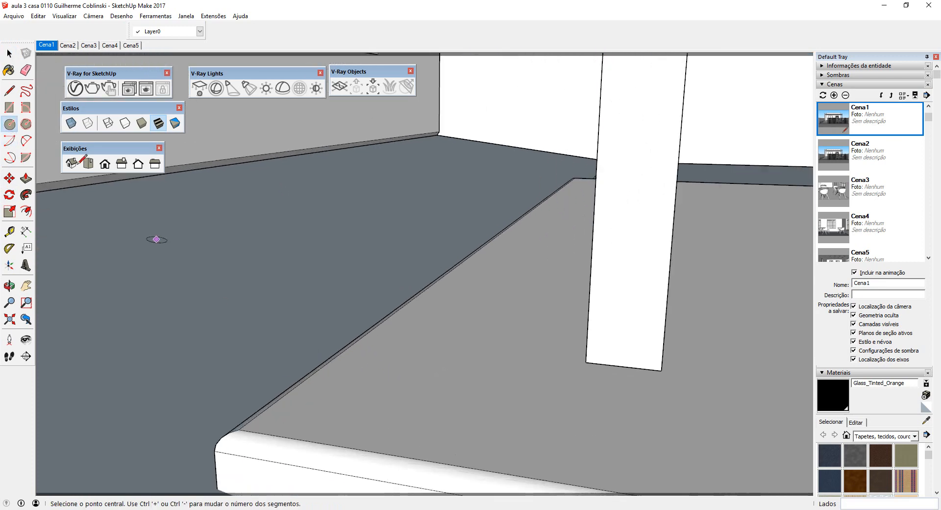
pyautogui.click(9, 107)
pyautogui.click(298, 417)
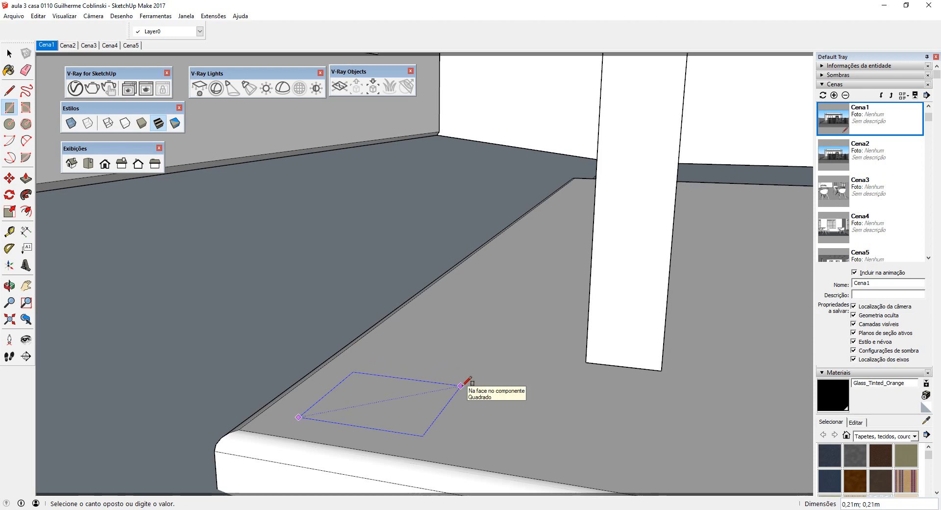
pyautogui.click(460, 386)
# Step: Push/Pull the square on the deck upward into a thin base slab
pyautogui.moveTo(454, 389); pyautogui.dragTo(412, 436, button='middle')
pyautogui.press('p')
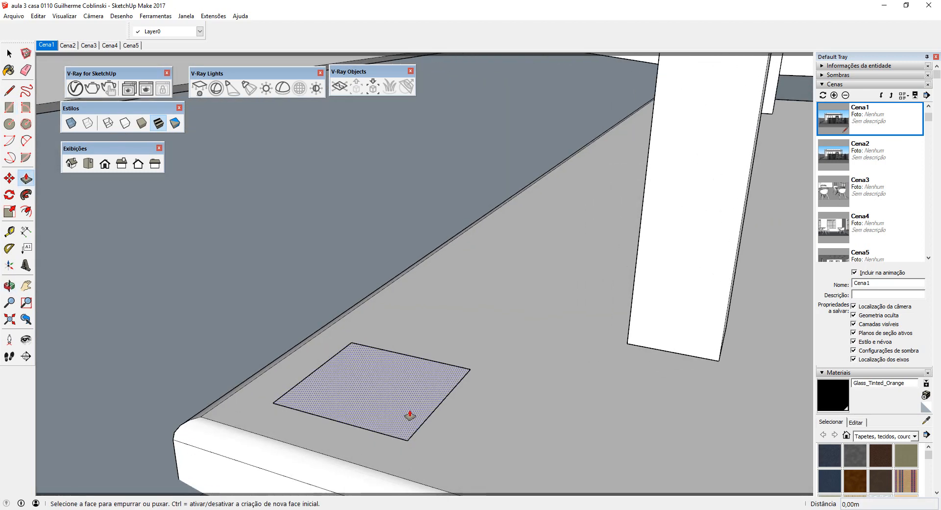
pyautogui.moveTo(410, 415); pyautogui.dragTo(409, 399)
pyautogui.press('space')
pyautogui.scroll(3, 409, 401)
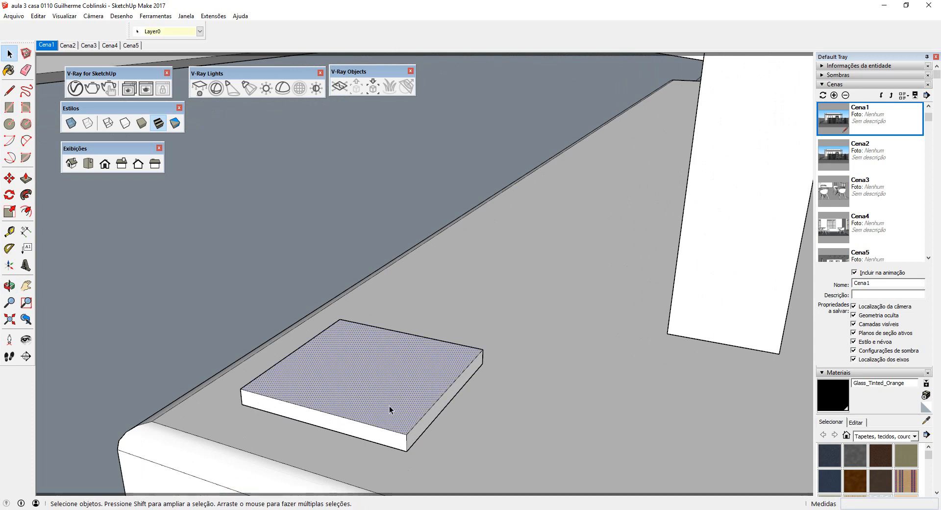
# Step: Draw a circle of about 0,01 m radius near a corner of the base slab and make it a group
pyautogui.press('c')
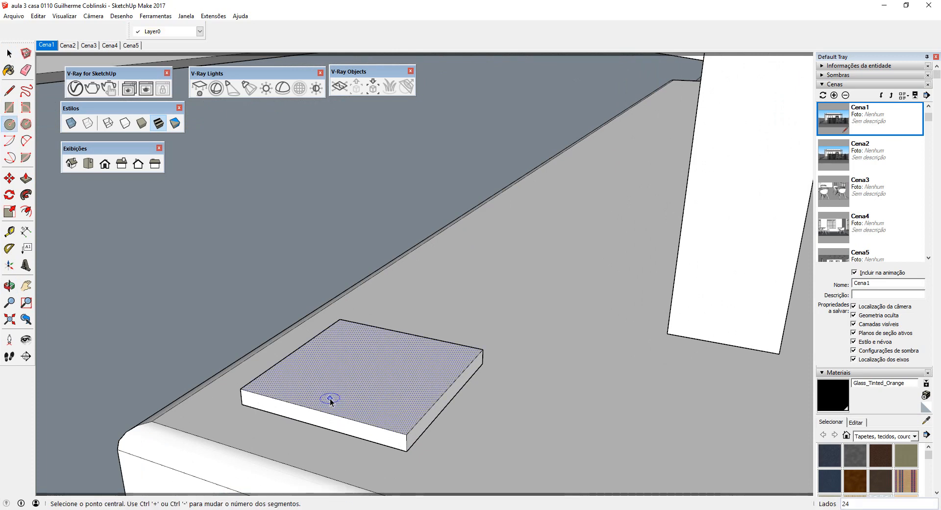
pyautogui.scroll(3, 326, 399)
pyautogui.click(240, 378)
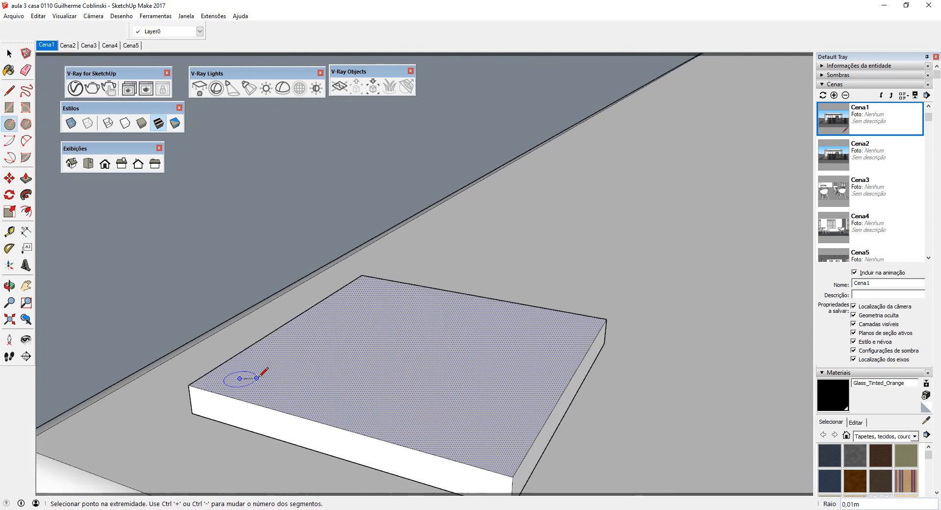
pyautogui.click(254, 376)
pyautogui.press('space')
pyautogui.rightClick(246, 382)
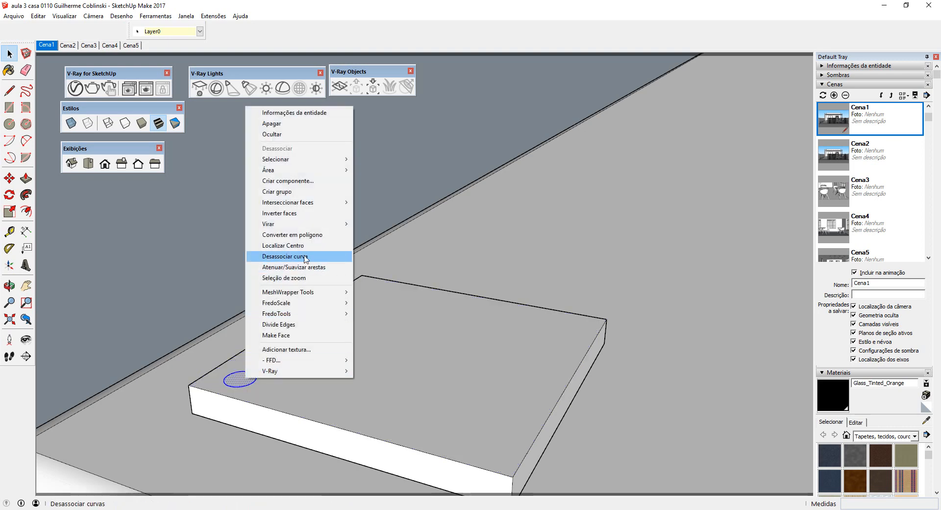
pyautogui.click(307, 192)
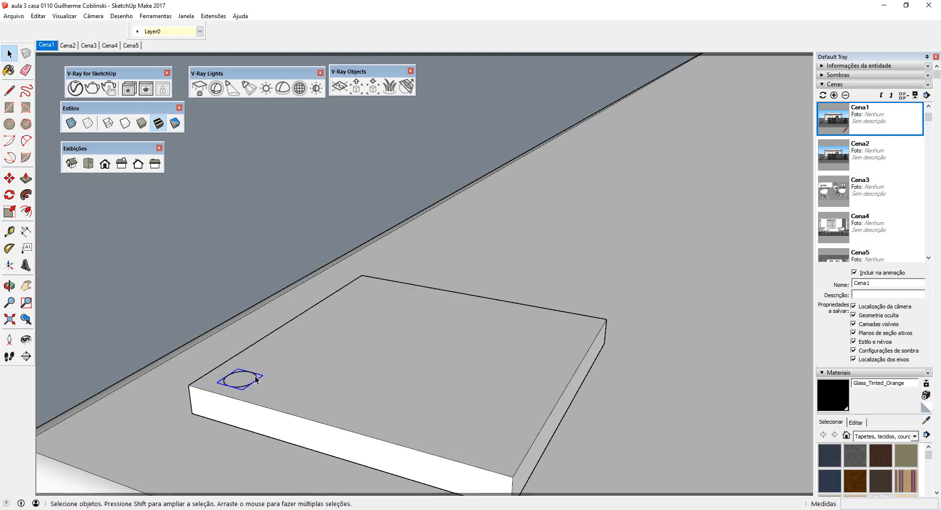
# Step: Extrude the grouped circle upward into a tall, slender post and leave the group
pyautogui.doubleClick(253, 379)
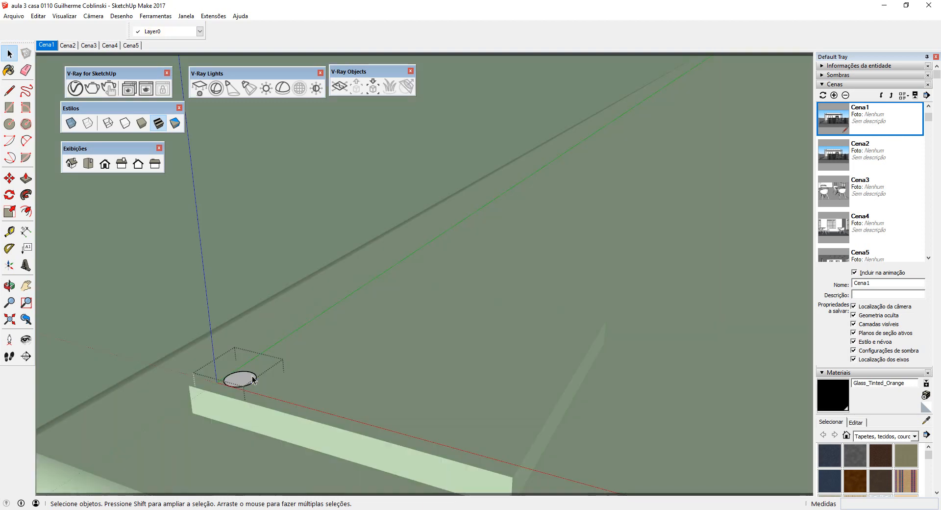
pyautogui.press('p')
pyautogui.scroll(-2, 234, 261)
pyautogui.moveTo(235, 376); pyautogui.dragTo(223, 117)
pyautogui.press('space')
pyautogui.press('Escape')
# Step: Copy the post about 0,16 m along the slab's front edge to the adjacent corner
pyautogui.click(226, 272)
pyautogui.press('m')
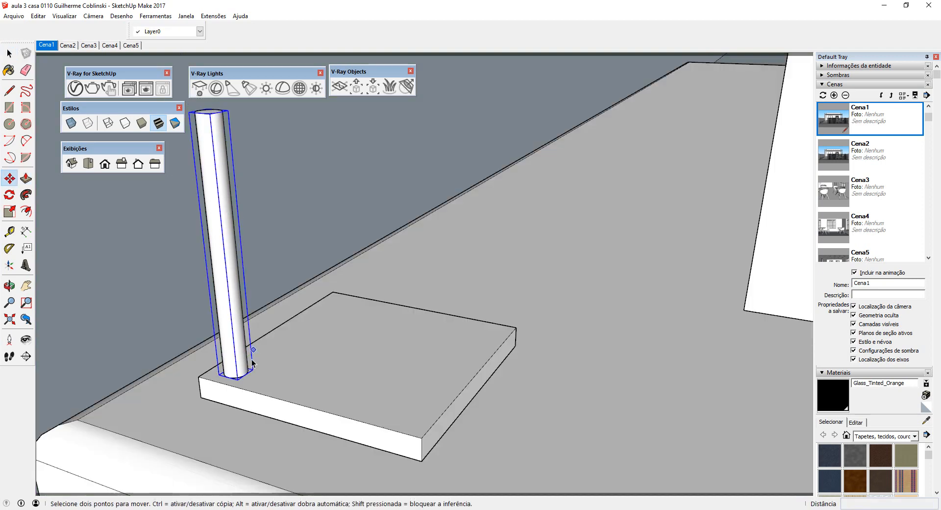
pyautogui.keyDown('ctrl'); pyautogui.click(198, 376); pyautogui.keyUp('ctrl')
pyautogui.click(373, 423)
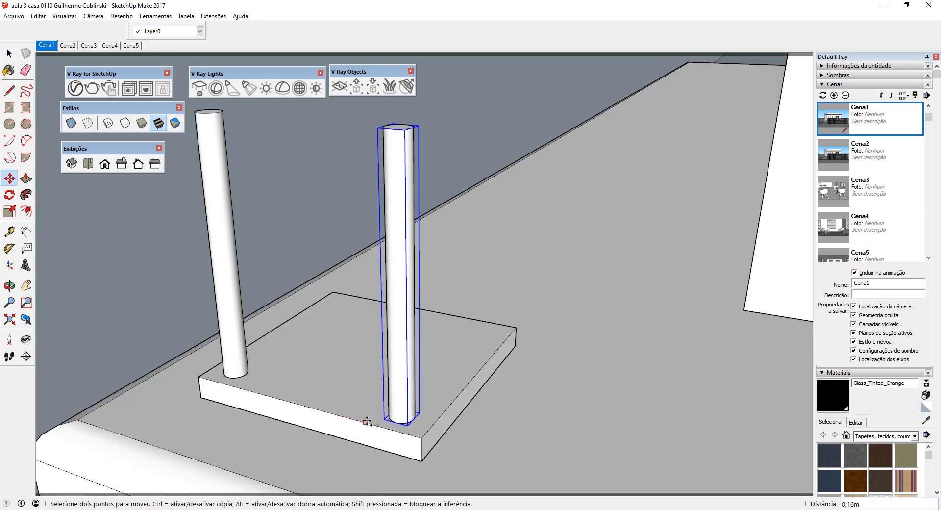
# Step: Copy the second post along the adjoining slab edge to place a third post at the next corner
pyautogui.moveTo(423, 426); pyautogui.dragTo(363, 430, button='middle')
pyautogui.click(358, 436)
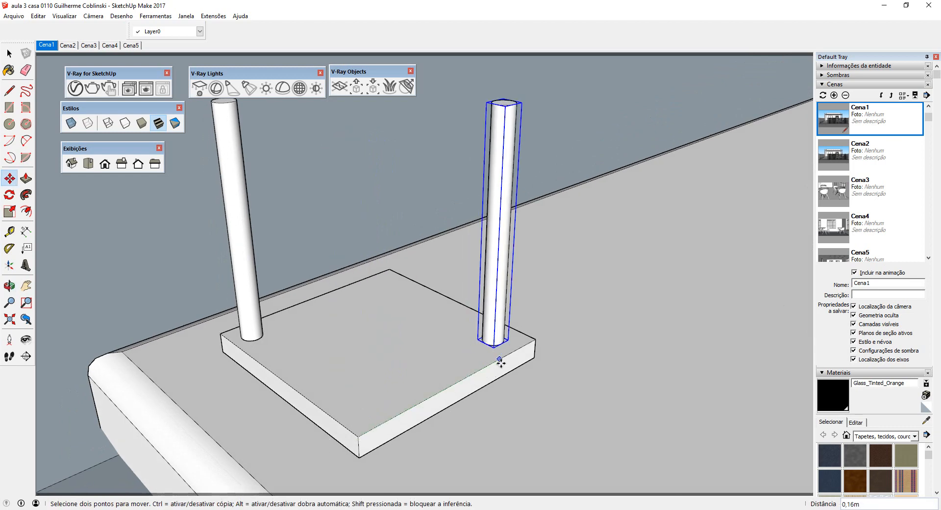
pyautogui.press('ctrl')
pyautogui.click(510, 351)
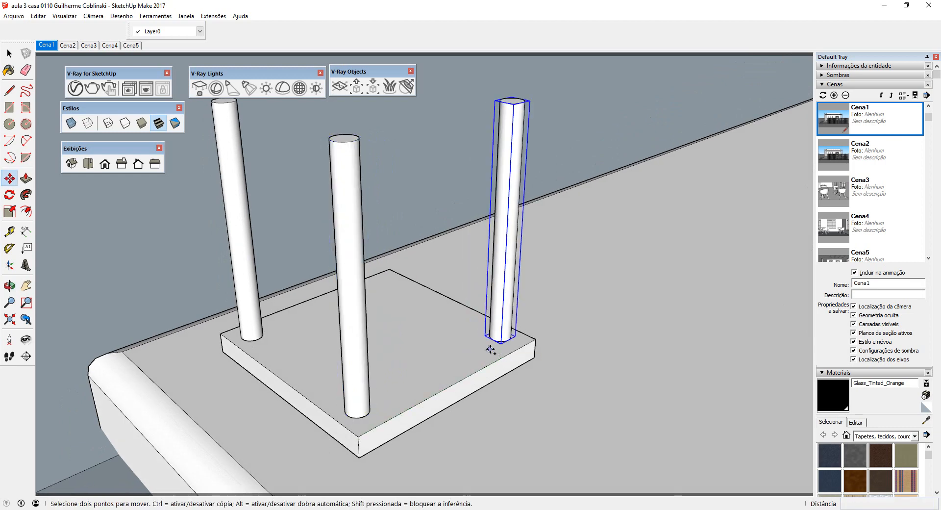
# Step: Copy the third post along the slab edge to place a fourth post at the remaining corner
pyautogui.press('ctrl')
pyautogui.click(383, 300)
pyautogui.moveTo(384, 300); pyautogui.dragTo(431, 299, button='middle')
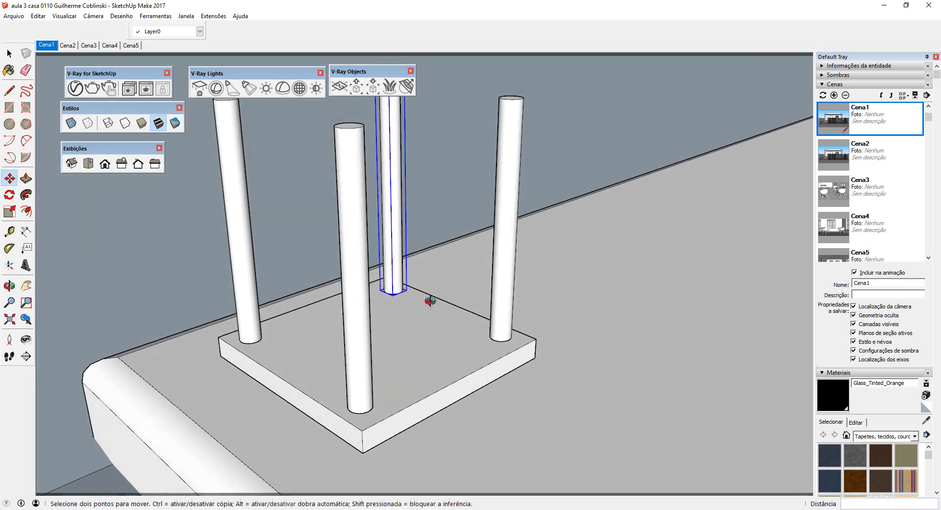
# Step: Select the whole base slab beneath the four posts and make it a group
pyautogui.press('space')
pyautogui.click(431, 356)
pyautogui.rightClick(428, 354)
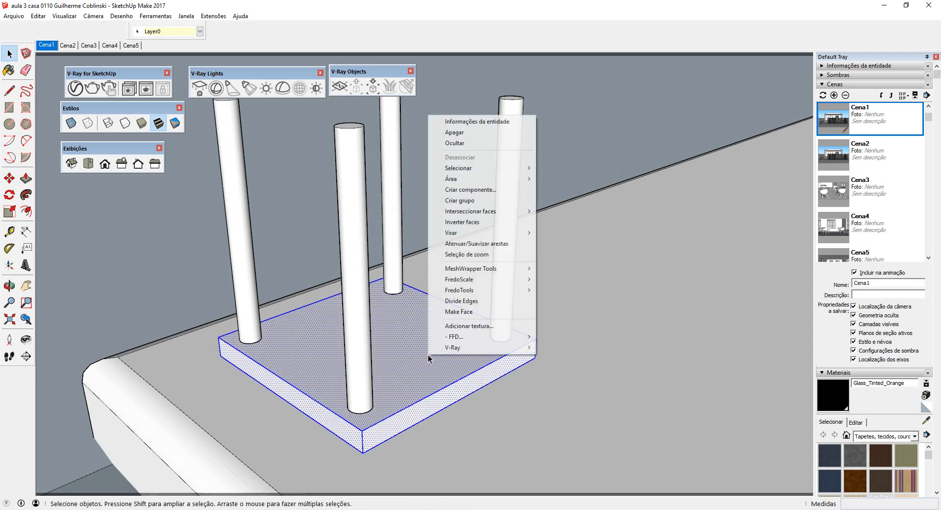
pyautogui.click(459, 200)
pyautogui.moveTo(432, 376); pyautogui.dragTo(412, 384, button='middle')
# Step: Copy the slab group straight up about 0,24 m so it sits on the post tops as the lamp's cover
pyautogui.press('m')
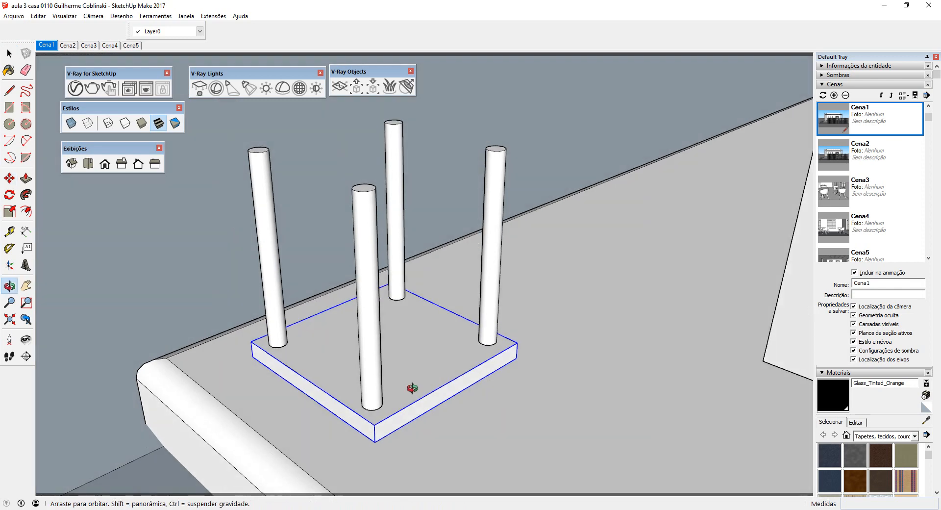
pyautogui.press('c')
pyautogui.press('space')
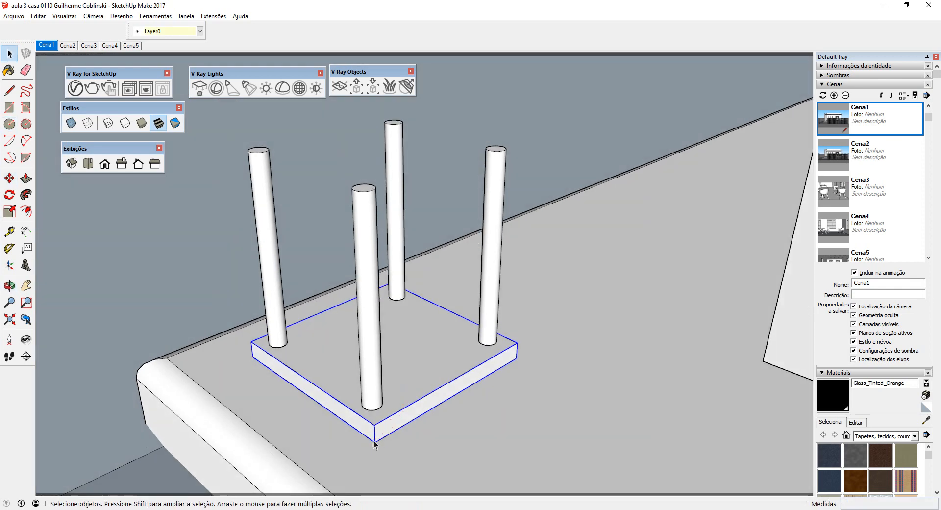
pyautogui.press('m')
pyautogui.press('ctrl')
pyautogui.click(375, 442)
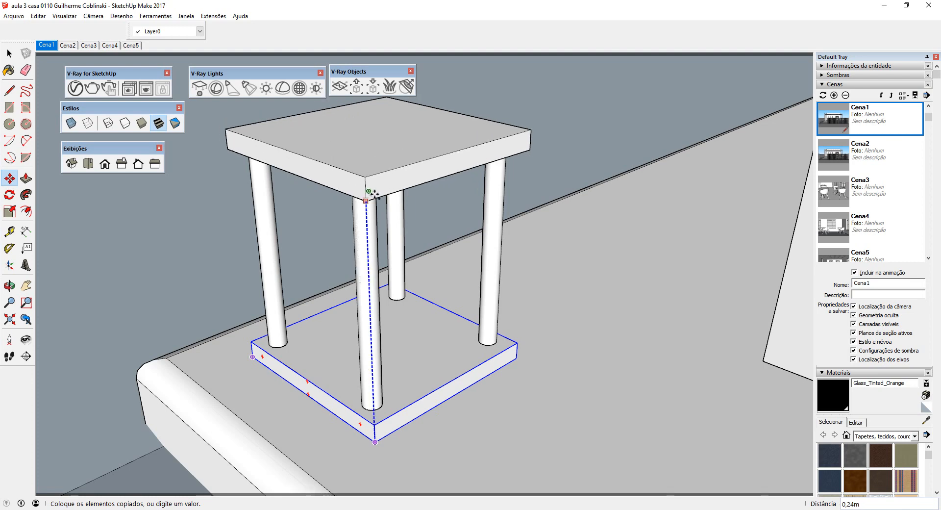
pyautogui.moveTo(365, 208); pyautogui.dragTo(441, 325, button='middle')
pyautogui.click(358, 145)
pyautogui.press('space')
# Step: Copy a corner post about 0,08 m along the slab's edge to the midpoint between two corner posts
pyautogui.click(468, 375)
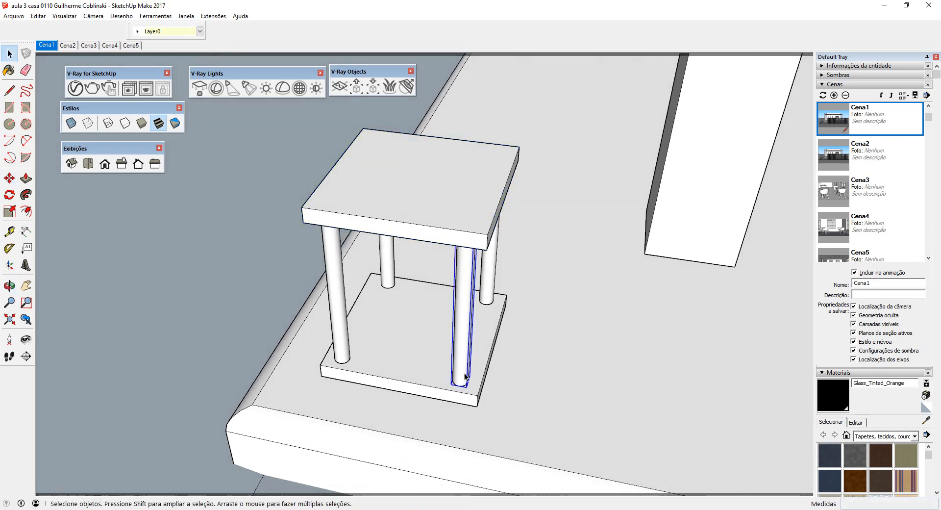
pyautogui.press('m')
pyautogui.click(442, 381)
pyautogui.press('ctrl')
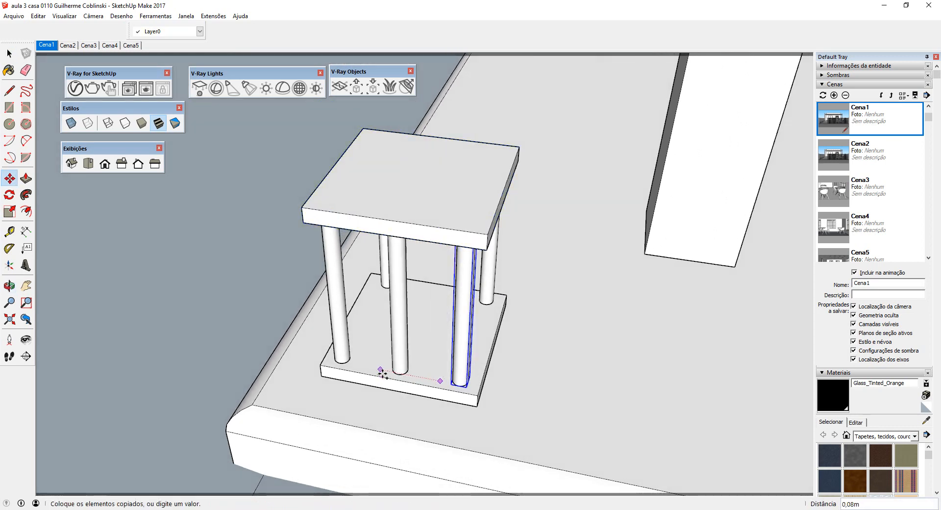
pyautogui.click(383, 370)
# Step: Copy the opposite corner post about 0,08 m along the parallel slab edge to fill the gap at its middle
pyautogui.moveTo(382, 370); pyautogui.dragTo(514, 326, button='middle')
pyautogui.press('space')
pyautogui.press('m')
pyautogui.scroll(4, 517, 335)
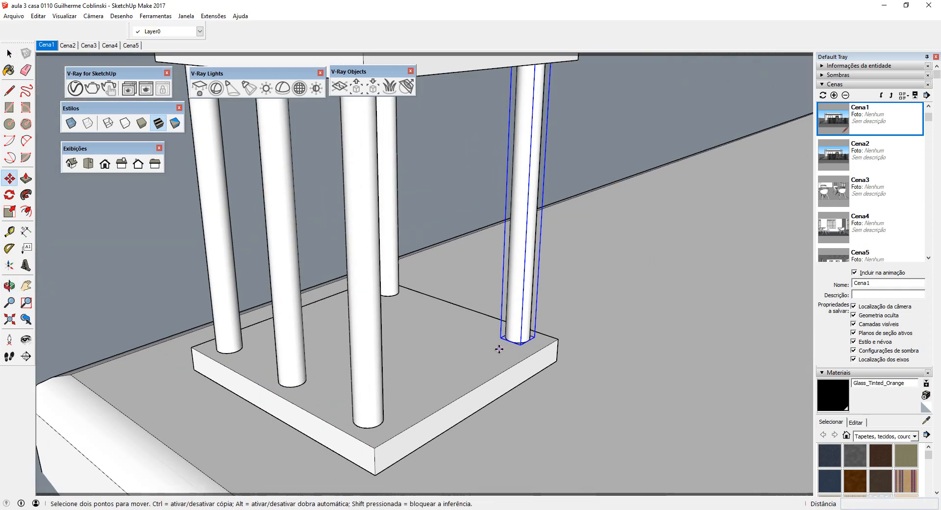
pyautogui.click(499, 349)
pyautogui.press('ctrl')
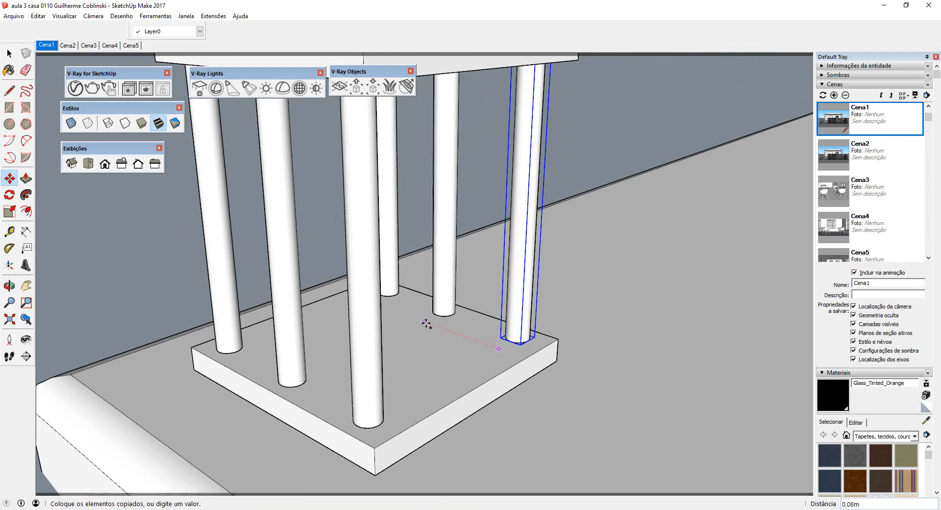
pyautogui.click(426, 325)
# Step: Copy the same corner post along the adjoining slab edge to place an intermediate post at its middle
pyautogui.press('space')
pyautogui.click(513, 339)
pyautogui.press('m')
pyautogui.click(513, 342)
pyautogui.press('ctrl')
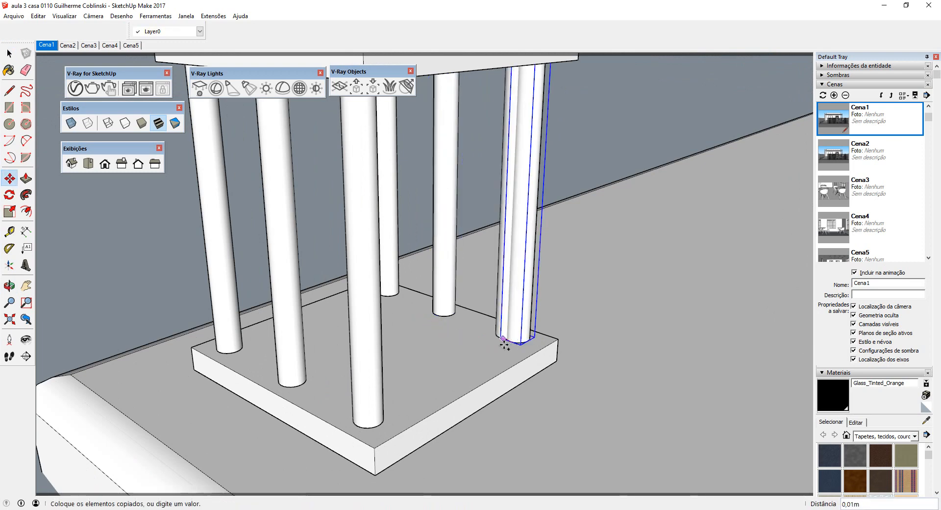
pyautogui.click(444, 380)
# Step: Copy the new intermediate post about 0,15 m across the slab to the middle of the opposite edge
pyautogui.moveTo(443, 380); pyautogui.dragTo(632, 379, button='middle')
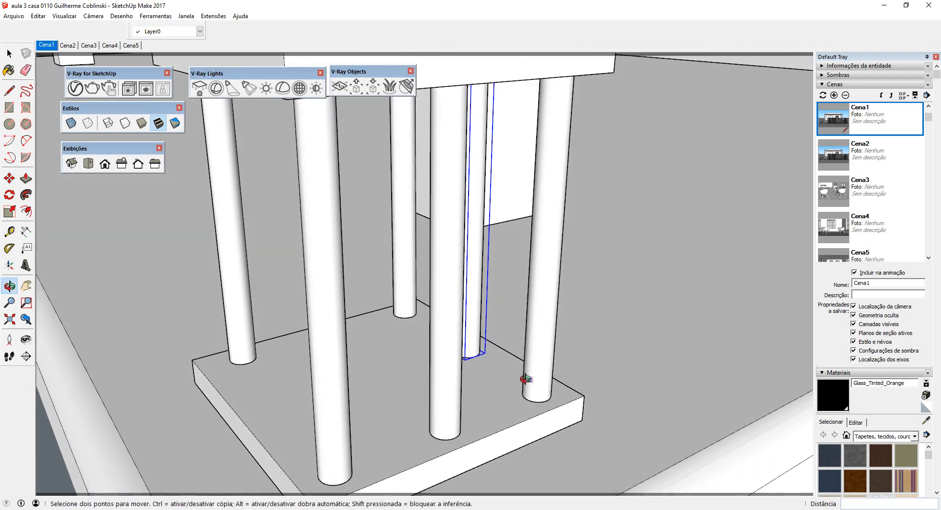
pyautogui.moveTo(510, 365); pyautogui.dragTo(441, 374, button='middle')
pyautogui.moveTo(468, 338); pyautogui.dragTo(584, 336, button='middle')
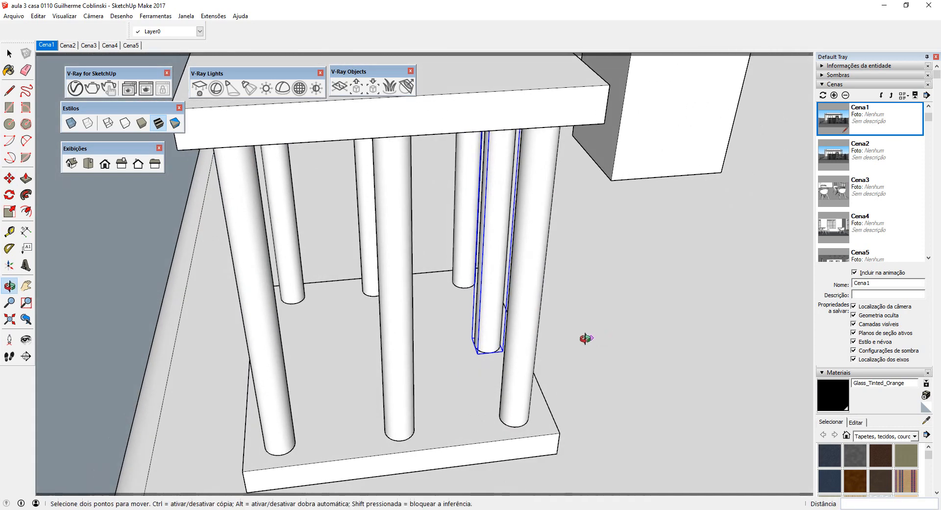
pyautogui.click(460, 349)
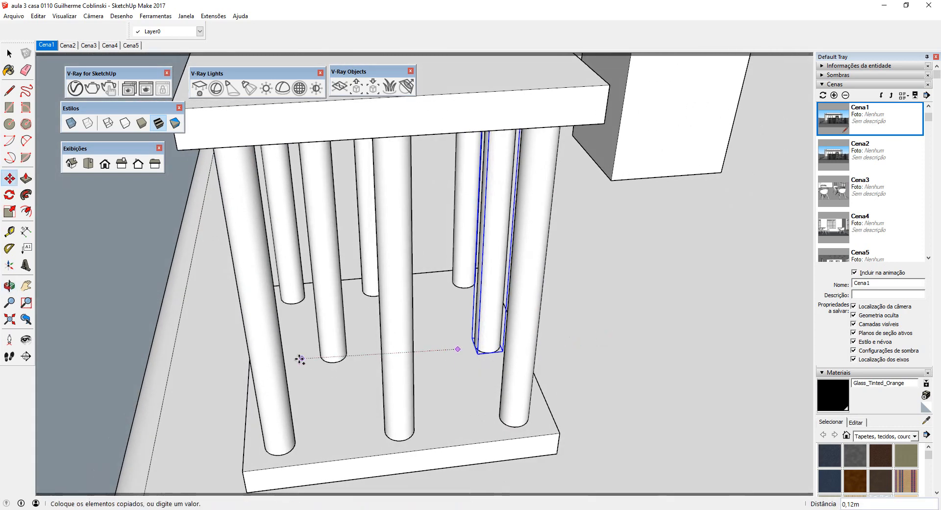
pyautogui.keyDown('shift'); pyautogui.moveTo(349, 361); pyautogui.dragTo(538, 331, button='middle'); pyautogui.keyUp('shift')
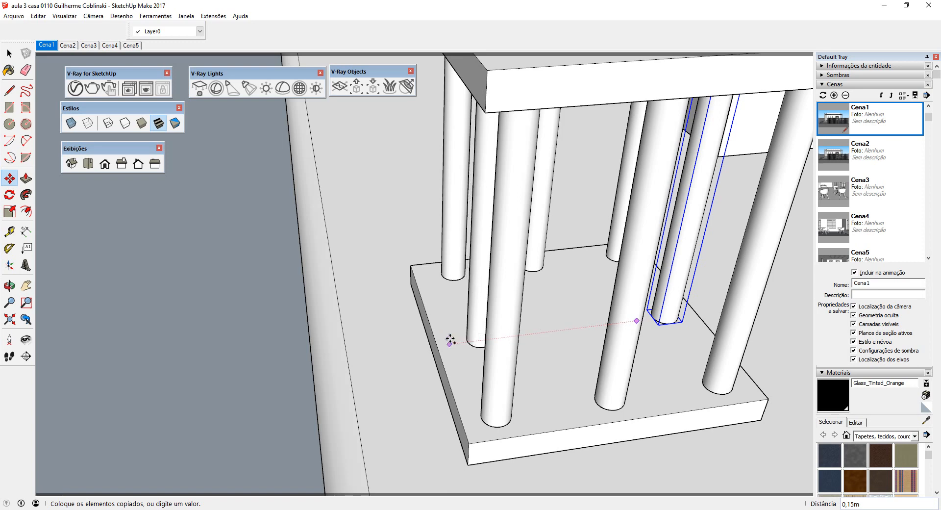
pyautogui.scroll(3, 449, 337)
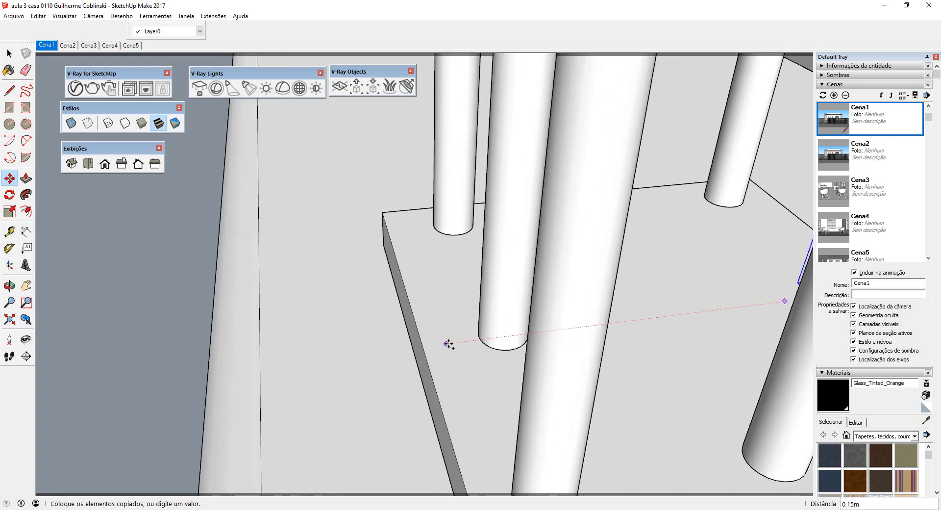
pyautogui.moveTo(448, 343); pyautogui.dragTo(386, 307, button='middle')
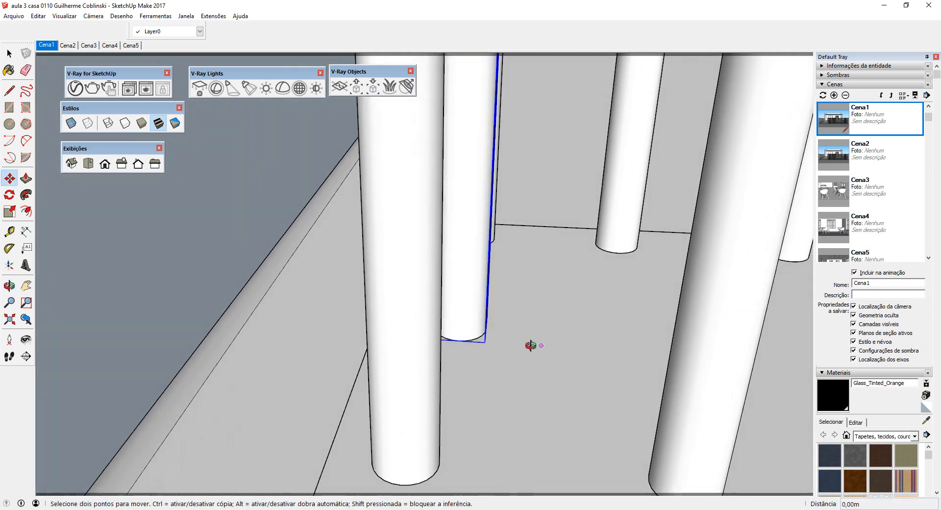
pyautogui.scroll(-3, 490, 354)
pyautogui.moveTo(489, 355); pyautogui.dragTo(518, 364, button='middle')
pyautogui.scroll(-4, 510, 360)
pyautogui.press('space')
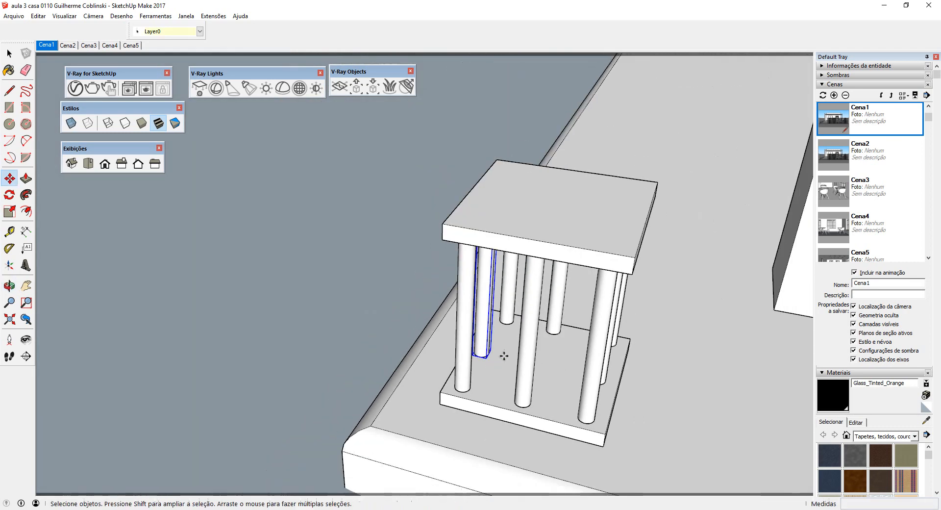
# Step: Select both slabs and all the posts and turn them into a component named lumi3
pyautogui.click(504, 358)
pyautogui.moveTo(404, 107); pyautogui.dragTo(688, 461)
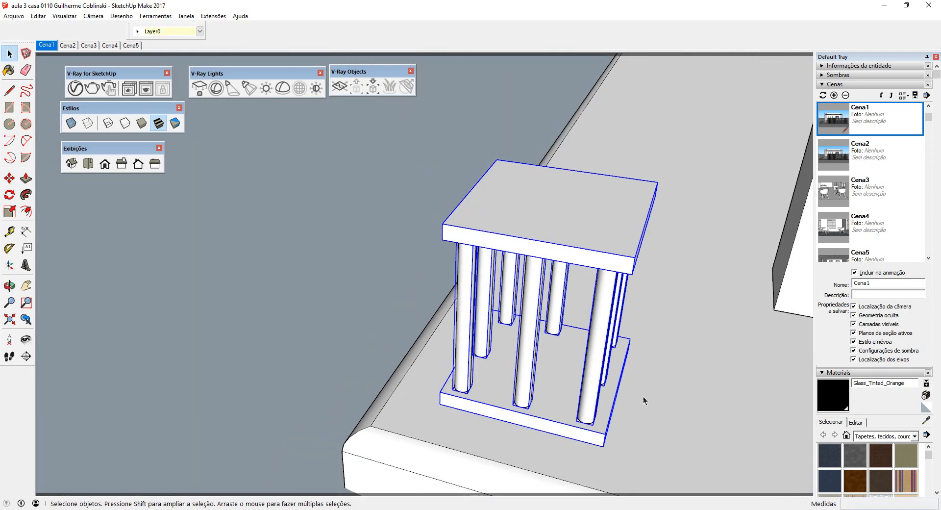
pyautogui.rightClick(566, 250)
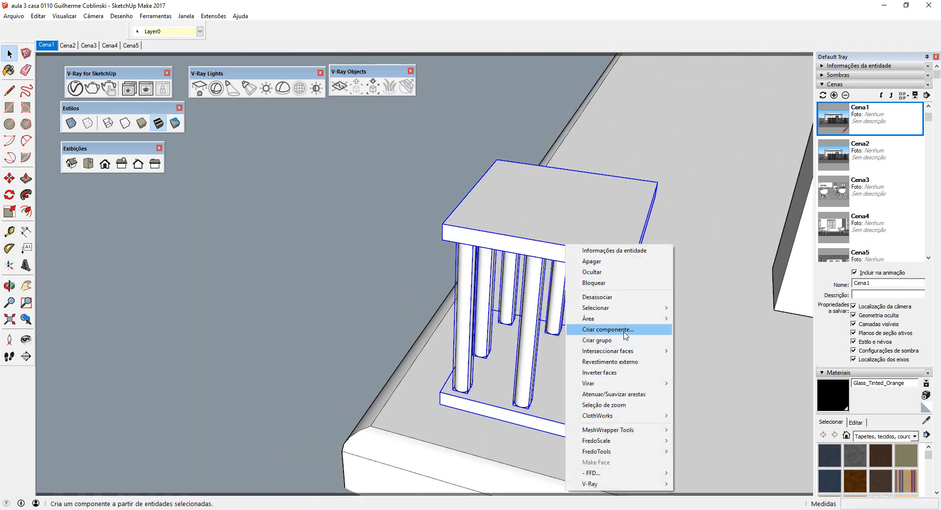
pyautogui.click(607, 330)
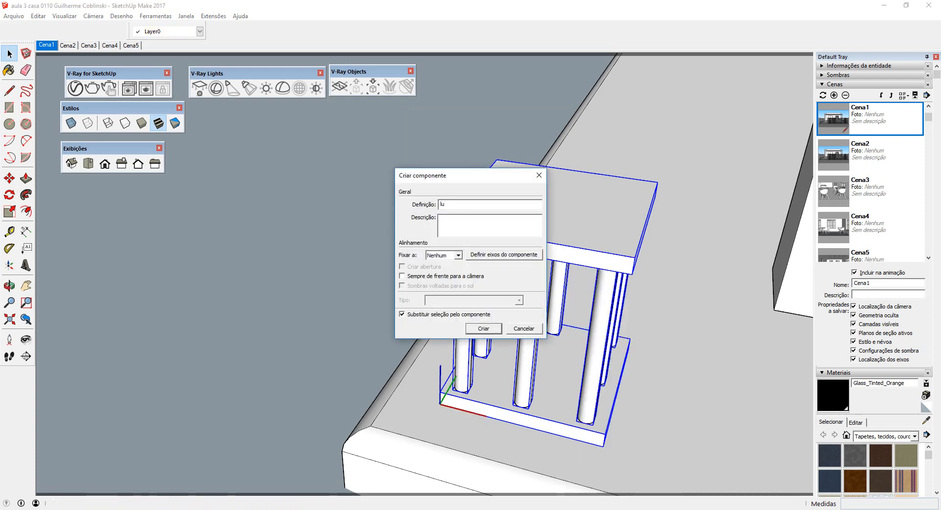
pyautogui.write('lumi3')
pyautogui.click(488, 331)
# Step: Scale the lamp component down uniformly toward its opposite base corner on the deck
pyautogui.moveTo(490, 338); pyautogui.dragTo(562, 346, button='middle')
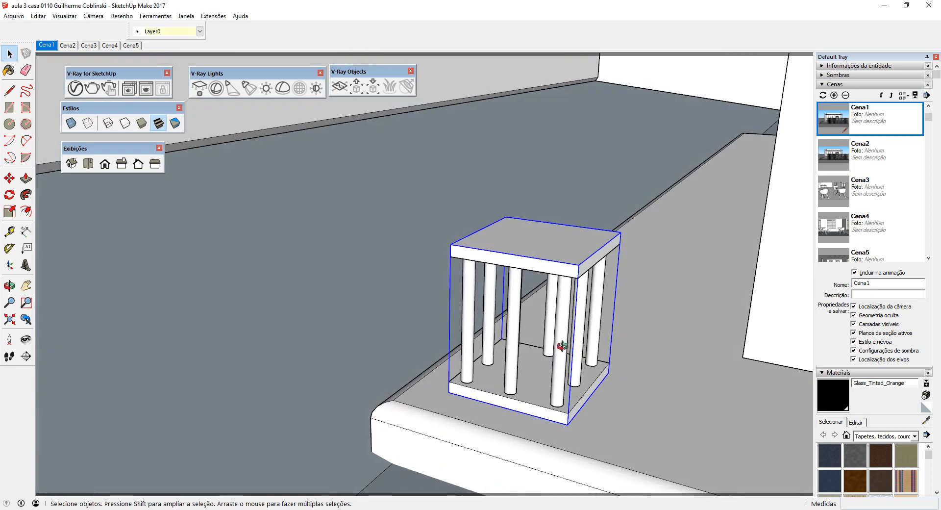
pyautogui.scroll(-3, 418, 330)
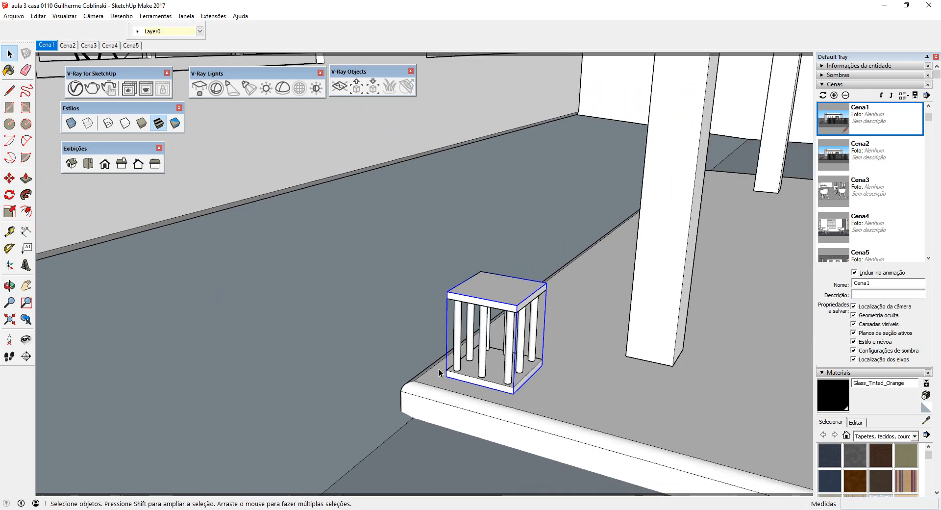
pyautogui.moveTo(419, 331); pyautogui.dragTo(507, 373, button='middle')
pyautogui.scroll(2, 514, 385)
pyautogui.scroll(1, 509, 367)
pyautogui.press('s')
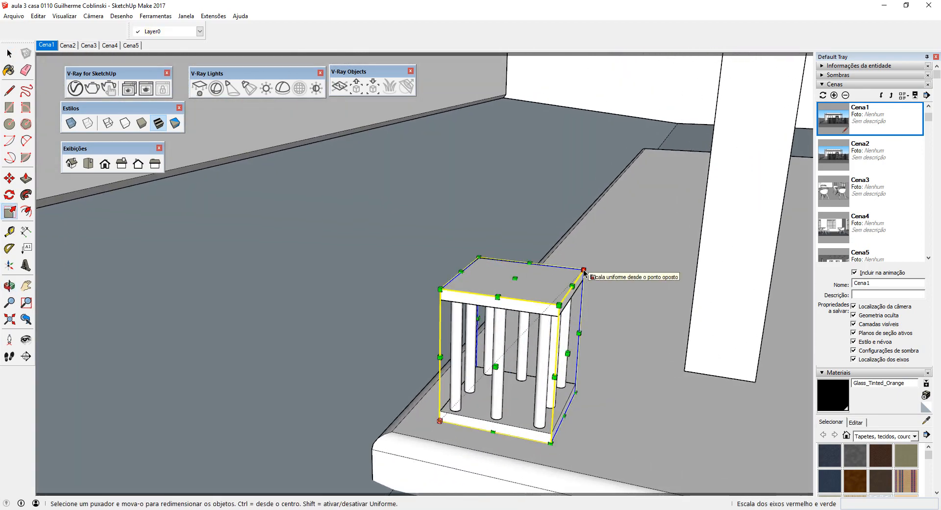
pyautogui.moveTo(559, 305); pyautogui.dragTo(555, 304)
pyautogui.moveTo(590, 270); pyautogui.dragTo(529, 328)
pyautogui.scroll(-6, 441, 374)
pyautogui.moveTo(528, 398); pyautogui.dragTo(357, 370, button='middle')
pyautogui.press('space')
# Step: Place a V-Ray Omni Light at the centre of the lamp's base slab, between the posts
pyautogui.click(547, 389)
pyautogui.scroll(1, 558, 379)
pyautogui.scroll(2, 552, 350)
pyautogui.click(552, 349)
pyautogui.scroll(2, 290, 384)
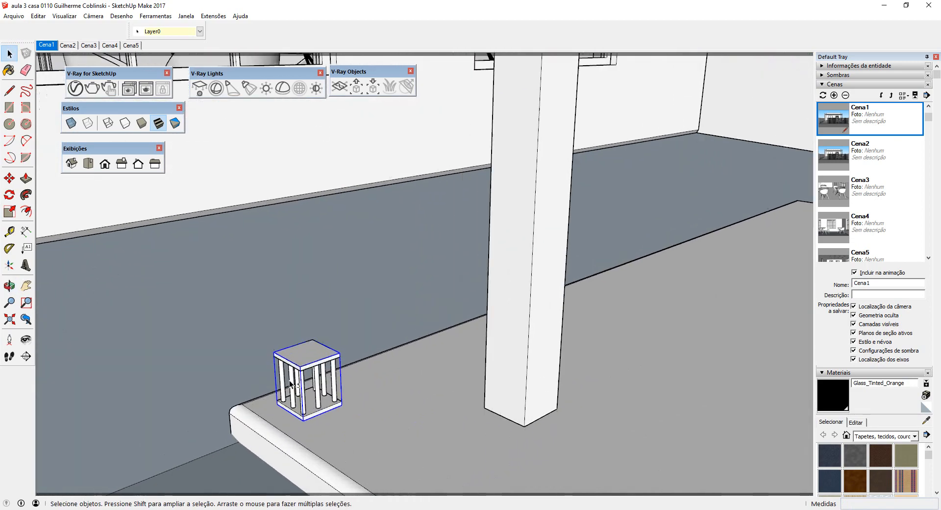
pyautogui.scroll(3, 290, 384)
pyautogui.keyDown('shift'); pyautogui.moveTo(321, 411); pyautogui.dragTo(413, 403, button='middle'); pyautogui.keyUp('shift')
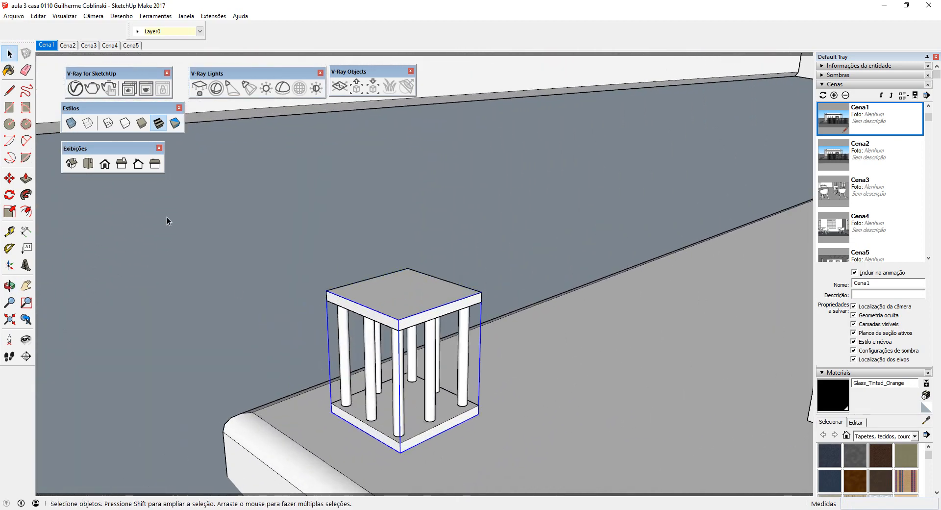
pyautogui.click(266, 88)
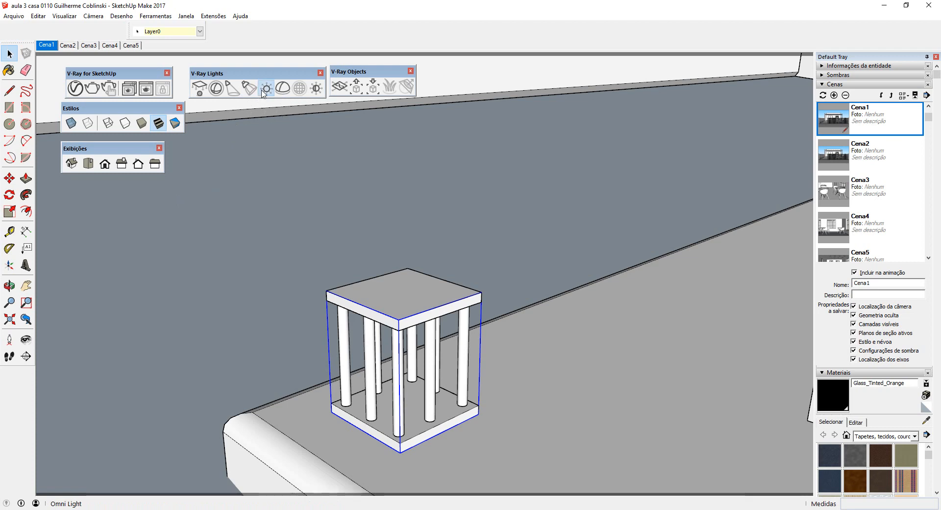
pyautogui.scroll(6, 416, 436)
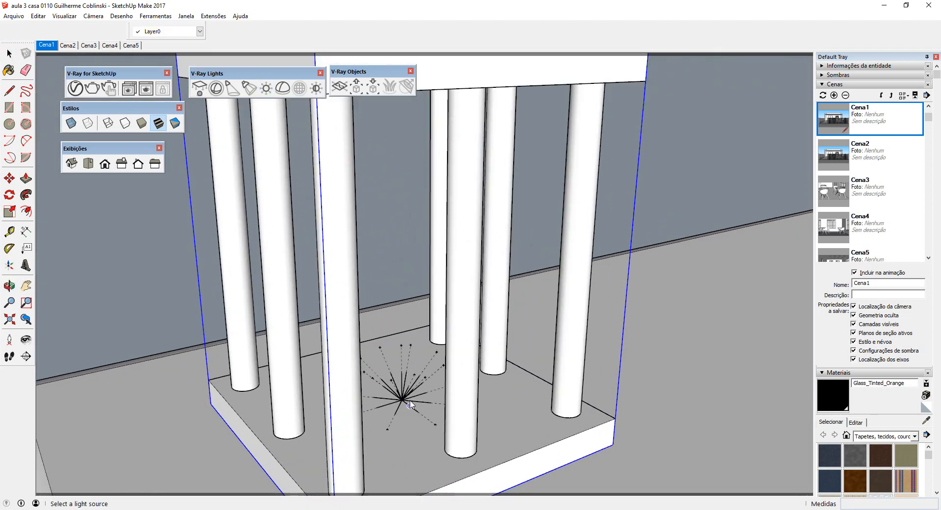
pyautogui.click(410, 402)
# Step: Raise the Omni Light vertically about 0,08 m from the base so it hangs inside the lamp
pyautogui.click(403, 399)
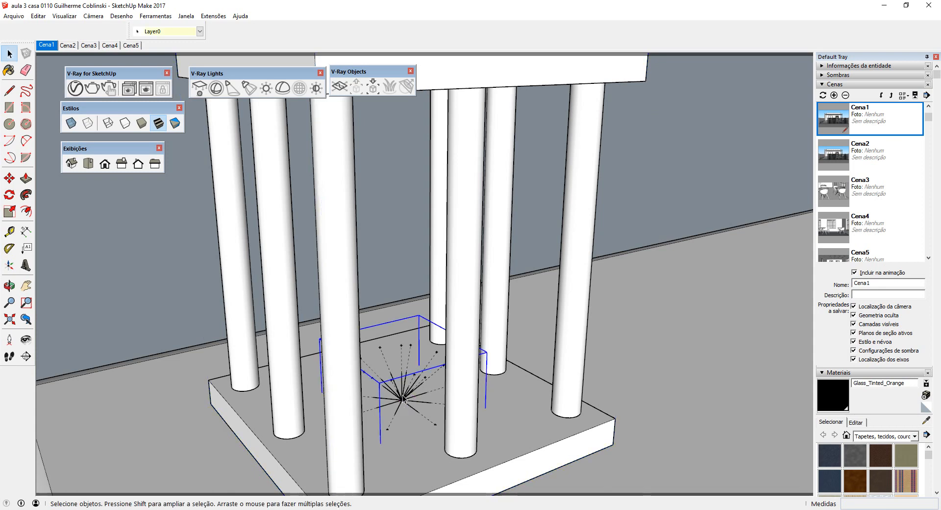
pyautogui.press('m')
pyautogui.click(404, 399)
pyautogui.scroll(-3, 402, 353)
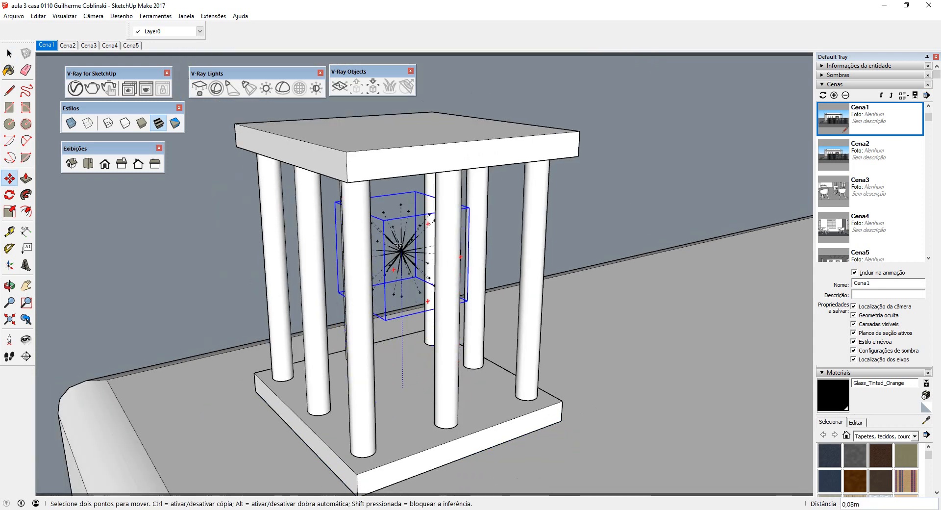
pyautogui.moveTo(400, 211); pyautogui.dragTo(420, 351, button='middle')
pyautogui.scroll(-2, 431, 377)
pyautogui.press('space')
# Step: Frame the lamp and the nearby pergola post and start an interactive V-Ray render
pyautogui.click(427, 395)
pyautogui.scroll(-4, 415, 324)
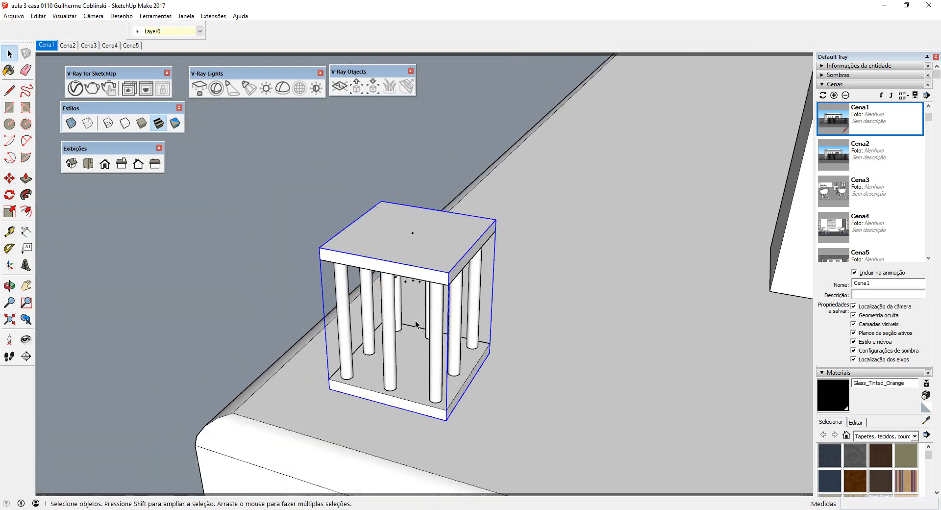
pyautogui.scroll(-3, 416, 325)
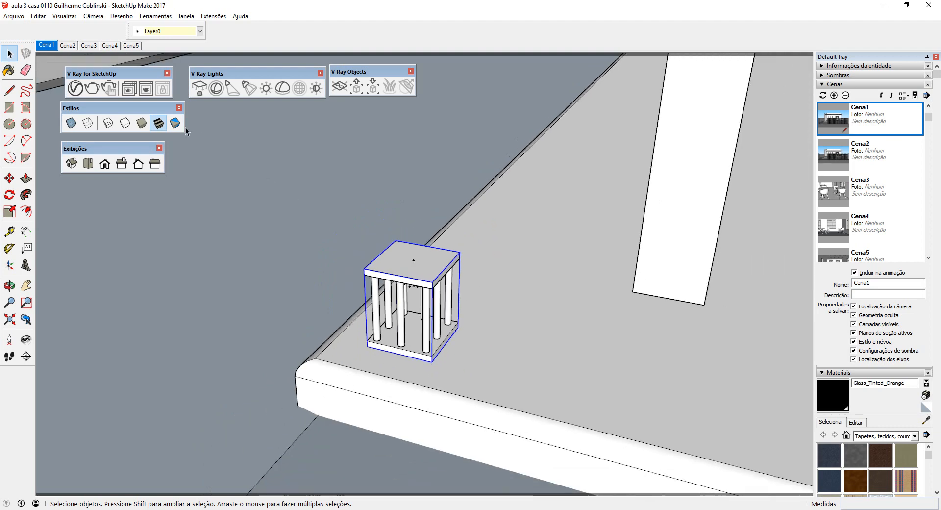
pyautogui.click(112, 90)
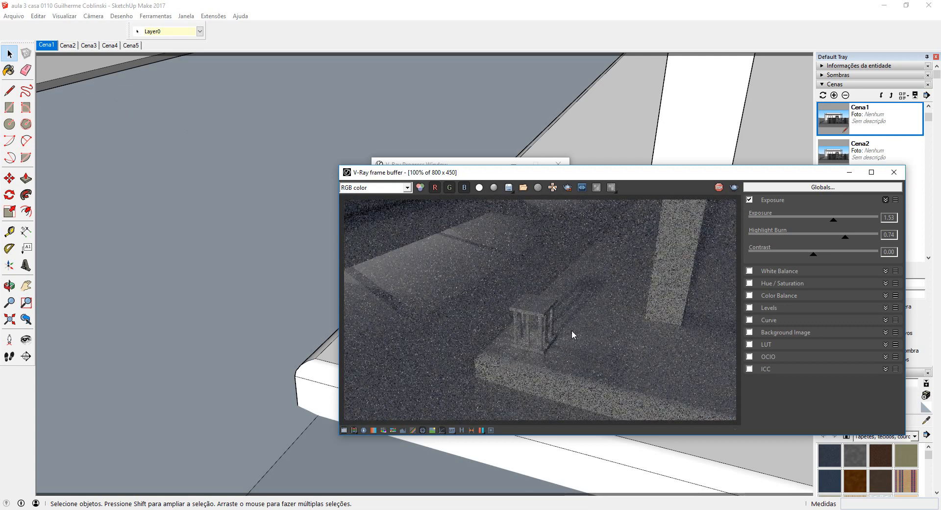
# Step: Set the V-Ray Omni Light's intensity to 1000 and check the lamp in the interactive render
pyautogui.click(458, 163)
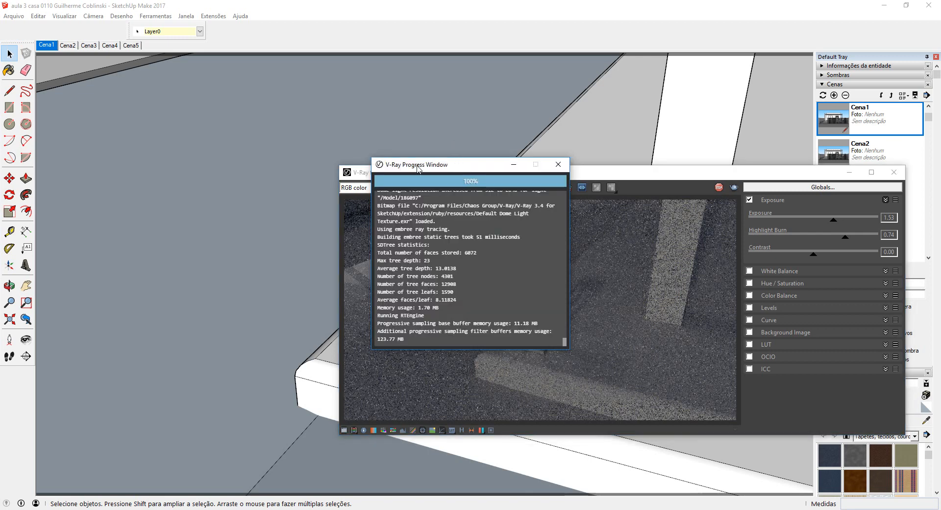
pyautogui.click(296, 170)
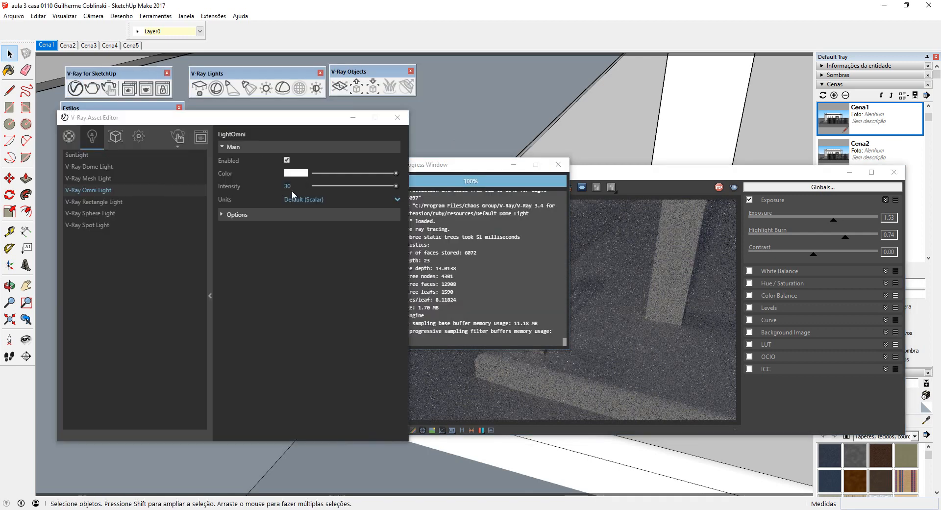
pyautogui.click(288, 186)
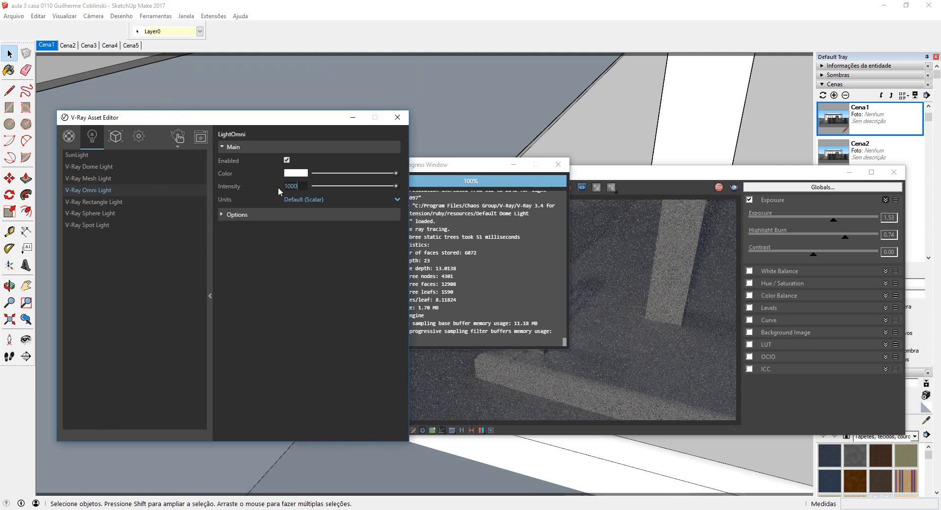
pyautogui.write('1000')
pyautogui.press('Return')
pyautogui.click(657, 174)
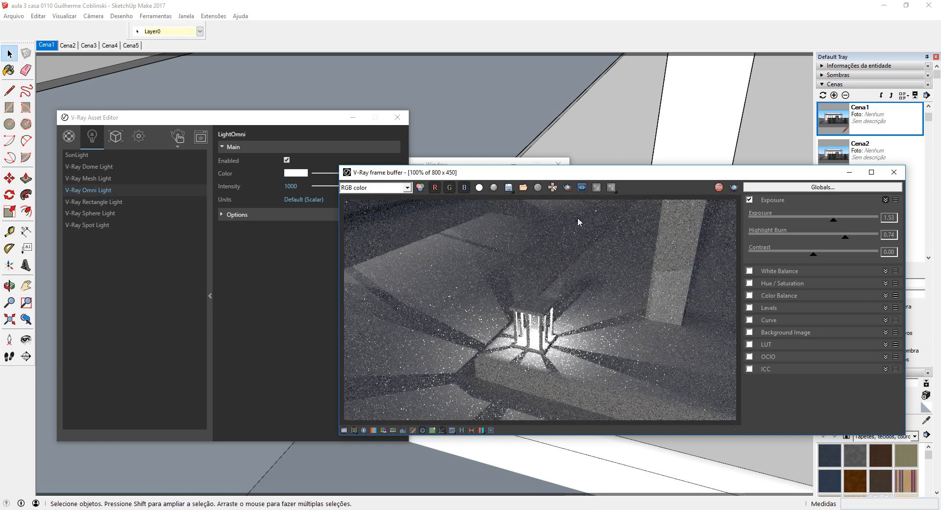
# Step: Set the V-Ray Omni Light's intensity to 800, stop the interactive render and close the light settings
pyautogui.click(304, 181)
pyautogui.doubleClick(293, 186)
pyautogui.write('800')
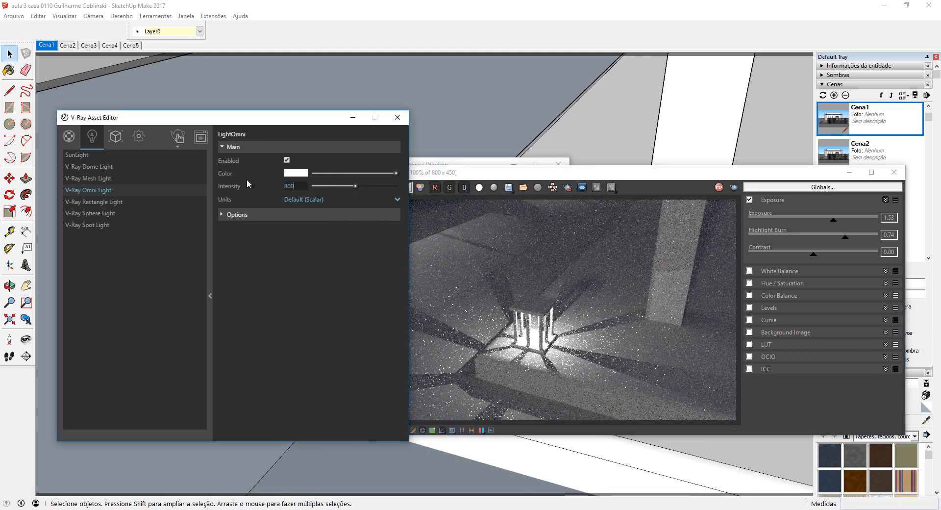
pyautogui.press('Return')
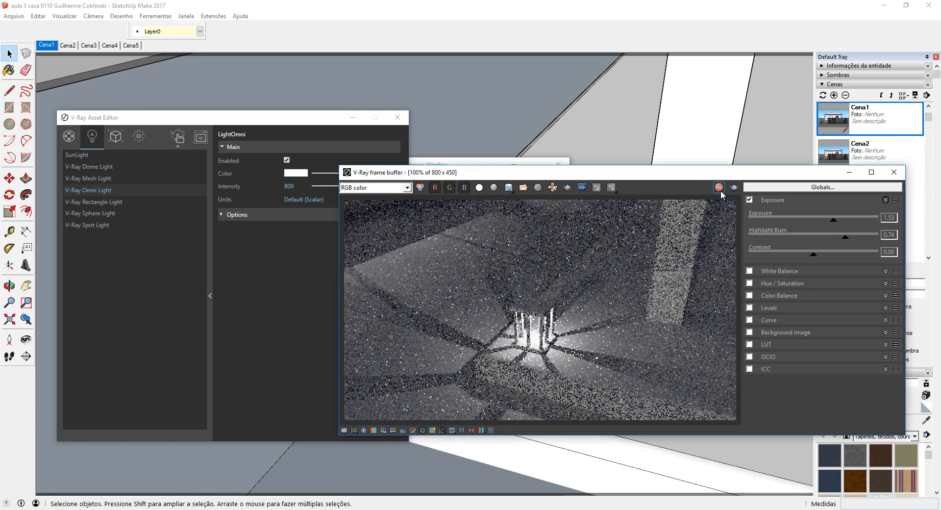
pyautogui.click(501, 143)
pyautogui.click(398, 118)
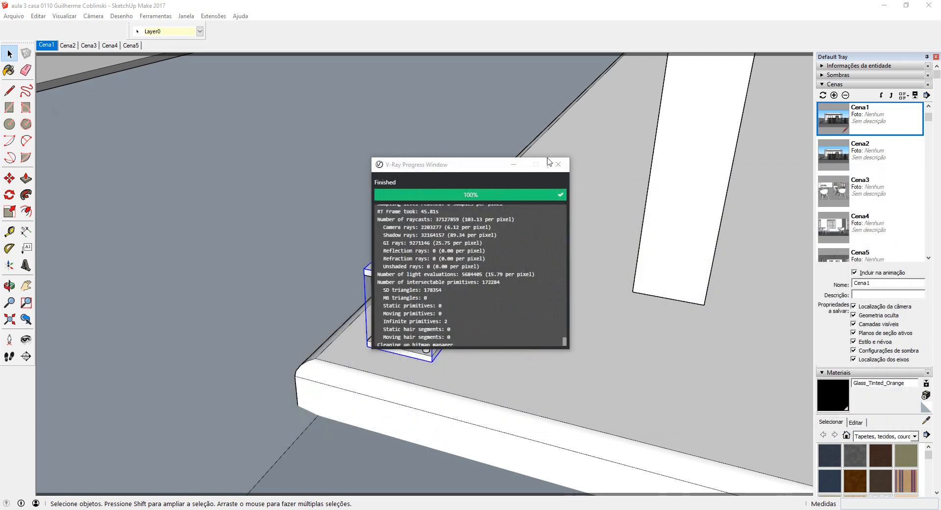
# Step: Copy the lamp with its Omni Light about 2,72 m along the deck's short edge to the neighbouring corner
pyautogui.moveTo(358, 210); pyautogui.dragTo(505, 391)
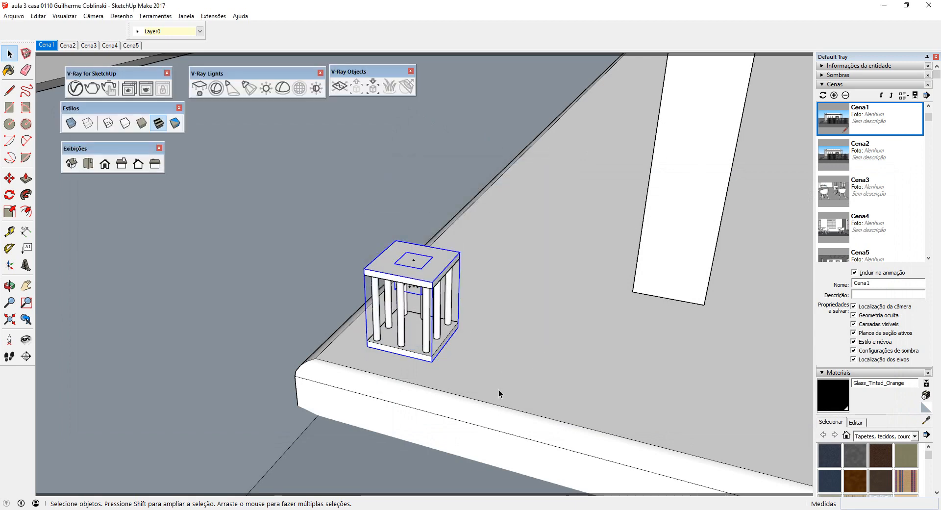
pyautogui.press('m')
pyautogui.click(347, 361)
pyautogui.press('ctrl')
pyautogui.scroll(-1, 371, 359)
pyautogui.moveTo(371, 359); pyautogui.dragTo(579, 396, button='middle')
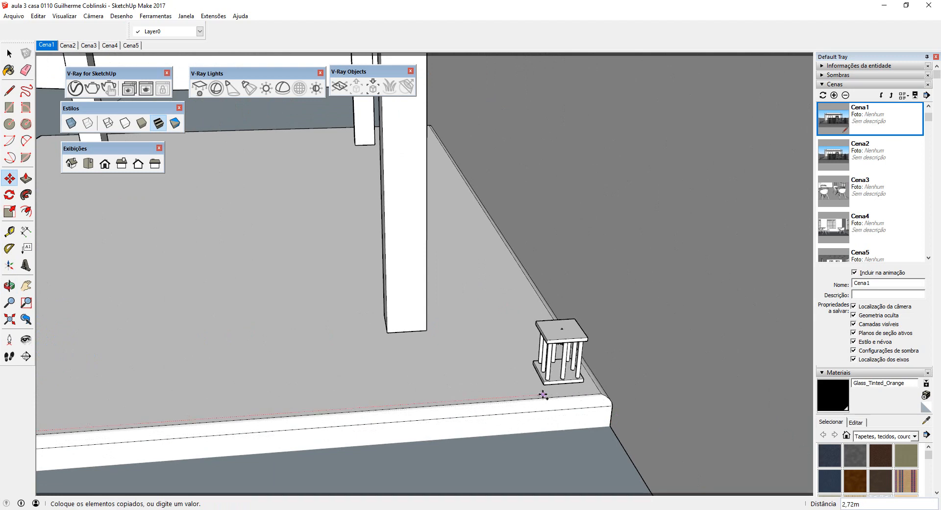
pyautogui.click(542, 392)
# Step: Copy the new lamp about 3,66 m along the deck's long edge to the far corner beside the boundary wall
pyautogui.moveTo(446, 261); pyautogui.dragTo(427, 212, button='middle')
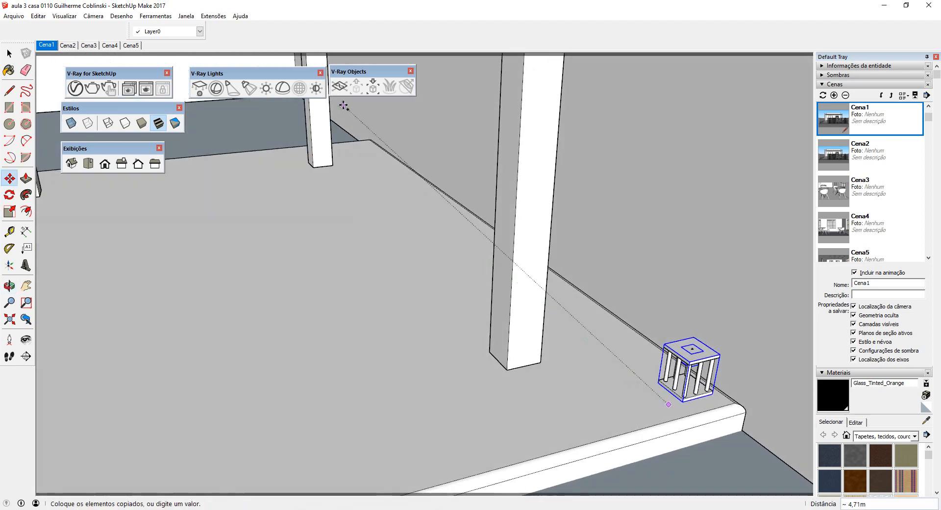
pyautogui.scroll(5, 346, 106)
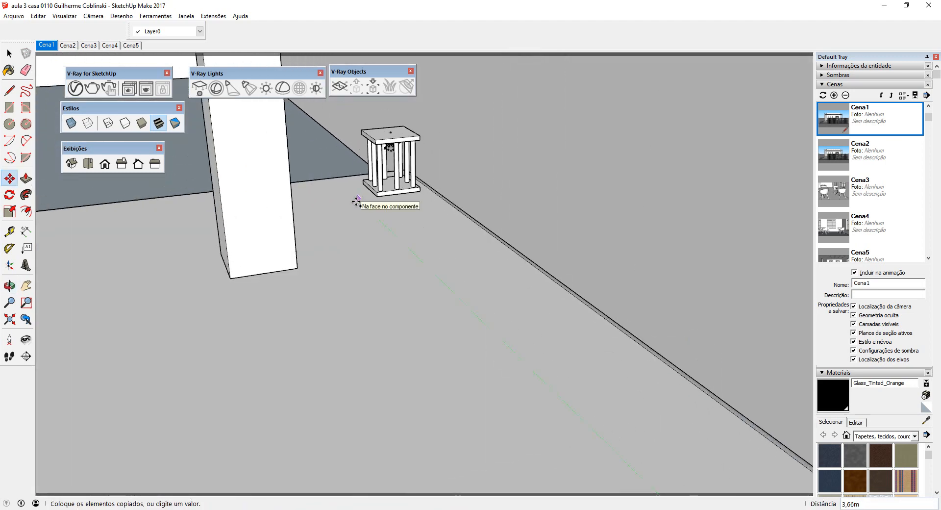
pyautogui.click(356, 202)
# Step: Copy the far-corner lamp parallel to the red axis to the deck's remaining empty corner
pyautogui.press('ctrl')
pyautogui.click(410, 212)
pyautogui.keyDown('shift'); pyautogui.moveTo(409, 213); pyautogui.dragTo(560, 225, button='middle'); pyautogui.keyUp('shift')
pyautogui.keyDown('shift'); pyautogui.moveTo(441, 231); pyautogui.dragTo(538, 232, button='middle'); pyautogui.keyUp('shift')
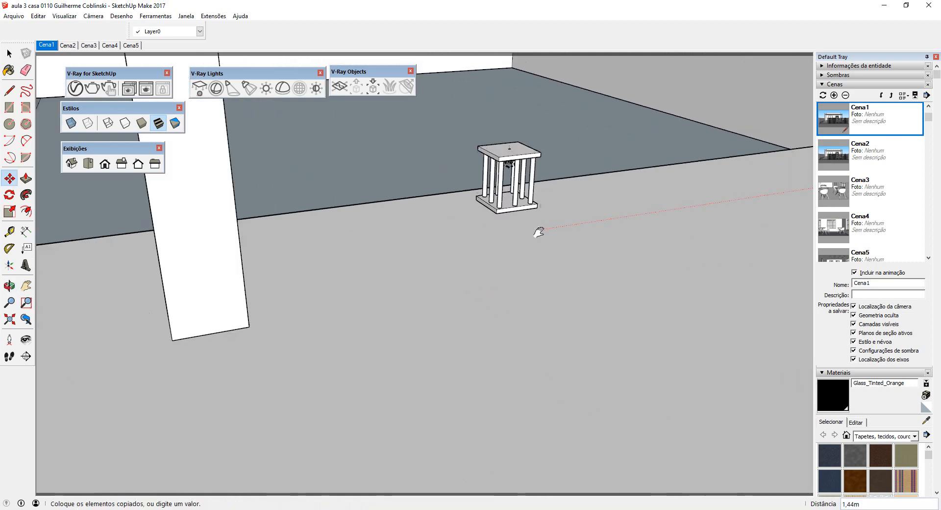
pyautogui.scroll(-2, 538, 232)
pyautogui.click(83, 307)
# Step: Check the whole pergola with its four corner lamps in an interactive V-Ray render and close the render windows
pyautogui.scroll(-2, 122, 279)
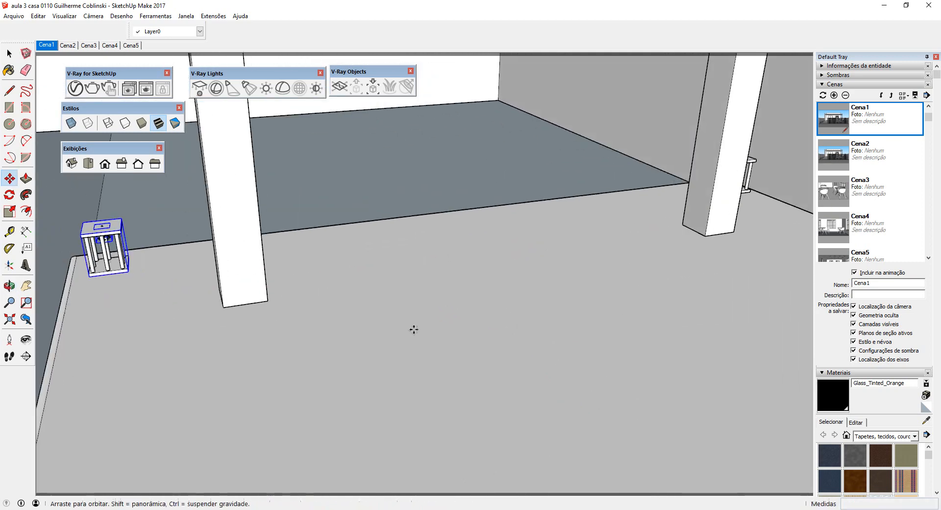
pyautogui.scroll(-4, 366, 264)
pyautogui.moveTo(414, 329); pyautogui.dragTo(500, 308, button='middle')
pyautogui.scroll(-3, 428, 275)
pyautogui.scroll(-3, 421, 310)
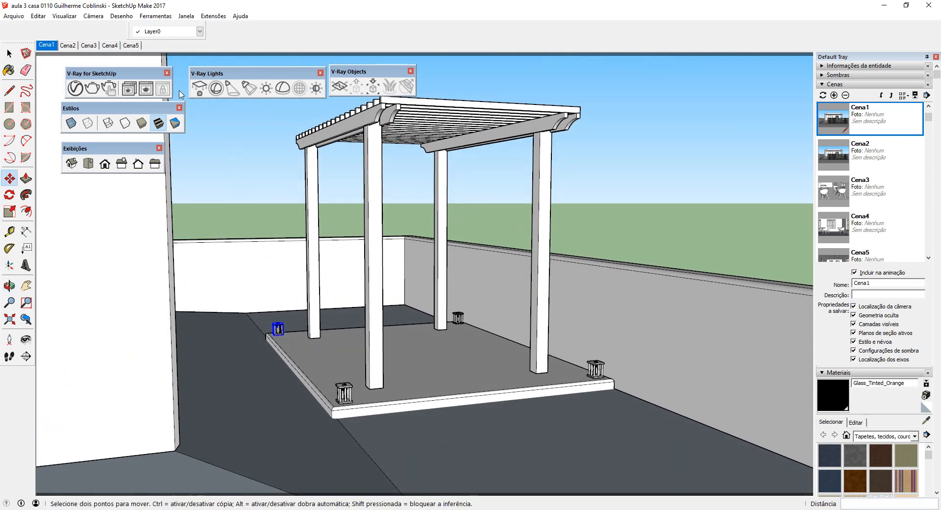
pyautogui.click(114, 88)
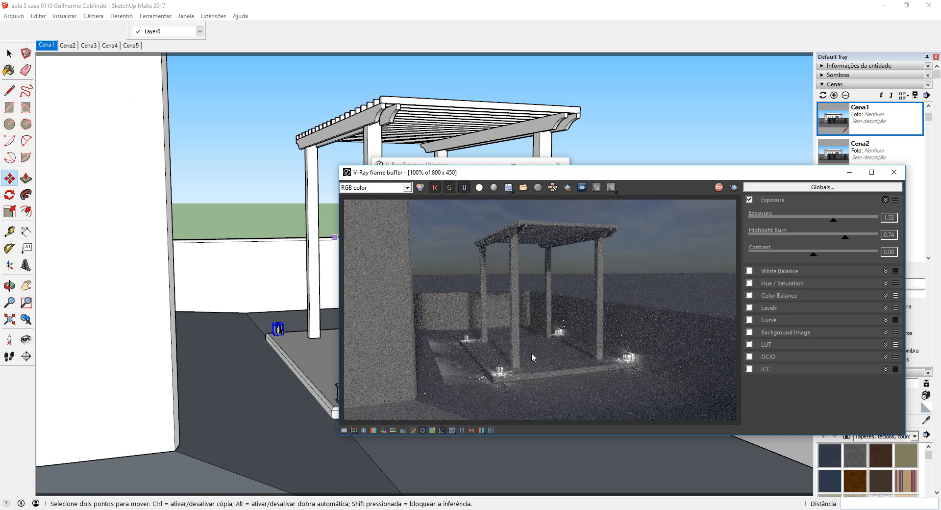
pyautogui.click(894, 172)
pyautogui.click(558, 164)
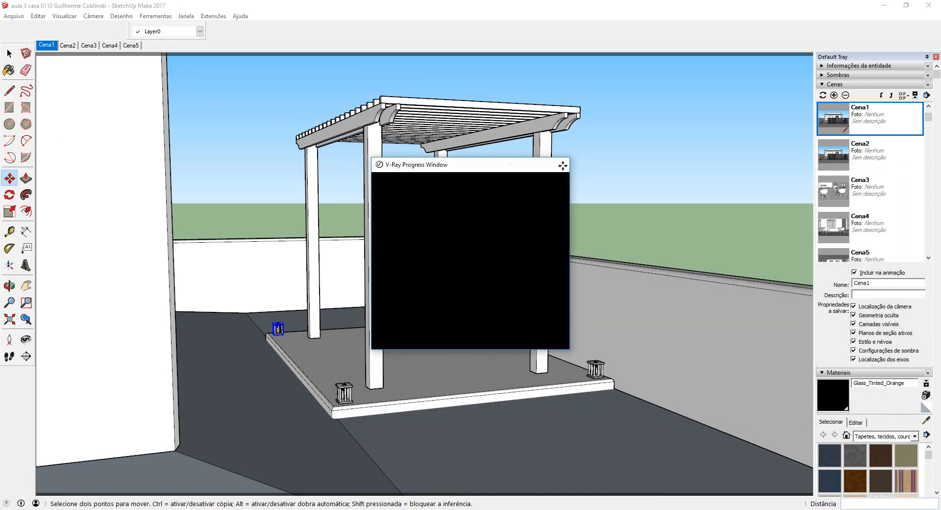
# Step: Save a view of the pergola with the house's windowed side wall as a new scene and render it interactively
pyautogui.scroll(5, 375, 301)
pyautogui.scroll(1, 342, 308)
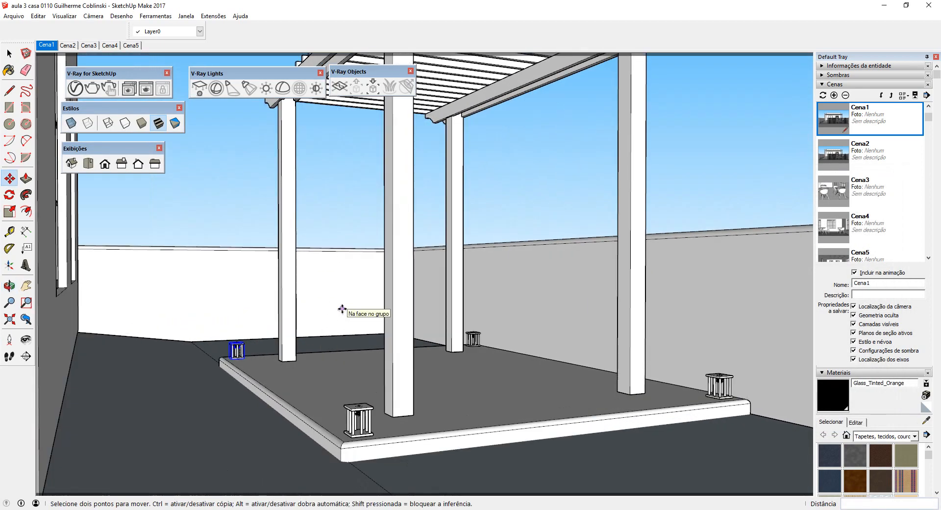
pyautogui.moveTo(342, 309); pyautogui.dragTo(413, 314, button='middle')
pyautogui.scroll(-1, 361, 314)
pyautogui.scroll(-2, 439, 311)
pyautogui.scroll(4, 411, 333)
pyautogui.scroll(3, 410, 333)
pyautogui.scroll(-3, 422, 329)
pyautogui.moveTo(416, 313); pyautogui.dragTo(322, 304, button='middle')
pyautogui.scroll(-1, 325, 244)
pyautogui.scroll(-3, 331, 293)
pyautogui.scroll(2, 216, 303)
pyautogui.press('m')
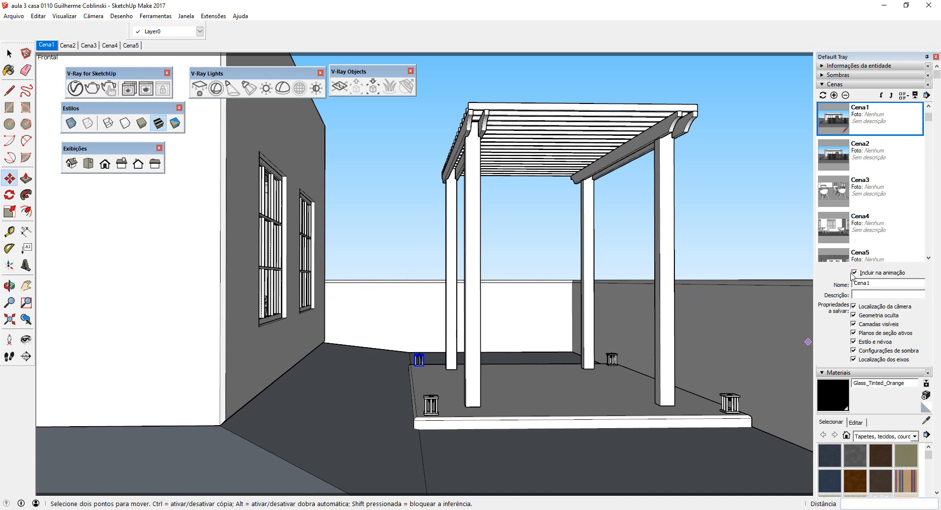
pyautogui.click(833, 95)
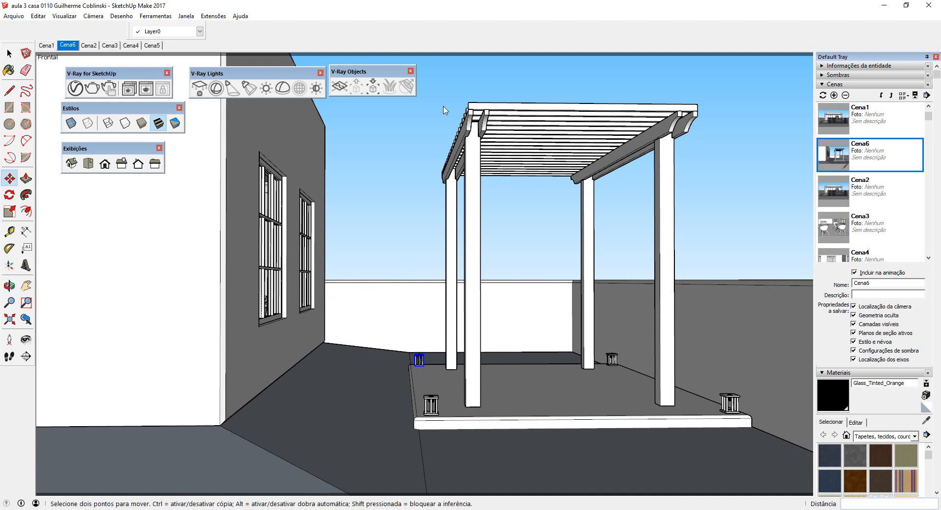
pyautogui.click(113, 90)
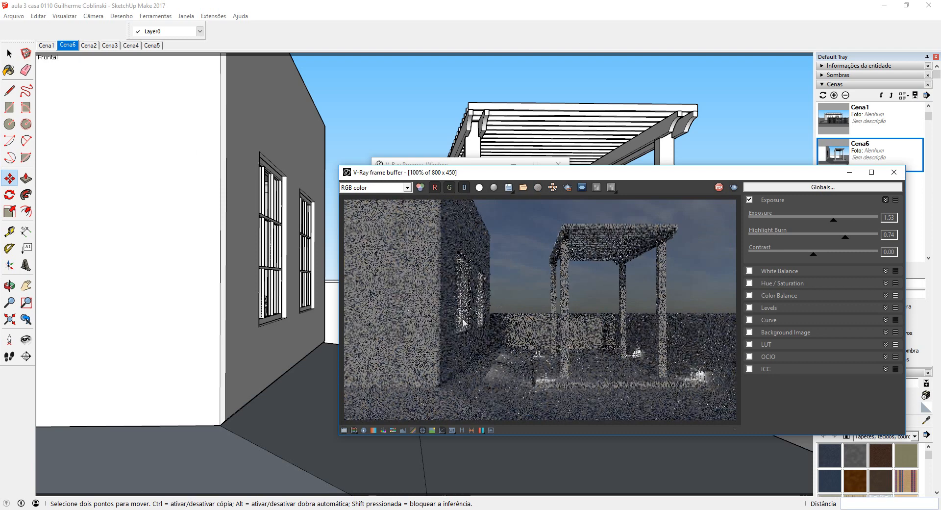
# Step: Review the settings of the V-Ray omni, rectangle, sphere, spot, dome and sun lights
pyautogui.click(473, 166)
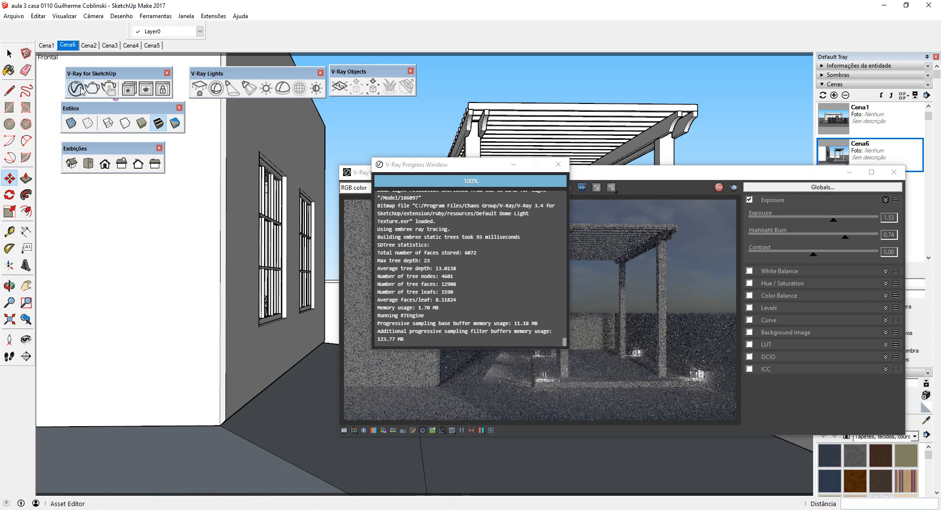
pyautogui.click(81, 88)
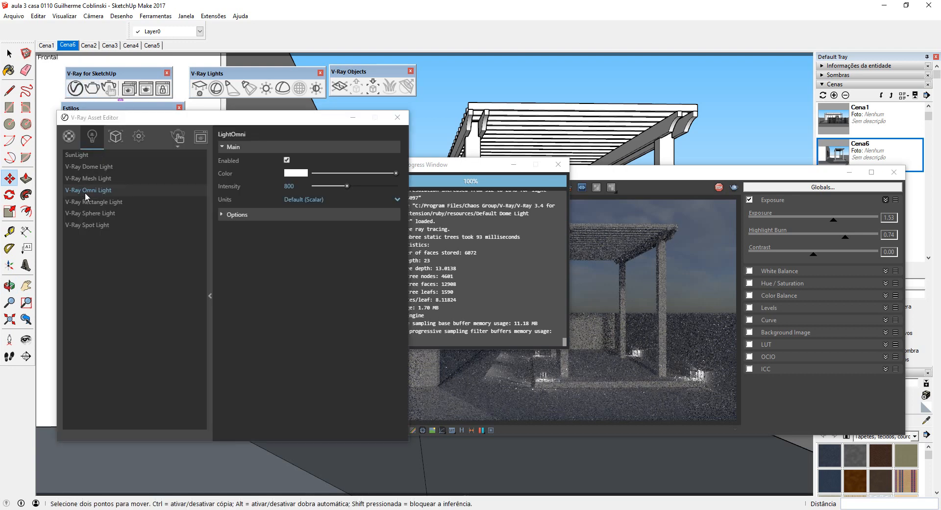
pyautogui.click(119, 204)
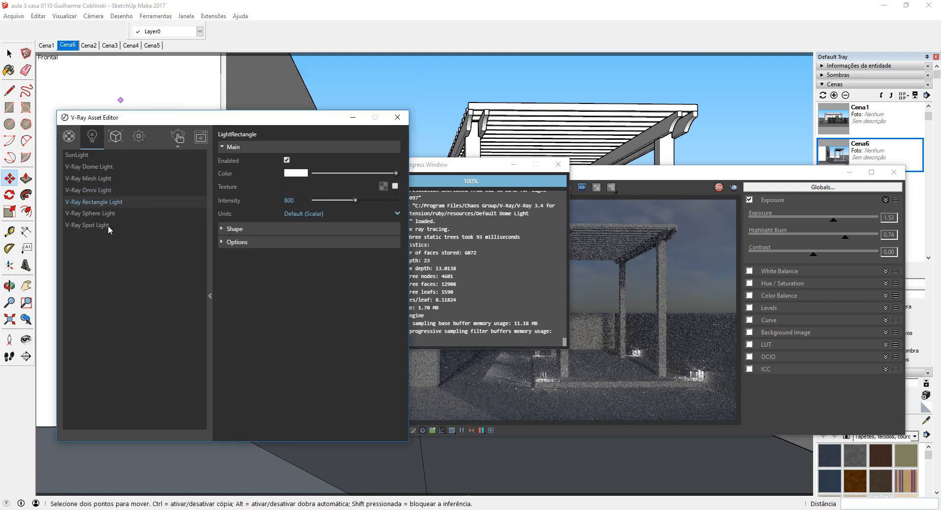
pyautogui.click(100, 213)
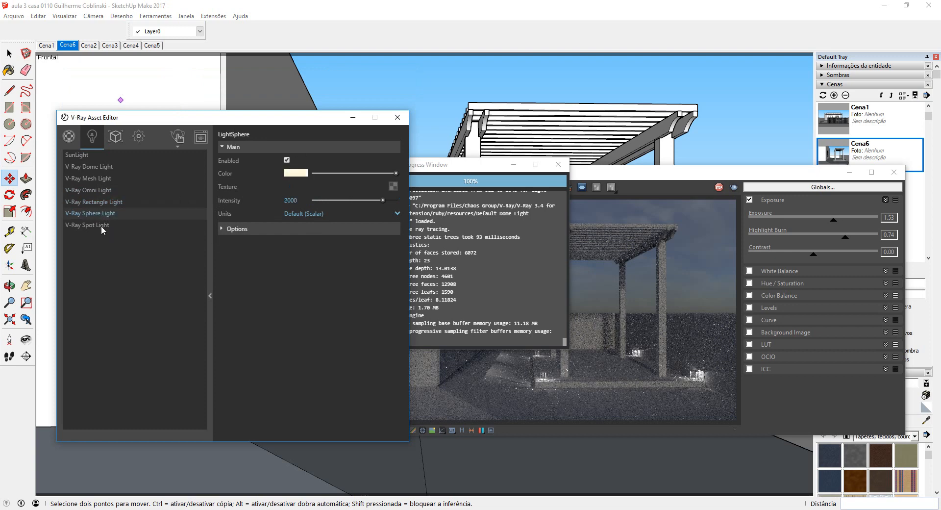
pyautogui.click(101, 226)
pyautogui.click(99, 167)
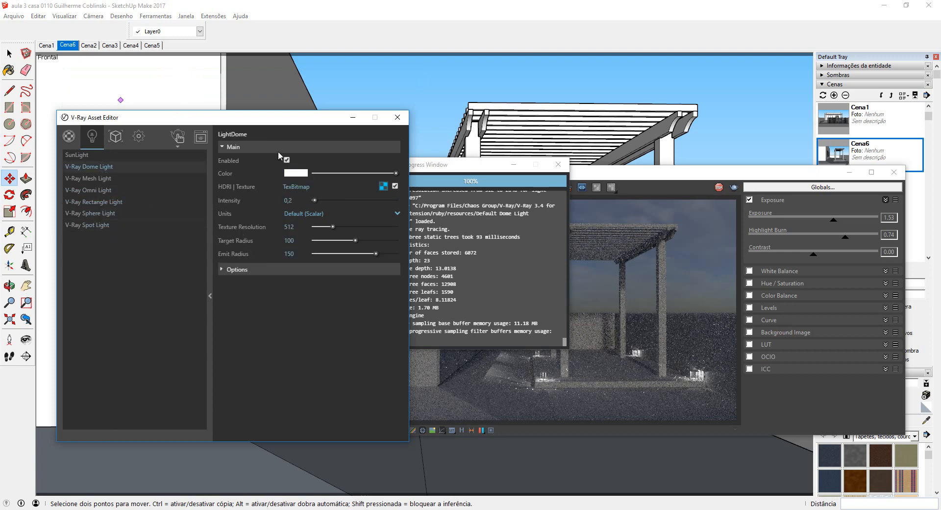
pyautogui.click(113, 156)
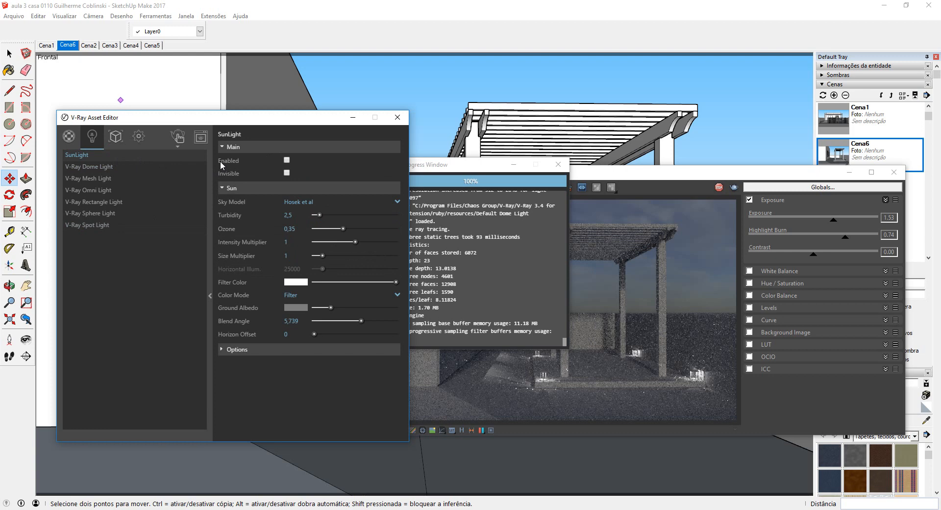
pyautogui.click(92, 166)
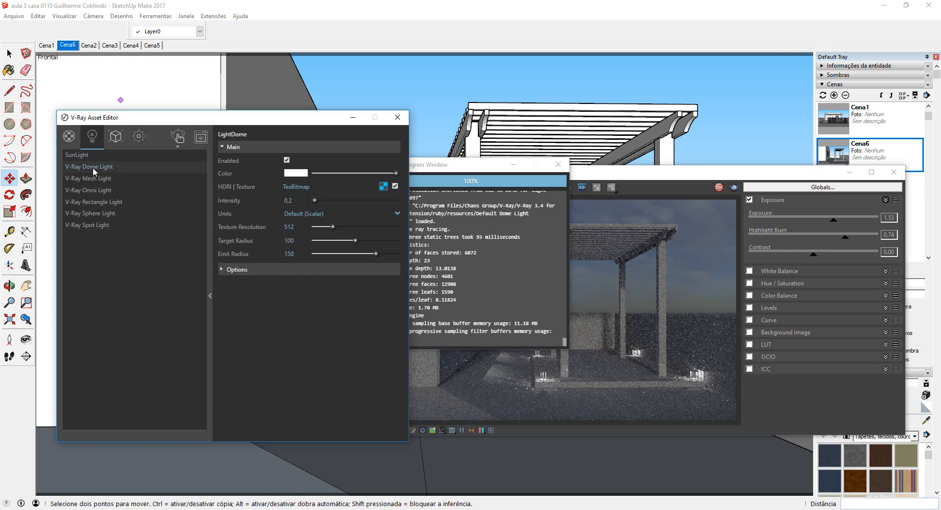
pyautogui.click(353, 117)
pyautogui.click(559, 164)
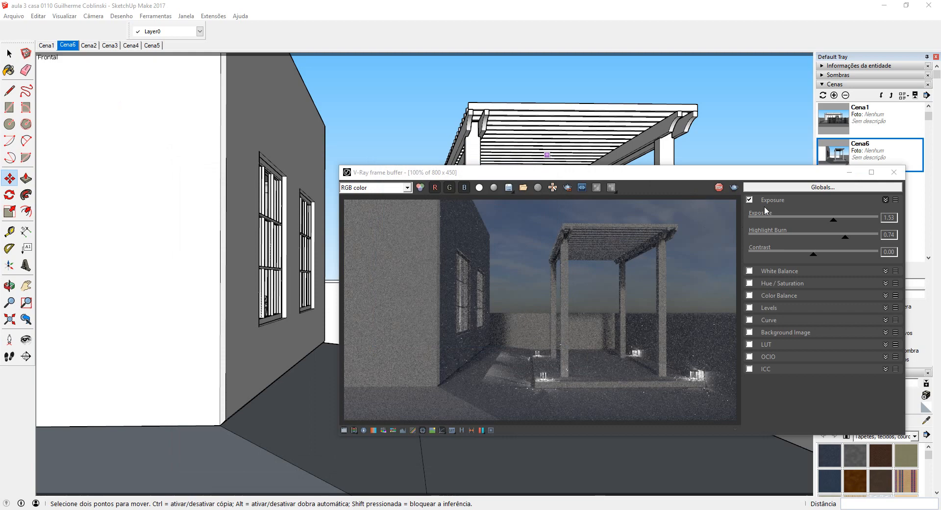
# Step: Set the render's Exposure to 2.32 and Highlight Burn to 0.88, and stop the interactive render
pyautogui.moveTo(835, 223); pyautogui.dragTo(847, 220)
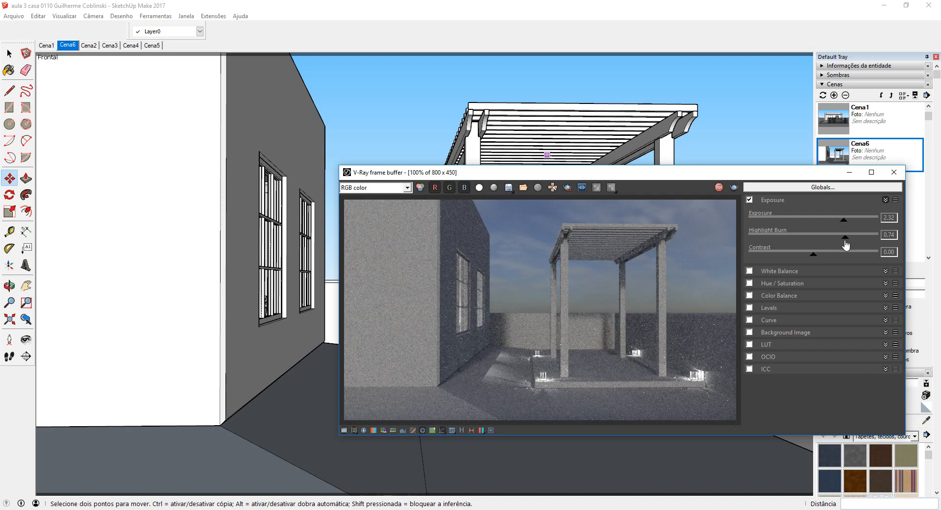
pyautogui.moveTo(845, 237)
pyautogui.mouseDown()
pyautogui.moveTo(835, 237)
pyautogui.moveTo(876, 239)
pyautogui.moveTo(863, 240)
pyautogui.mouseUp()
pyautogui.click(718, 187)
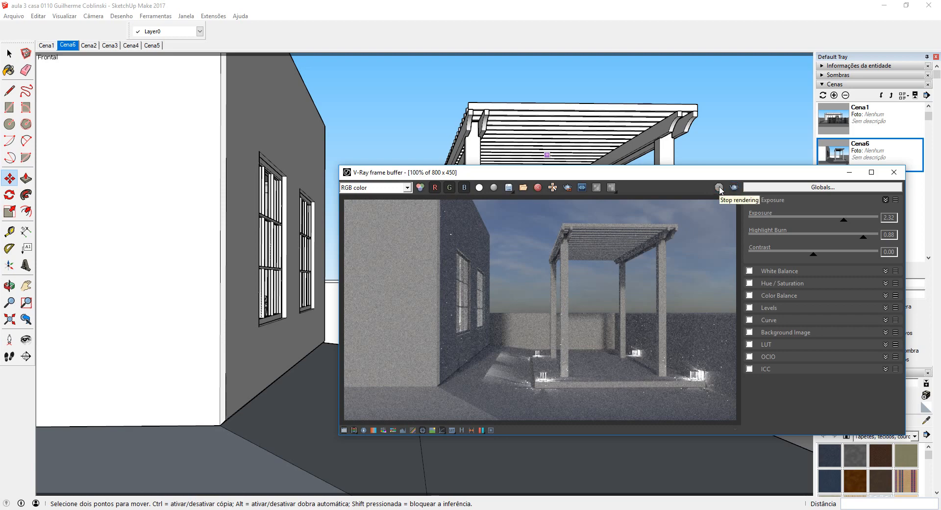